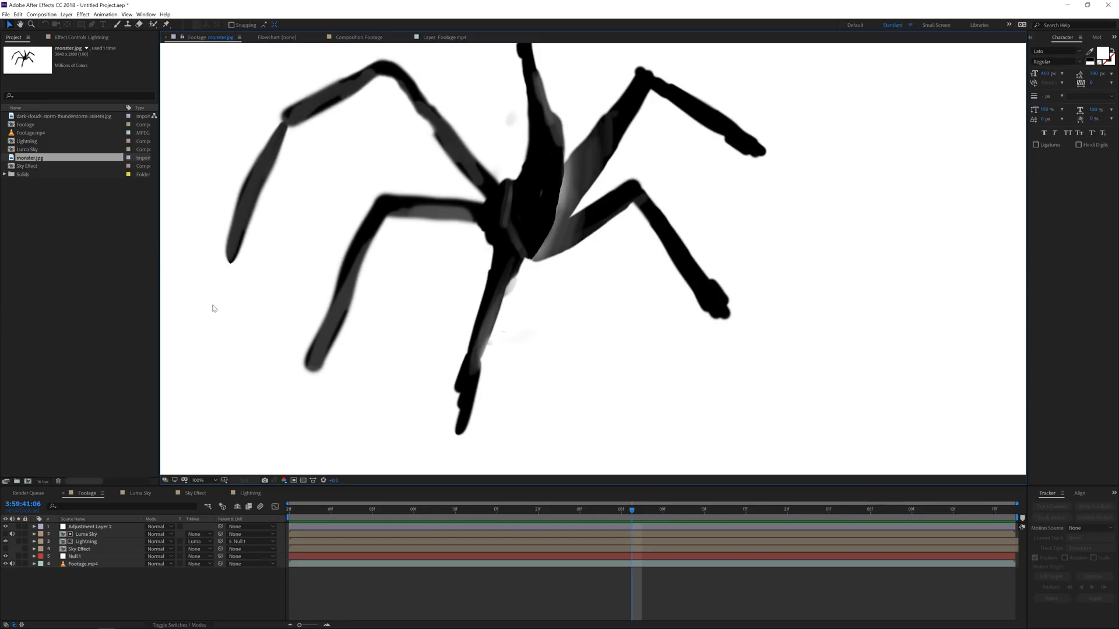
- View the whole monster.jpg drawing and the dark storm clouds image
{"action": "key", "text": "comma"}
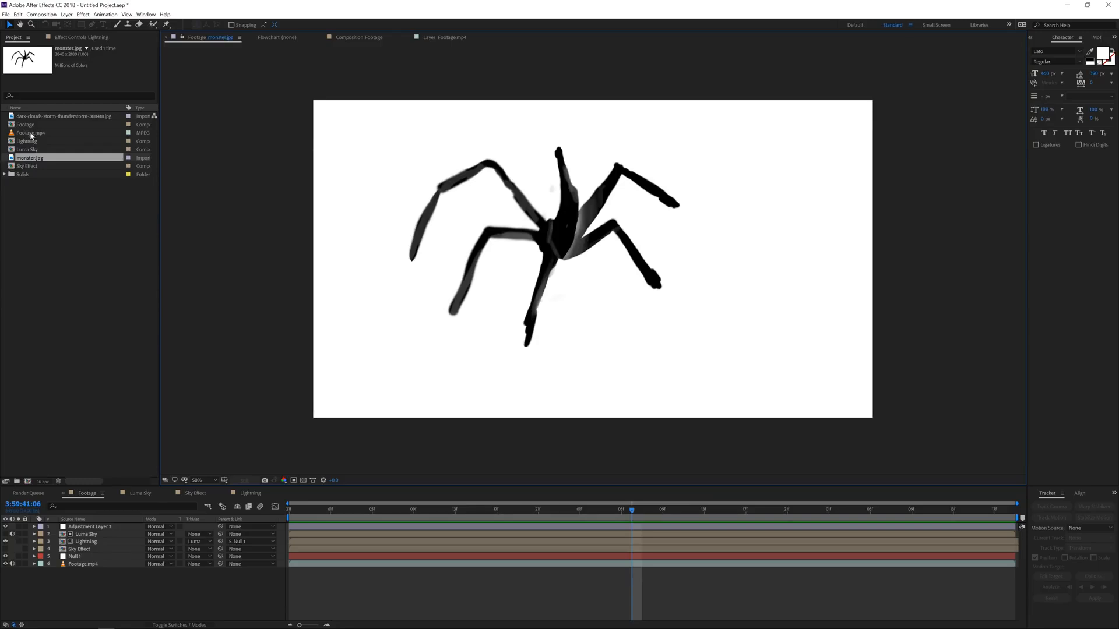
{"action": "double_click", "coordinate": [35, 116]}
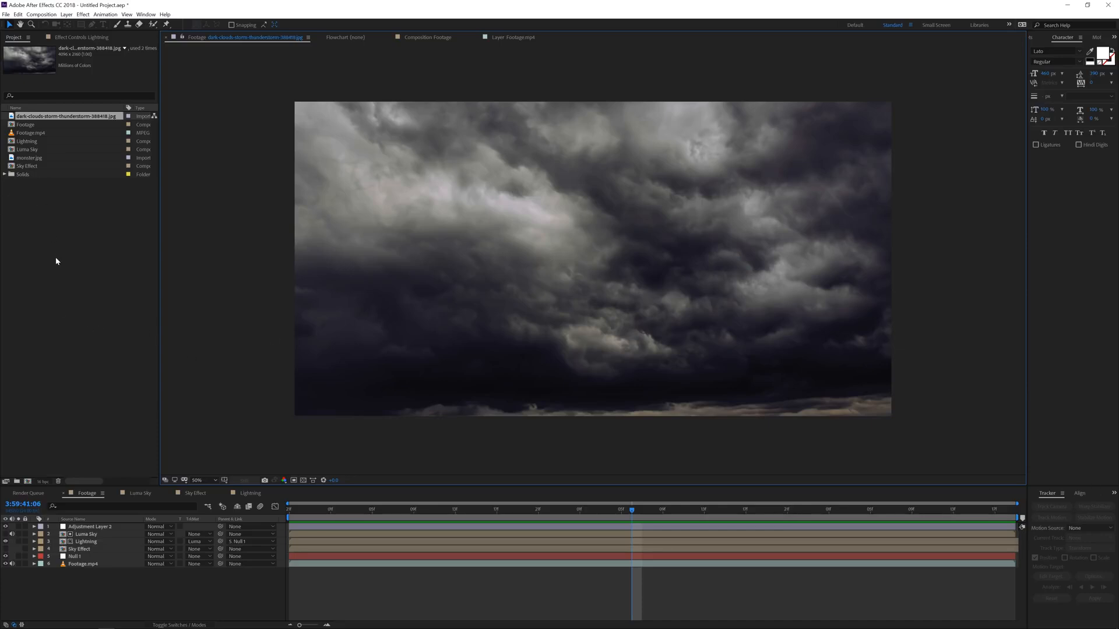
- Group all existing project items into a new folder named Example
{"action": "left_click", "coordinate": [22, 126]}
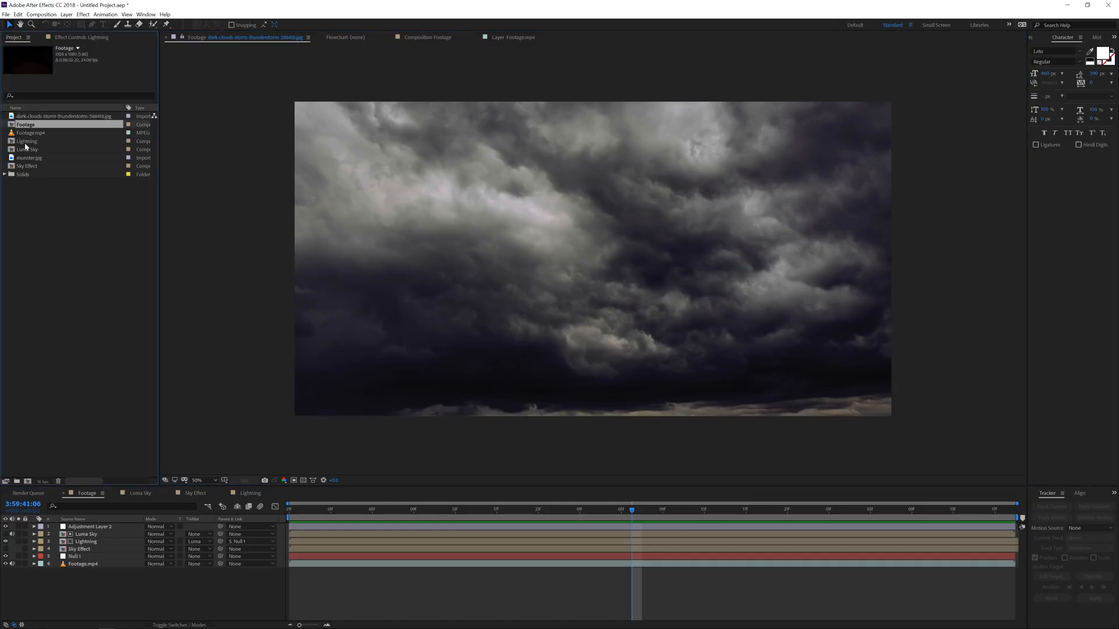
{"action": "left_click", "coordinate": [26, 142], "text": "ctrl"}
{"action": "left_click", "coordinate": [40, 251]}
{"action": "key", "text": "ctrl+a"}
{"action": "left_click_drag", "start_coordinate": [26, 142], "coordinate": [19, 481]}
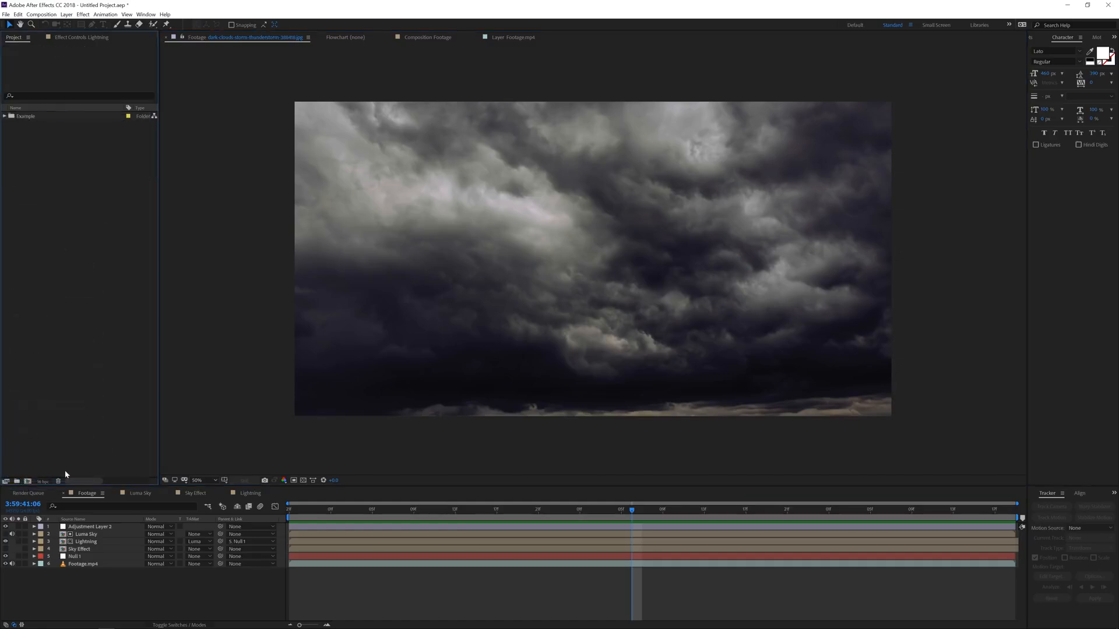
- Close all the open composition timelines, including Footage, Luma Sky, Sky Effect and Lightning
{"action": "left_click", "coordinate": [62, 493]}
{"action": "left_click", "coordinate": [64, 493]}
{"action": "left_click", "coordinate": [64, 494]}
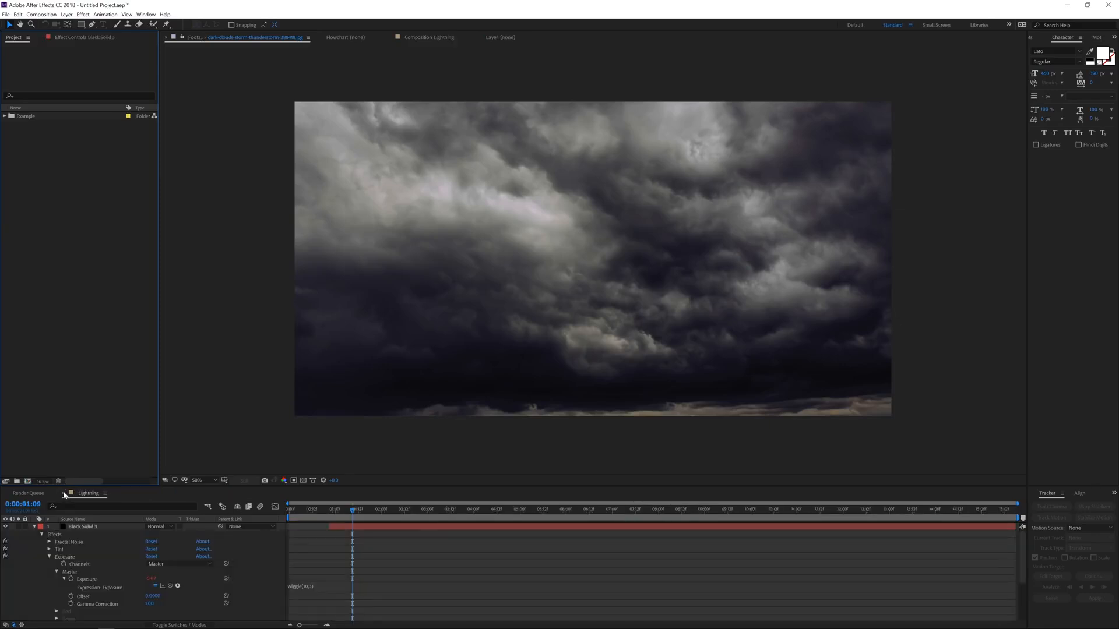
{"action": "left_click", "coordinate": [64, 493]}
- Move the dark clouds image, Footage.mp4 and monster.jpg out of the Example folder and collapse the folder
{"action": "left_click", "coordinate": [5, 116]}
{"action": "left_click", "coordinate": [34, 143]}
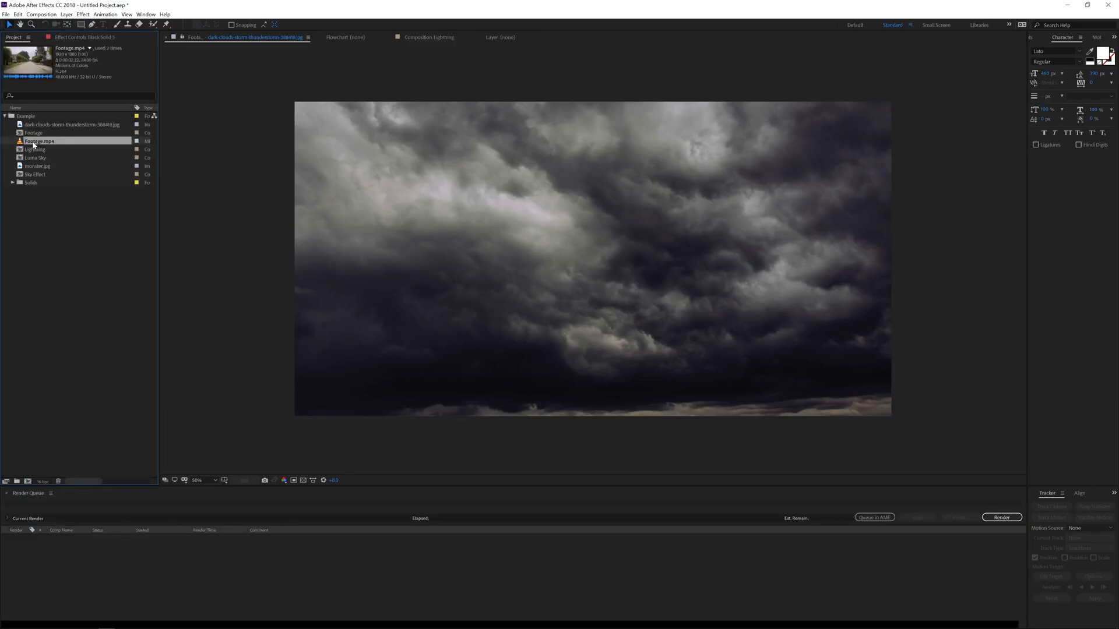
{"action": "left_click", "coordinate": [53, 126], "text": "ctrl"}
{"action": "left_click", "coordinate": [37, 167], "text": "ctrl"}
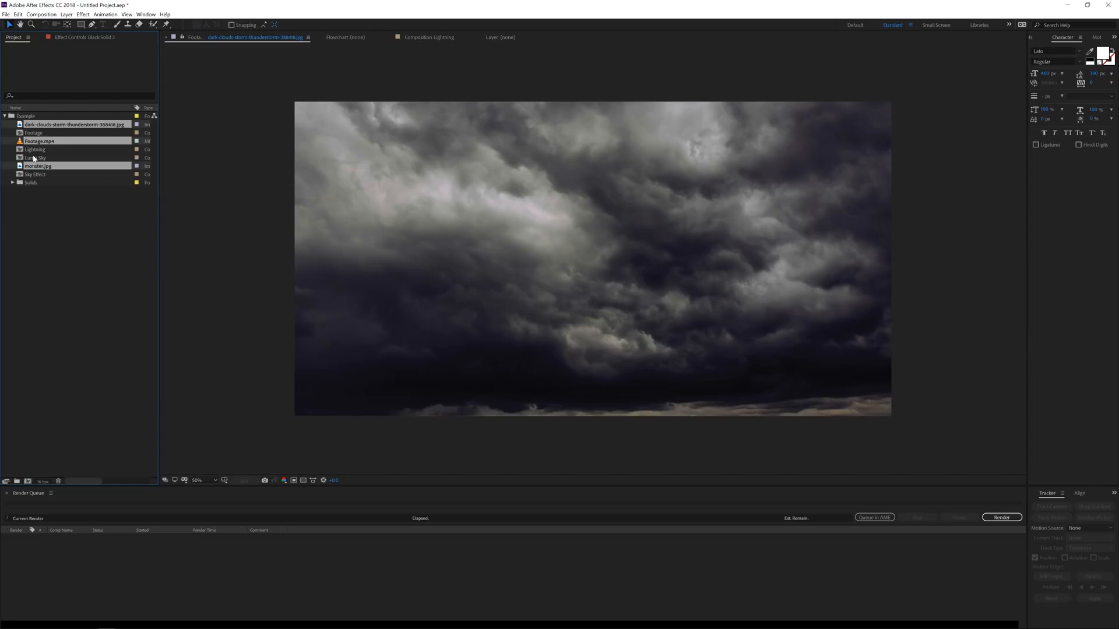
{"action": "left_click_drag", "start_coordinate": [36, 170], "coordinate": [27, 481]}
{"action": "left_click", "coordinate": [6, 126]}
- Create a new composition from Footage.mp4 and mute the clip's audio
{"action": "left_click", "coordinate": [22, 170]}
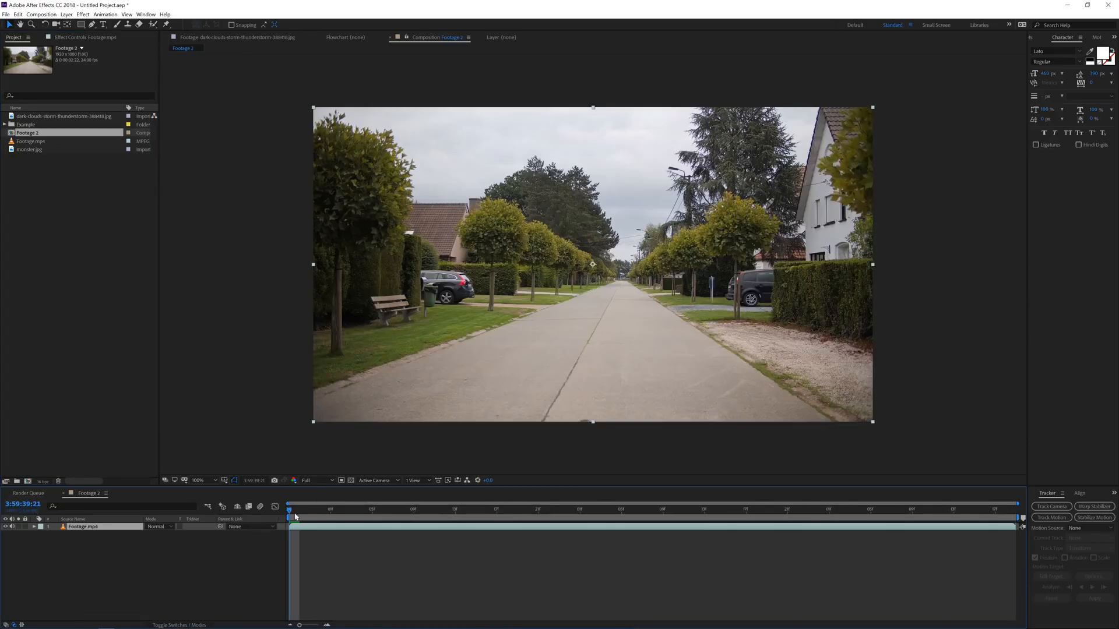
{"action": "left_click_drag", "start_coordinate": [294, 513], "coordinate": [17, 531]}
{"action": "left_click", "coordinate": [12, 527]}
- Add a null object to the composition and name it Track data
{"action": "right_click", "coordinate": [166, 556]}
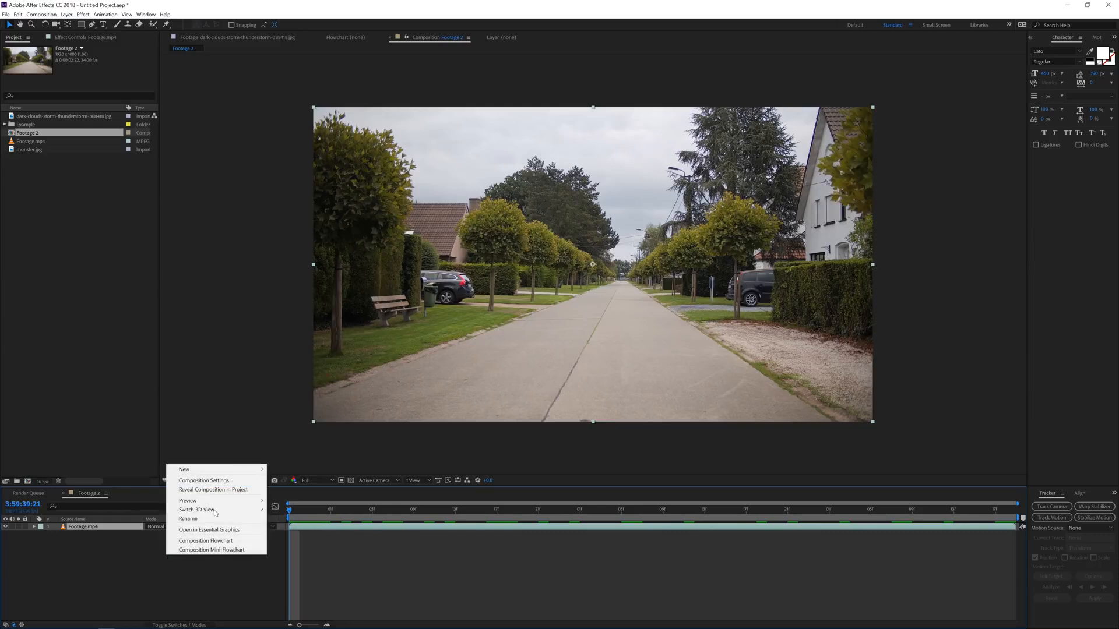
{"action": "mouse_move", "coordinate": [233, 470]}
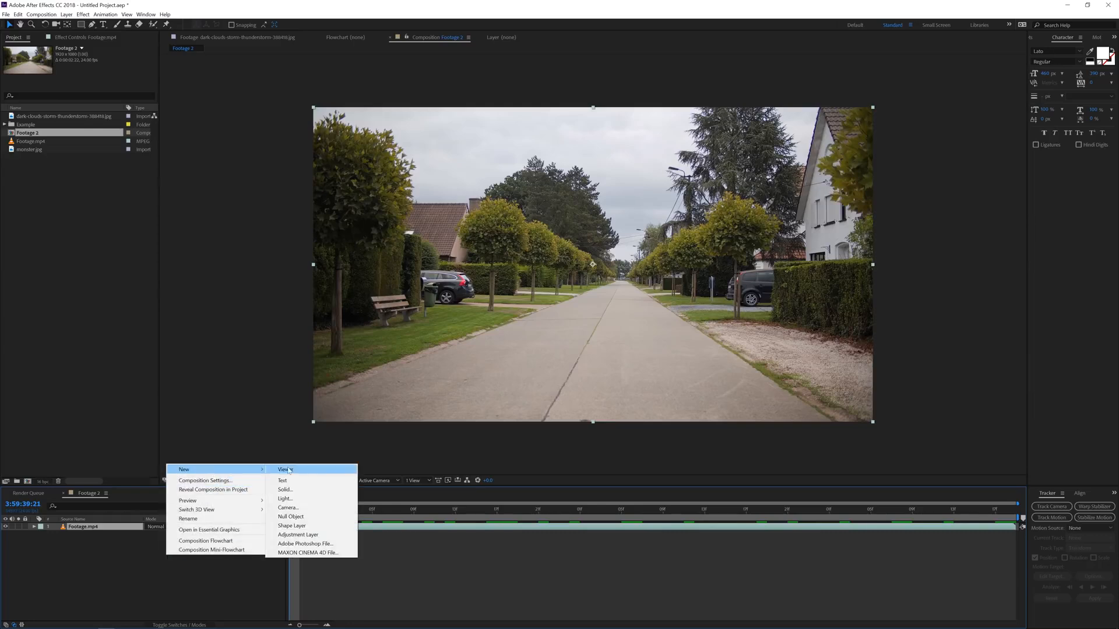
{"action": "left_click", "coordinate": [289, 517]}
{"action": "key", "text": "Return"}
{"action": "type", "text": "Tr"}
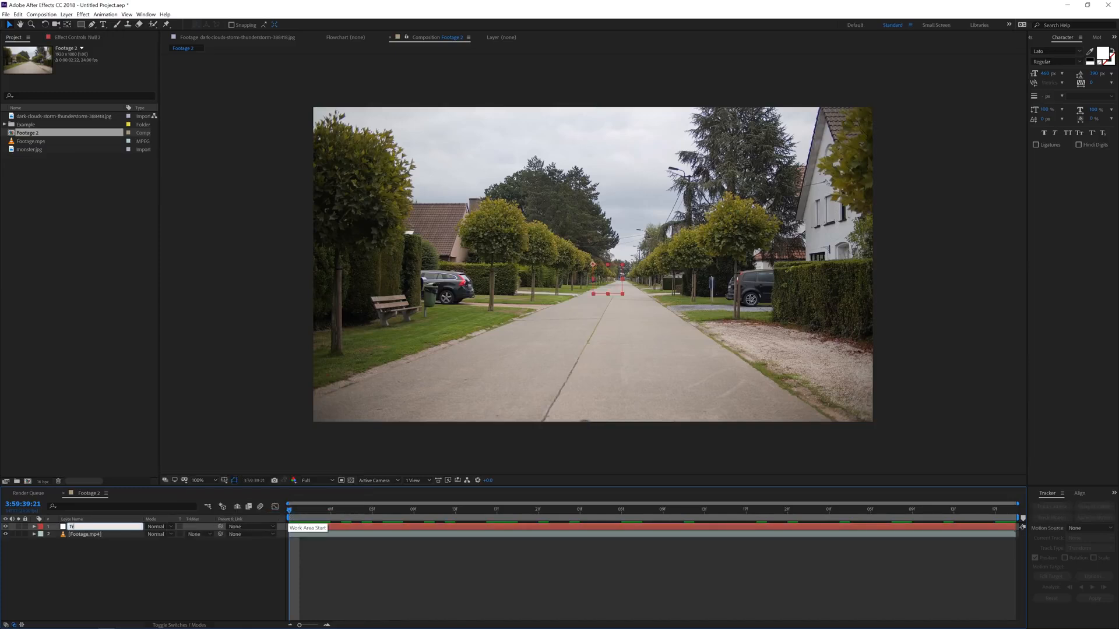
{"action": "type", "text": "ack data"}
- Motion-track the Footage.mp4 layer forward, enlarging the track point's search region over the distant trees beside the road
{"action": "left_click", "coordinate": [86, 535]}
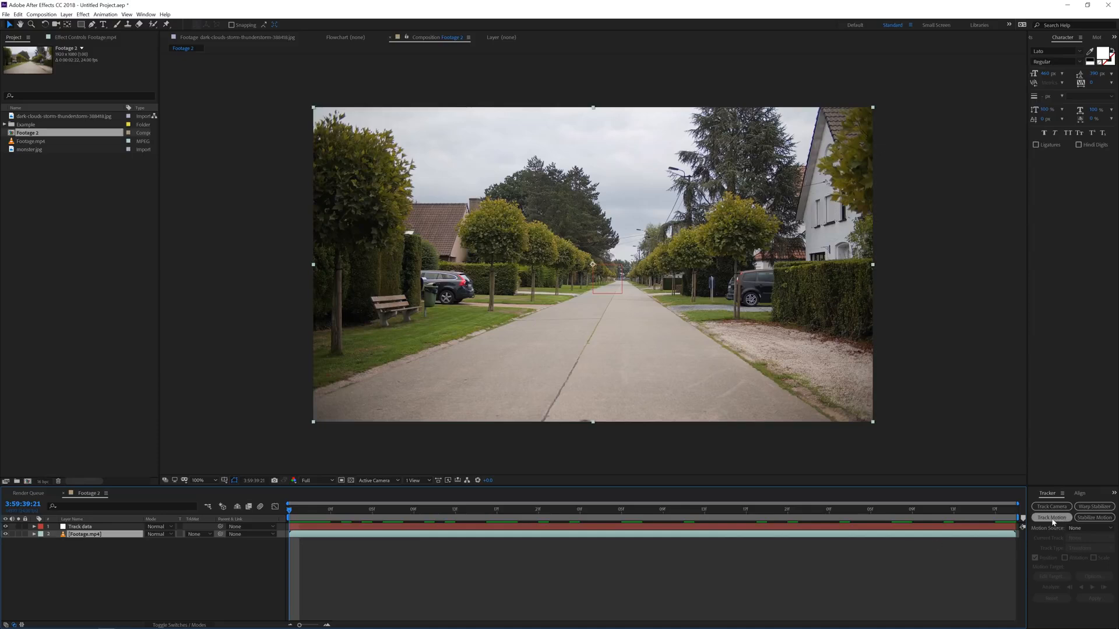
{"action": "left_click", "coordinate": [1037, 518]}
{"action": "scroll", "coordinate": [603, 259], "scroll_direction": "up", "scroll_amount": 3}
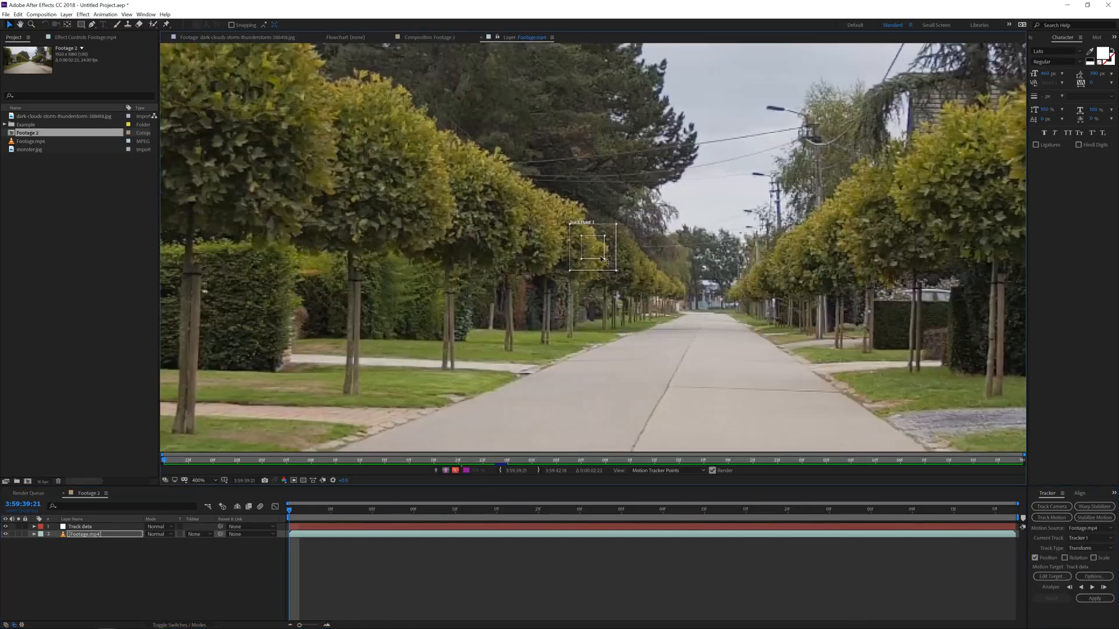
{"action": "mouse_move", "coordinate": [603, 259]}
{"action": "left_mouse_down"}
{"action": "mouse_move", "coordinate": [645, 309]}
{"action": "mouse_move", "coordinate": [609, 265]}
{"action": "left_mouse_up"}
{"action": "scroll", "coordinate": [609, 265], "scroll_direction": "down", "scroll_amount": 2}
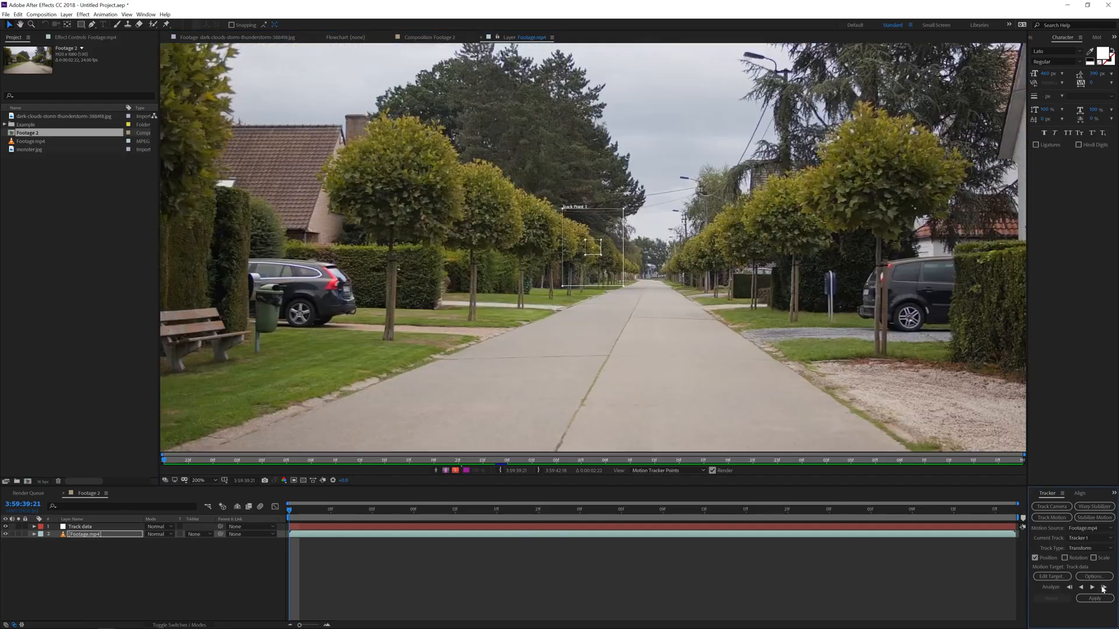
{"action": "left_click", "coordinate": [1092, 587]}
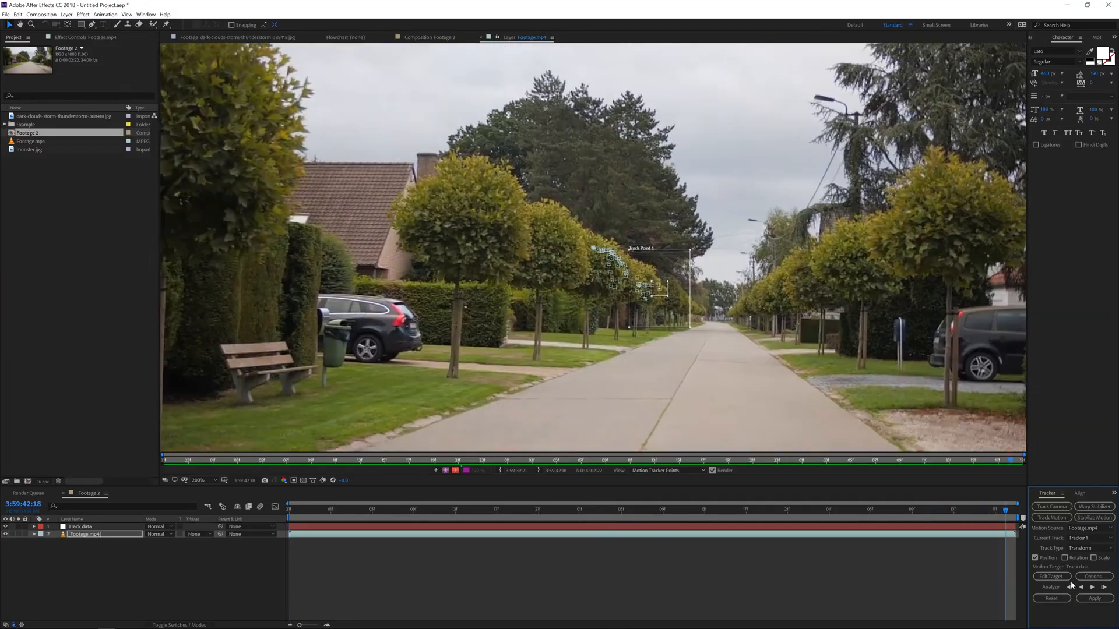
- Set the motion target to the Track data layer and apply the tracking in X and Y from the clip's start
{"action": "left_click", "coordinate": [1050, 576]}
{"action": "left_click", "coordinate": [724, 366]}
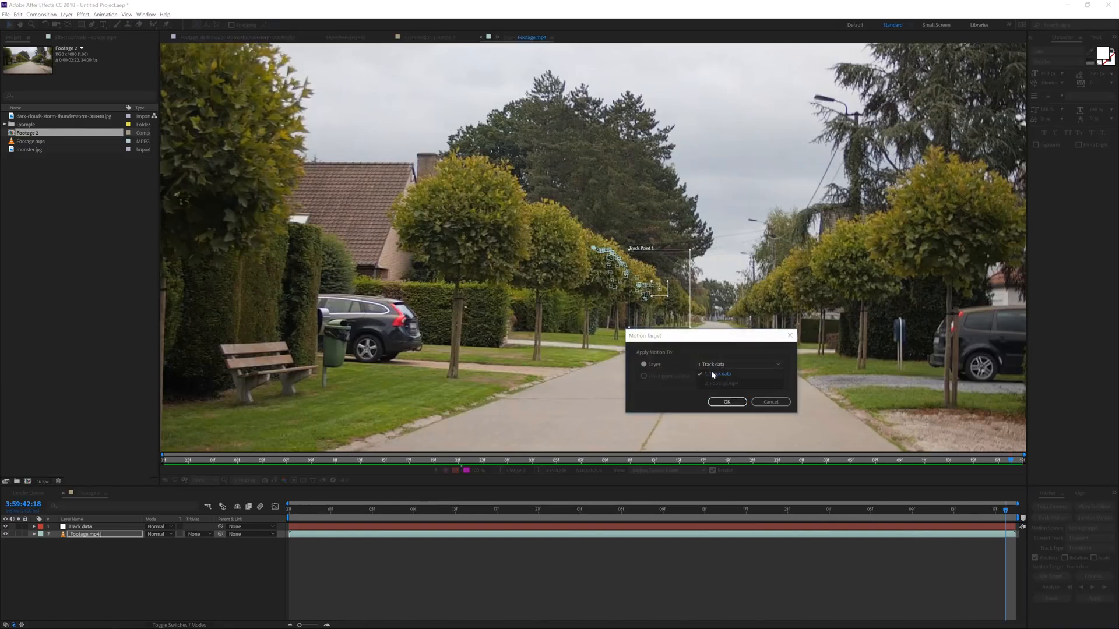
{"action": "left_click", "coordinate": [712, 374]}
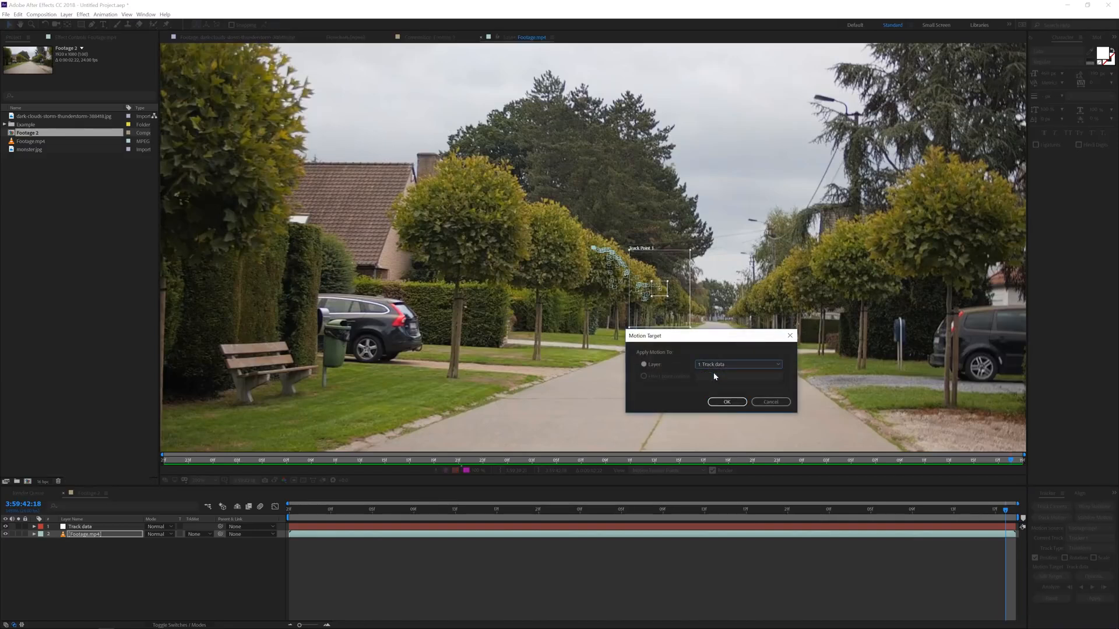
{"action": "left_click", "coordinate": [726, 402]}
{"action": "key", "text": "Home"}
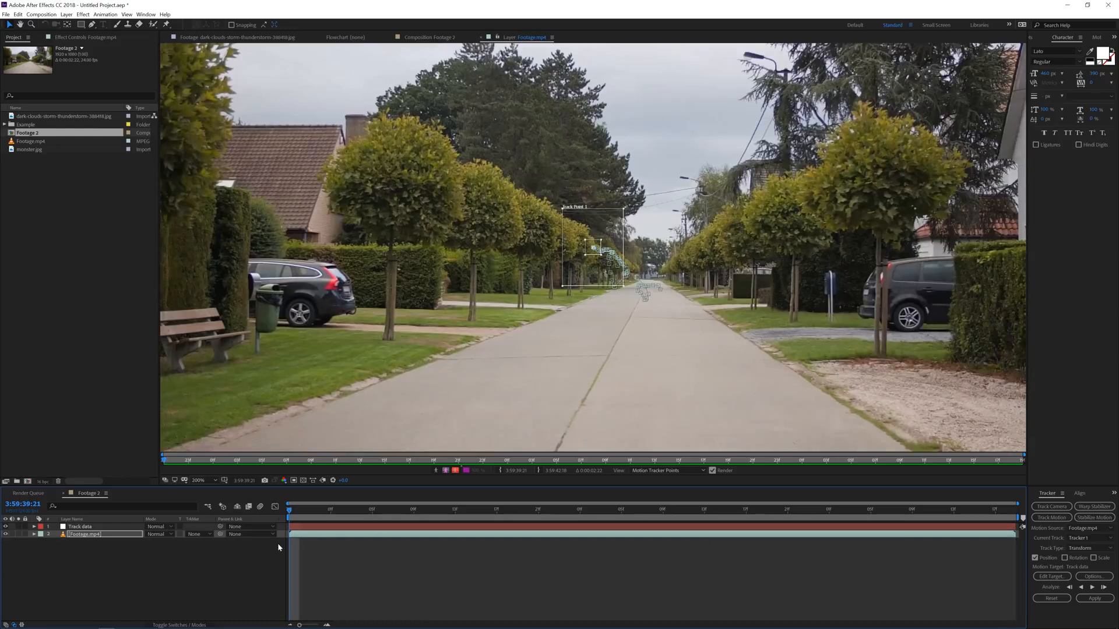
{"action": "left_click", "coordinate": [1094, 599]}
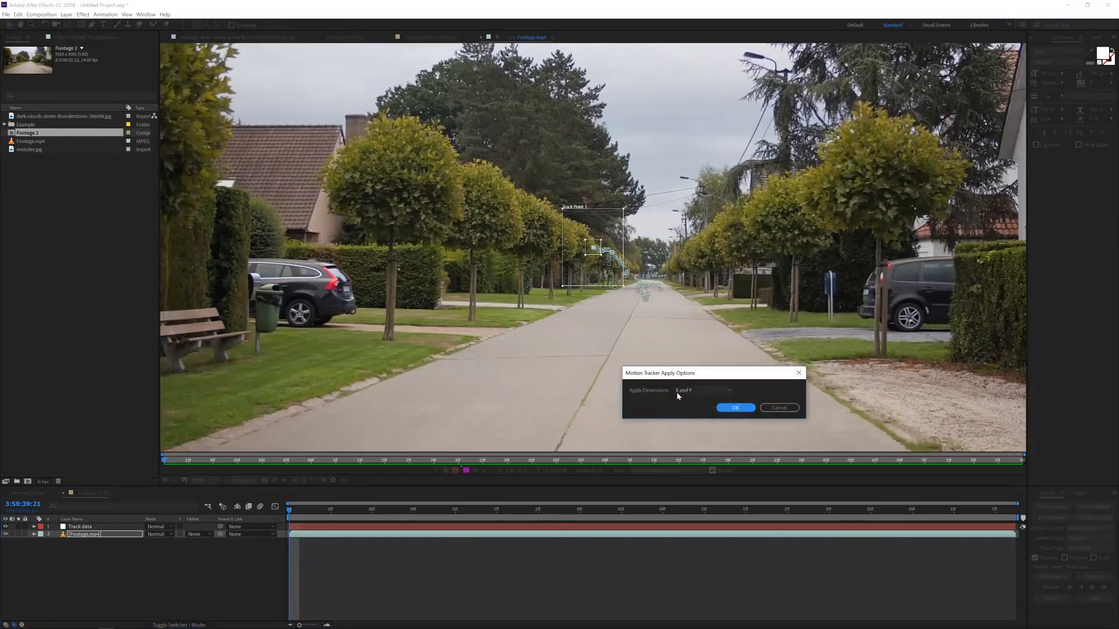
{"action": "left_click", "coordinate": [735, 408]}
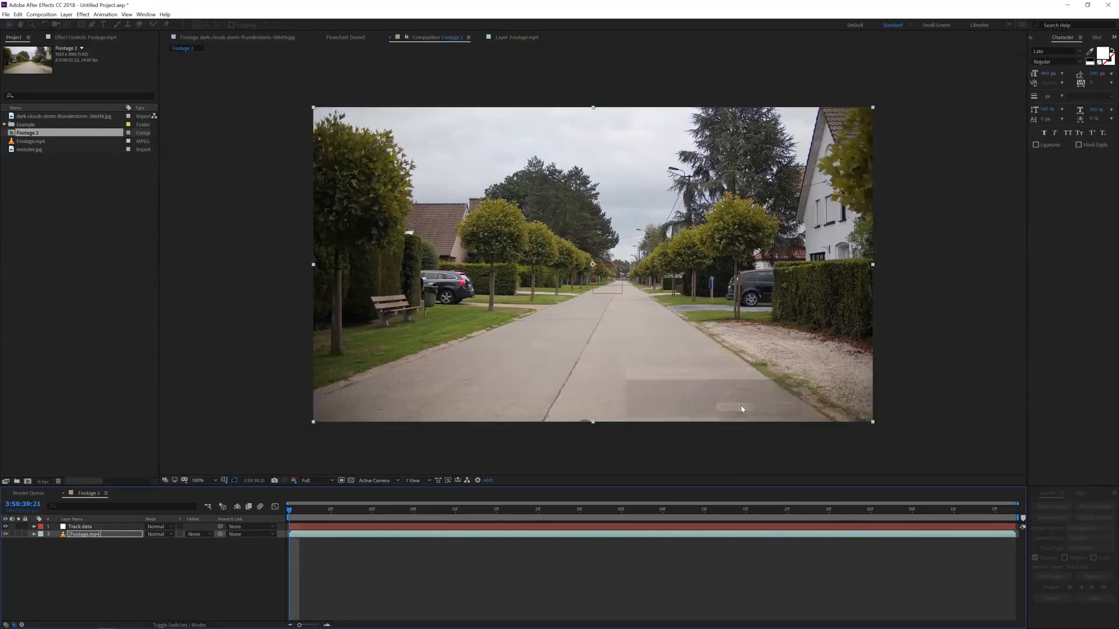
{"action": "left_click", "coordinate": [80, 535]}
{"action": "key", "text": "ctrl+a"}
{"action": "left_click", "coordinate": [34, 535]}
{"action": "left_click", "coordinate": [58, 550]}
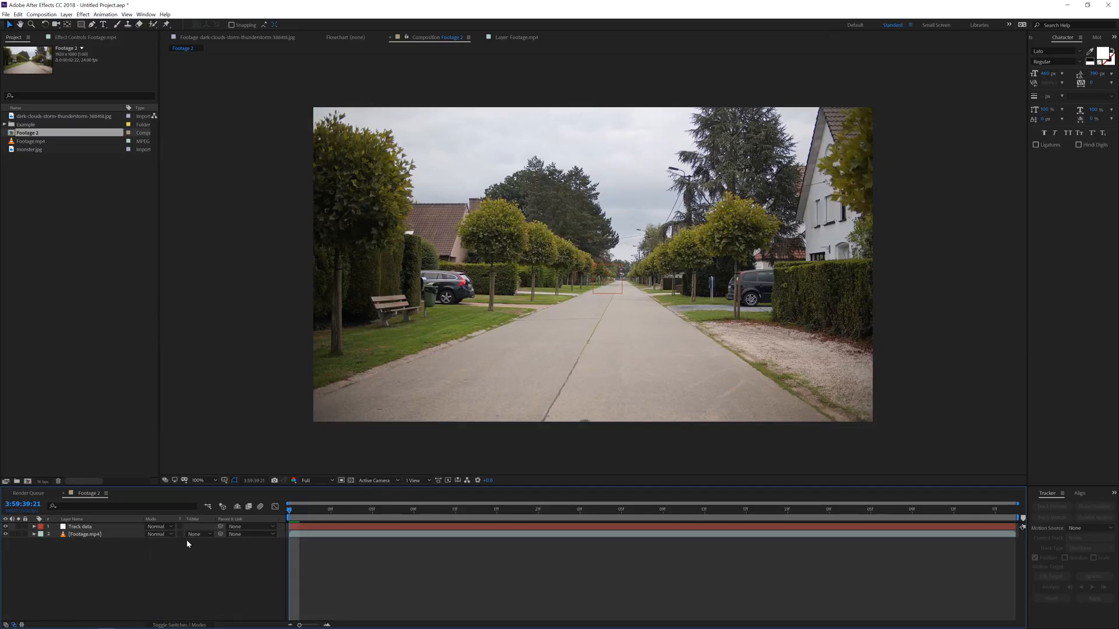
- Duplicate the Footage.mp4 layer and rename the upper copy Luma key Sky
{"action": "left_click", "coordinate": [99, 538]}
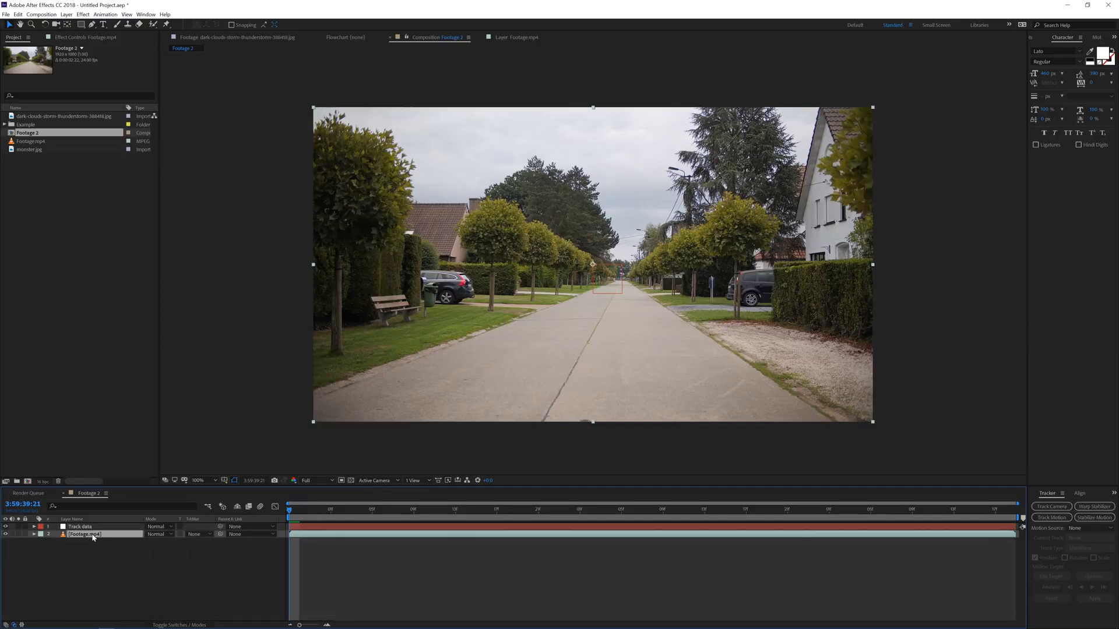
{"action": "left_click", "coordinate": [18, 14]}
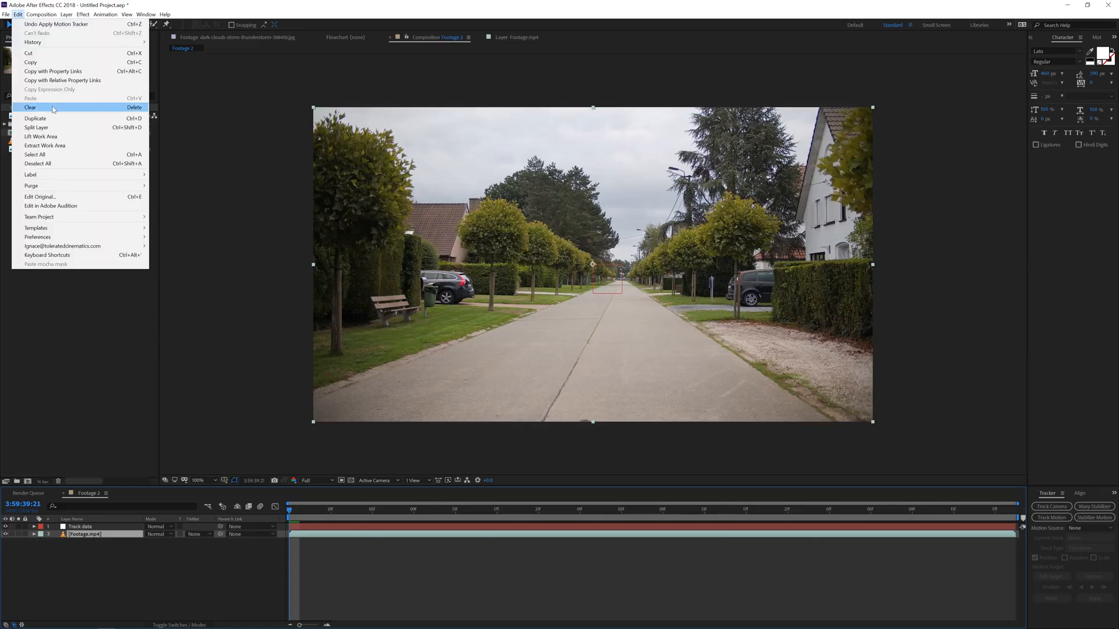
{"action": "left_click", "coordinate": [35, 119]}
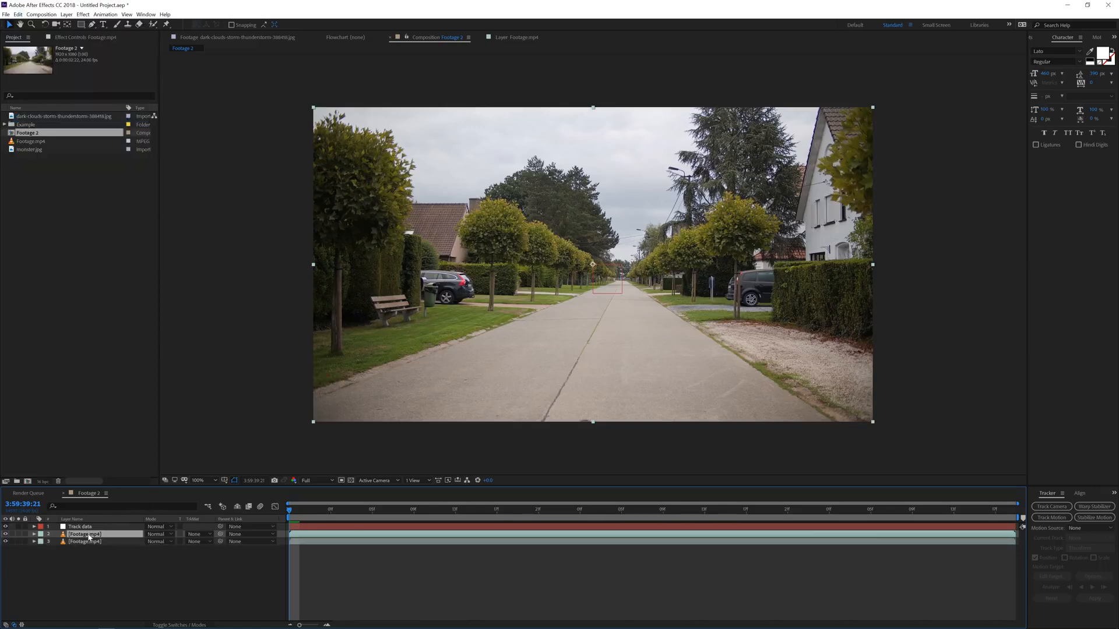
{"action": "key", "text": "Return"}
{"action": "type", "text": "Luma key Sky"}
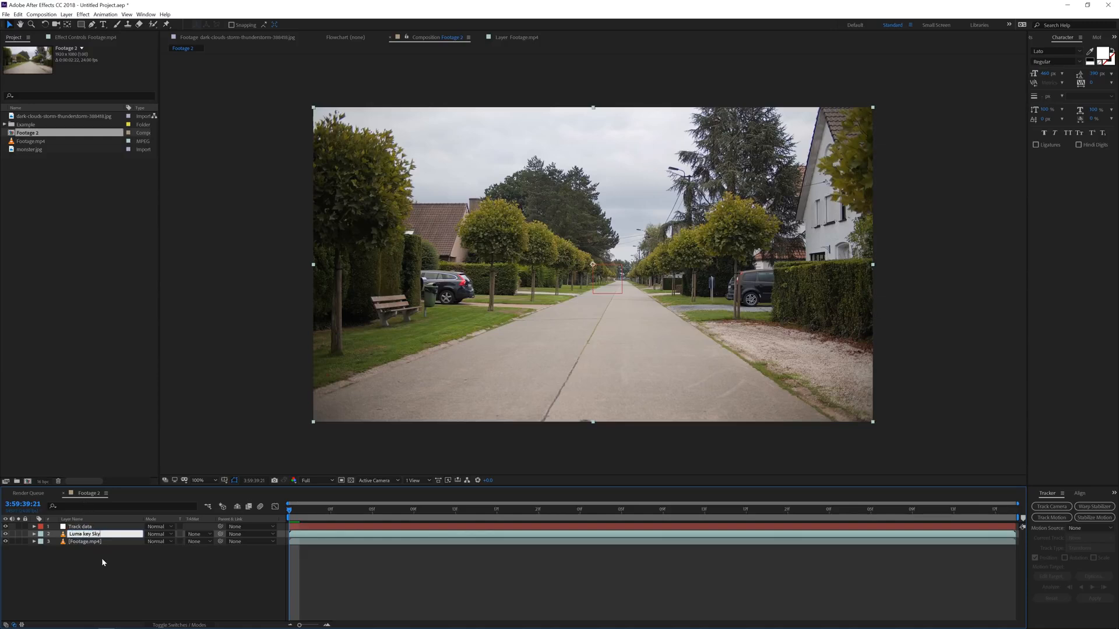
{"action": "key", "text": "Return"}
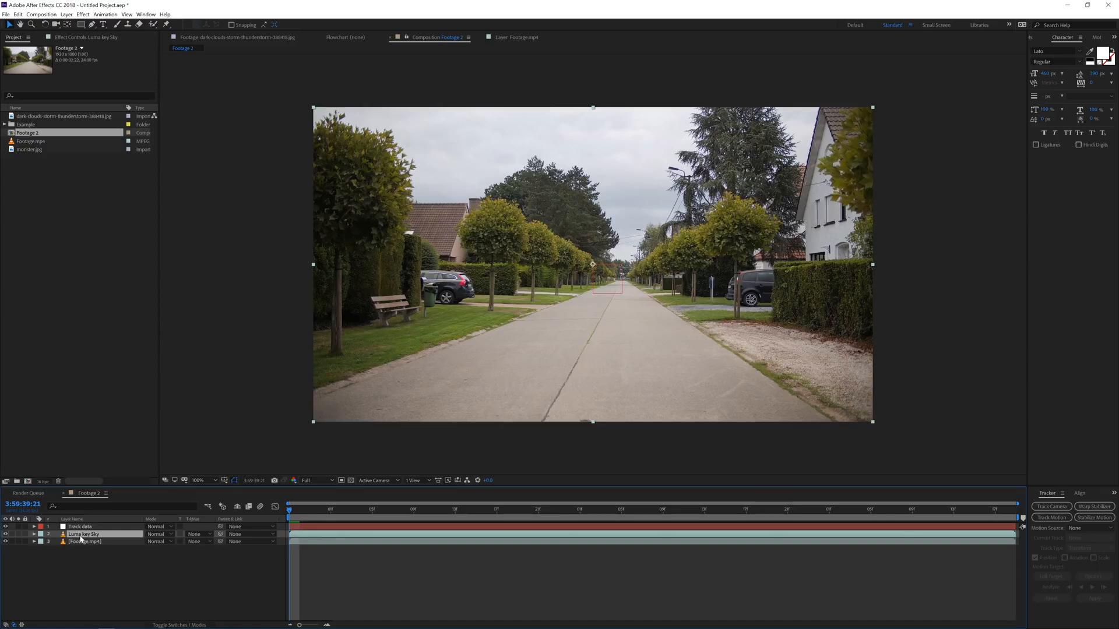
- Apply the Colorama effect to the Luma key Sky layer and set its output cycle to the Ramp Grey palette
{"action": "left_click", "coordinate": [83, 14]}
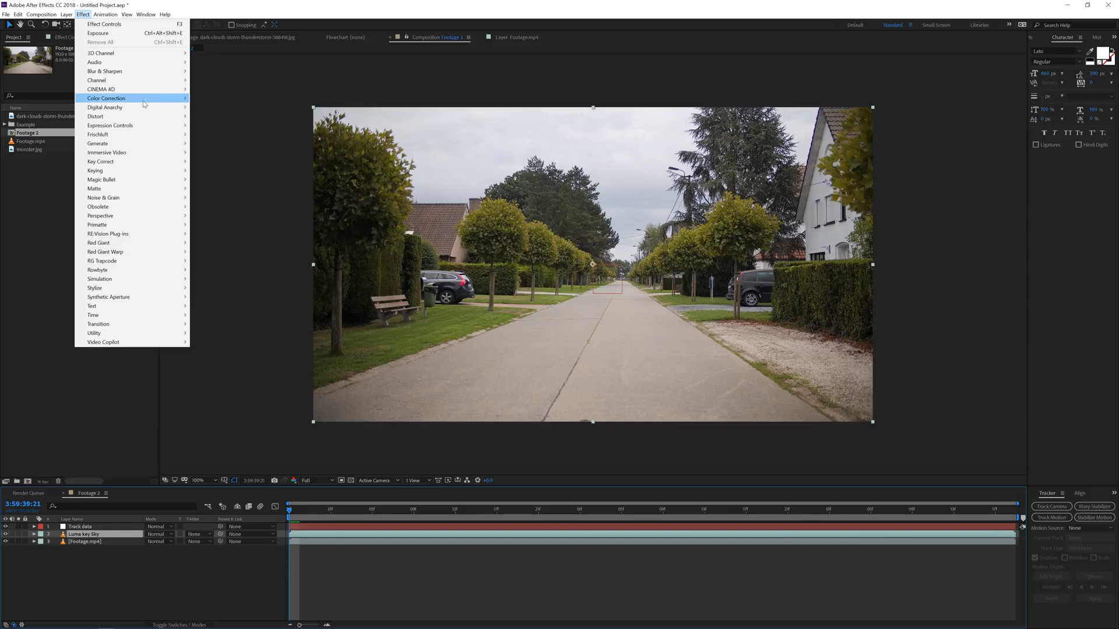
{"action": "mouse_move", "coordinate": [144, 100]}
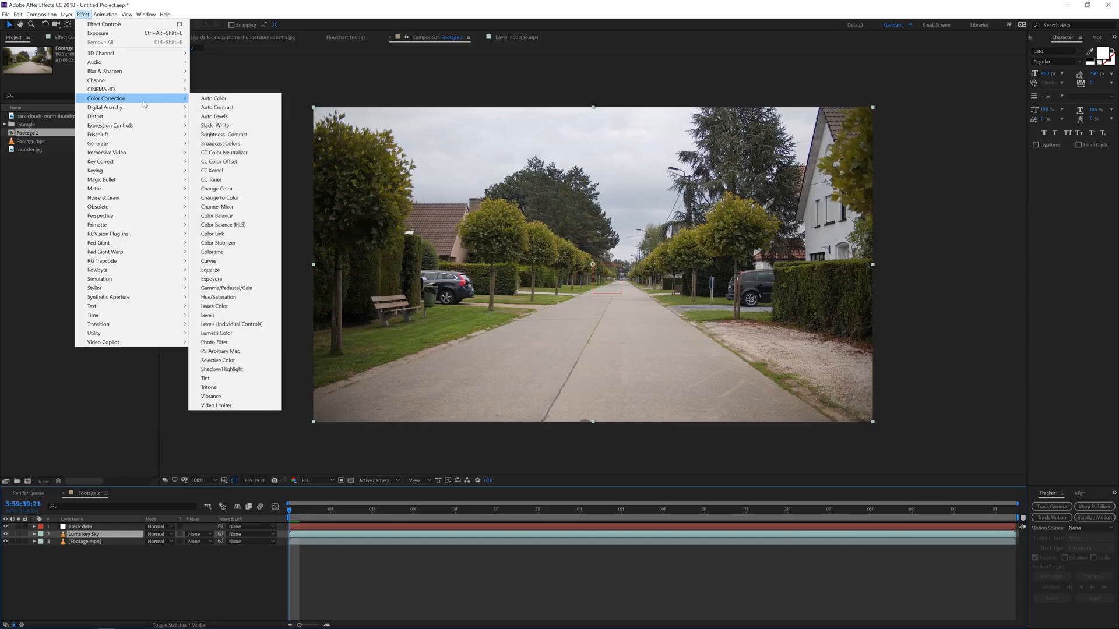
{"action": "left_click", "coordinate": [221, 253]}
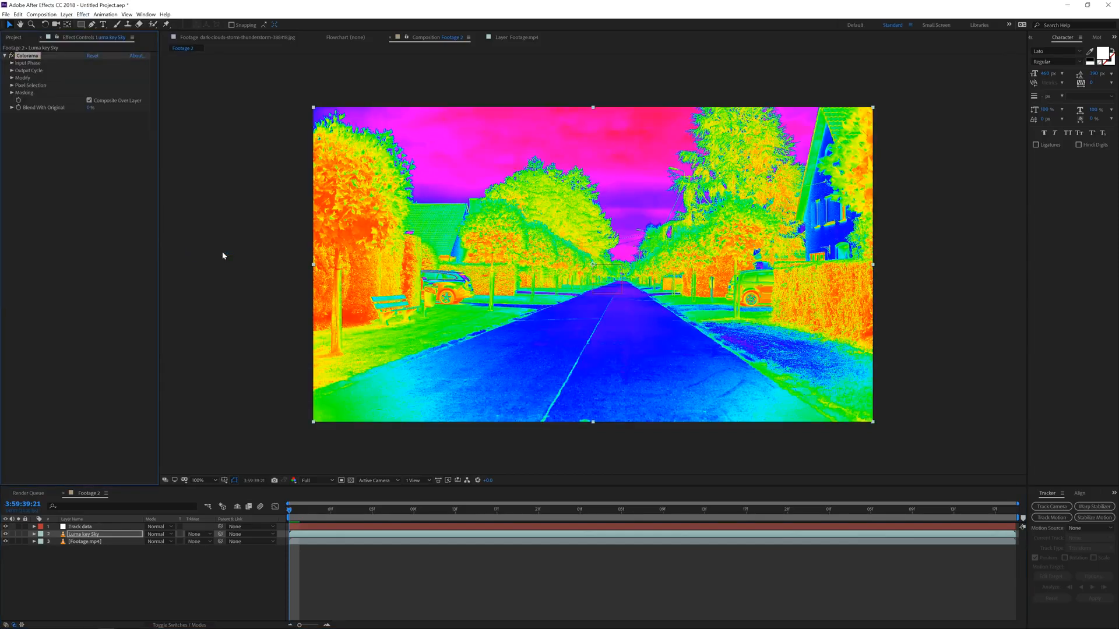
{"action": "left_click", "coordinate": [12, 70]}
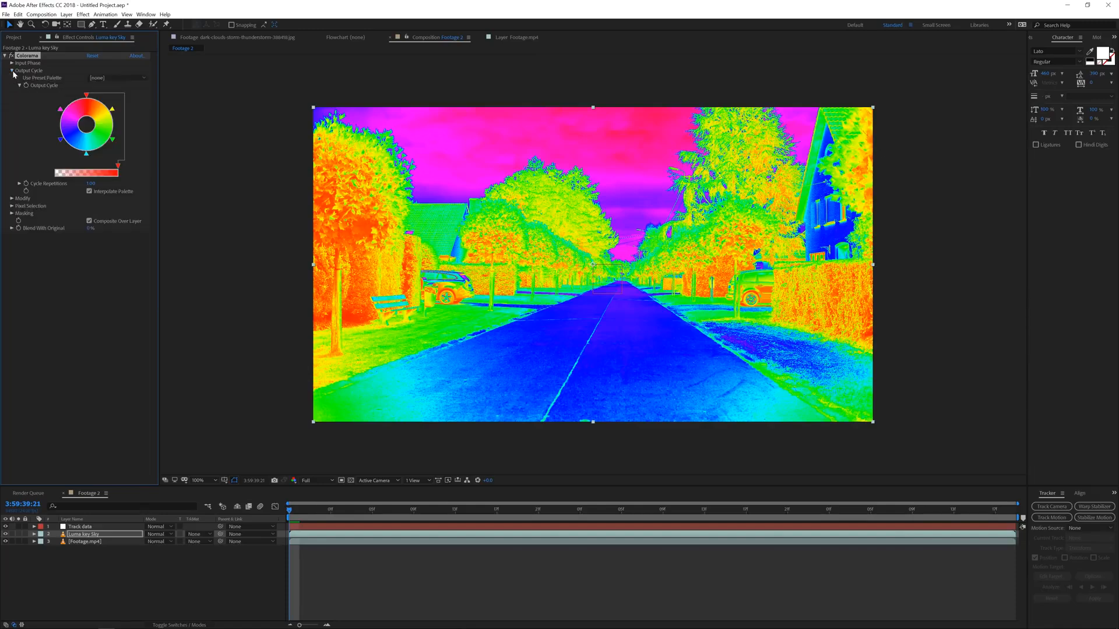
{"action": "left_click", "coordinate": [93, 77]}
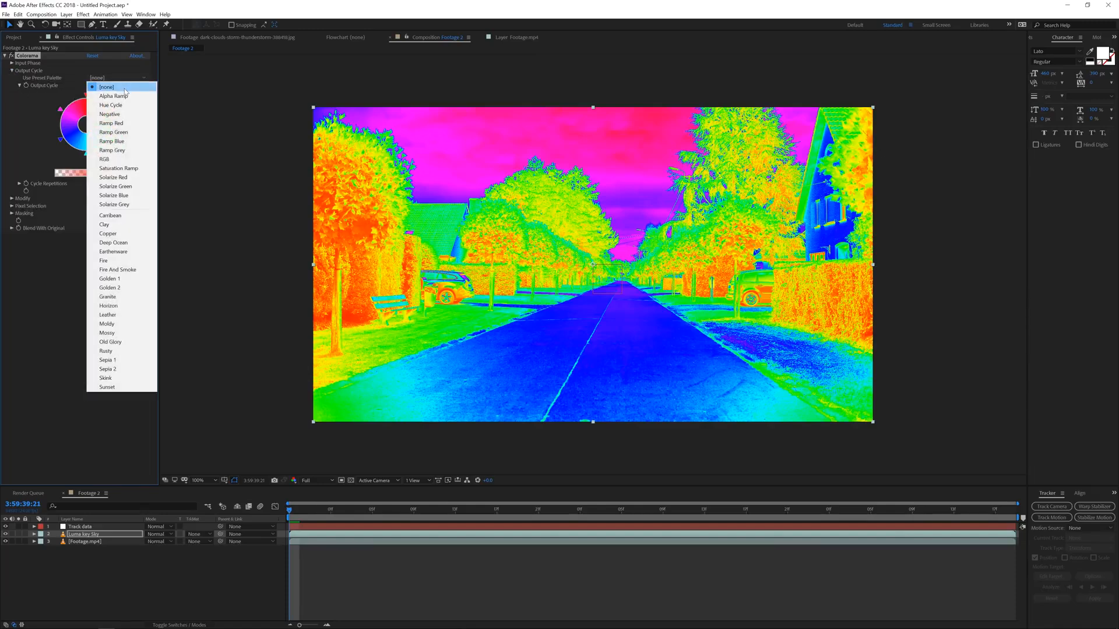
{"action": "left_click", "coordinate": [135, 152]}
- Change Colorama's light grey output colour to white and its dark grey output colour to black
{"action": "double_click", "coordinate": [61, 116]}
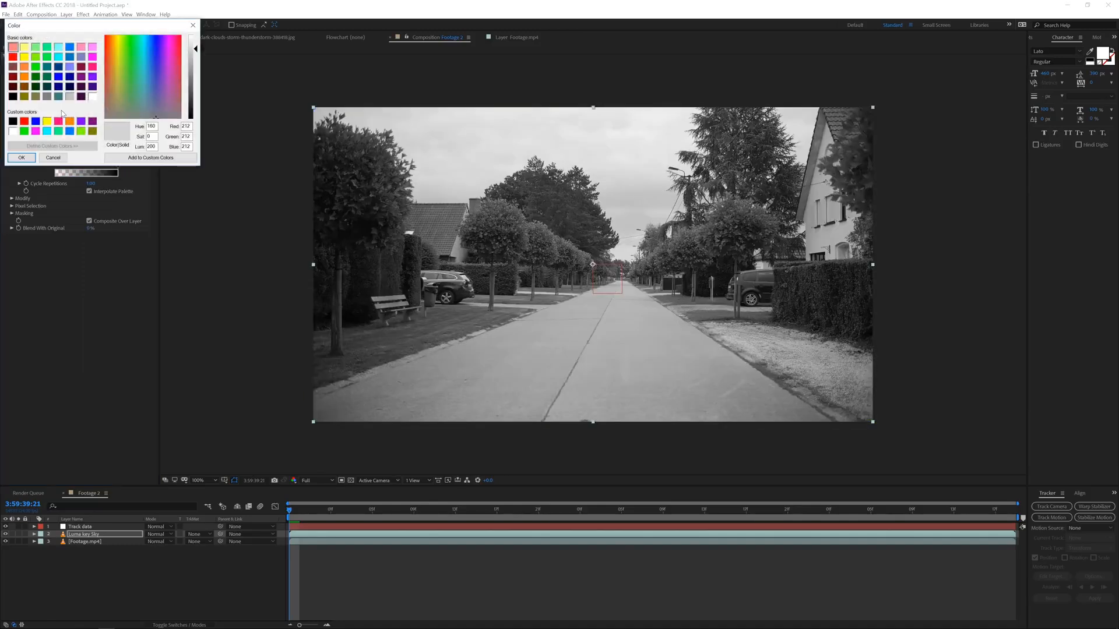
{"action": "left_click_drag", "start_coordinate": [198, 58], "coordinate": [195, 38]}
{"action": "key", "text": "Return"}
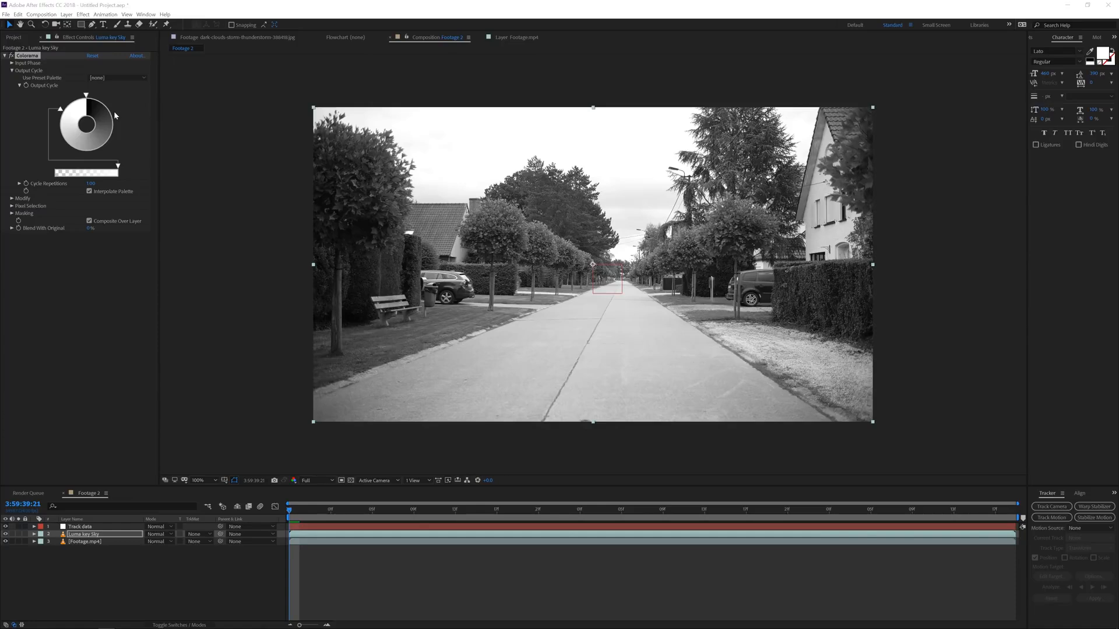
{"action": "double_click", "coordinate": [114, 110]}
{"action": "left_click_drag", "start_coordinate": [190, 117], "coordinate": [190, 122]}
{"action": "key", "text": "Return"}
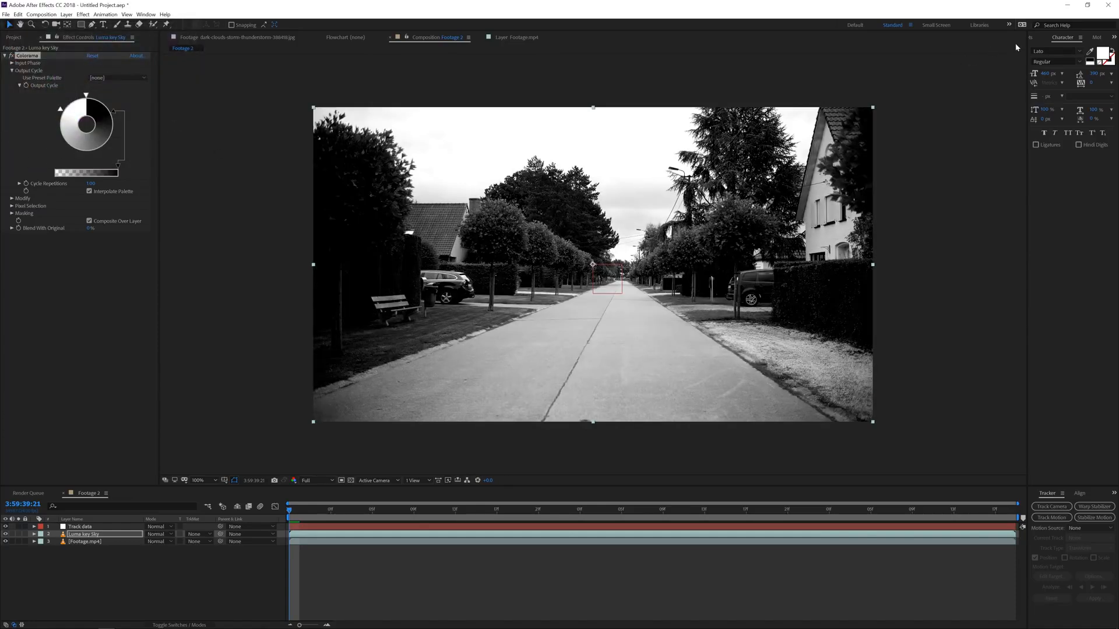
- Find the TC_Luma_Key preset among the effects and presets and apply it to the Luma key Sky layer
{"action": "left_click", "coordinate": [1034, 38]}
{"action": "left_click", "coordinate": [1048, 47]}
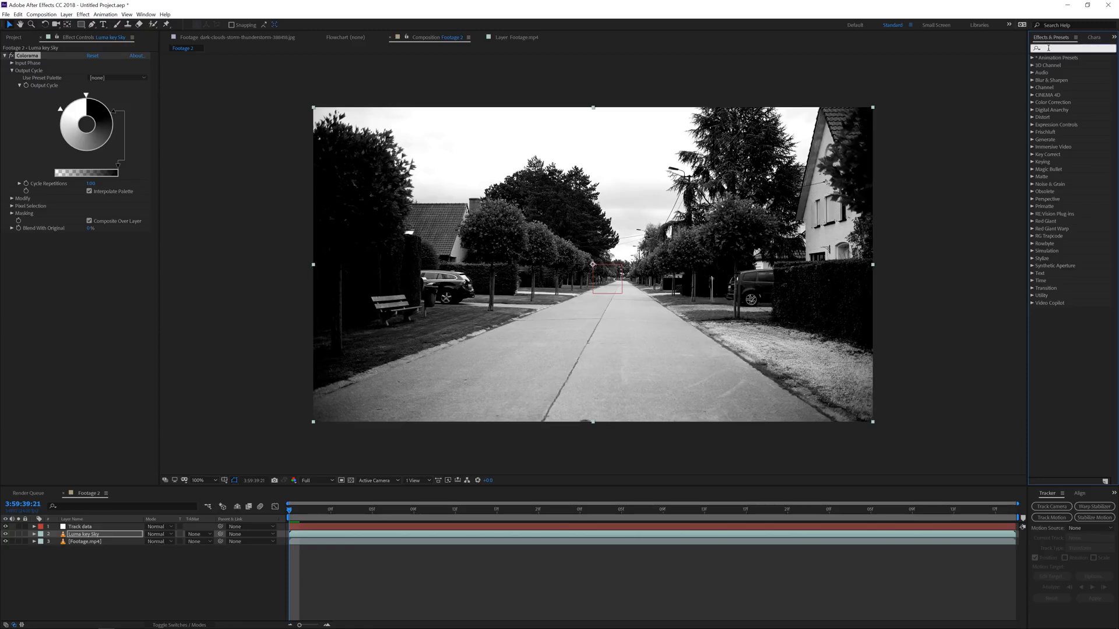
{"action": "type", "text": "tc lum"}
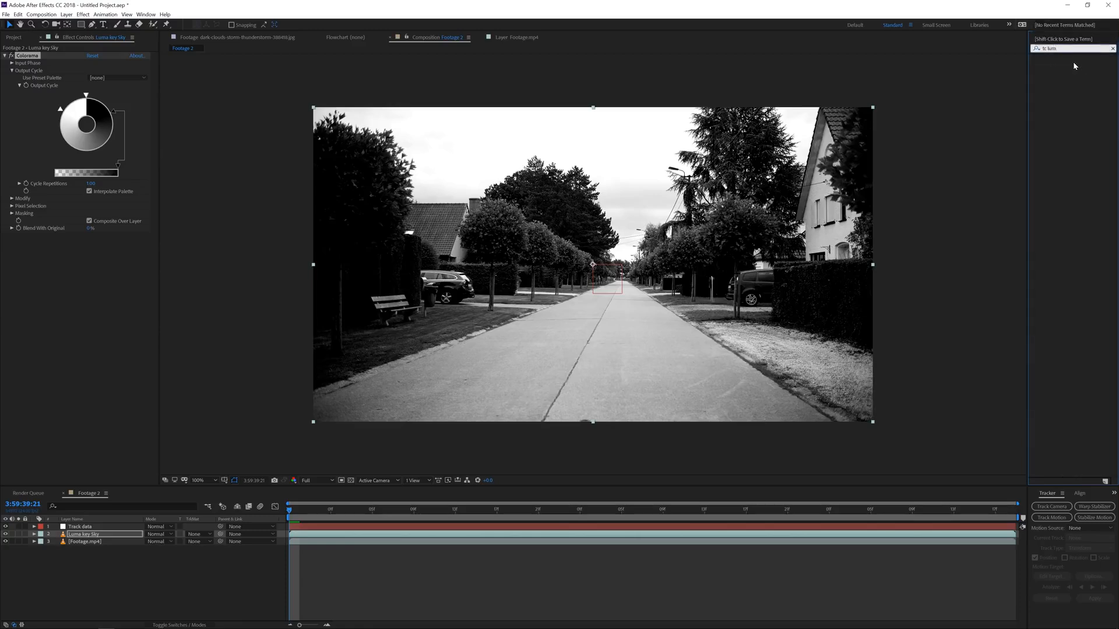
{"action": "key", "text": "BackSpace"}
{"action": "key", "text": "BackSpace"}
{"action": "key", "text": "BackSpace"}
{"action": "key", "text": "BackSpace"}
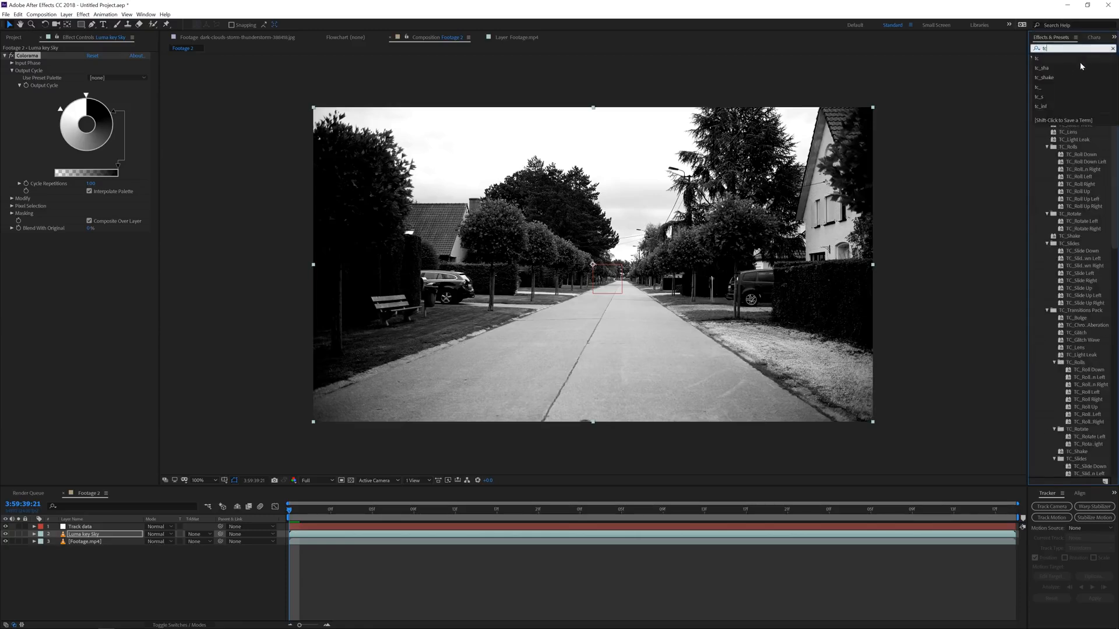
{"action": "type", "text": "_l"}
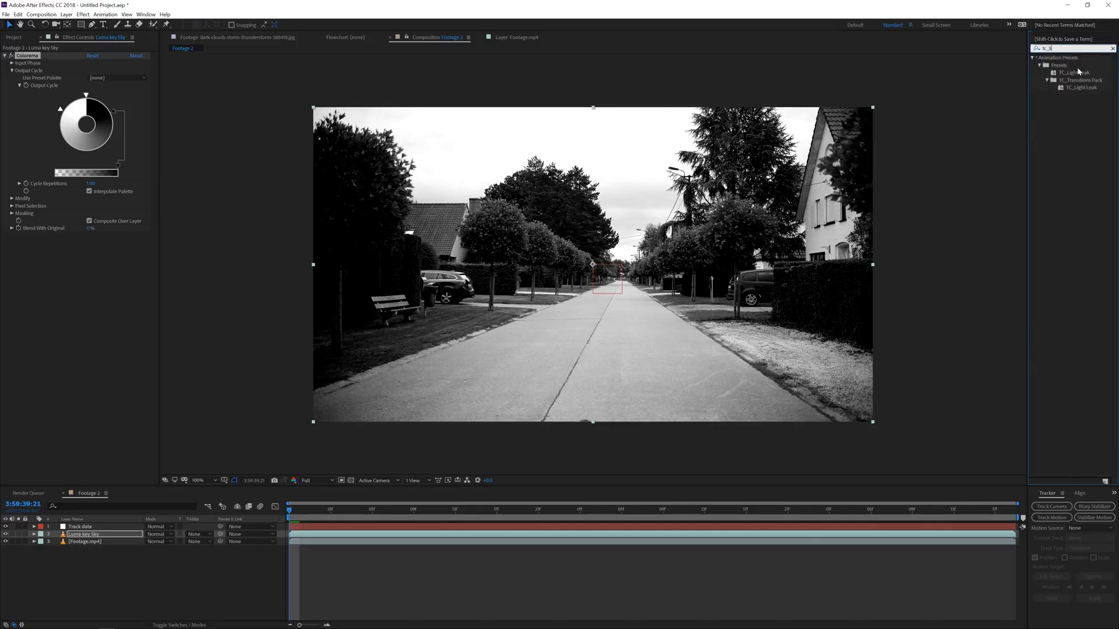
{"action": "left_click_drag", "start_coordinate": [1083, 118], "coordinate": [17, 271]}
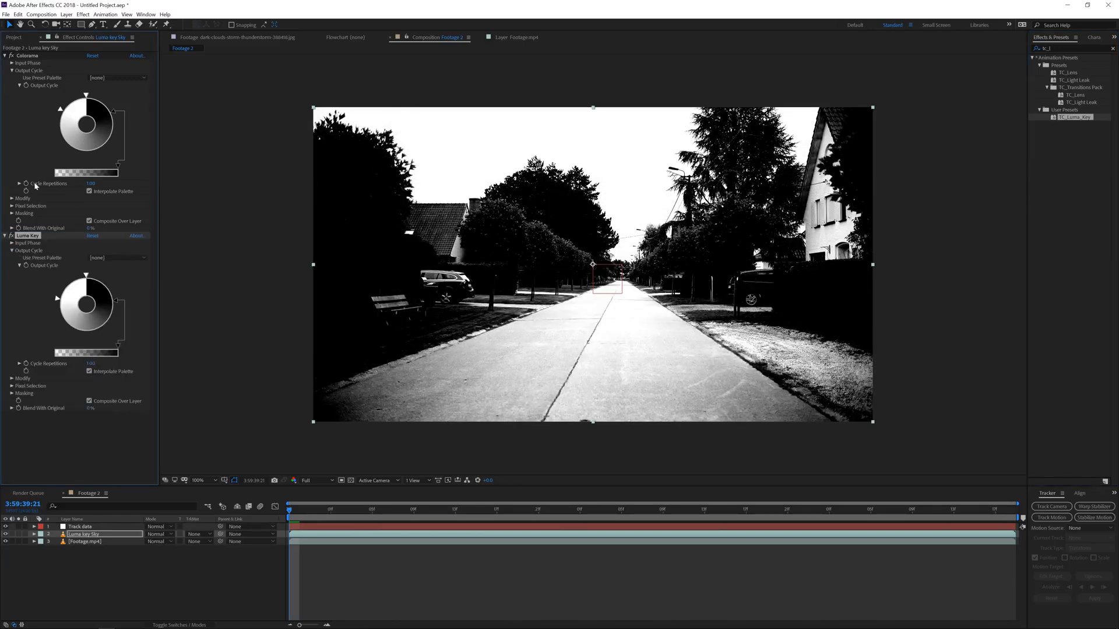
- Delete the Colorama effect and move the Luma Key's black output stop close to the white one to raise the contrast
{"action": "left_click", "coordinate": [27, 55]}
{"action": "key", "text": "Delete"}
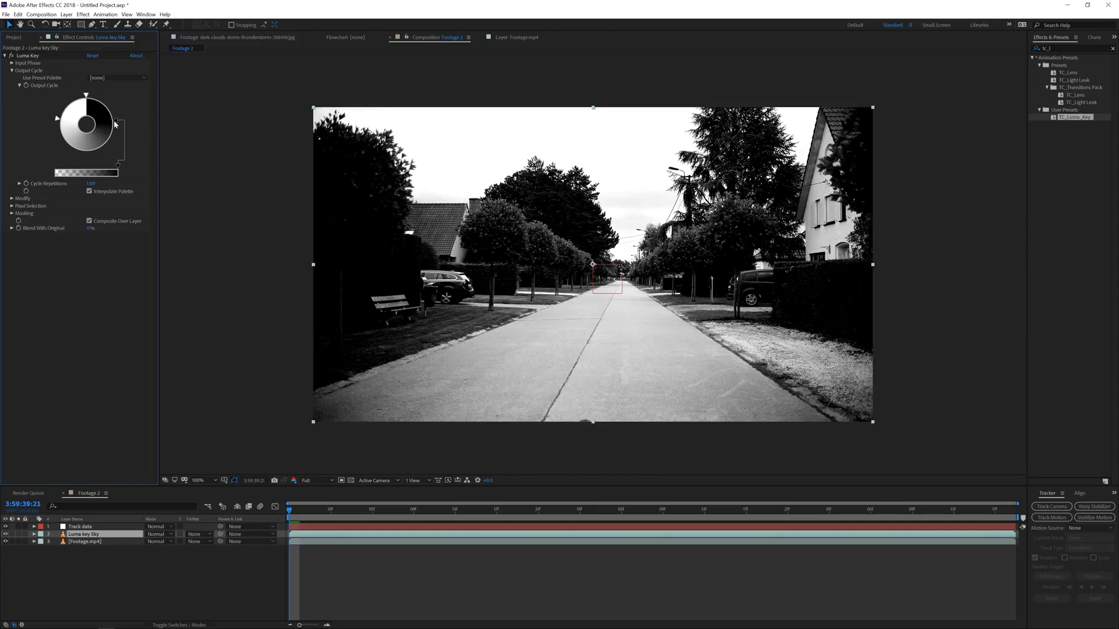
{"action": "mouse_move", "coordinate": [117, 120]}
{"action": "left_mouse_down"}
{"action": "mouse_move", "coordinate": [112, 148]}
{"action": "mouse_move", "coordinate": [117, 123]}
{"action": "mouse_move", "coordinate": [58, 134]}
{"action": "mouse_move", "coordinate": [66, 146]}
{"action": "mouse_move", "coordinate": [61, 128]}
{"action": "left_mouse_up"}
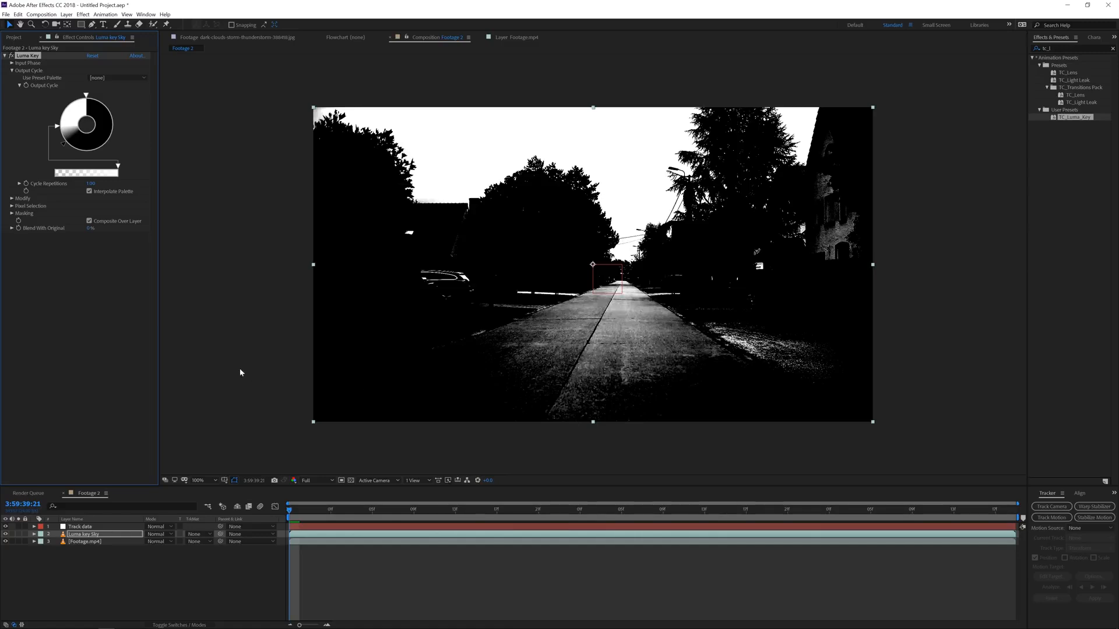
- Add a black solid with the default settings above the Luma key Sky layer and hide it
{"action": "left_click", "coordinate": [66, 14]}
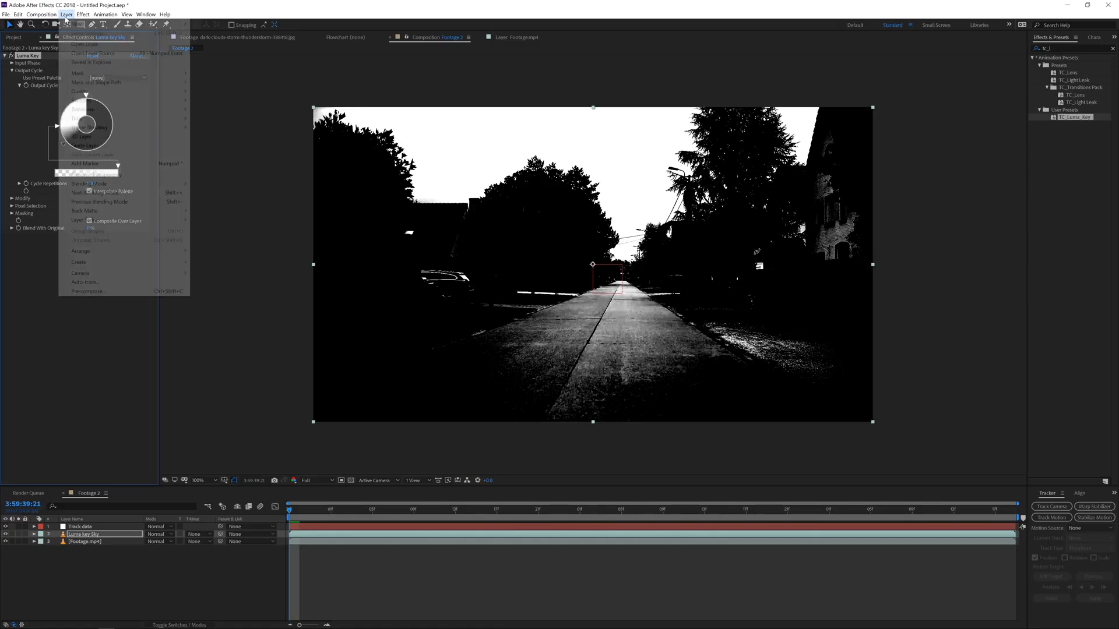
{"action": "mouse_move", "coordinate": [88, 24]}
{"action": "left_click", "coordinate": [250, 36]}
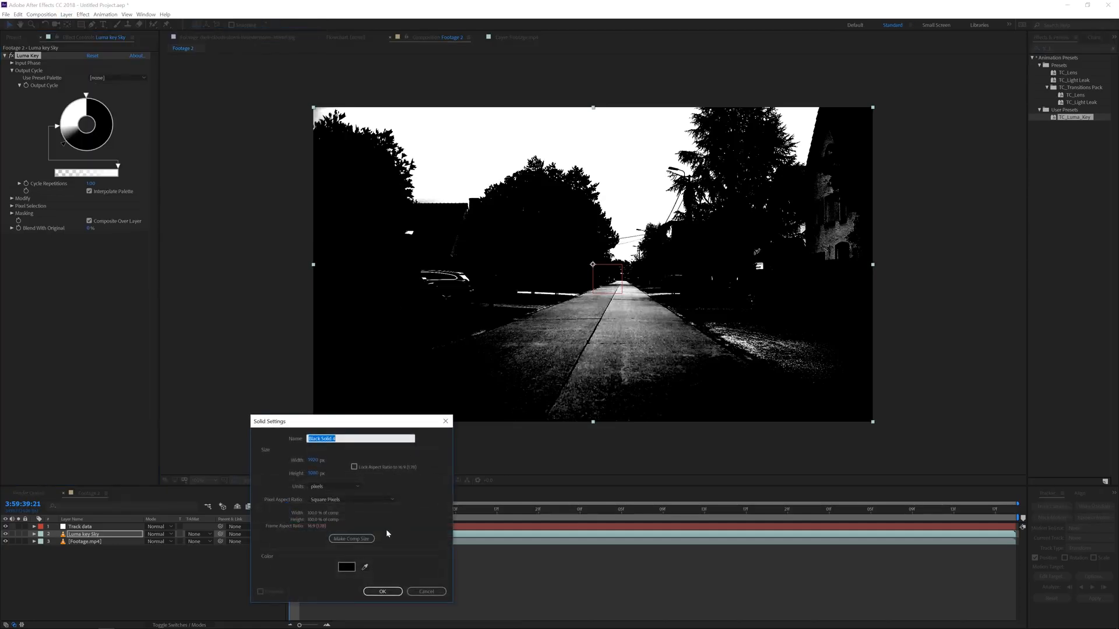
{"action": "left_click", "coordinate": [383, 592]}
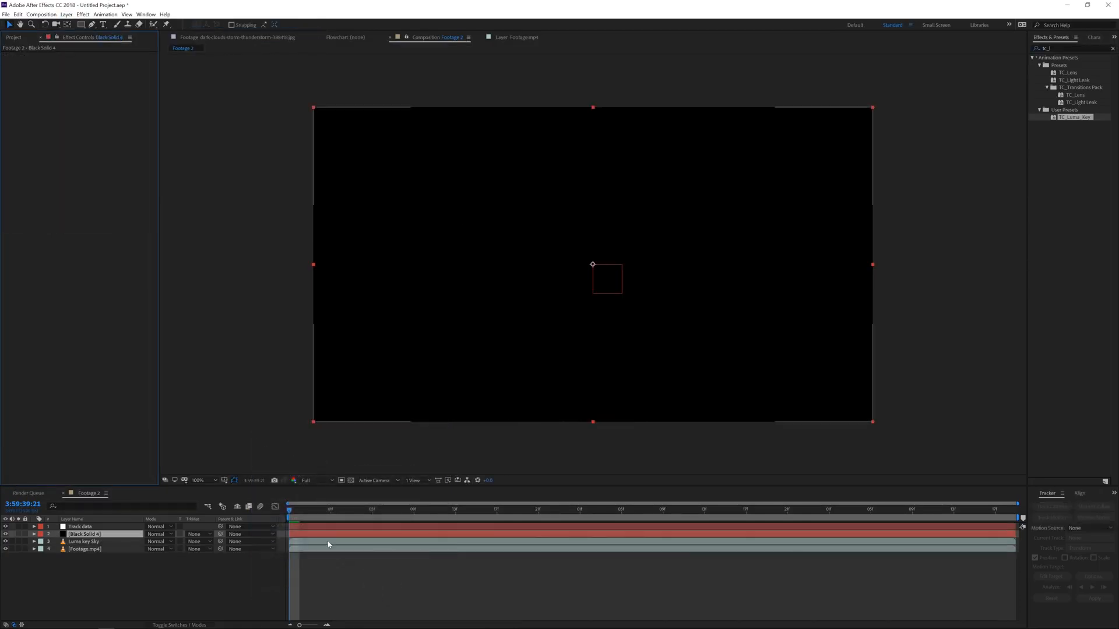
{"action": "left_click", "coordinate": [5, 534]}
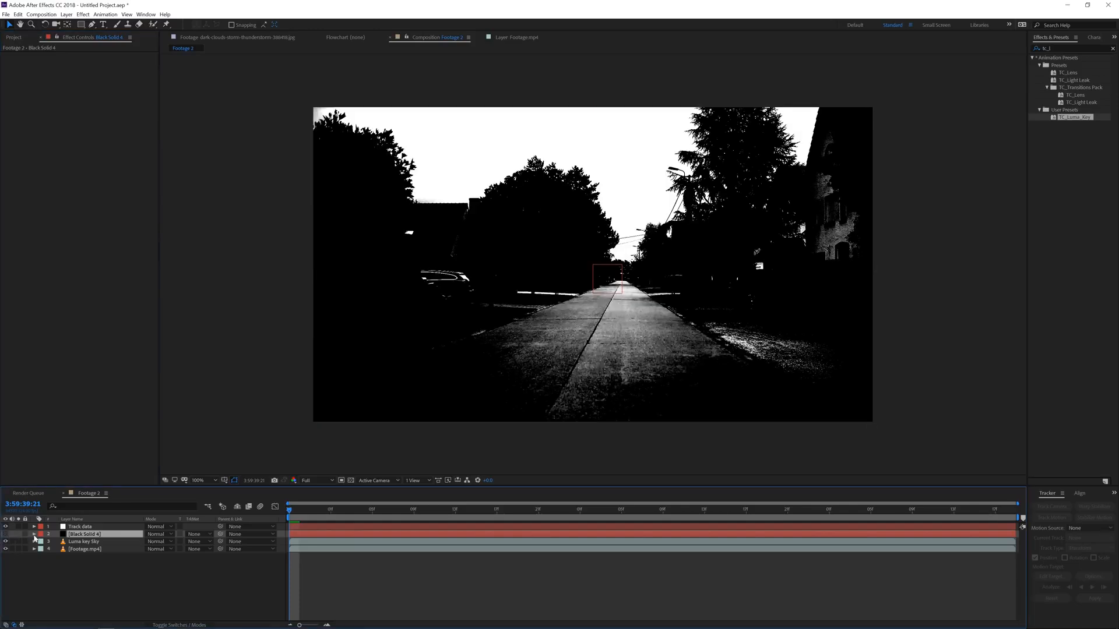
- Draw a closed Pen tool mask on the black solid around the street, the lower trees and the right-hand house, excluding the sky
{"action": "left_click", "coordinate": [91, 25]}
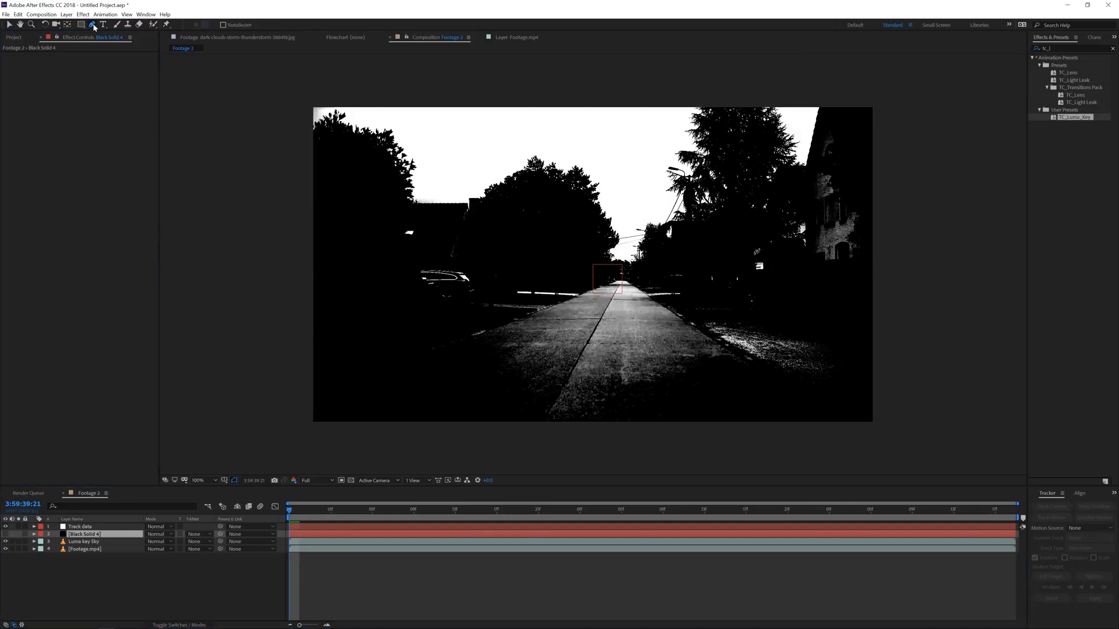
{"action": "left_click", "coordinate": [370, 219]}
{"action": "left_click", "coordinate": [443, 216]}
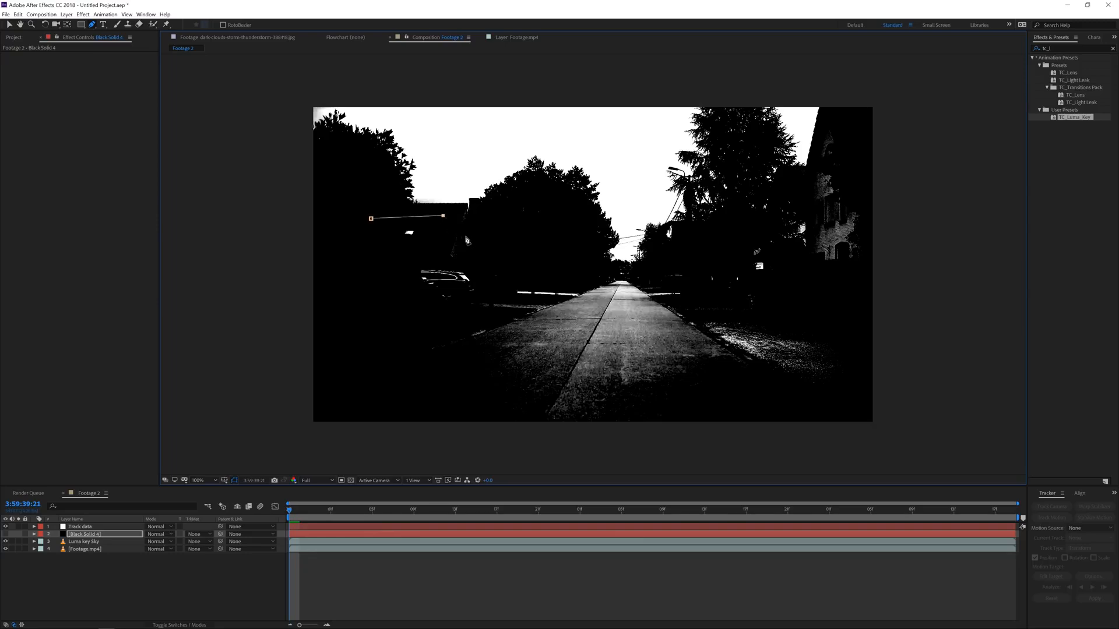
{"action": "left_click", "coordinate": [472, 236]}
{"action": "left_click", "coordinate": [564, 235]}
{"action": "left_click", "coordinate": [597, 268]}
{"action": "left_click", "coordinate": [625, 268]}
{"action": "left_click", "coordinate": [653, 269]}
{"action": "left_click", "coordinate": [698, 243]}
{"action": "left_click", "coordinate": [763, 232]}
{"action": "left_click", "coordinate": [793, 254]}
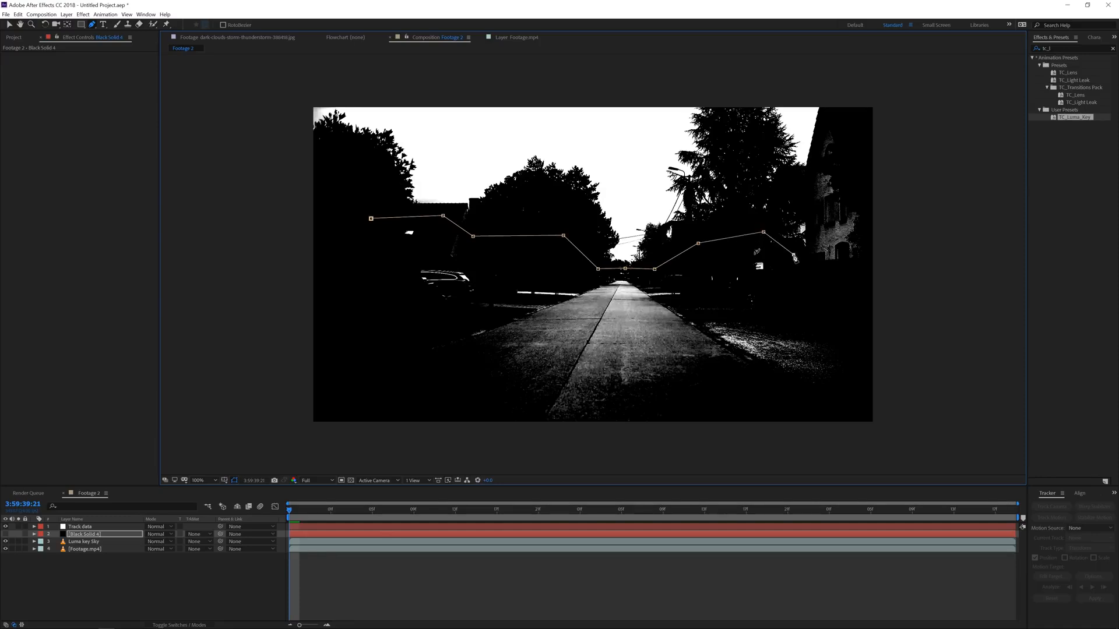
{"action": "left_click", "coordinate": [810, 246]}
{"action": "left_click", "coordinate": [808, 191]}
{"action": "left_click", "coordinate": [828, 95]}
{"action": "left_click", "coordinate": [891, 92]}
{"action": "left_click", "coordinate": [895, 425]}
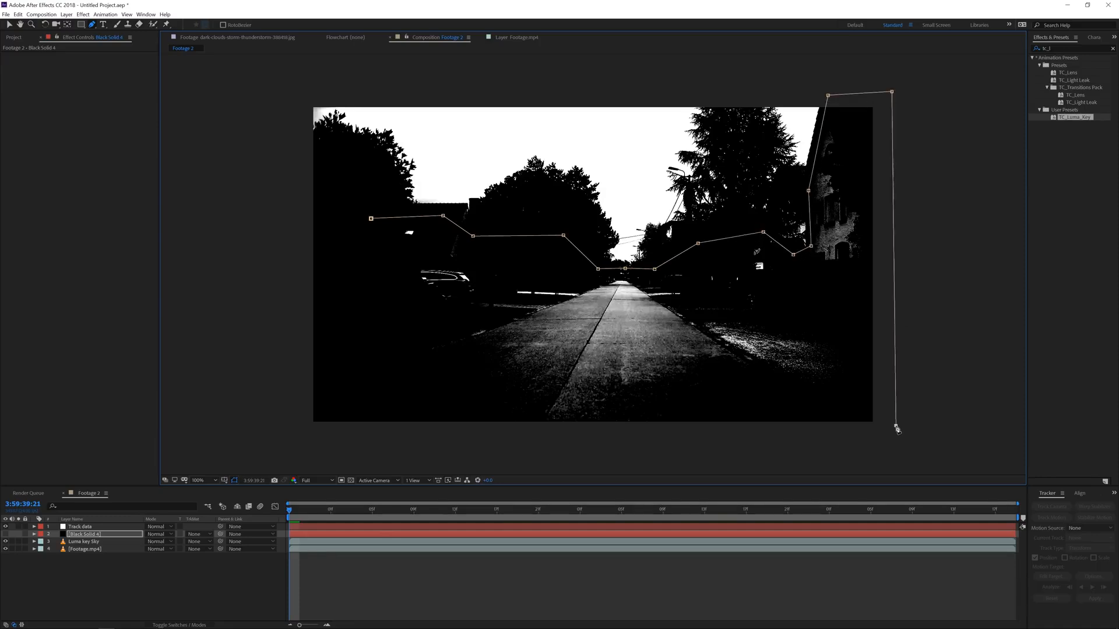
{"action": "left_click", "coordinate": [261, 430]}
{"action": "left_click", "coordinate": [296, 215]}
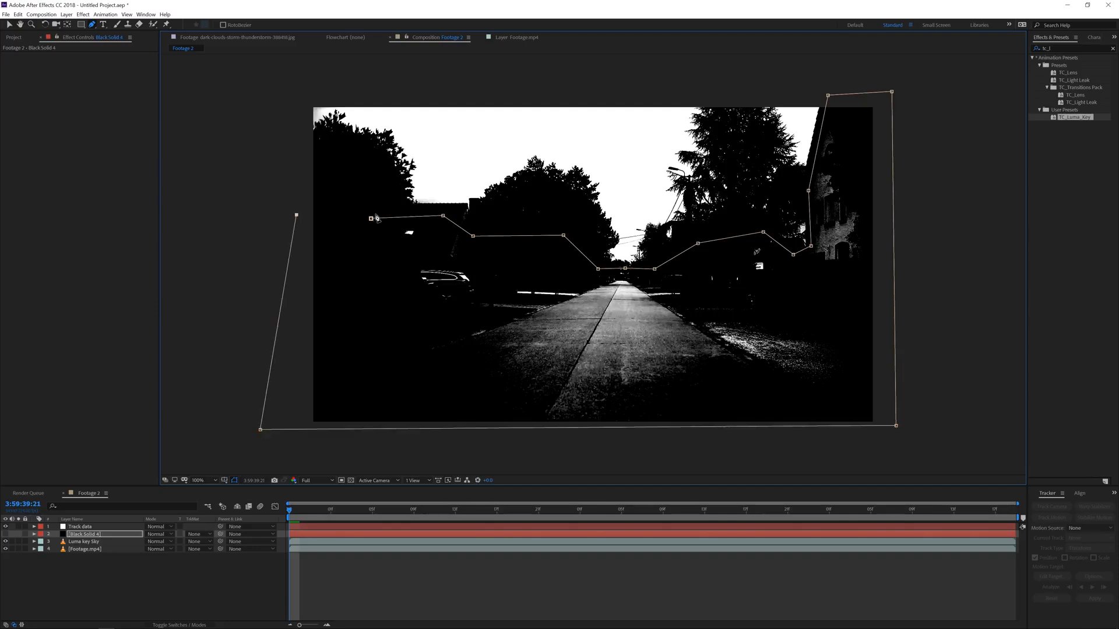
{"action": "left_click", "coordinate": [371, 218]}
- Show the masked black solid again and deselect it
{"action": "left_click", "coordinate": [90, 534]}
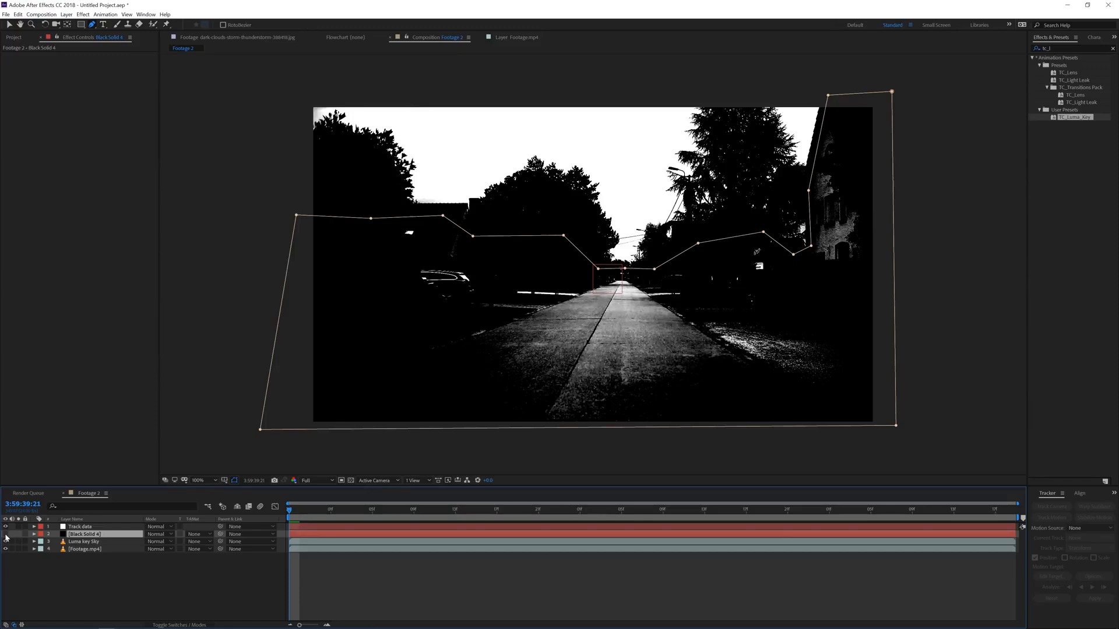
{"action": "left_click", "coordinate": [5, 534]}
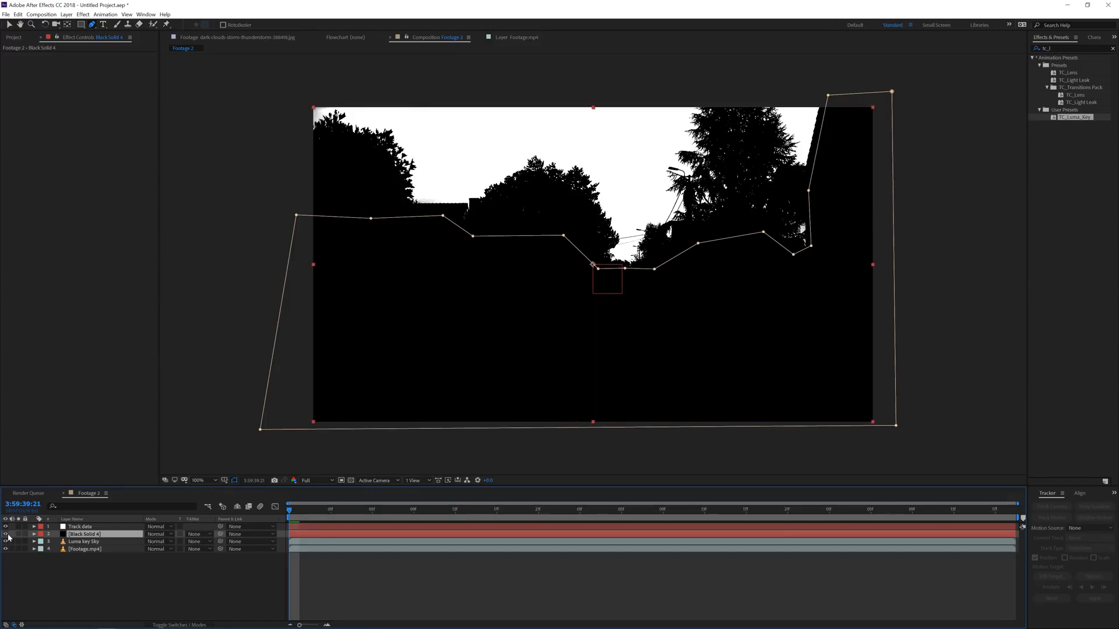
{"action": "key", "text": "v"}
{"action": "left_click", "coordinate": [65, 573]}
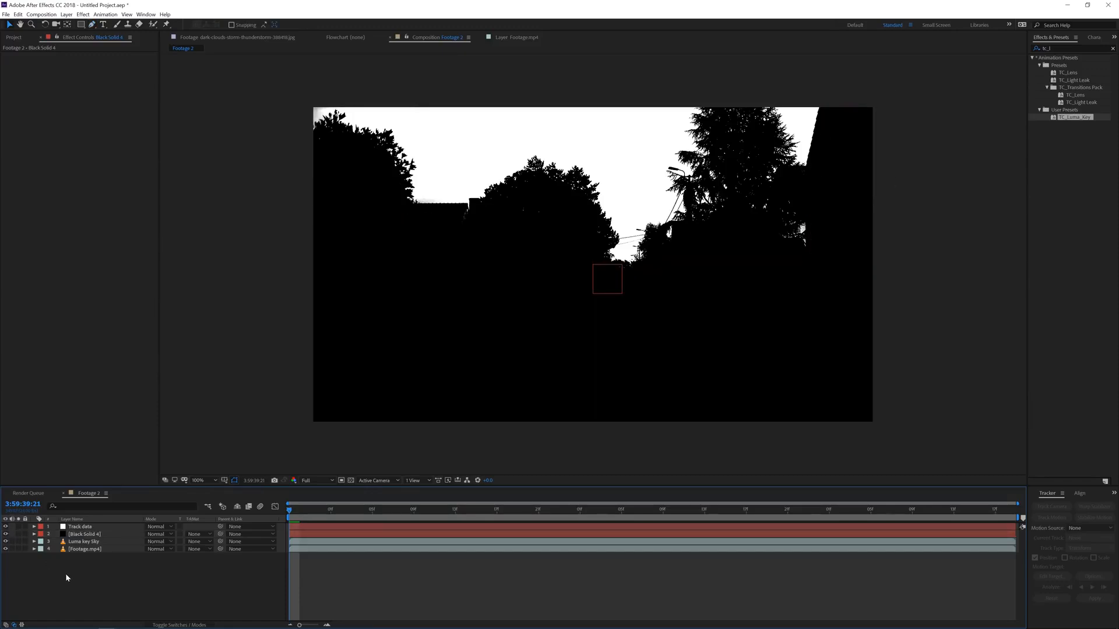
- Pre-compose the black solid and the Luma key Sky layer as Luma Key Sky and hide the resulting layer
{"action": "left_click", "coordinate": [84, 535]}
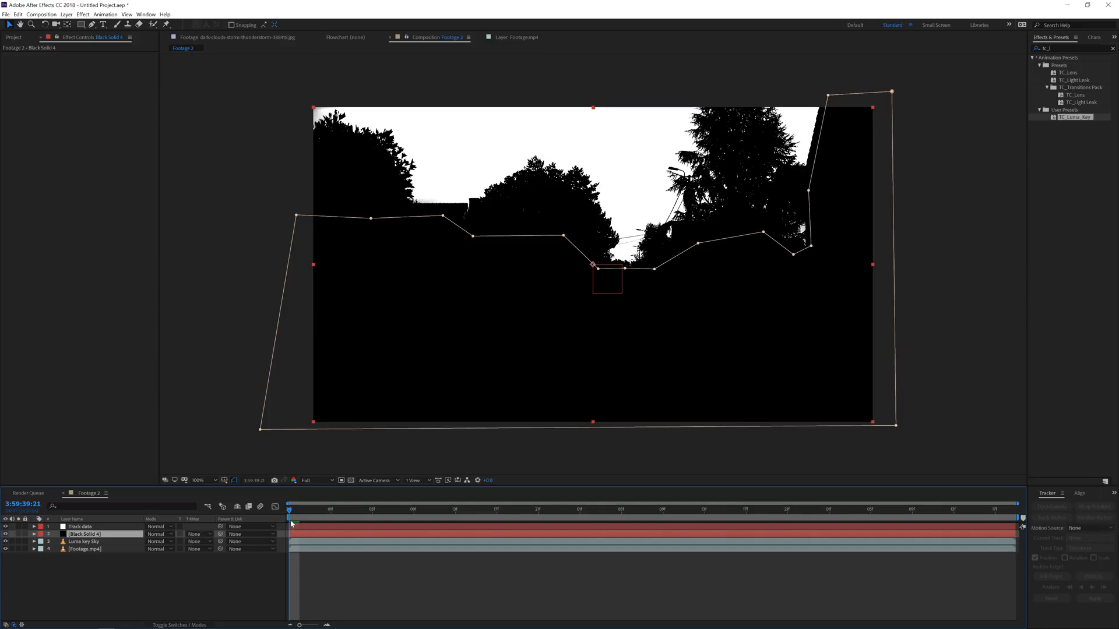
{"action": "left_click", "coordinate": [88, 542], "text": "ctrl"}
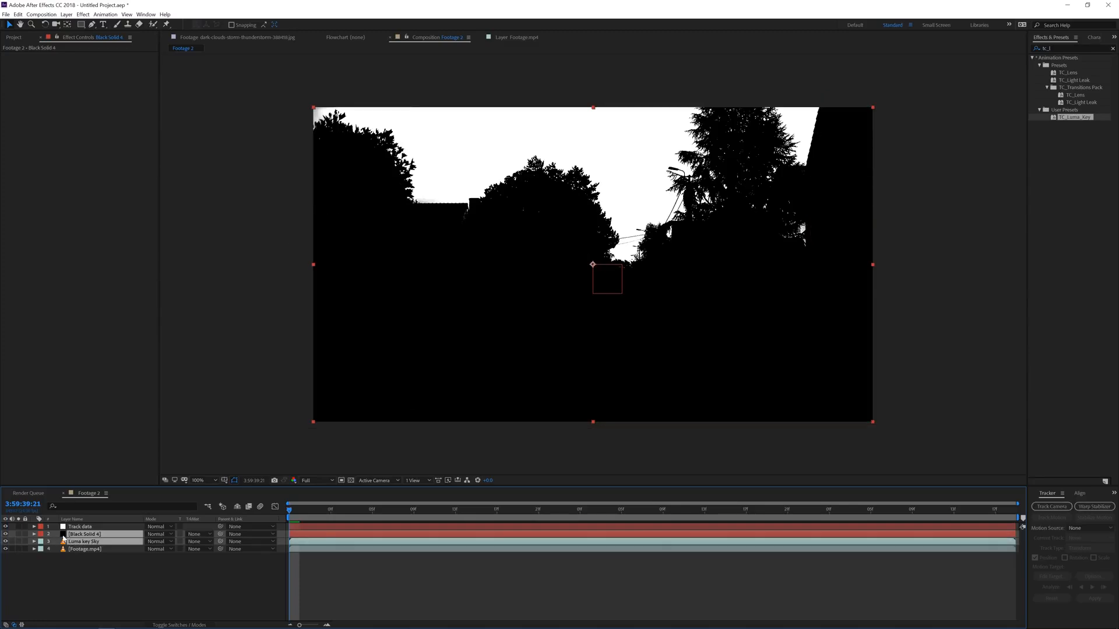
{"action": "left_click", "coordinate": [66, 13]}
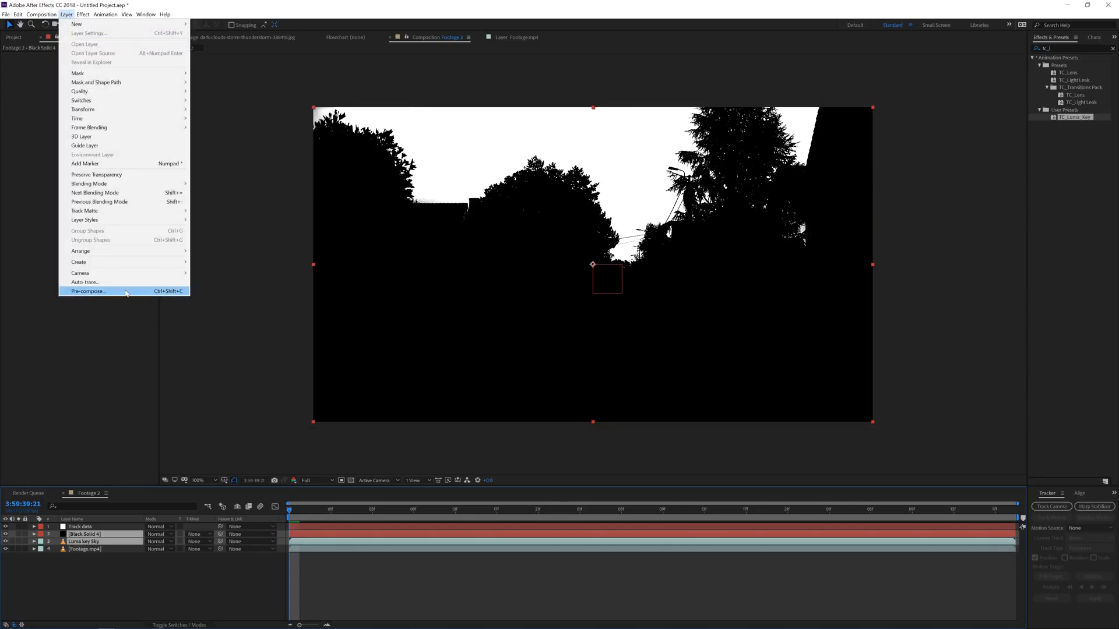
{"action": "left_click", "coordinate": [126, 292]}
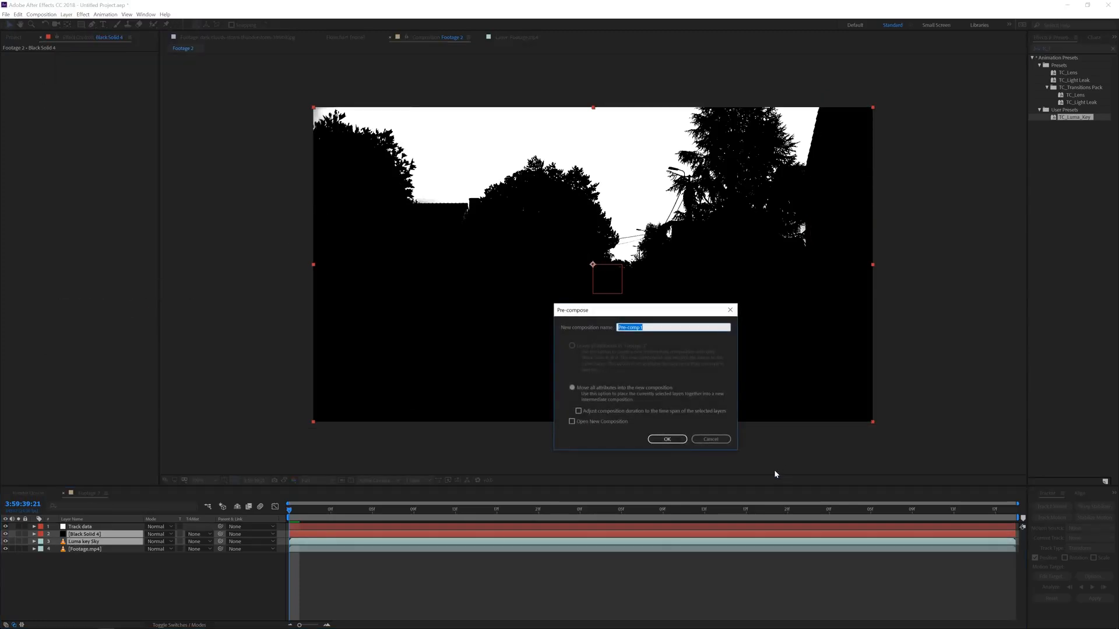
{"action": "type", "text": "Luma jey Sky"}
{"action": "left_click", "coordinate": [633, 327]}
{"action": "key", "text": "BackSpace"}
{"action": "type", "text": "K"}
{"action": "left_click", "coordinate": [667, 440]}
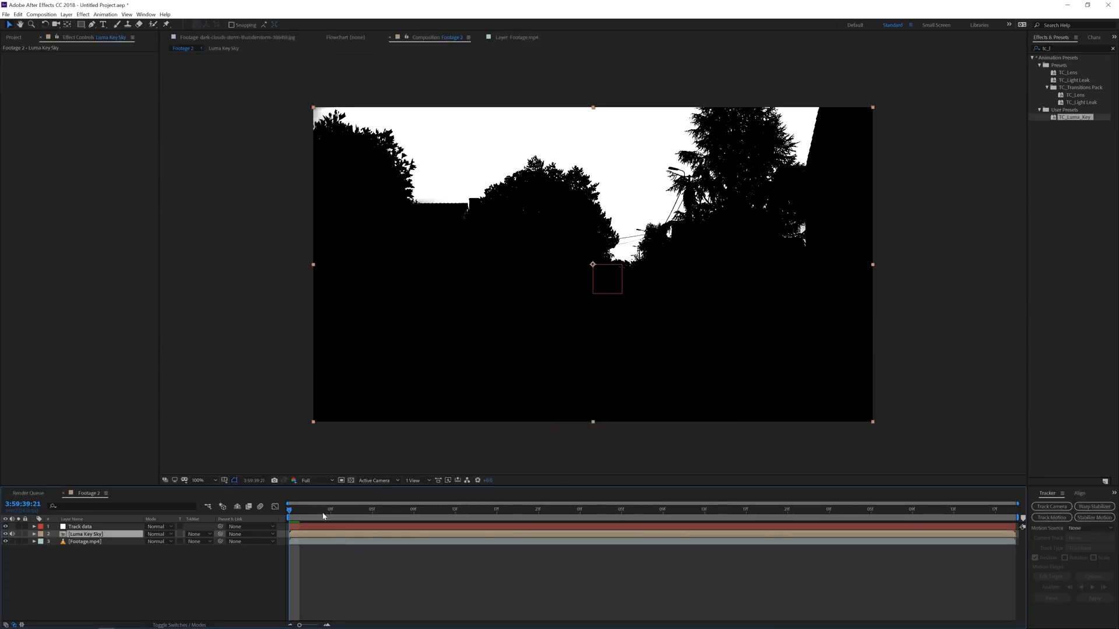
{"action": "left_click", "coordinate": [7, 535]}
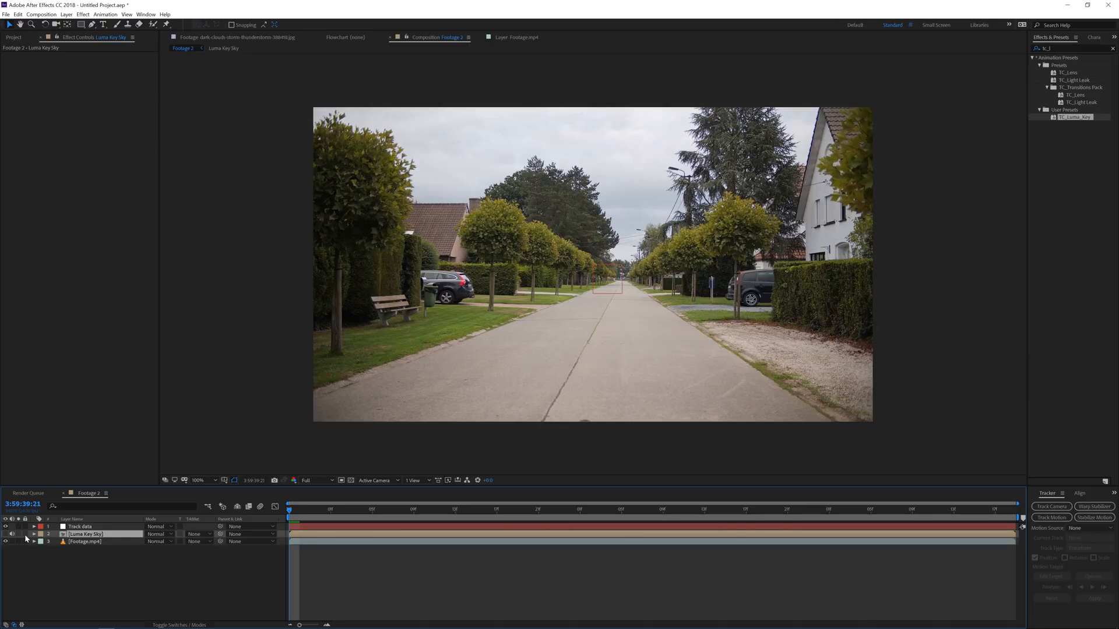
- Create a new composition named Lightning FX with the HDTV 1080 24 preset
{"action": "left_click", "coordinate": [42, 15]}
{"action": "left_click", "coordinate": [58, 23]}
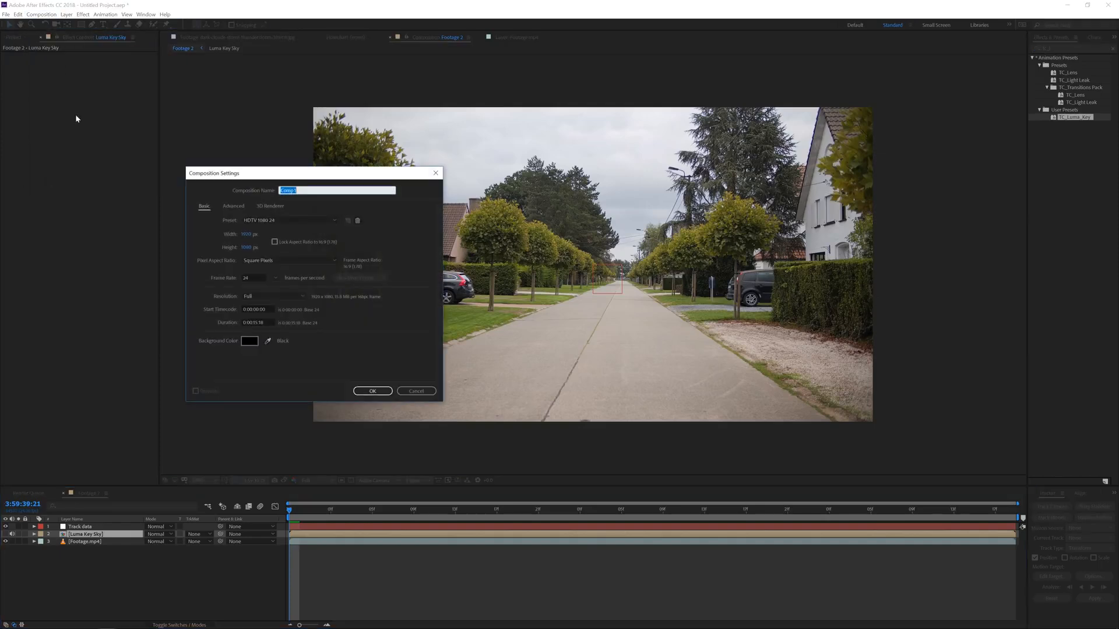
{"action": "type", "text": "Lightning FX"}
{"action": "left_click", "coordinate": [372, 391]}
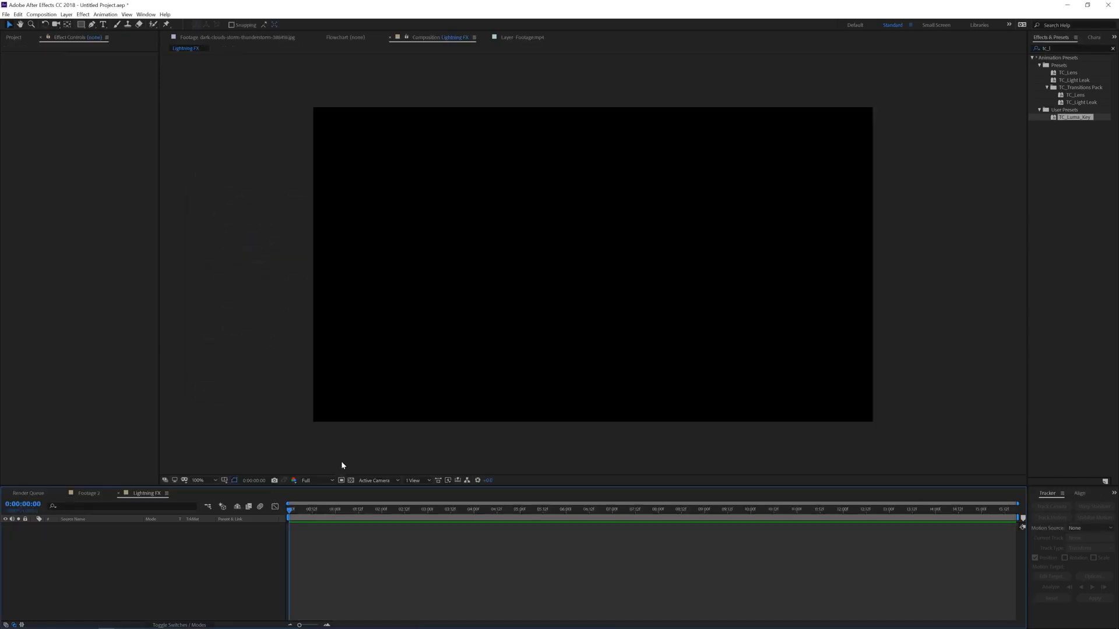
- Add a black solid with the default settings to the Lightning FX composition
{"action": "right_click", "coordinate": [159, 568]}
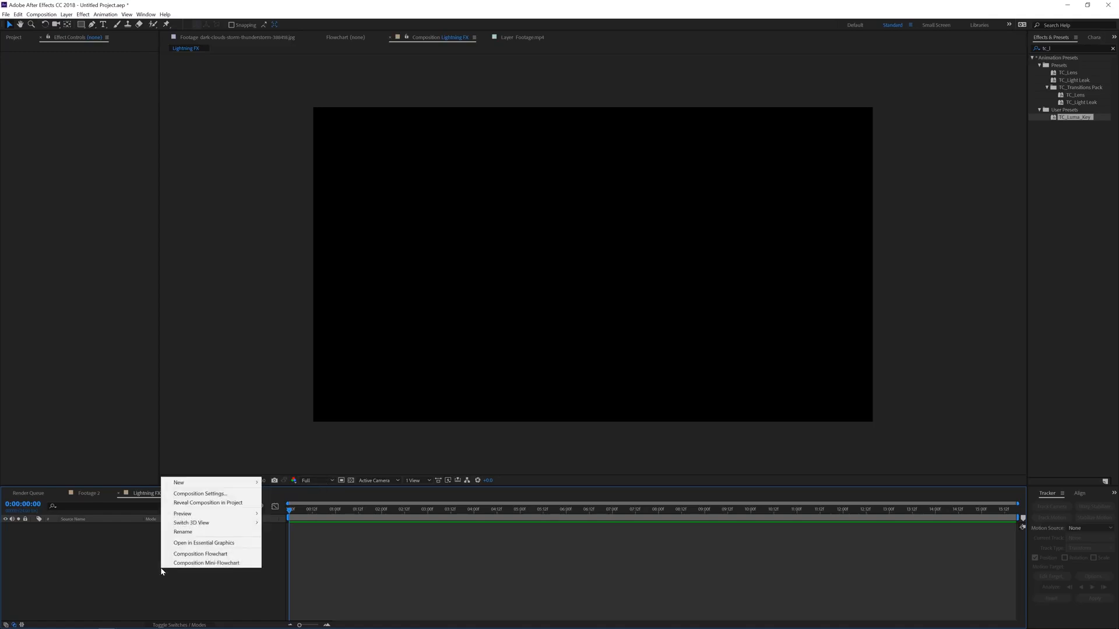
{"action": "mouse_move", "coordinate": [194, 481]}
{"action": "left_click", "coordinate": [276, 502]}
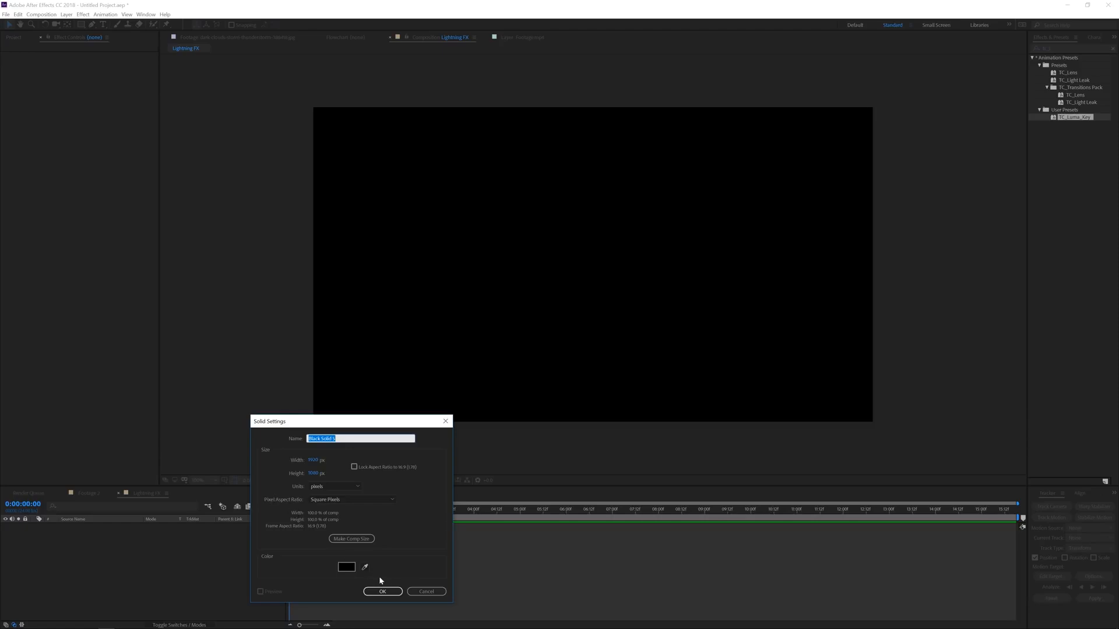
{"action": "left_click", "coordinate": [378, 592]}
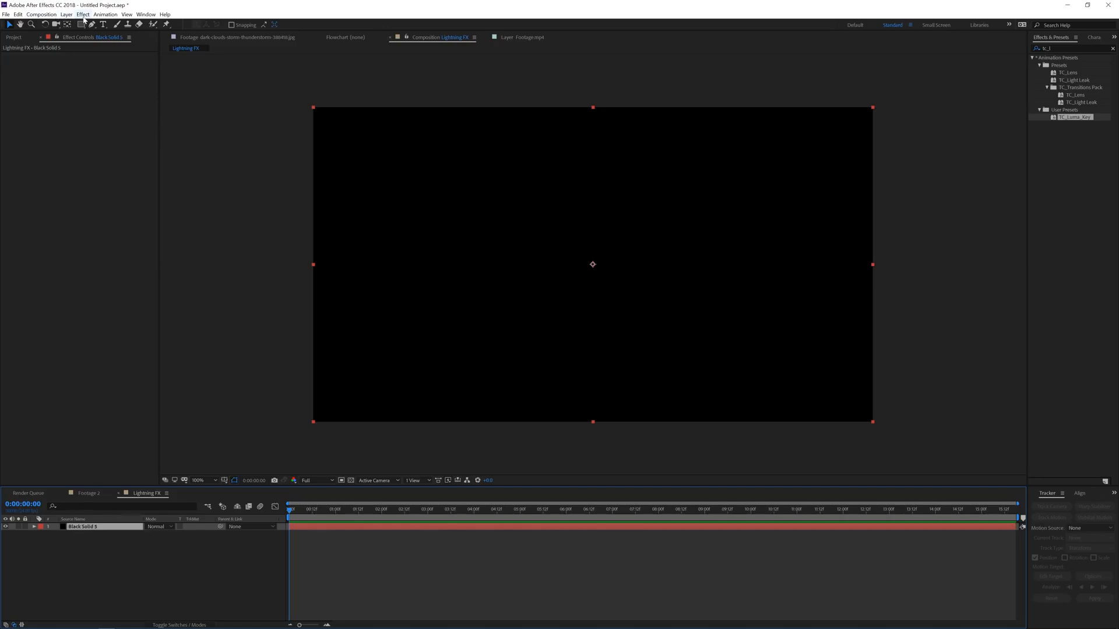
- Find the Advanced Lightning effect and apply it to the black solid in the Lightning FX composition
{"action": "left_click", "coordinate": [1054, 48]}
{"action": "type", "text": "adva"}
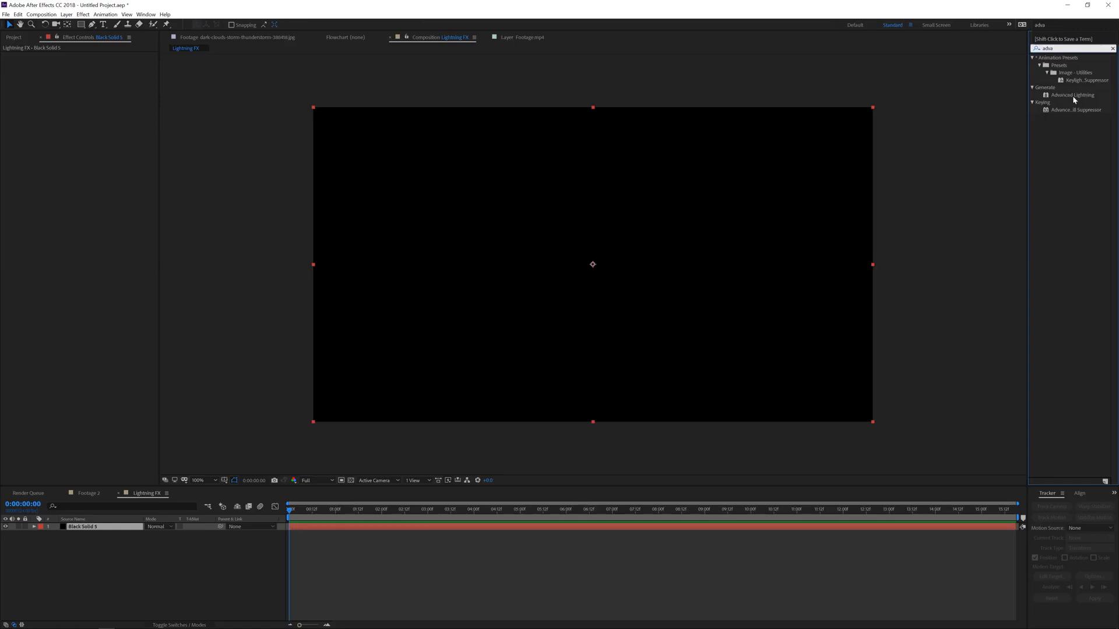
{"action": "left_click_drag", "start_coordinate": [1072, 95], "coordinate": [520, 528]}
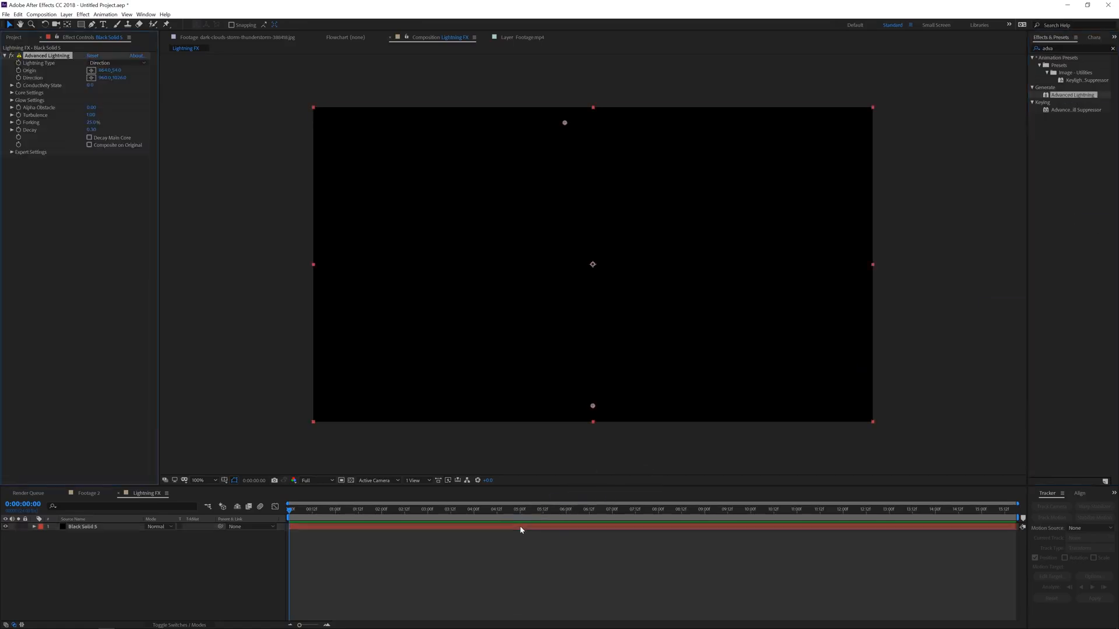
- Enter 0 as the lightning's glow radius and increase its core radius to thicken the bolt
{"action": "left_click", "coordinate": [12, 100]}
{"action": "left_click", "coordinate": [88, 108]}
{"action": "type", "text": "0"}
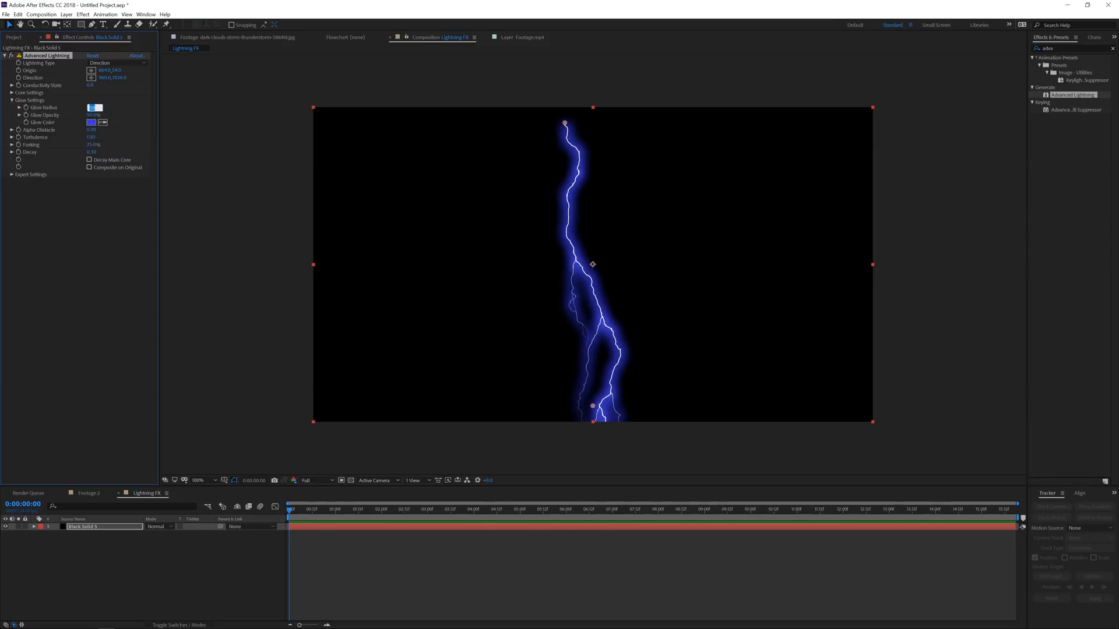
{"action": "key", "text": "Return"}
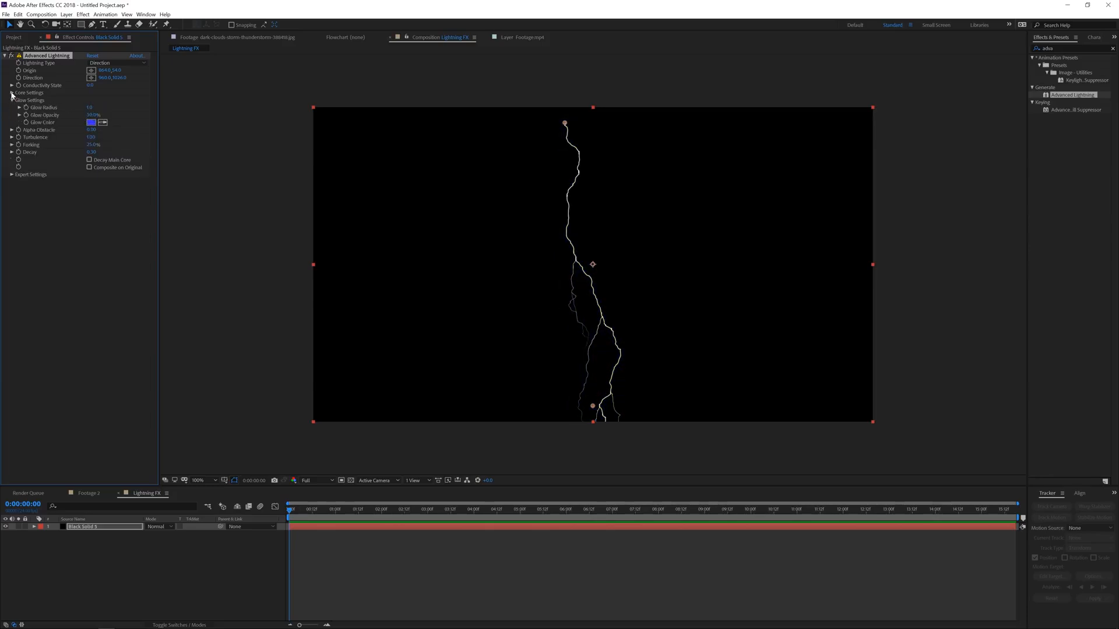
{"action": "left_click", "coordinate": [11, 92]}
{"action": "left_click_drag", "start_coordinate": [90, 100], "coordinate": [222, 125]}
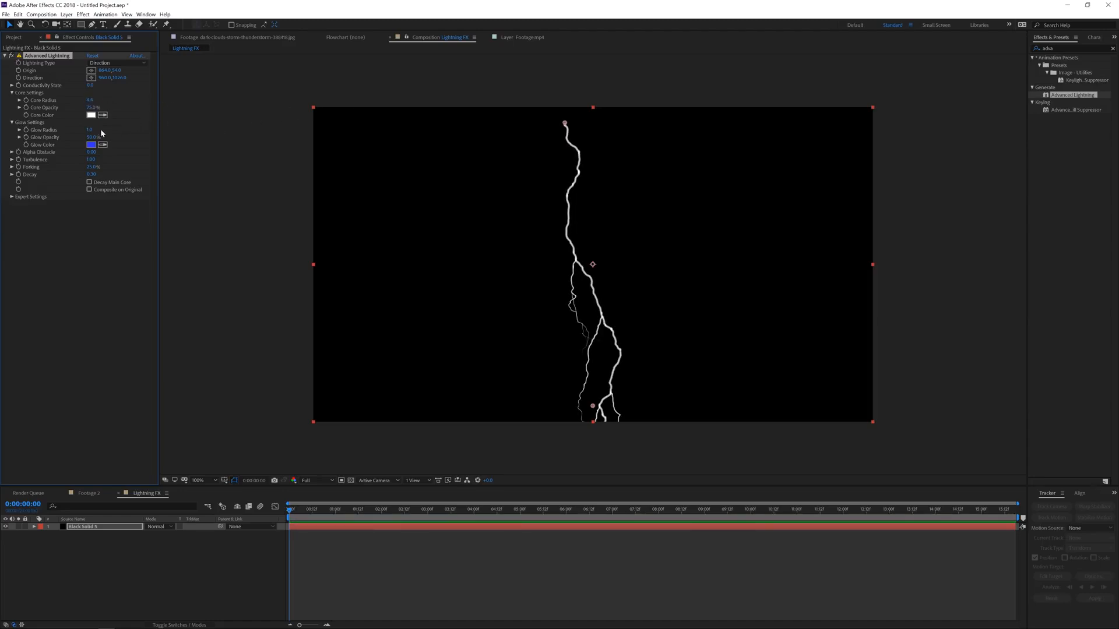
- Add the expression wiggle(10,8) to the lightning's core radius
{"action": "left_click", "coordinate": [26, 100], "text": "alt"}
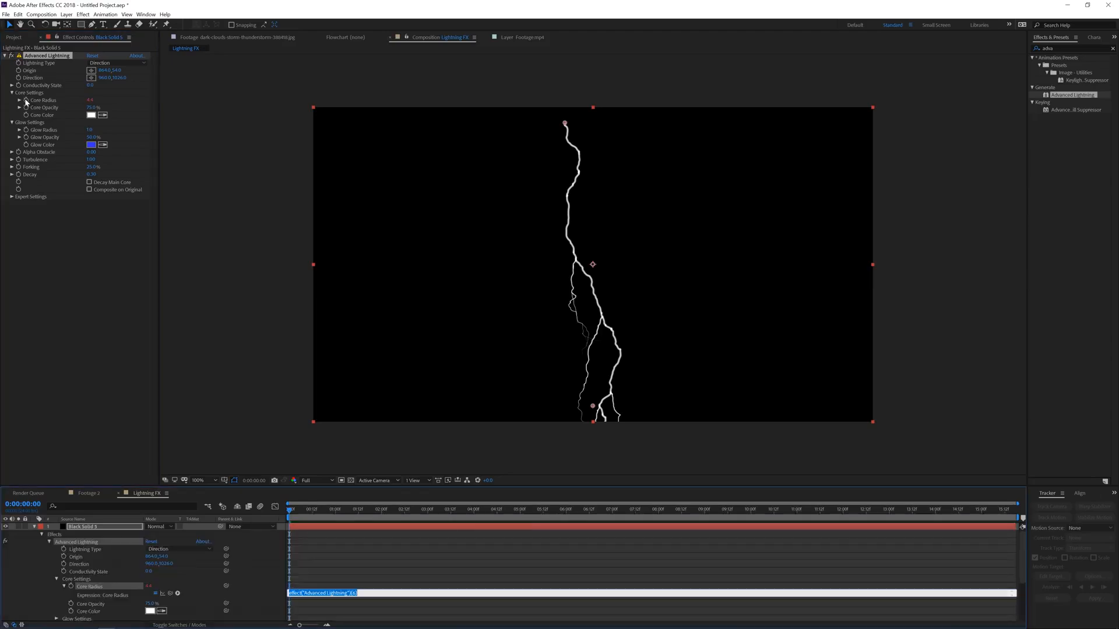
{"action": "type", "text": "w"}
{"action": "type", "text": "iggle(10,8"}
{"action": "left_click", "coordinate": [348, 561]}
{"action": "left_click_drag", "start_coordinate": [298, 515], "coordinate": [309, 517]}
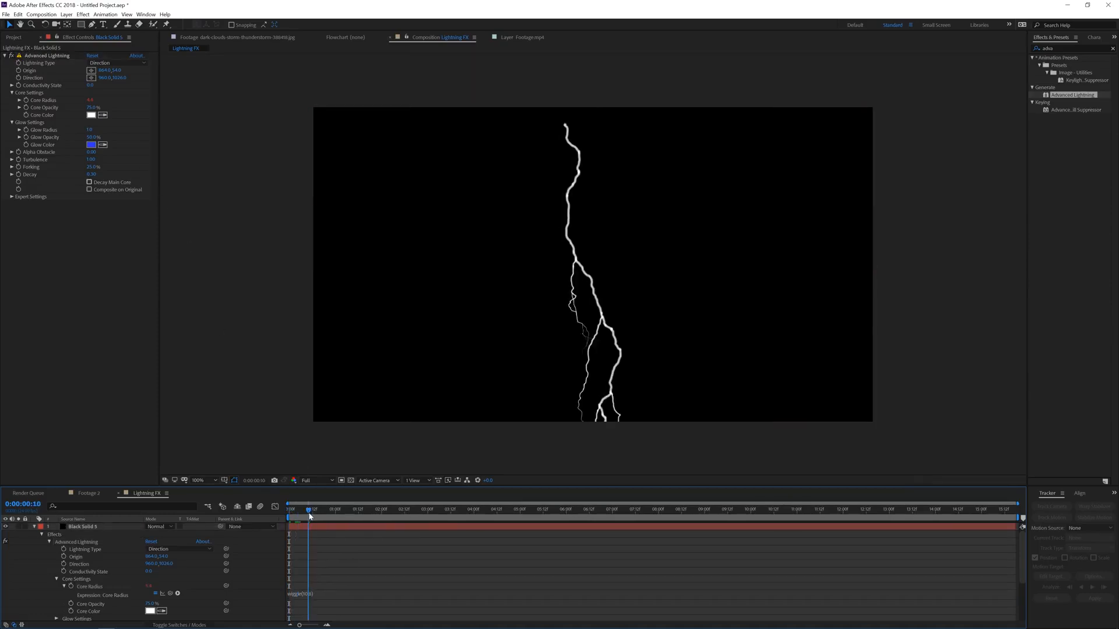
- Preview the Lightning FX composition from several points in time to check the flickering bolt thickness
{"action": "key", "text": "space"}
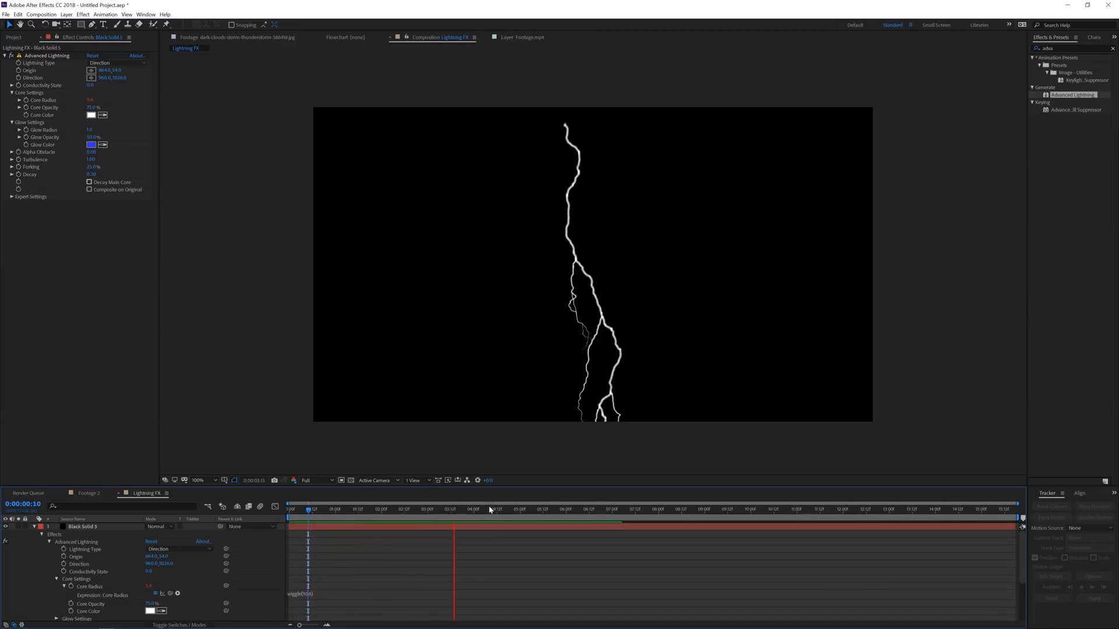
{"action": "key", "text": "space"}
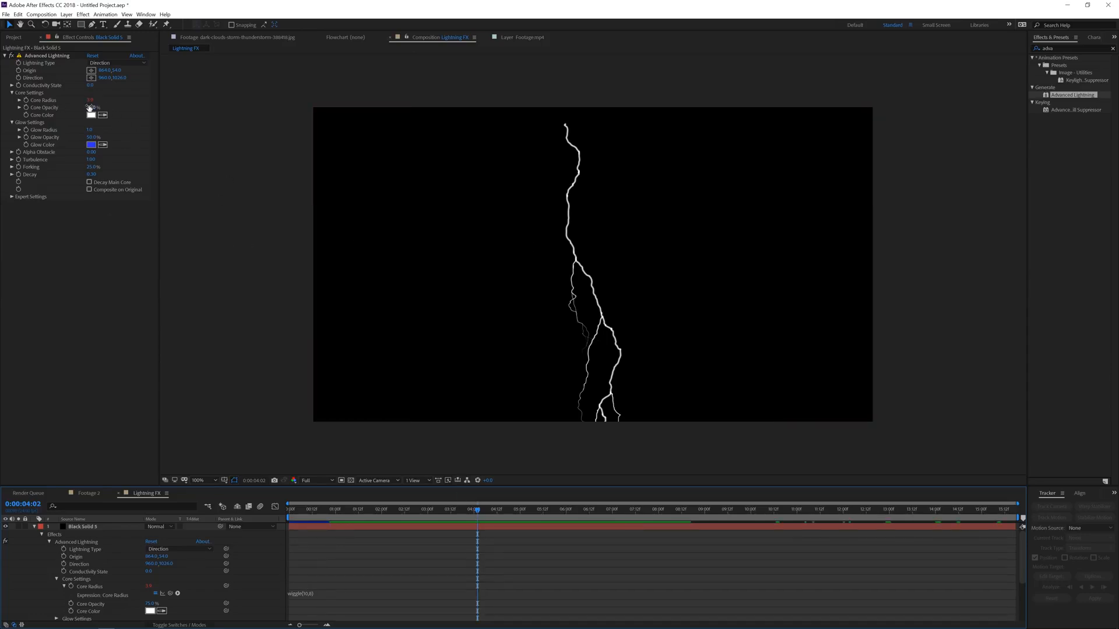
{"action": "left_click", "coordinate": [80, 100]}
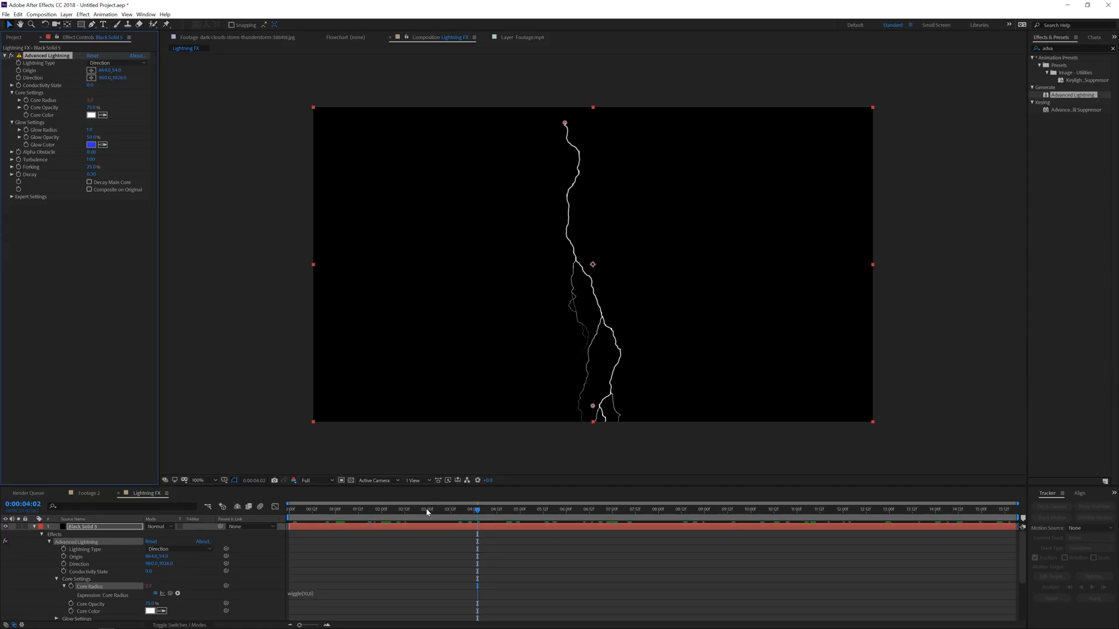
{"action": "left_click_drag", "start_coordinate": [427, 509], "coordinate": [342, 509]}
{"action": "key", "text": "space"}
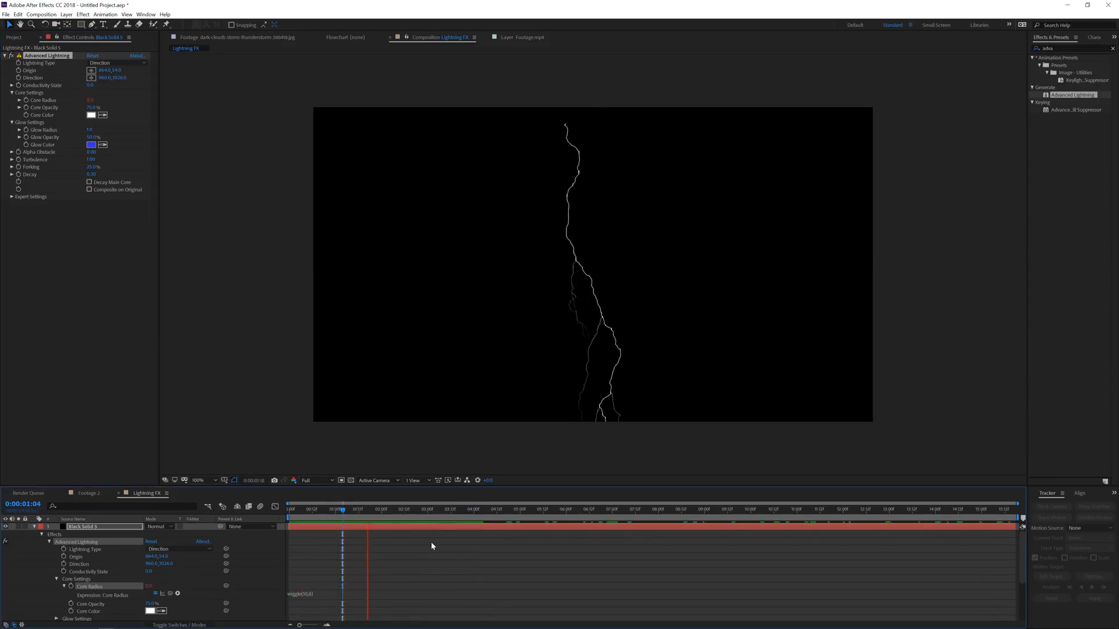
{"action": "left_click", "coordinate": [474, 518]}
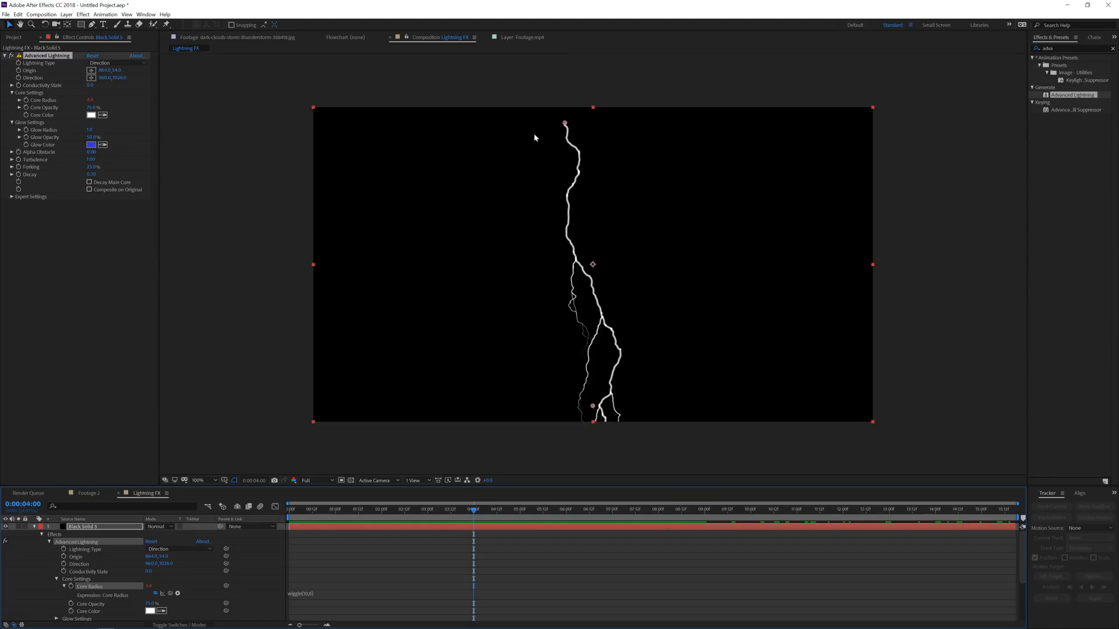
- Move the lightning's origin to the frame's centre, set its type to Omni, and place the outer radius point beyond the frame's lower-right side
{"action": "left_click_drag", "start_coordinate": [565, 124], "coordinate": [592, 264]}
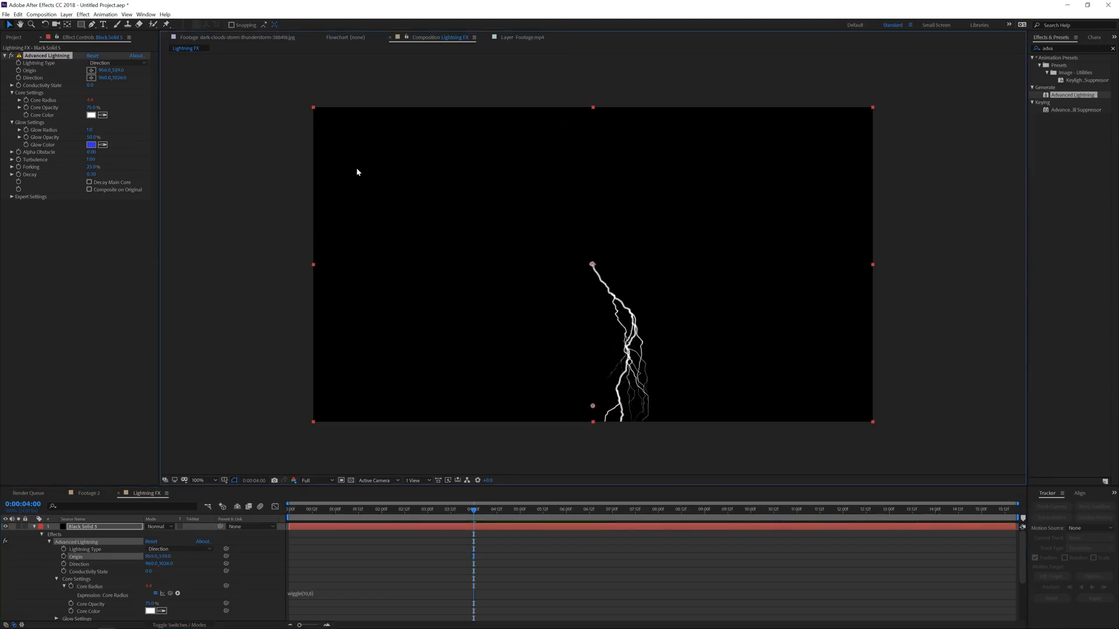
{"action": "left_click", "coordinate": [129, 63]}
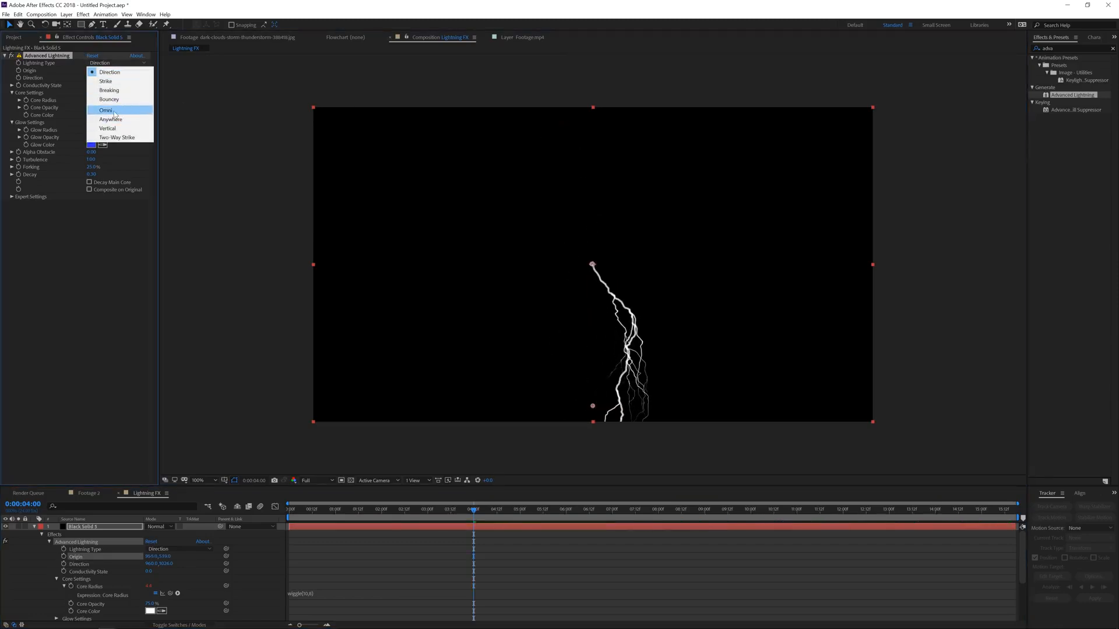
{"action": "left_click", "coordinate": [130, 110]}
{"action": "left_click_drag", "start_coordinate": [592, 406], "coordinate": [934, 376]}
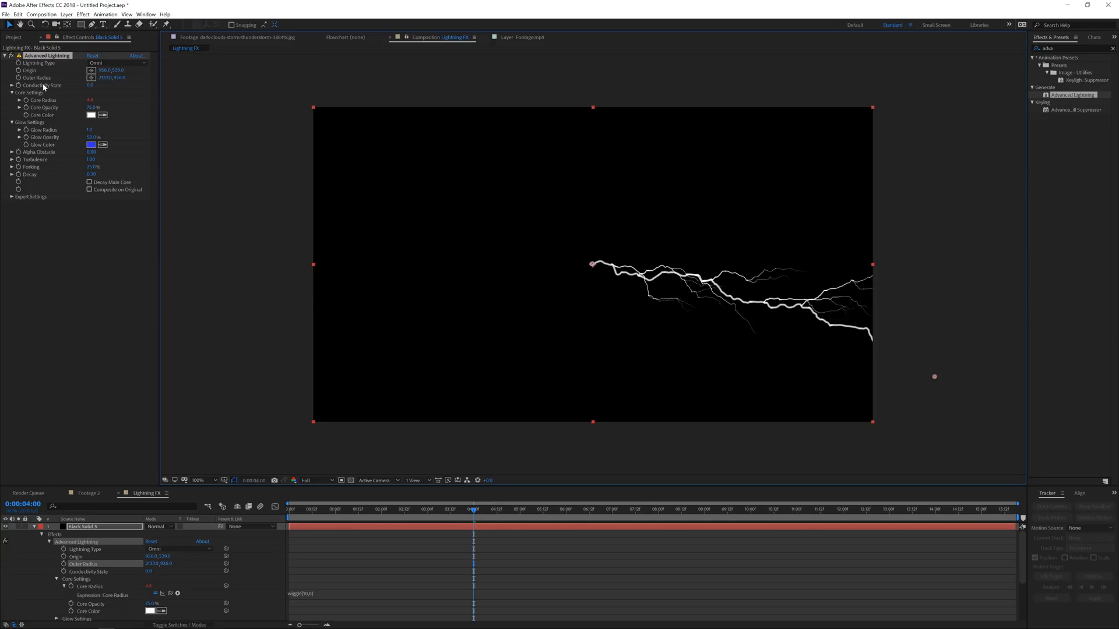
- Add the expression time*10 to the lightning's conductivity state and preview the animated bolt
{"action": "left_click", "coordinate": [18, 85], "text": "alt"}
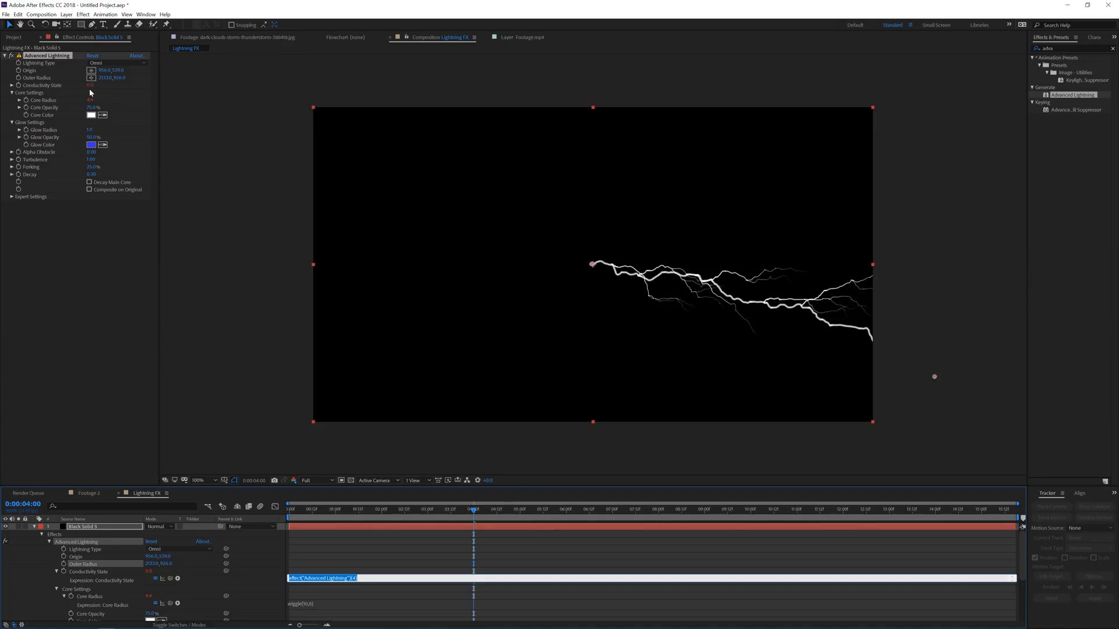
{"action": "type", "text": "time*10"}
{"action": "left_click", "coordinate": [358, 539]}
{"action": "key", "text": "space"}
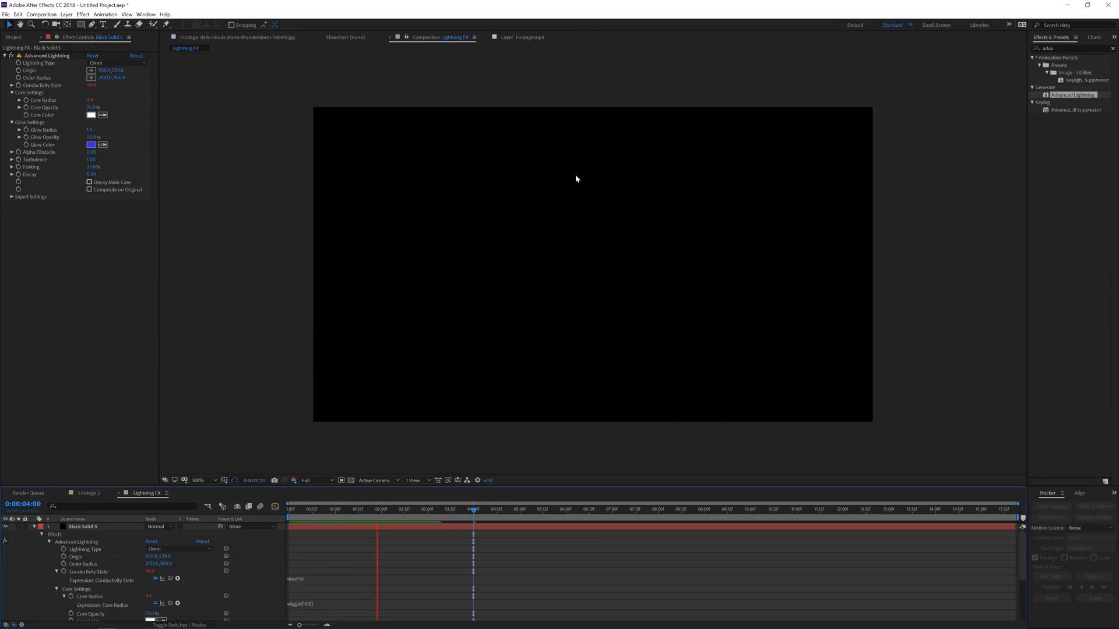
{"action": "left_click_drag", "start_coordinate": [395, 510], "coordinate": [534, 518]}
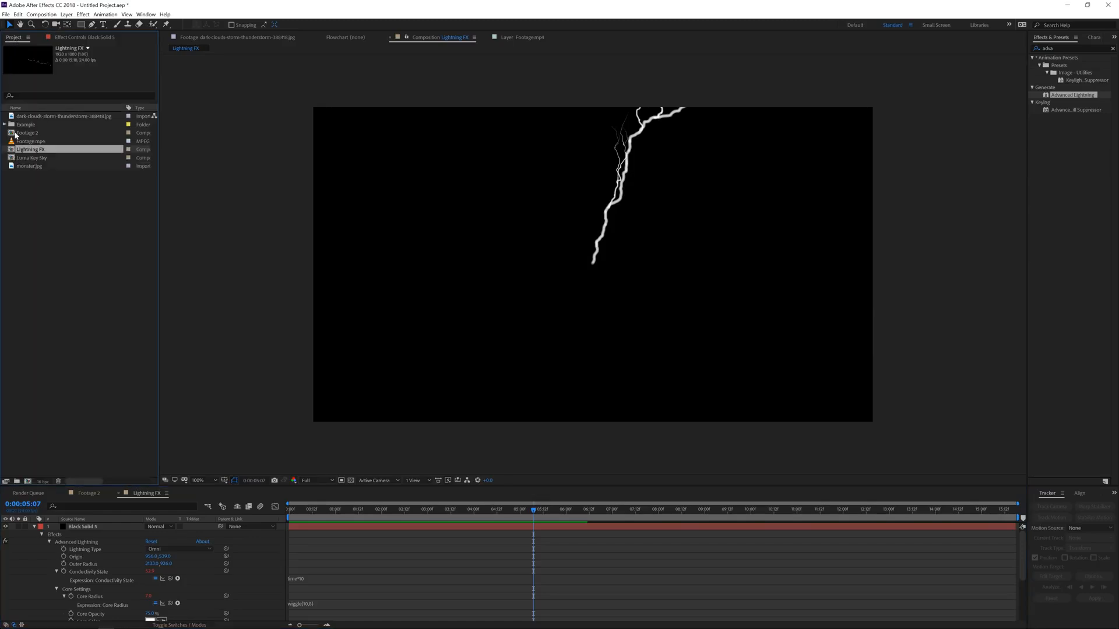
- Open the Lightning composition from the Example folder and collapse its layers to an overview
{"action": "left_click", "coordinate": [6, 125]}
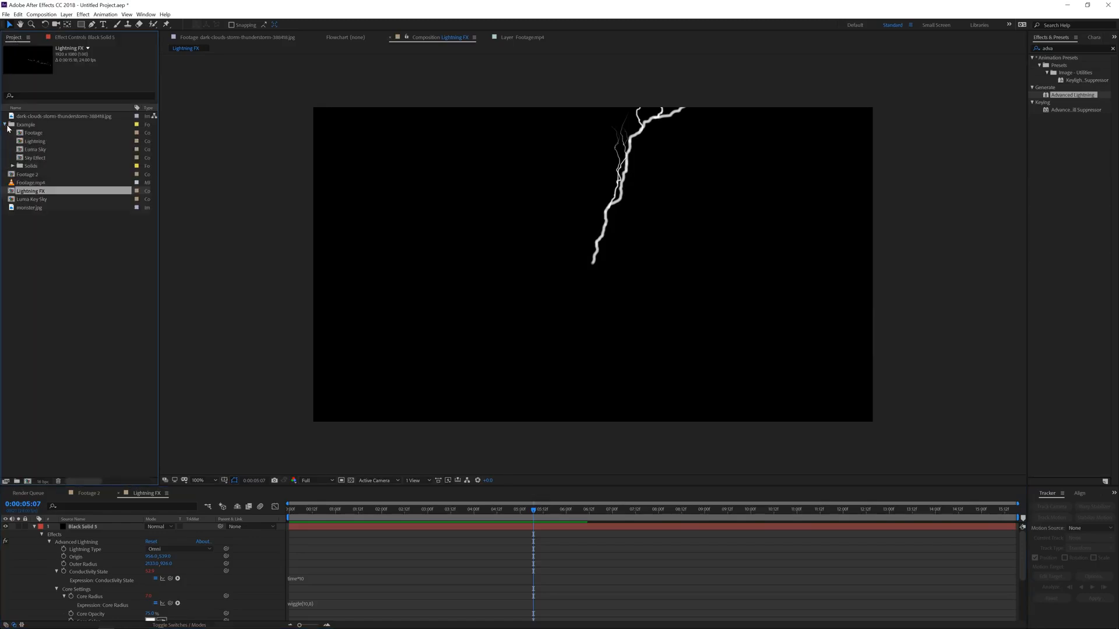
{"action": "double_click", "coordinate": [35, 141]}
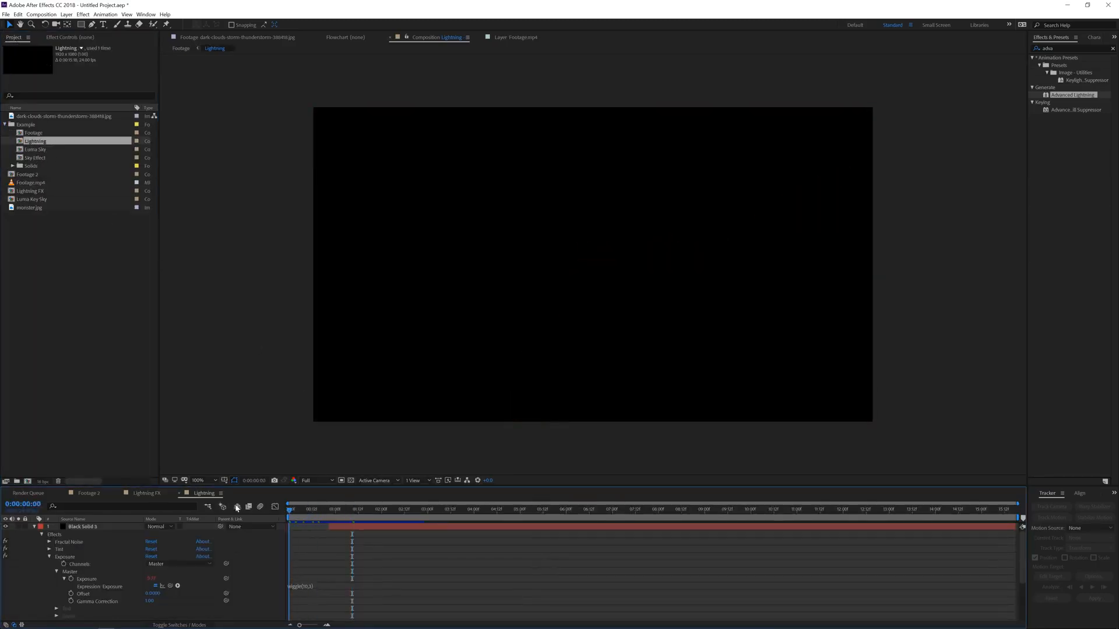
{"action": "key", "text": "Home"}
{"action": "left_click", "coordinate": [99, 526]}
{"action": "left_click", "coordinate": [34, 527]}
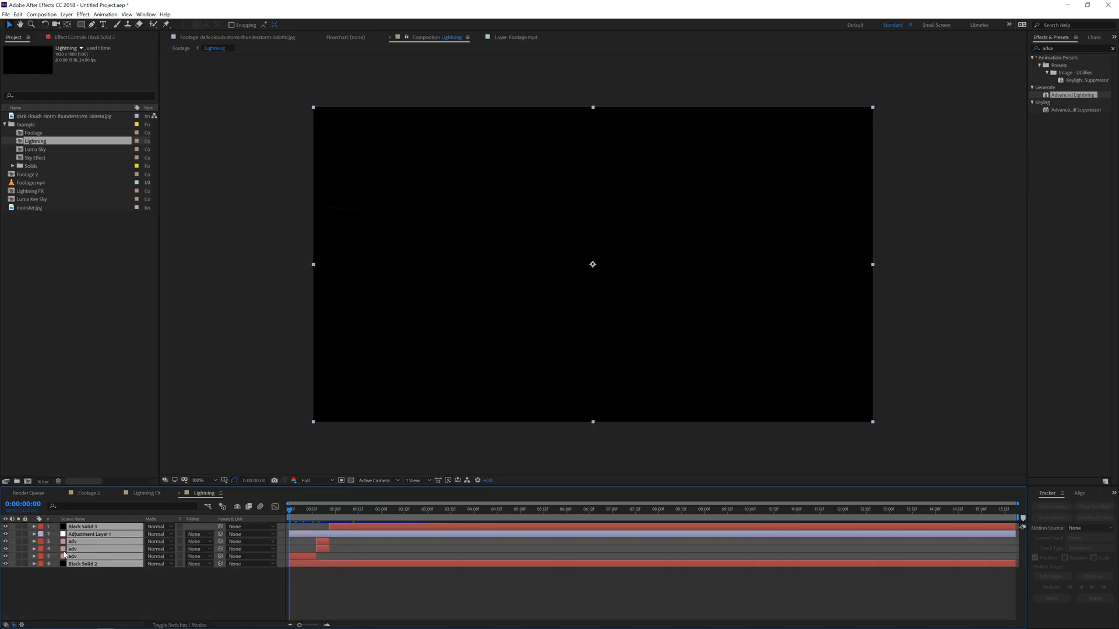
{"action": "left_click", "coordinate": [100, 579]}
{"action": "left_click", "coordinate": [303, 558]}
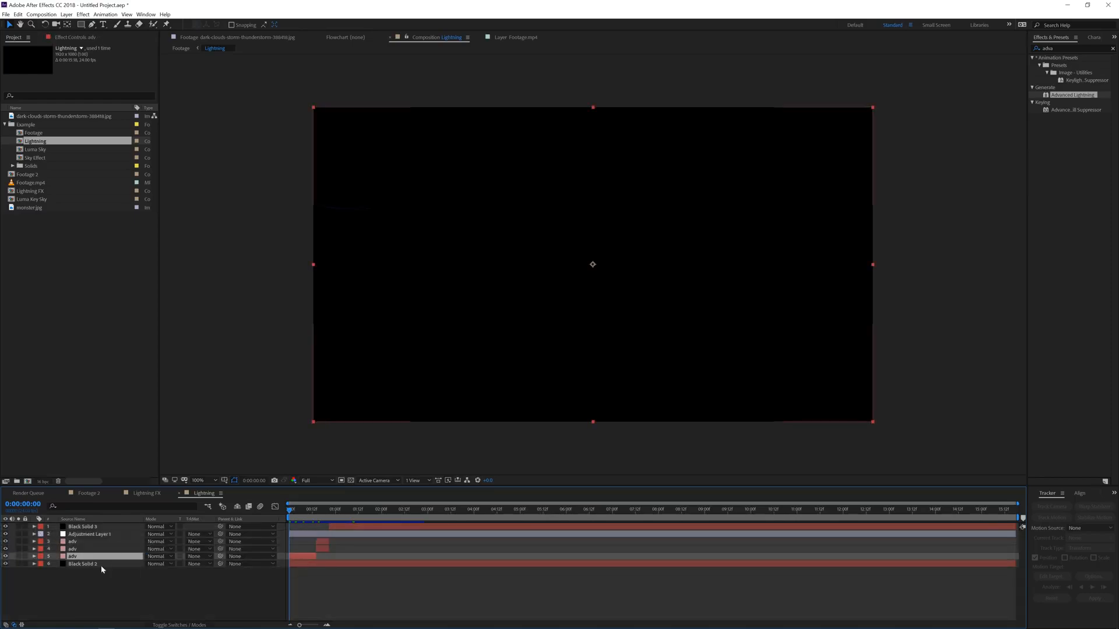
- Delete the bottom black solid layer from the example Lightning composition
{"action": "left_click", "coordinate": [82, 564]}
{"action": "key", "text": "Delete"}
{"action": "left_click", "coordinate": [82, 557]}
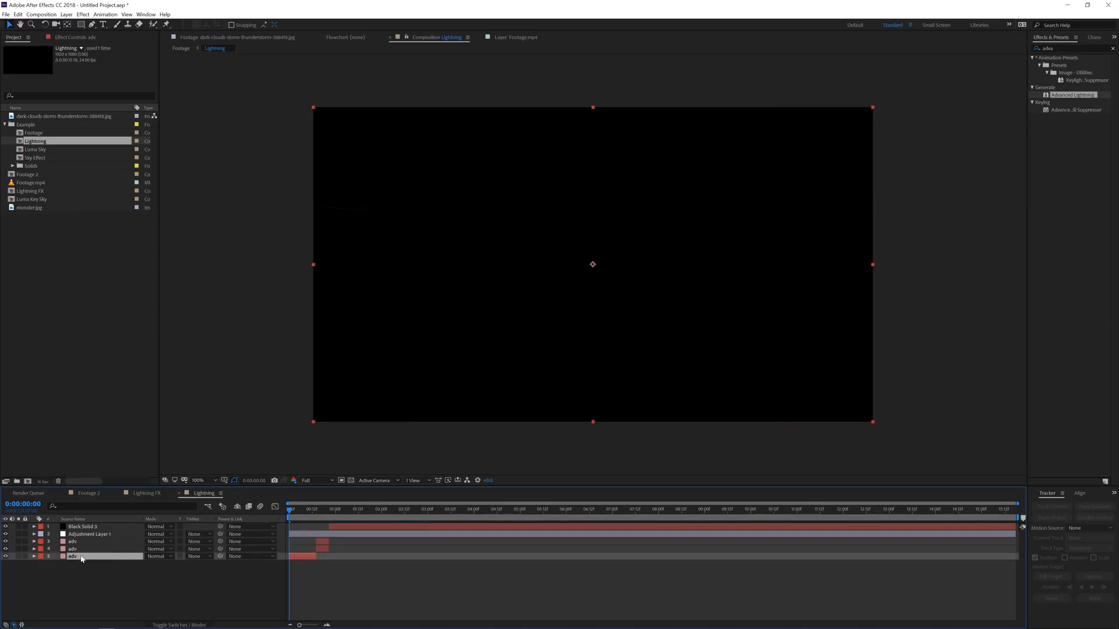
- Reveal the bottom adv layer's keyframes and examine its animated lightning origin and direction frame by frame from the start
{"action": "mouse_move", "coordinate": [290, 511]}
{"action": "left_mouse_down"}
{"action": "mouse_move", "coordinate": [300, 517]}
{"action": "mouse_move", "coordinate": [276, 515]}
{"action": "left_mouse_up"}
{"action": "key", "text": "u"}
{"action": "left_click", "coordinate": [80, 565]}
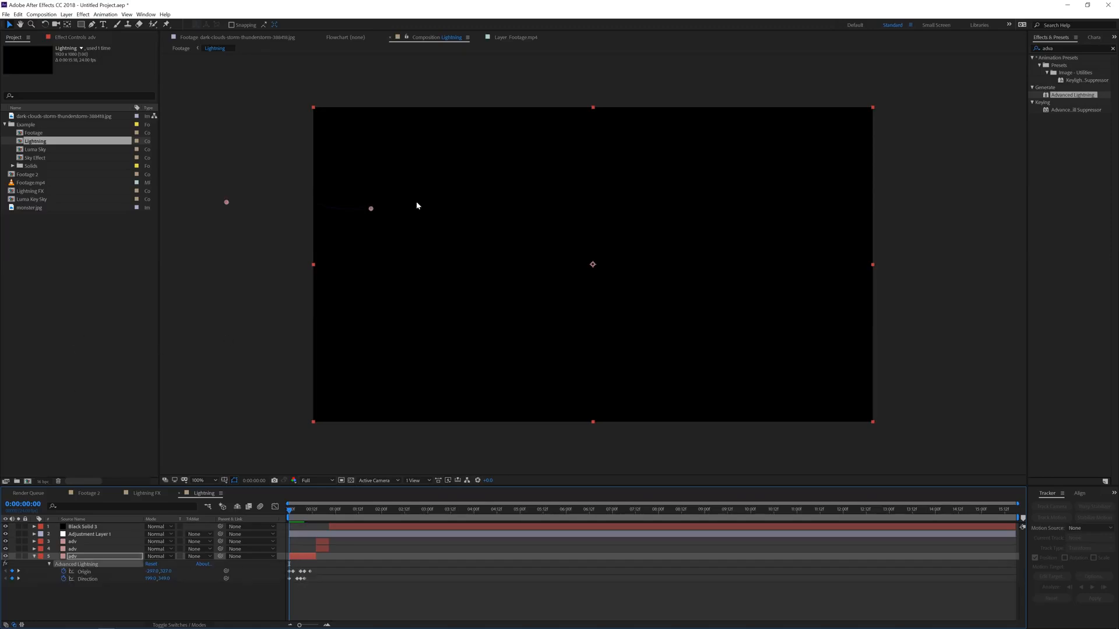
{"action": "key", "text": "Page_Down"}
{"action": "key", "text": "Page_Down"}
{"action": "key", "text": "Page_Down"}
{"action": "key", "text": "Page_Down"}
{"action": "key", "text": "Page_Down"}
{"action": "key", "text": "Page_Down"}
{"action": "key", "text": "Page_Down"}
{"action": "key", "text": "Page_Down"}
{"action": "key", "text": "Page_Down"}
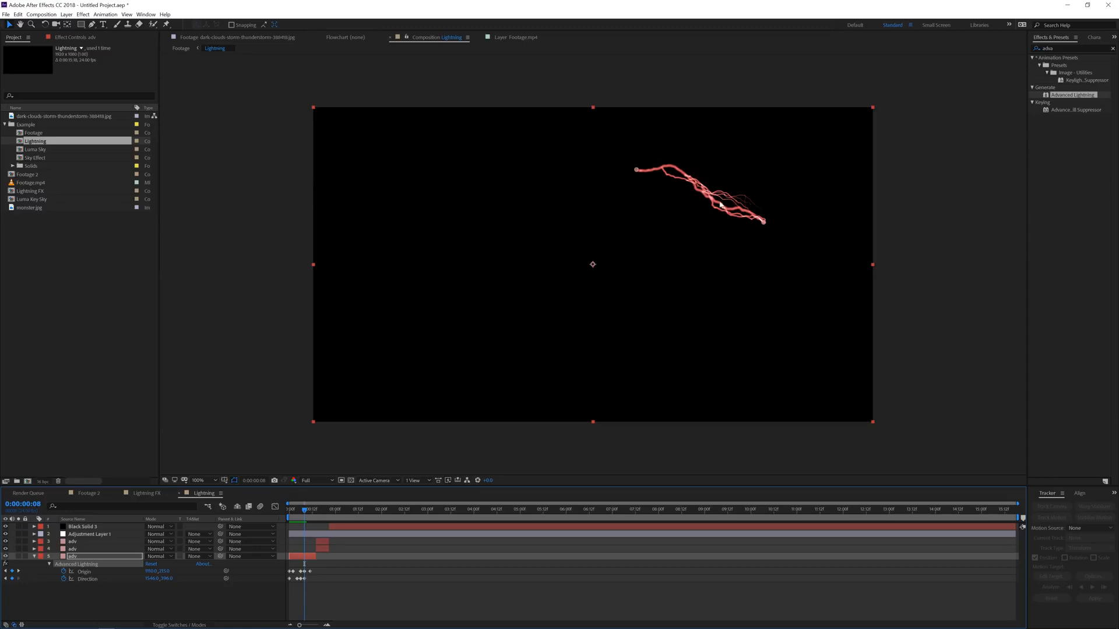
{"action": "key", "text": "Page_Down"}
{"action": "key", "text": "Page_Down"}
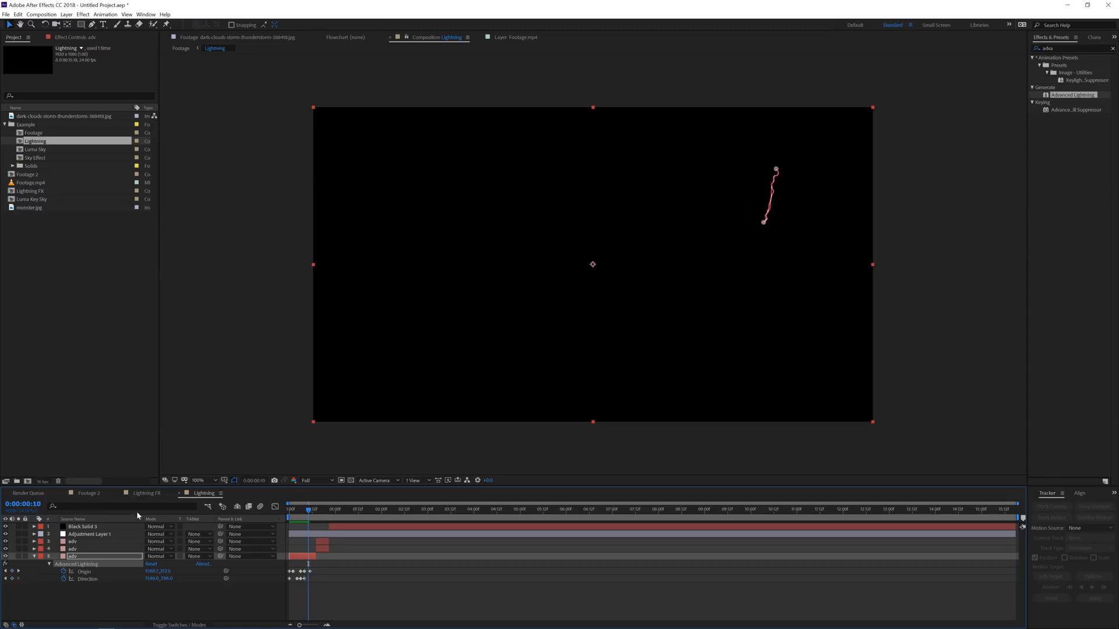
{"action": "key", "text": "Page_Down"}
{"action": "key", "text": "Page_Down"}
{"action": "key", "text": "Page_Down"}
{"action": "key", "text": "Page_Down"}
{"action": "key", "text": "Page_Down"}
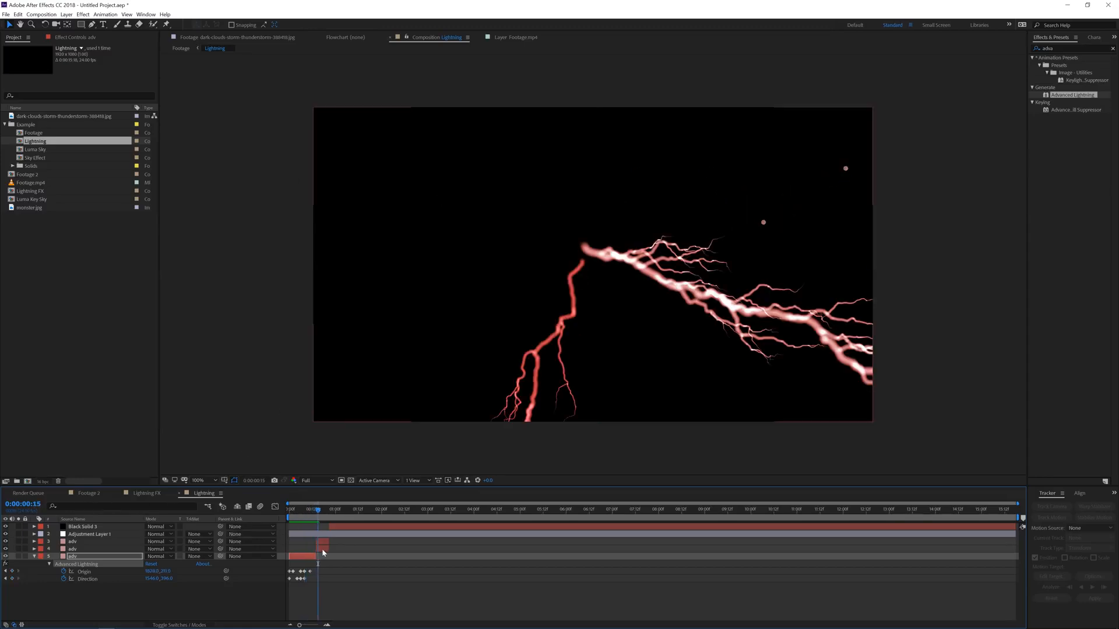
- Examine the two short upper adv layers frame by frame to compare their lightning bolts
{"action": "left_click", "coordinate": [321, 550]}
{"action": "key", "text": "Page_Down"}
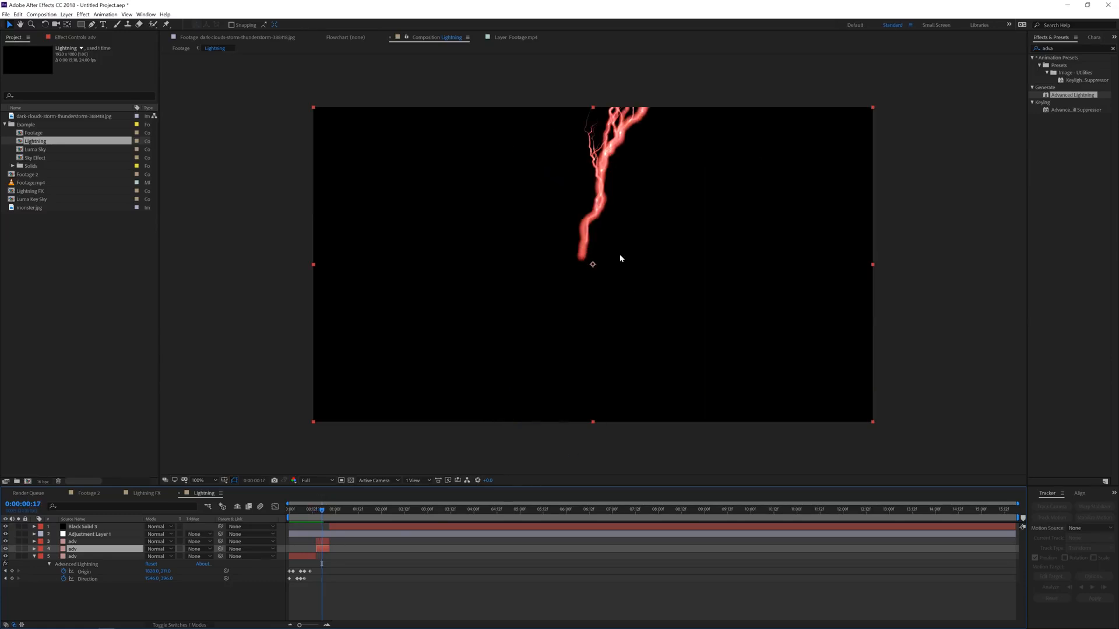
{"action": "key", "text": "Page_Up"}
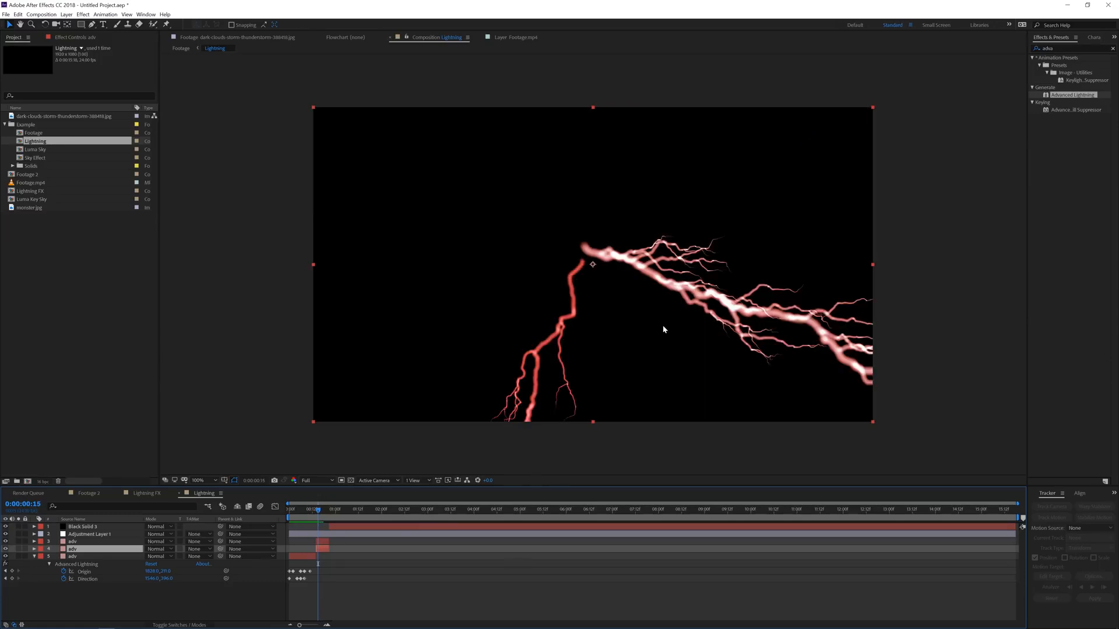
{"action": "left_click", "coordinate": [322, 541]}
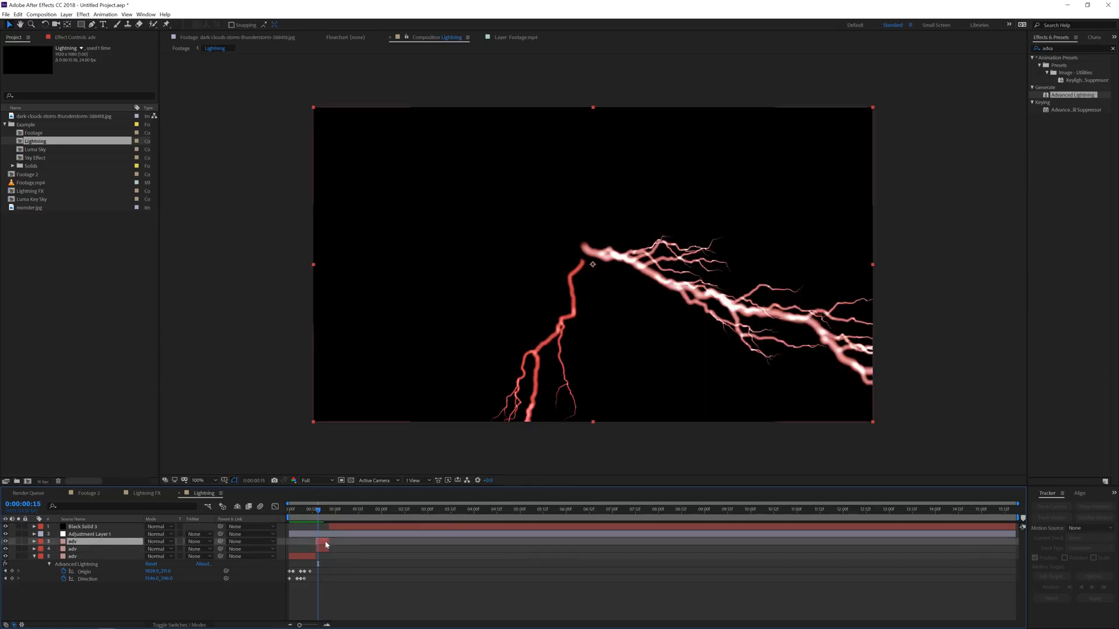
{"action": "key", "text": "Page_Down"}
{"action": "key", "text": "Page_Down"}
{"action": "key", "text": "Page_Down"}
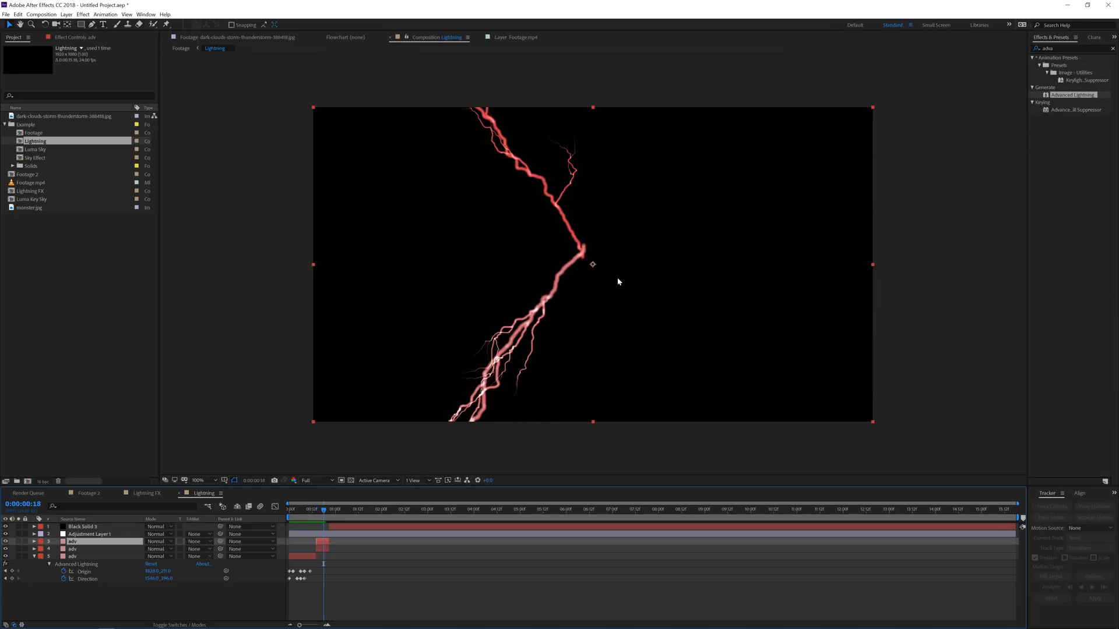
- Return to the Lightning FX composition and change the lightning's core color to a muted red
{"action": "left_click", "coordinate": [179, 494]}
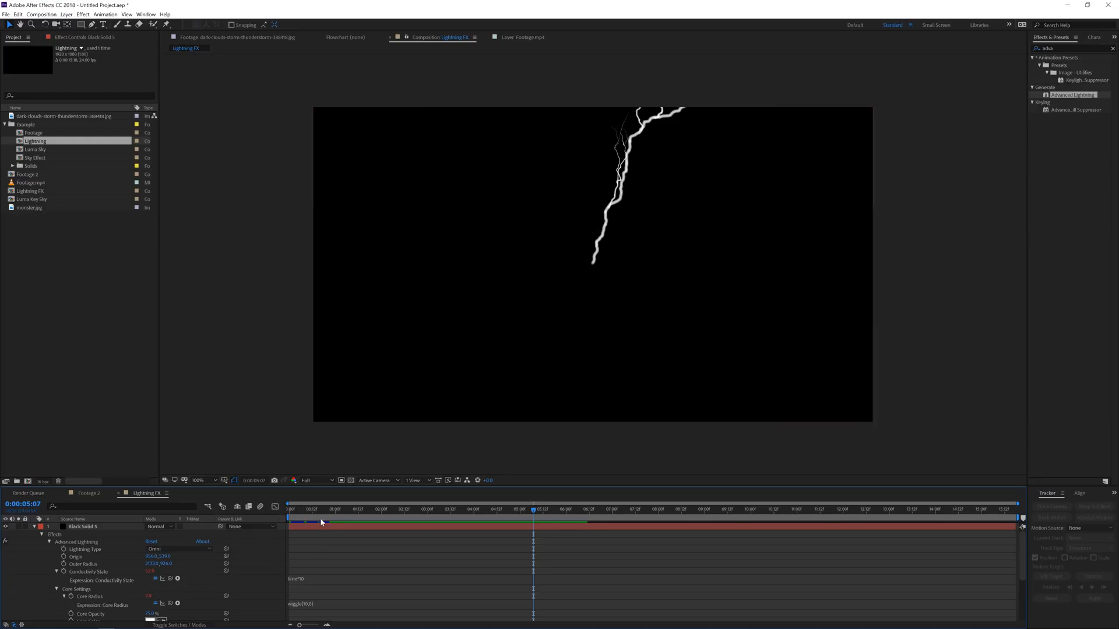
{"action": "left_click", "coordinate": [311, 530]}
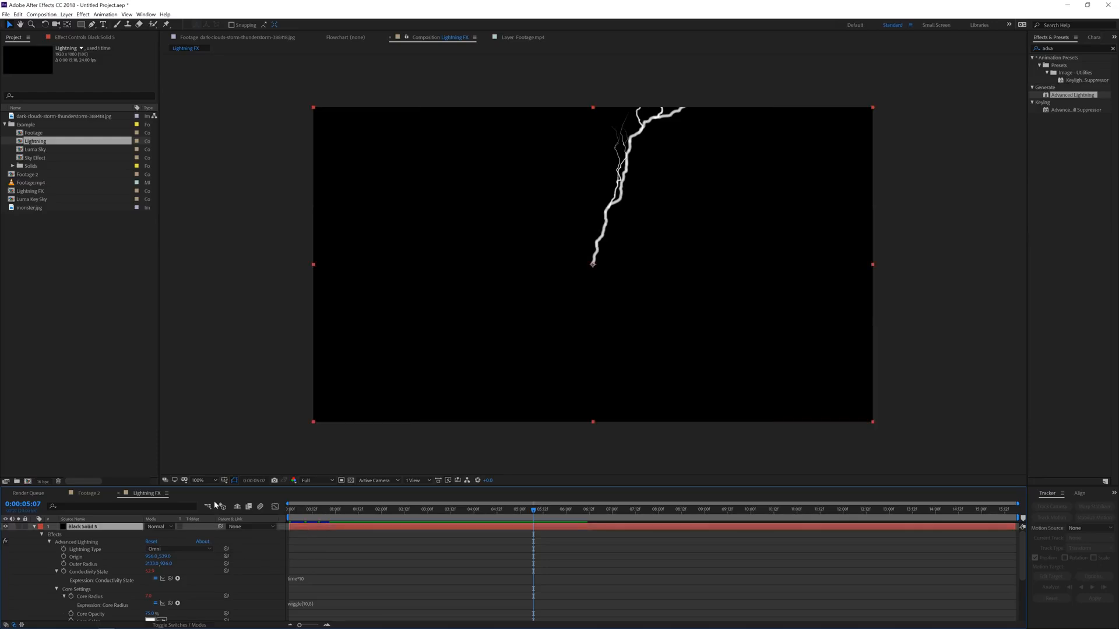
{"action": "left_click", "coordinate": [77, 38]}
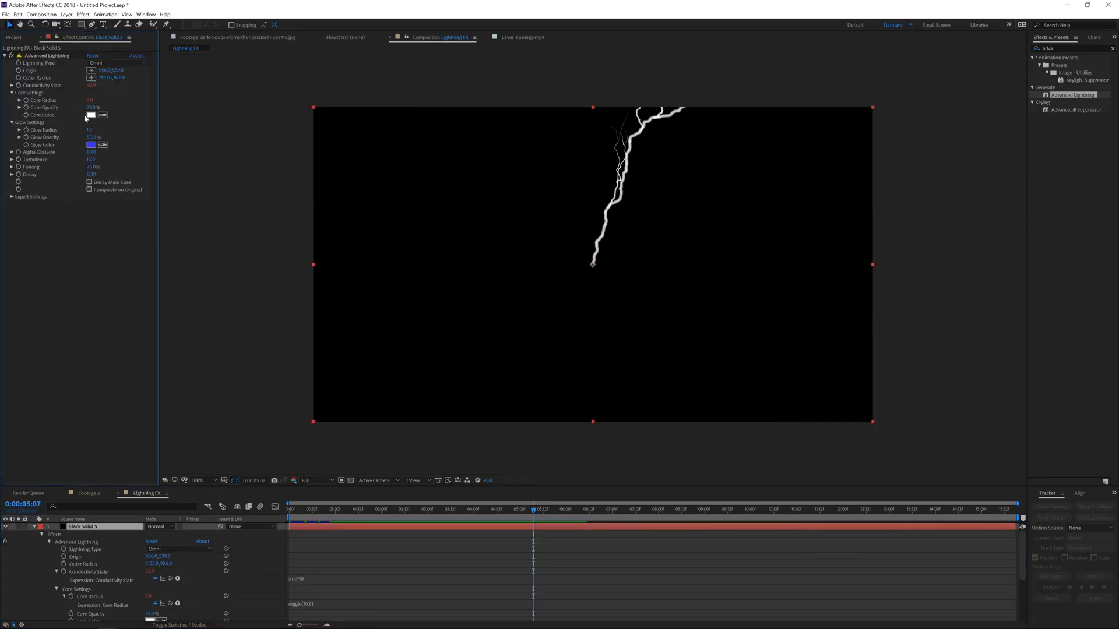
{"action": "left_click", "coordinate": [90, 115]}
{"action": "left_click_drag", "start_coordinate": [203, 306], "coordinate": [321, 188]}
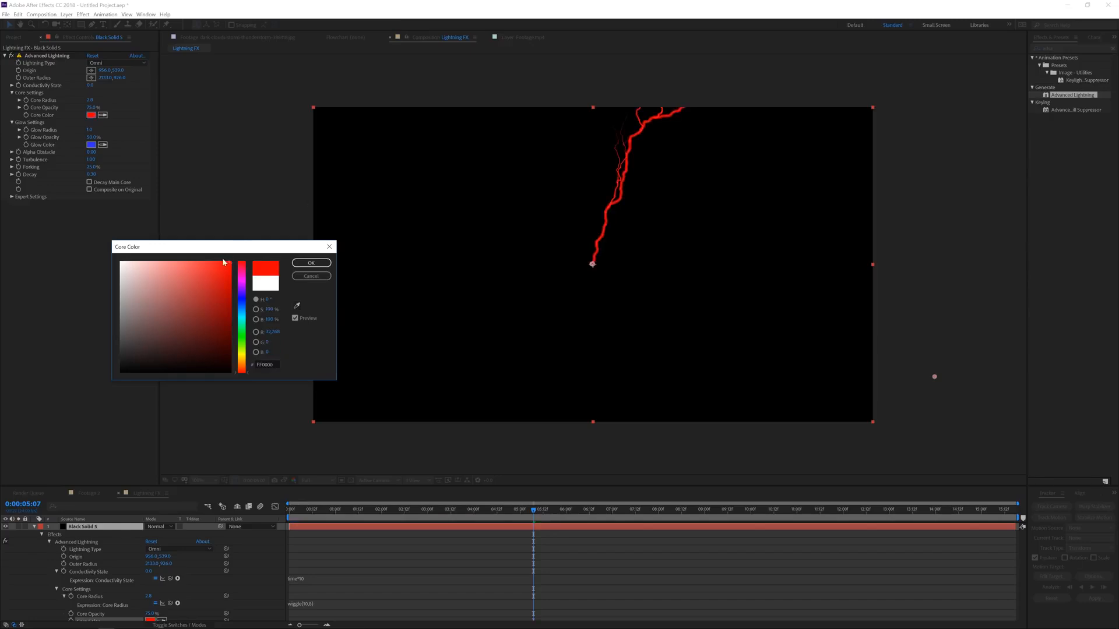
{"action": "mouse_move", "coordinate": [224, 262]}
{"action": "left_mouse_down"}
{"action": "mouse_move", "coordinate": [205, 244]}
{"action": "mouse_move", "coordinate": [239, 245]}
{"action": "mouse_move", "coordinate": [191, 316]}
{"action": "mouse_move", "coordinate": [206, 297]}
{"action": "left_mouse_up"}
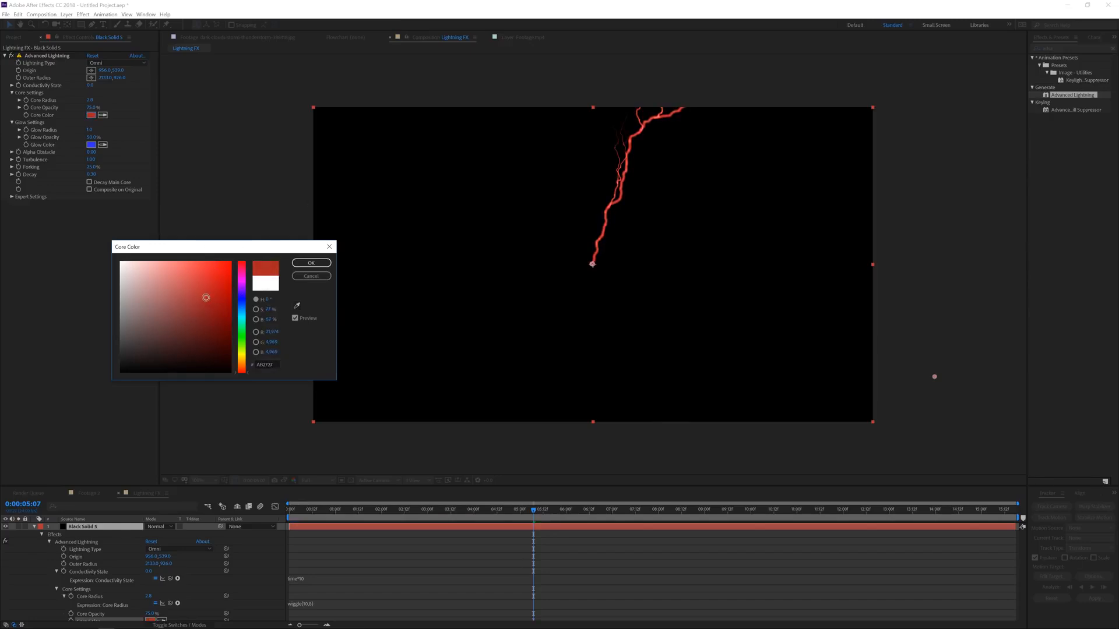
{"action": "left_click", "coordinate": [311, 263]}
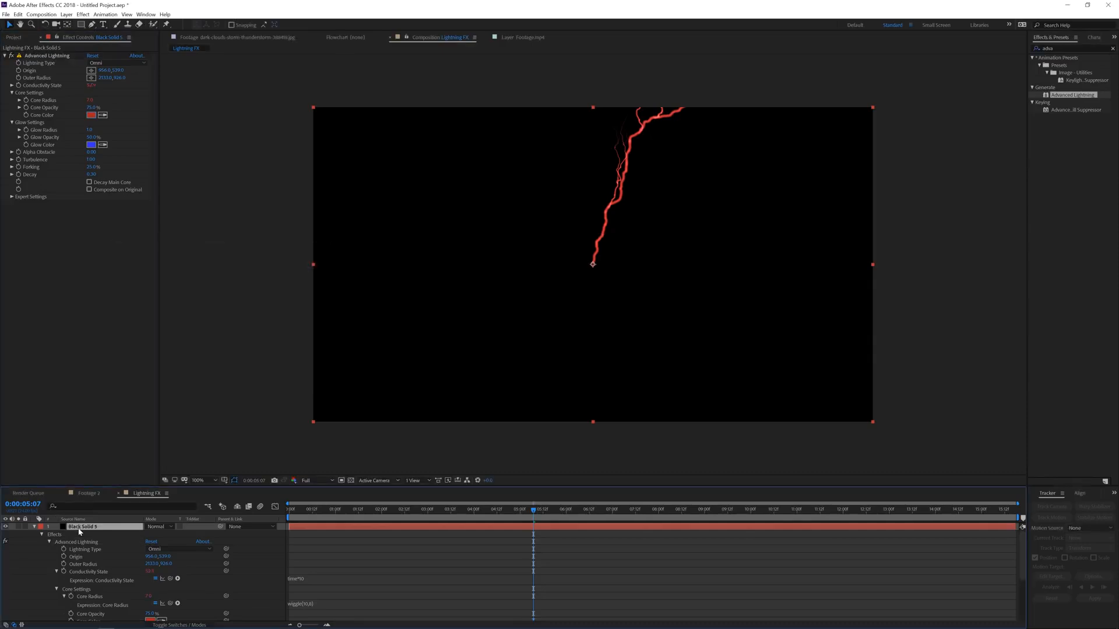
- Duplicate the red lightning's black solid layer and select the Advanced Lightning effect on the copy
{"action": "left_click", "coordinate": [18, 14]}
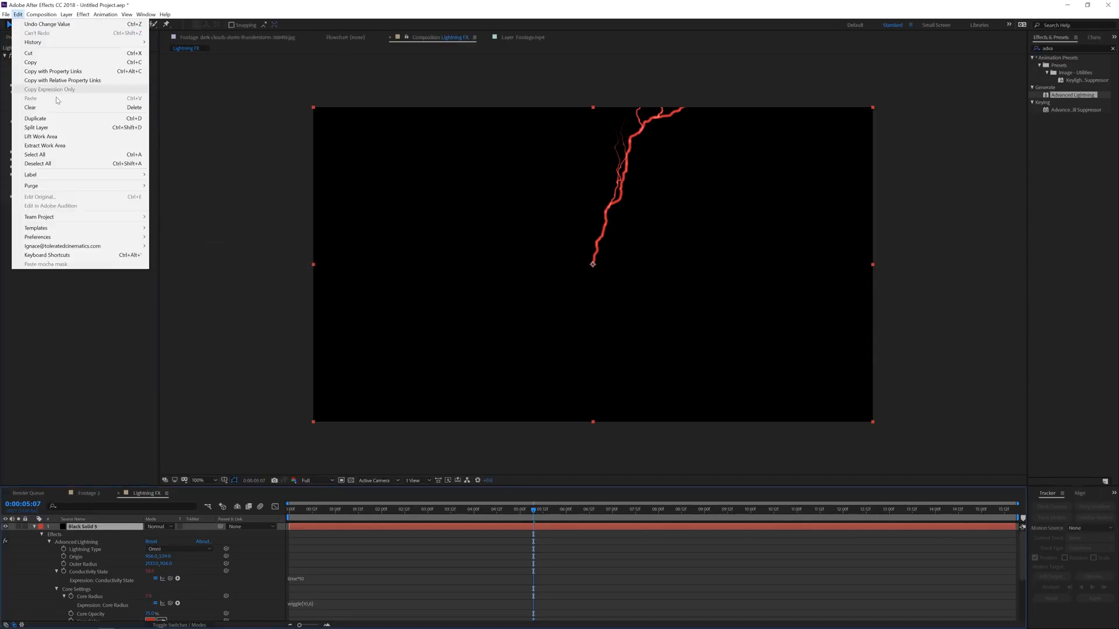
{"action": "left_click", "coordinate": [35, 116]}
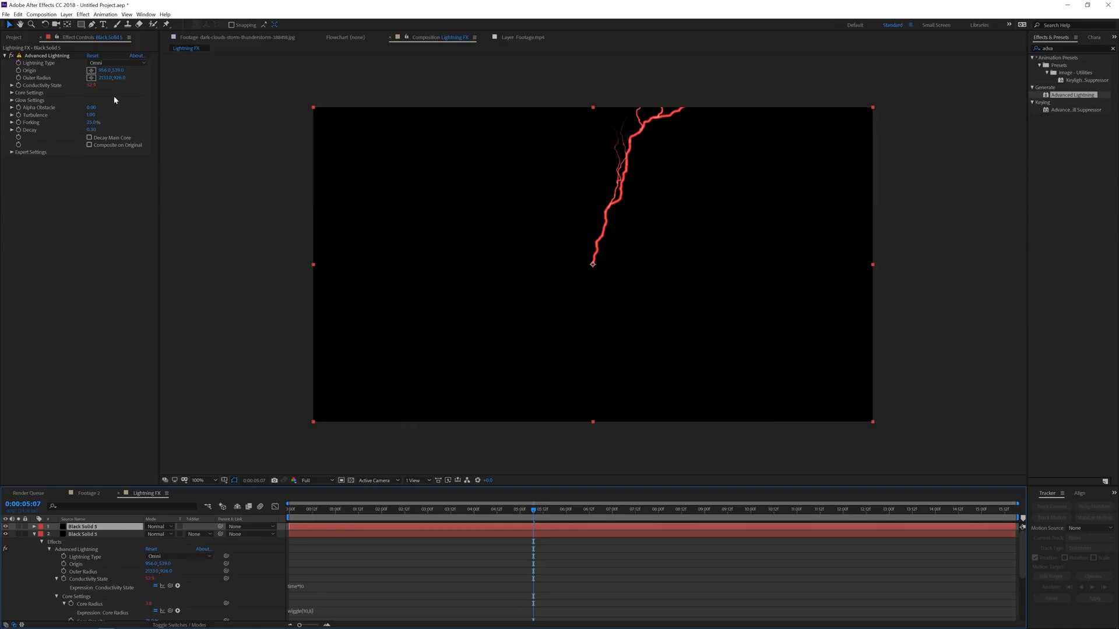
{"action": "left_click", "coordinate": [53, 57]}
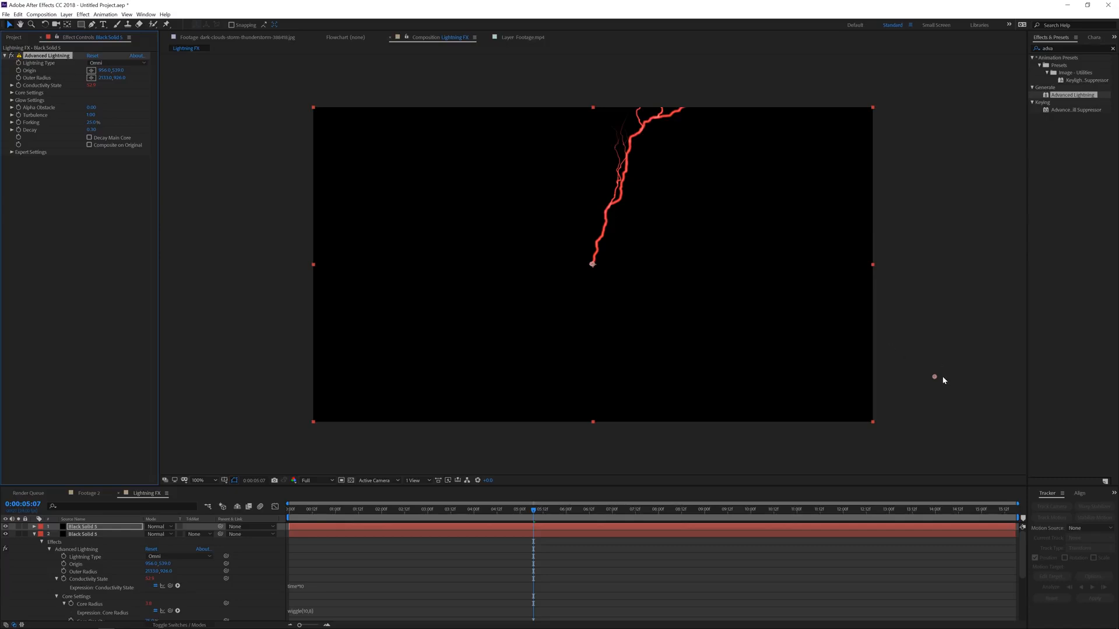
- Aim the duplicated lightning's outer radius beyond the frame's lower left, offset its origin slightly from the first bolt, and preview both bolts
{"action": "left_click_drag", "start_coordinate": [934, 377], "coordinate": [287, 351]}
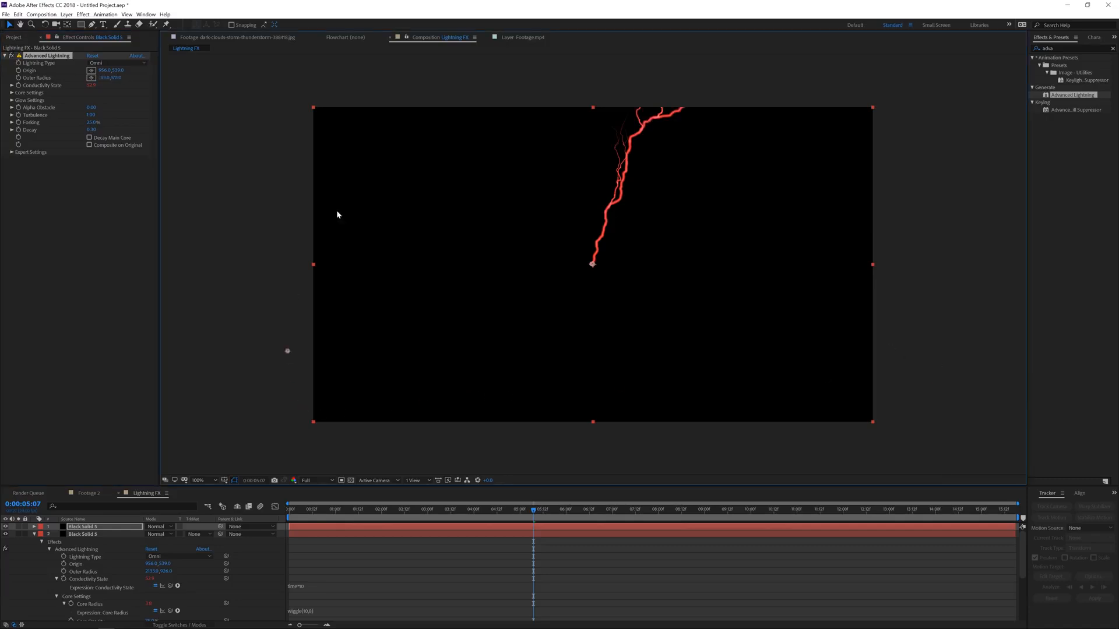
{"action": "left_click_drag", "start_coordinate": [90, 85], "coordinate": [126, 85]}
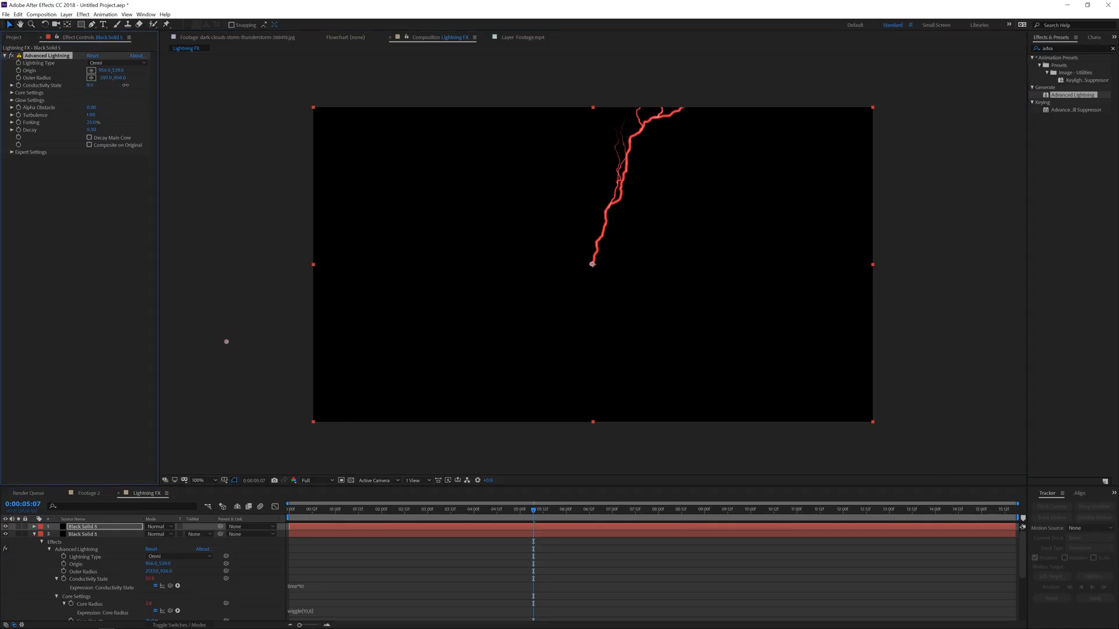
{"action": "left_click", "coordinate": [82, 530]}
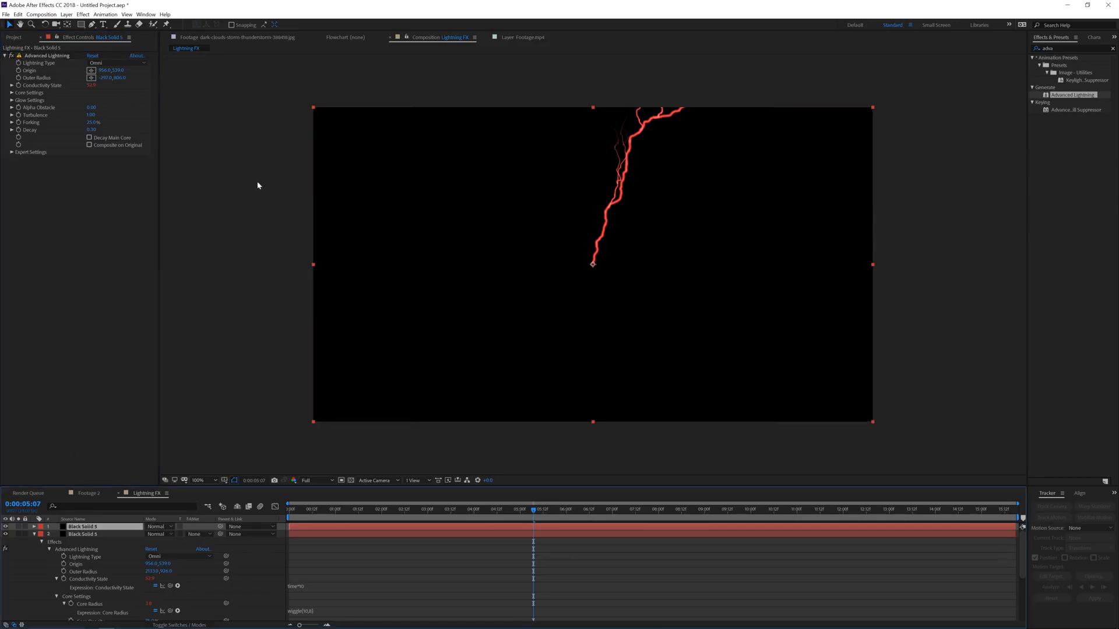
{"action": "mouse_move", "coordinate": [593, 263]}
{"action": "left_mouse_down"}
{"action": "mouse_move", "coordinate": [591, 238]}
{"action": "mouse_move", "coordinate": [602, 257]}
{"action": "left_mouse_up"}
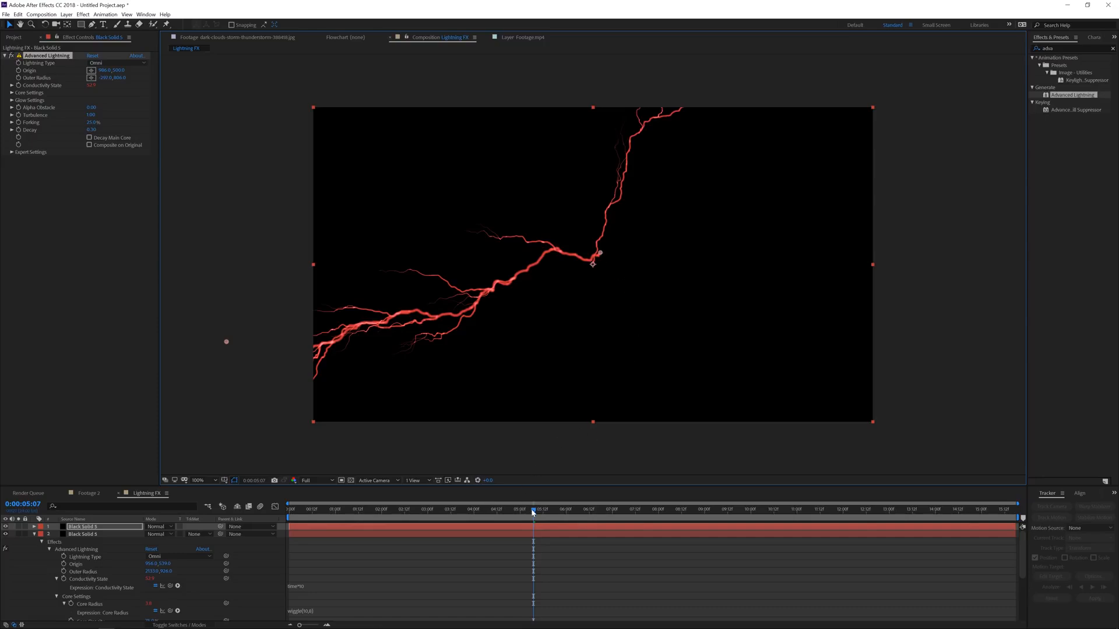
{"action": "left_click_drag", "start_coordinate": [532, 512], "coordinate": [661, 513]}
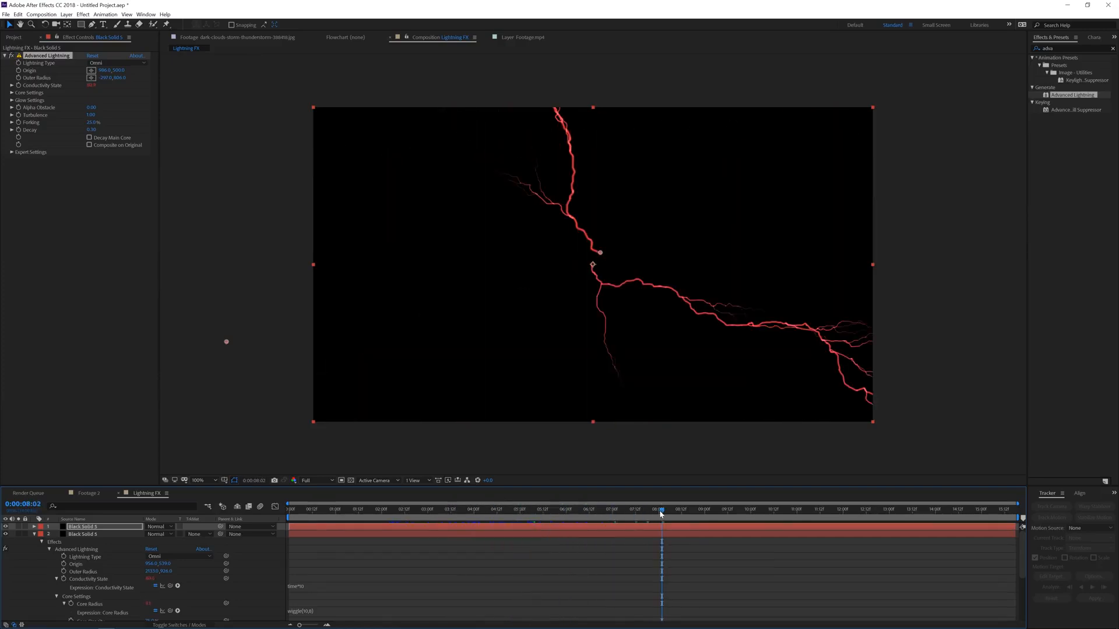
- Place the Lightning FX composition as the top layer of the Footage 2 composition and check it over the street footage
{"action": "left_click", "coordinate": [89, 495]}
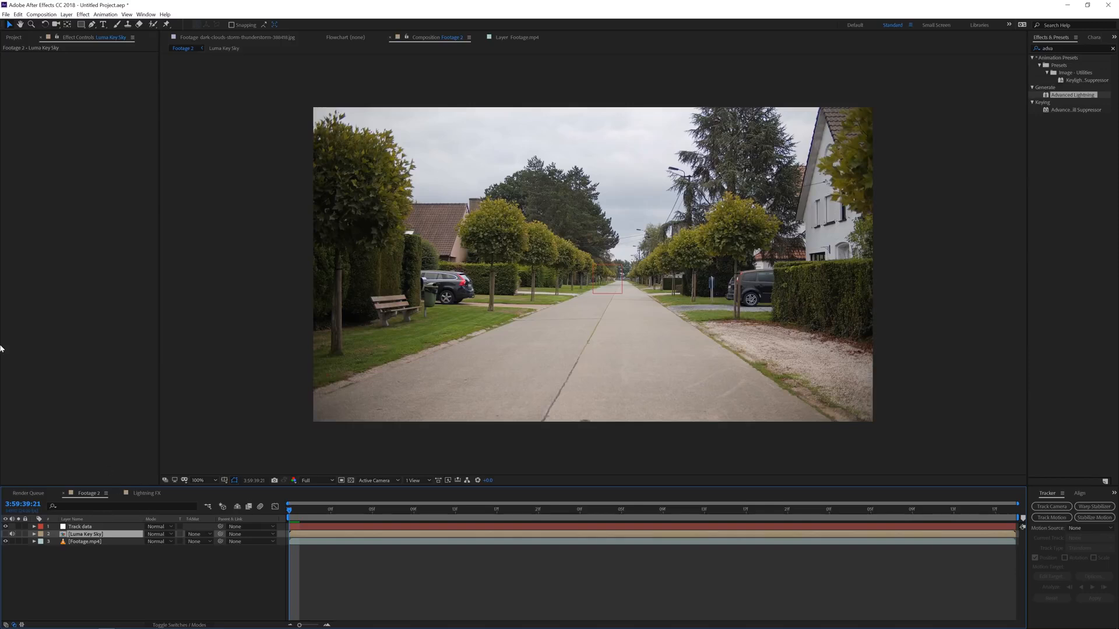
{"action": "left_click", "coordinate": [14, 37]}
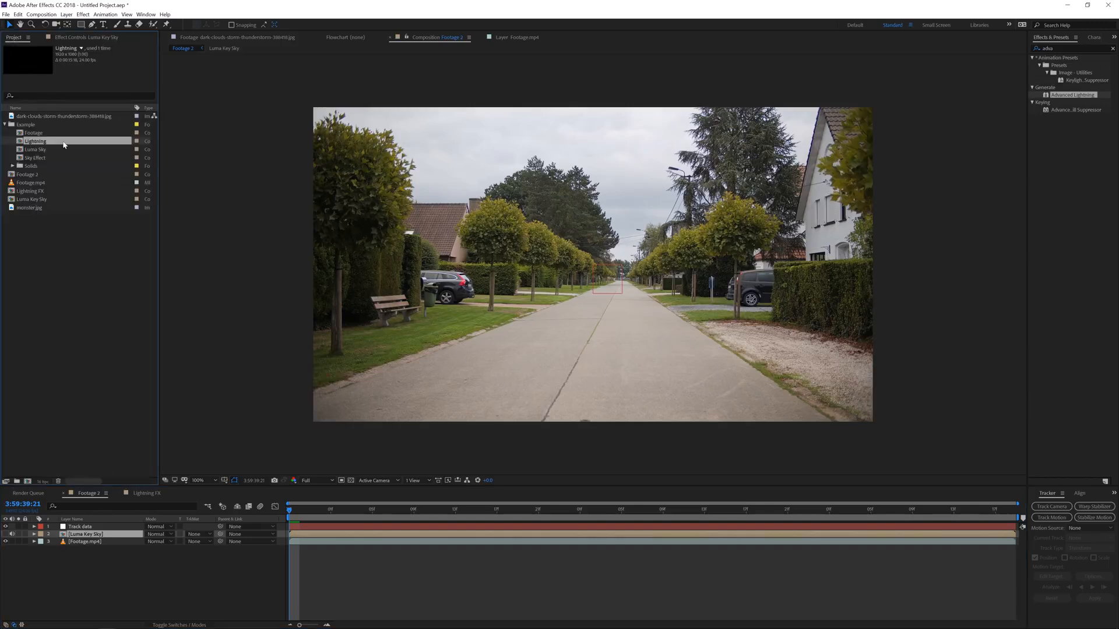
{"action": "left_click", "coordinate": [6, 125]}
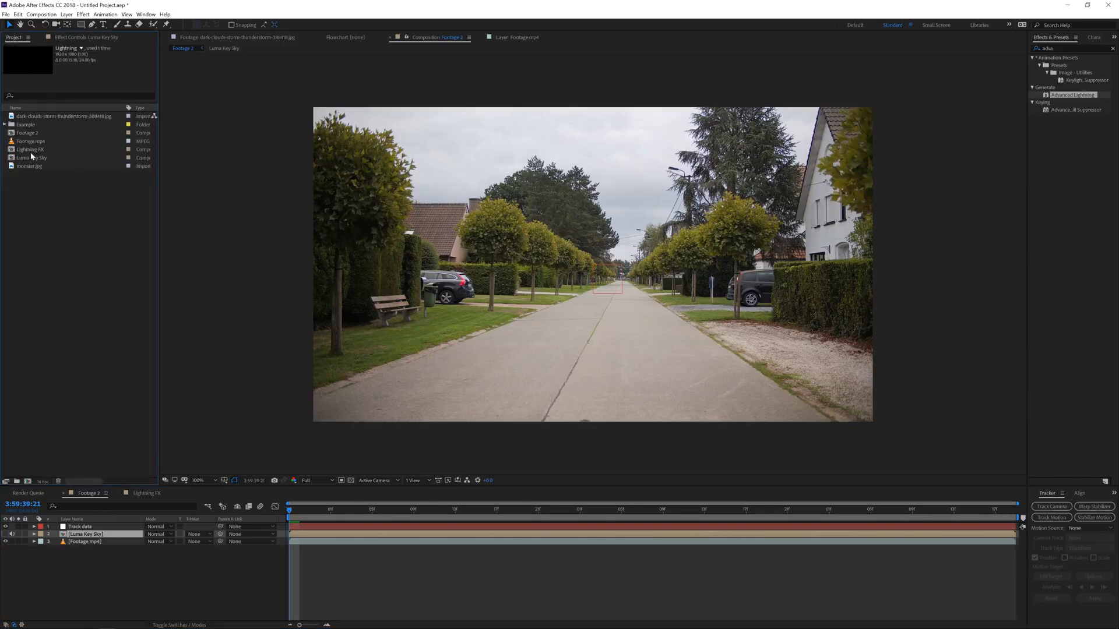
{"action": "left_click_drag", "start_coordinate": [28, 150], "coordinate": [96, 527]}
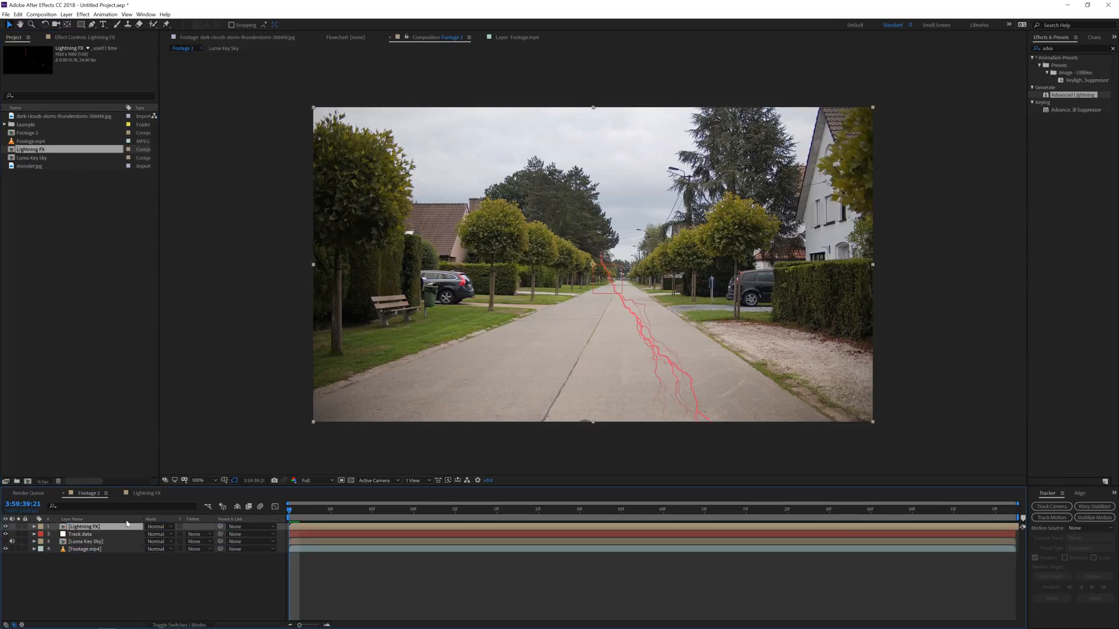
{"action": "key", "text": "space"}
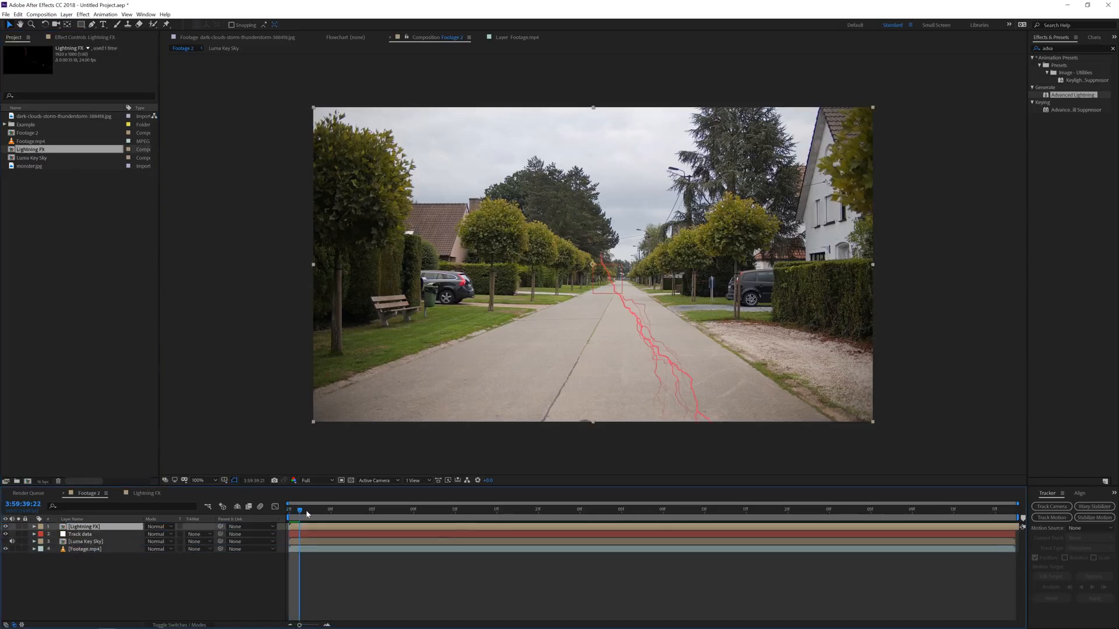
- In the Lightning FX composition, create a black solid named BG and place it beneath both lightning layers
{"action": "double_click", "coordinate": [97, 528]}
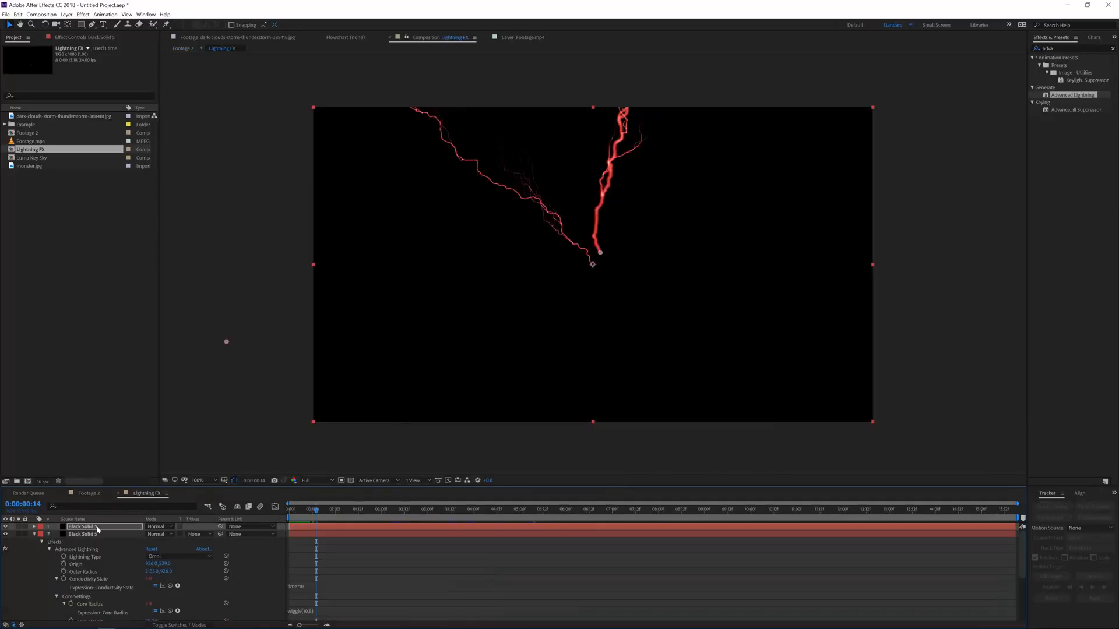
{"action": "left_click", "coordinate": [34, 535]}
{"action": "right_click", "coordinate": [159, 488]}
{"action": "mouse_move", "coordinate": [221, 493]}
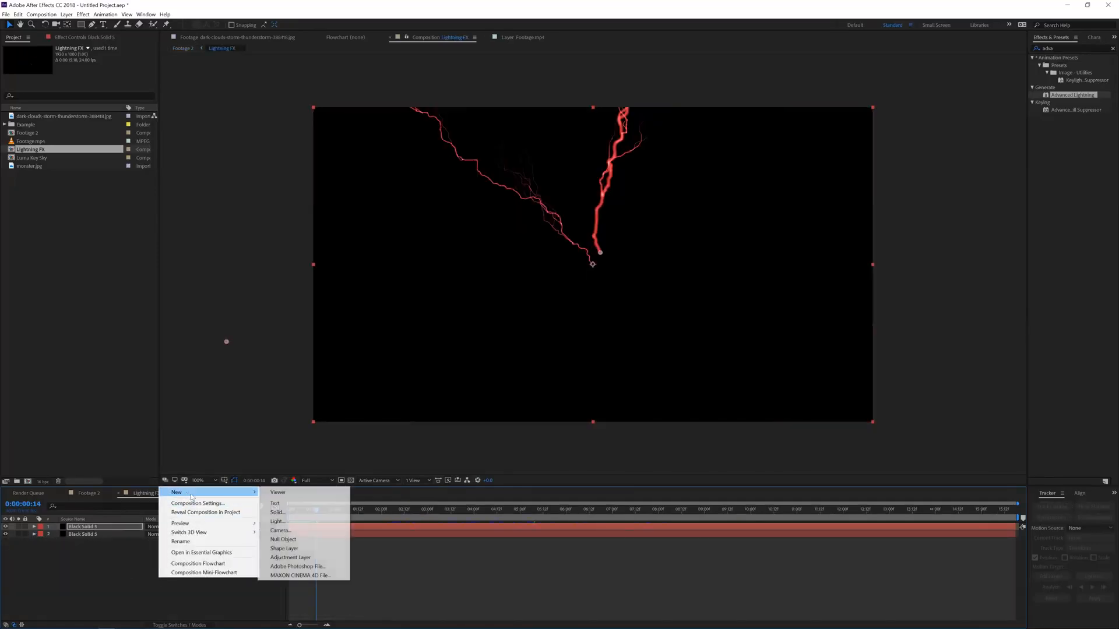
{"action": "left_click", "coordinate": [312, 517]}
{"action": "type", "text": "BG"}
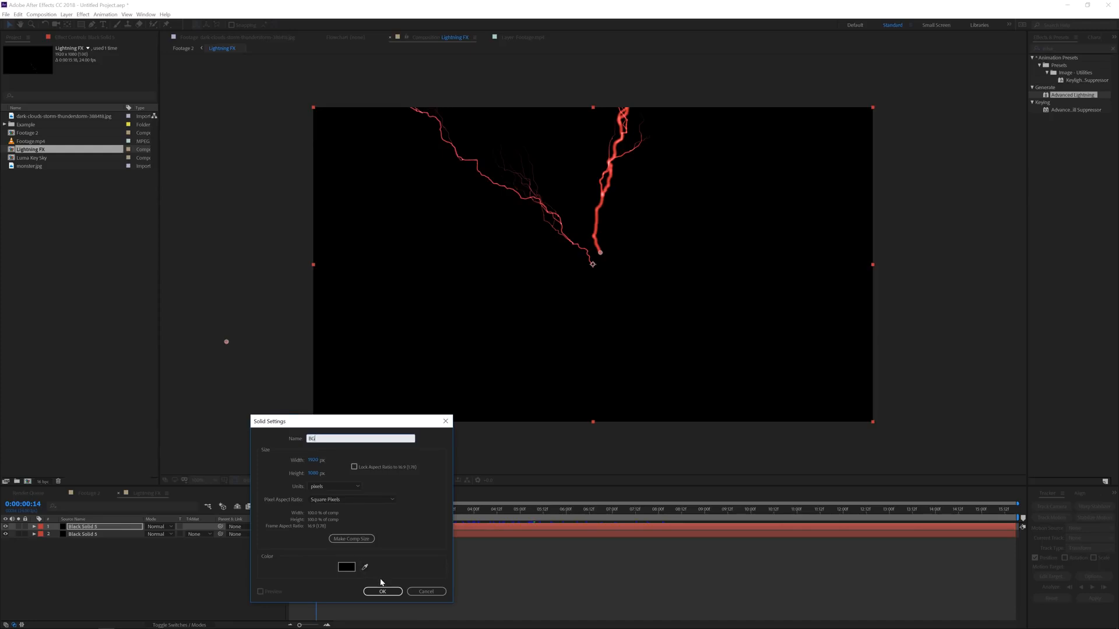
{"action": "left_click", "coordinate": [382, 592]}
{"action": "left_click_drag", "start_coordinate": [106, 527], "coordinate": [111, 545]}
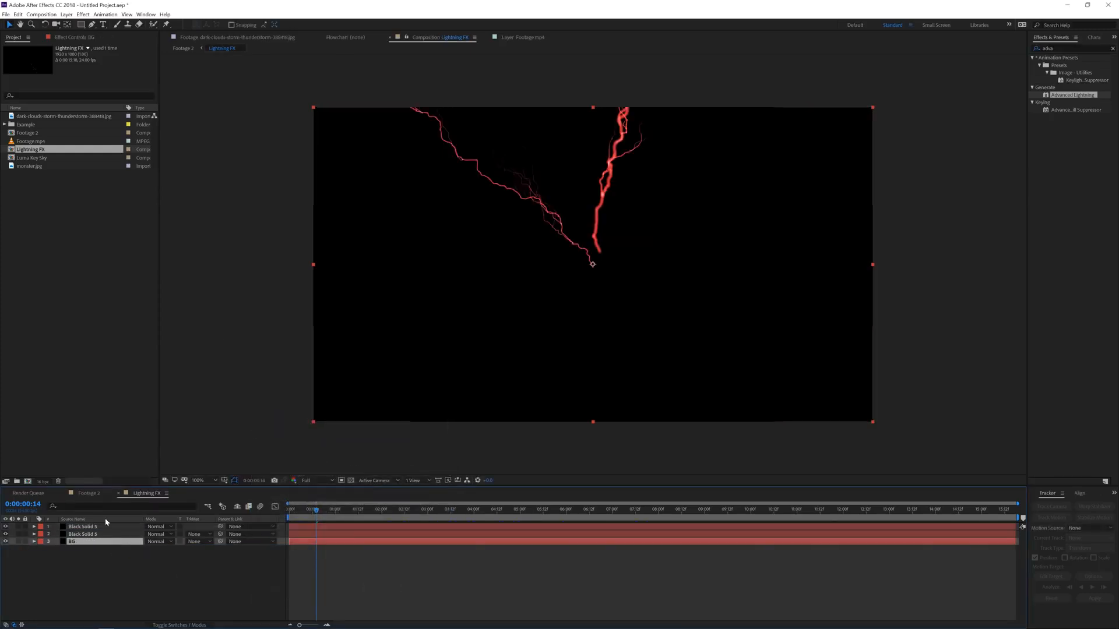
- In Footage 2, apply a strong Gaussian Blur to the Lightning FX layer with Repeat Edge Pixels enabled
{"action": "left_click", "coordinate": [88, 493]}
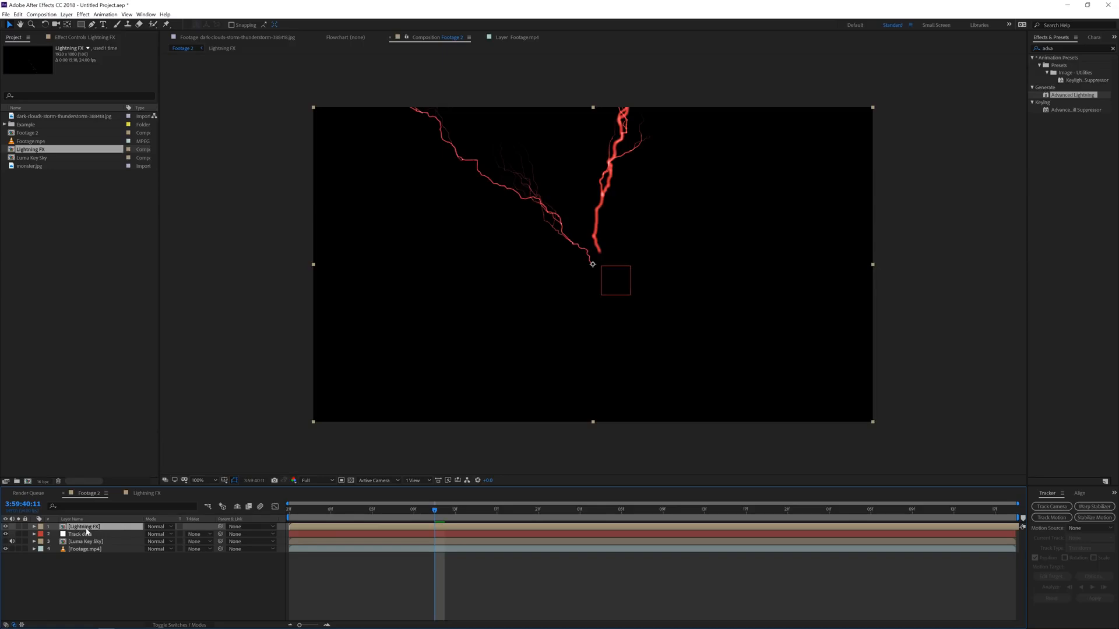
{"action": "left_click", "coordinate": [74, 37]}
{"action": "left_click", "coordinate": [82, 14]}
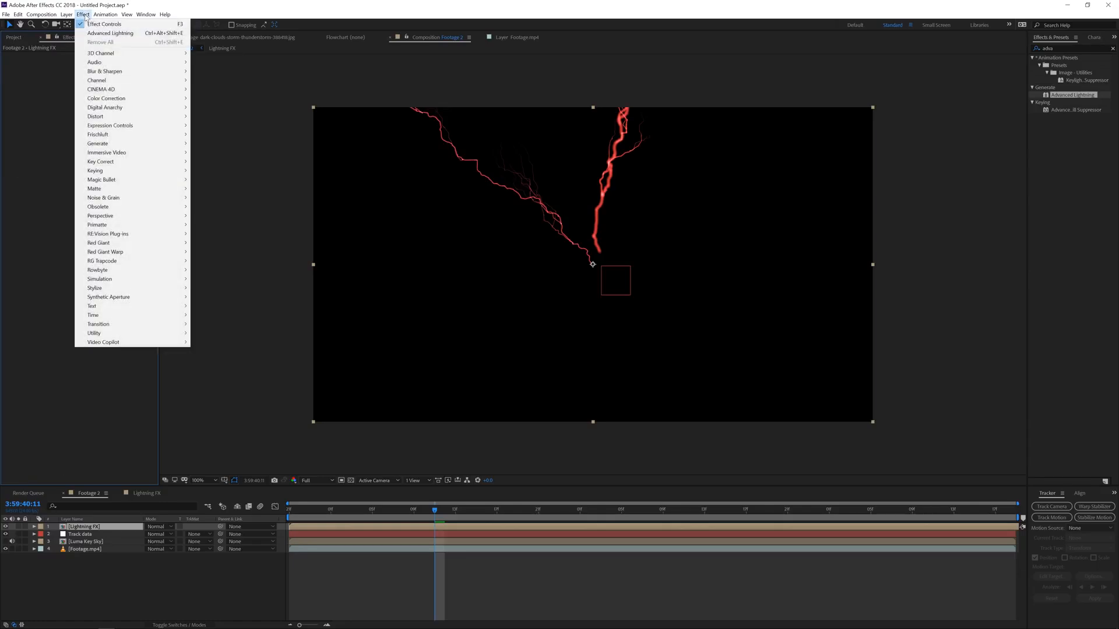
{"action": "mouse_move", "coordinate": [127, 73]}
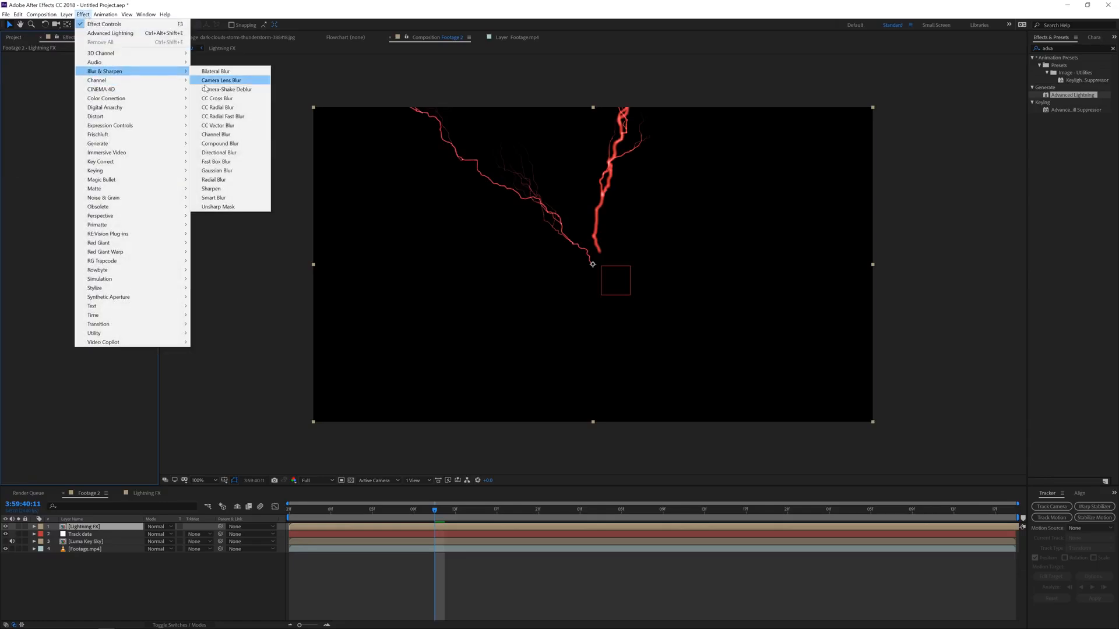
{"action": "left_click", "coordinate": [219, 171]}
{"action": "left_click_drag", "start_coordinate": [90, 62], "coordinate": [327, 89]}
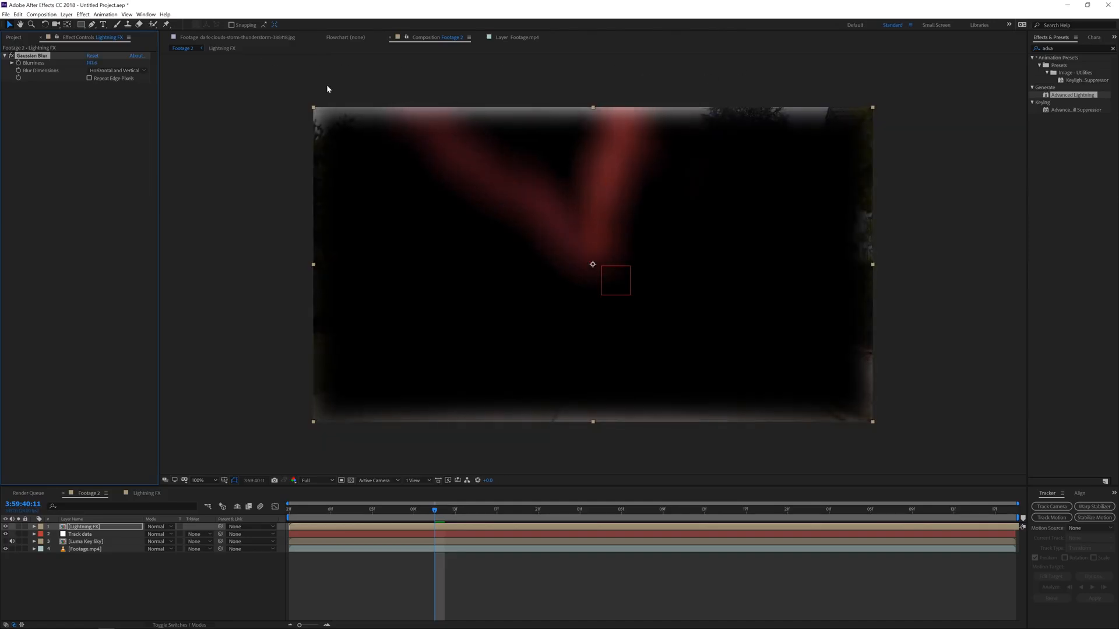
{"action": "left_click", "coordinate": [89, 78]}
{"action": "left_click_drag", "start_coordinate": [213, 56], "coordinate": [449, 58]}
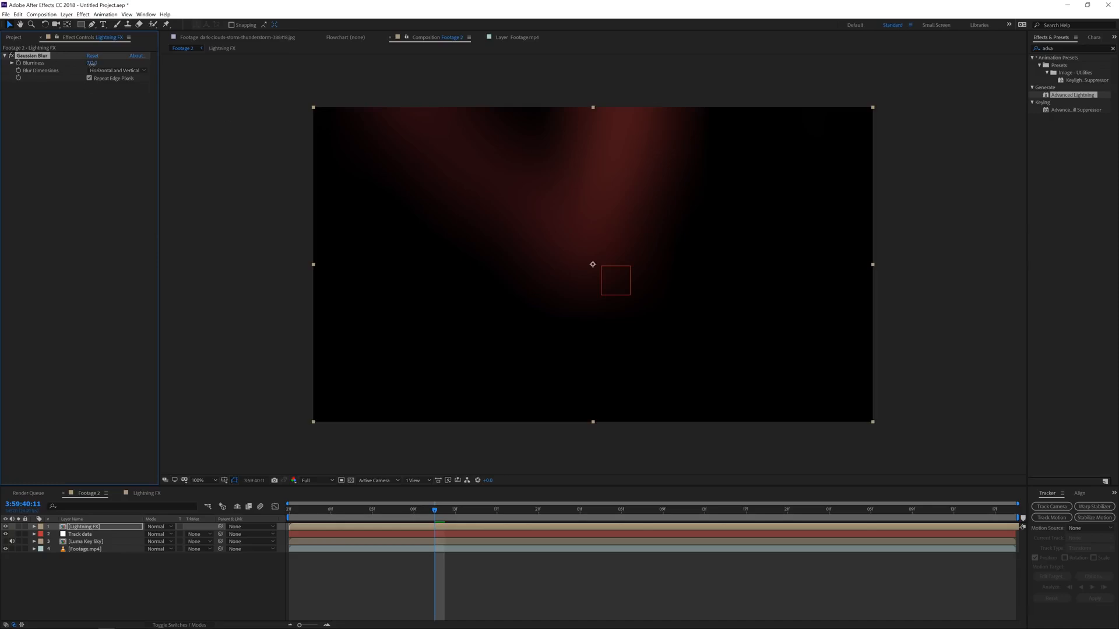
{"action": "left_click_drag", "start_coordinate": [405, 68], "coordinate": [423, 72]}
- Add an Exposure effect to the Lightning FX layer and slightly raise its master exposure to brighten the blurred glow
{"action": "left_click", "coordinate": [82, 14]}
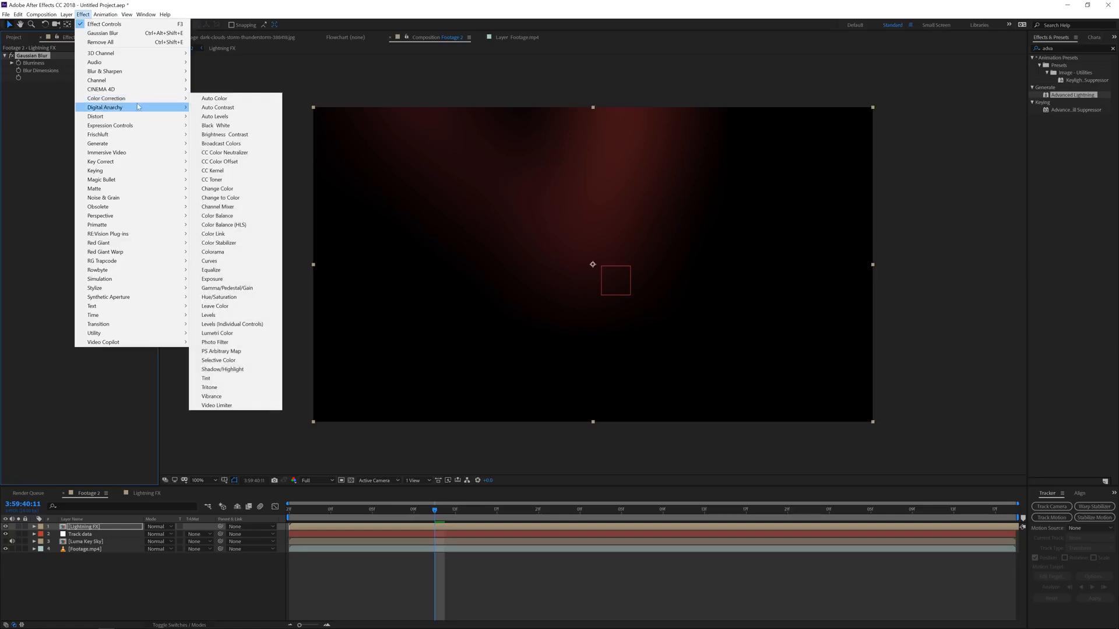
{"action": "left_click", "coordinate": [212, 279]}
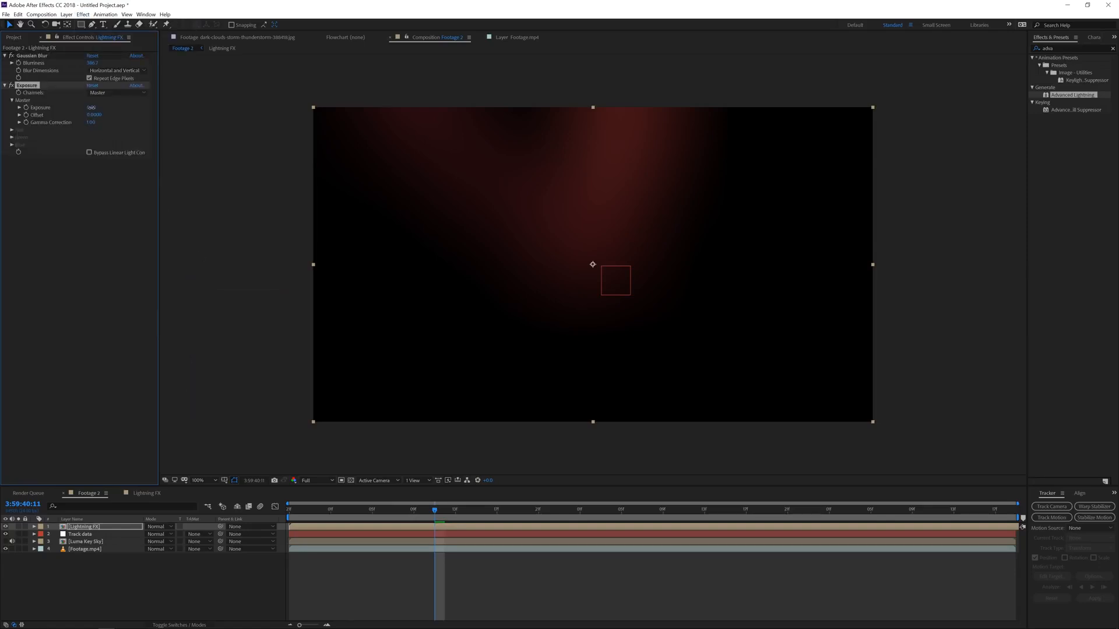
{"action": "left_click", "coordinate": [56, 187]}
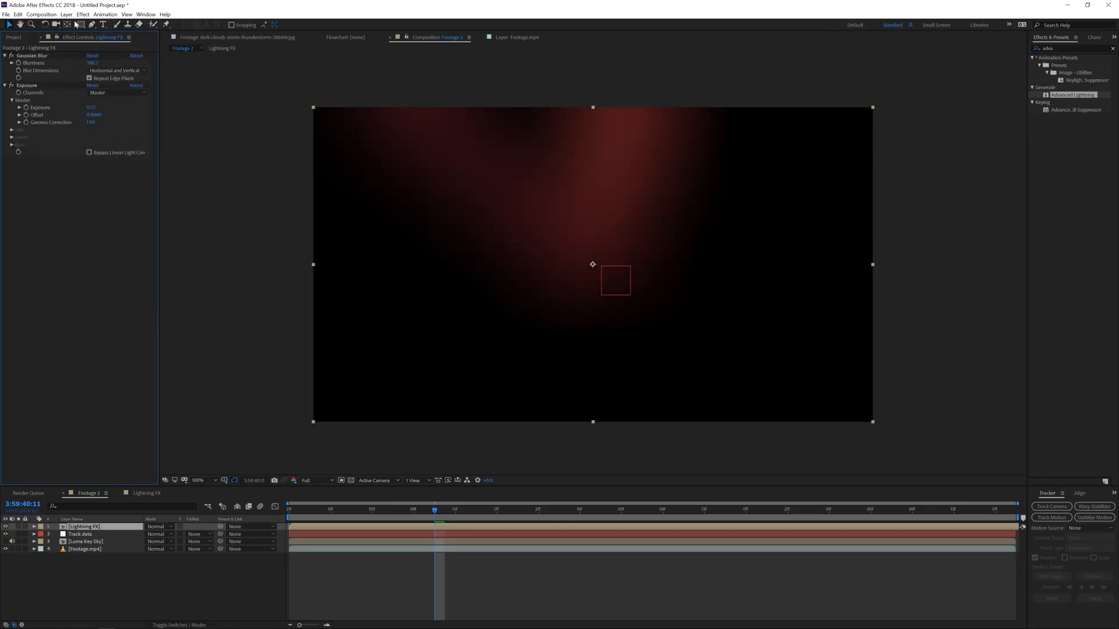
- Add CC Composite to the Lightning FX layer and composite the original over the blurred glow in Screen mode
{"action": "left_click", "coordinate": [83, 14]}
{"action": "mouse_move", "coordinate": [111, 117]}
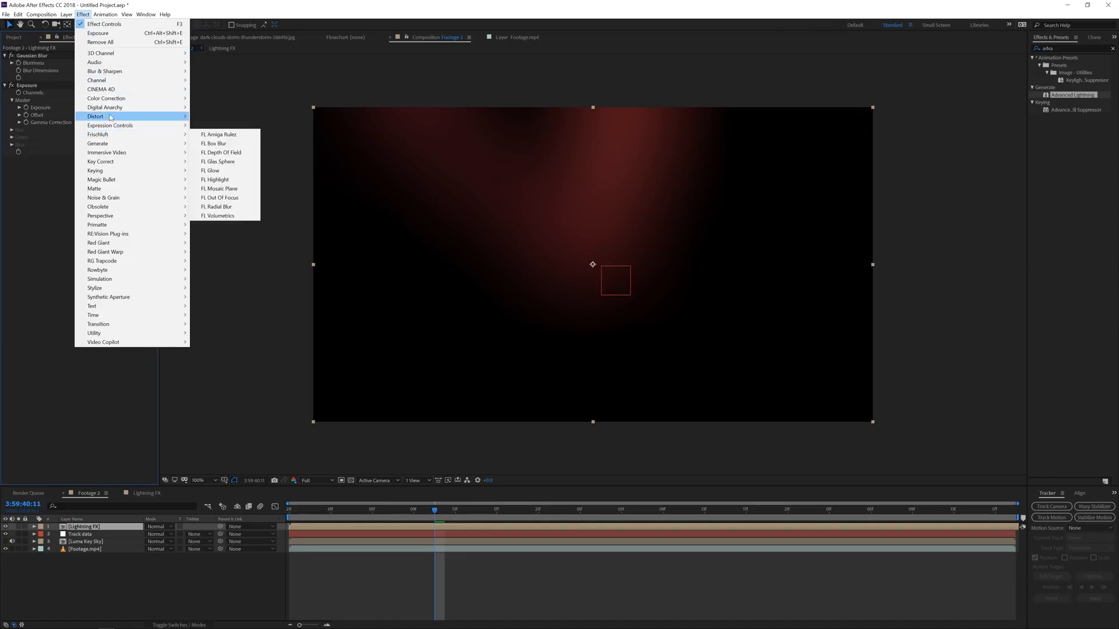
{"action": "left_click", "coordinate": [223, 108]}
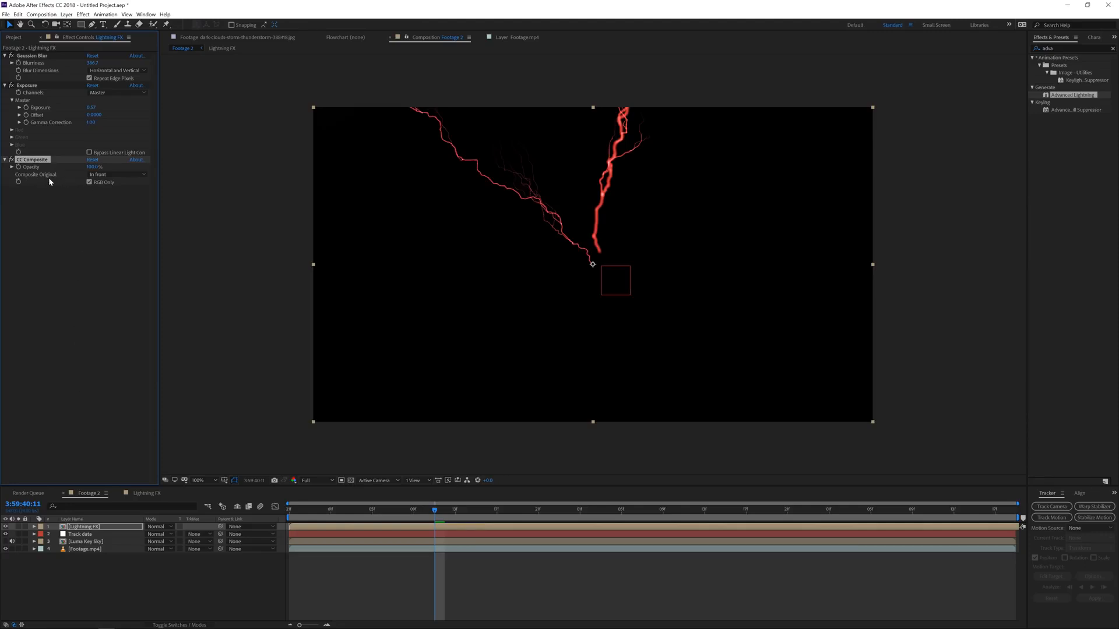
{"action": "left_click", "coordinate": [110, 176]}
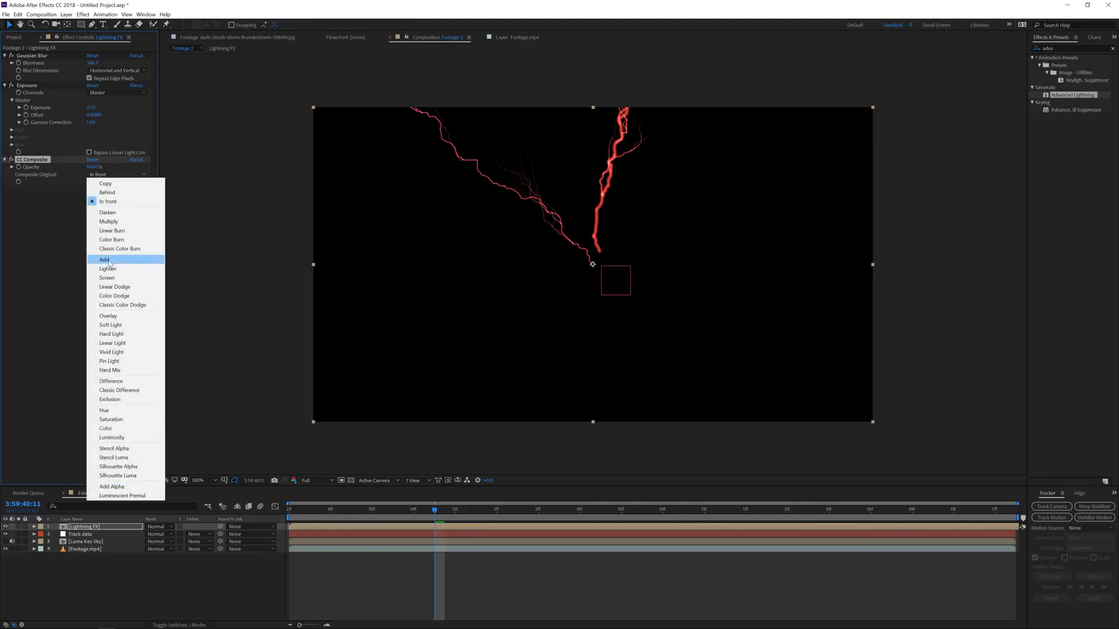
{"action": "left_click", "coordinate": [110, 278]}
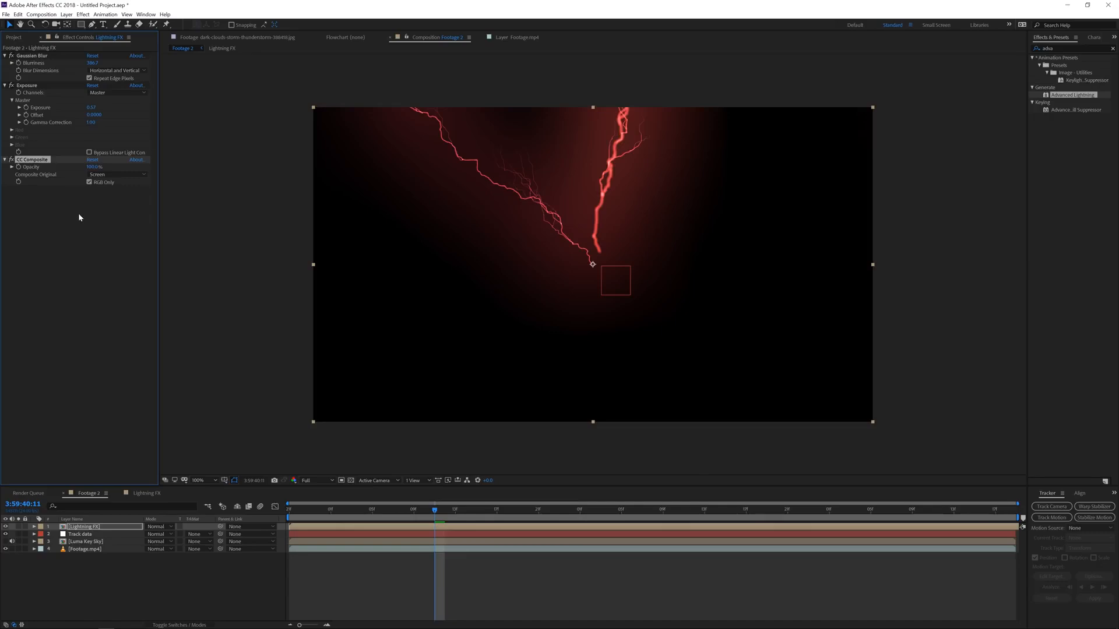
- Add a second Gaussian Blur below CC Composite, enable Repeat Edge Pixels, and set a blurriness weaker than the first blur's
{"action": "left_click", "coordinate": [83, 14]}
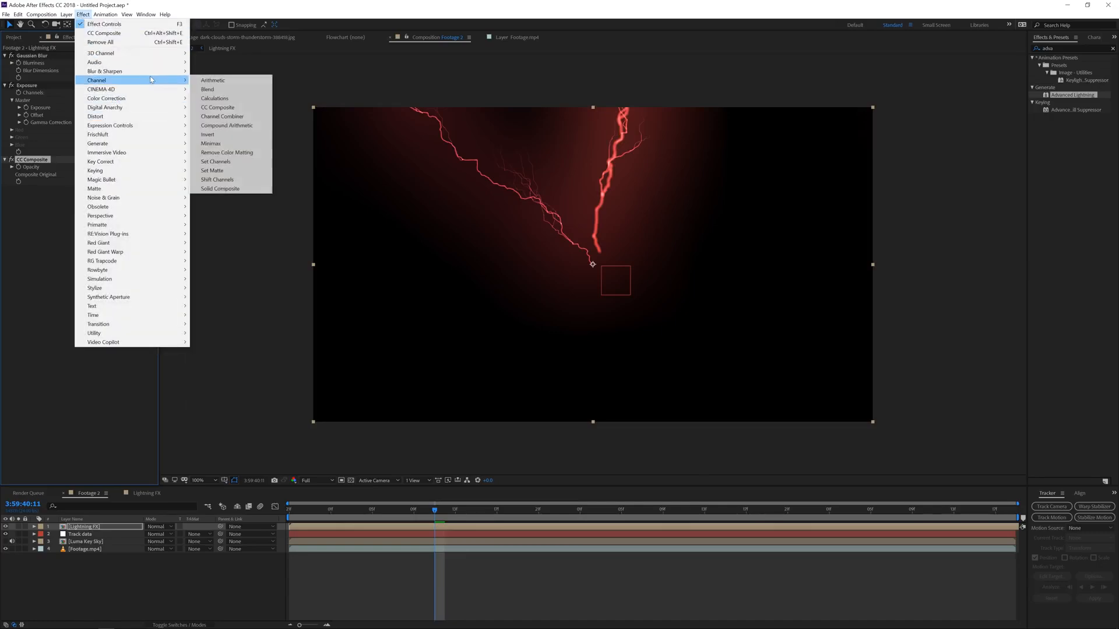
{"action": "mouse_move", "coordinate": [175, 71]}
{"action": "left_click", "coordinate": [239, 170]}
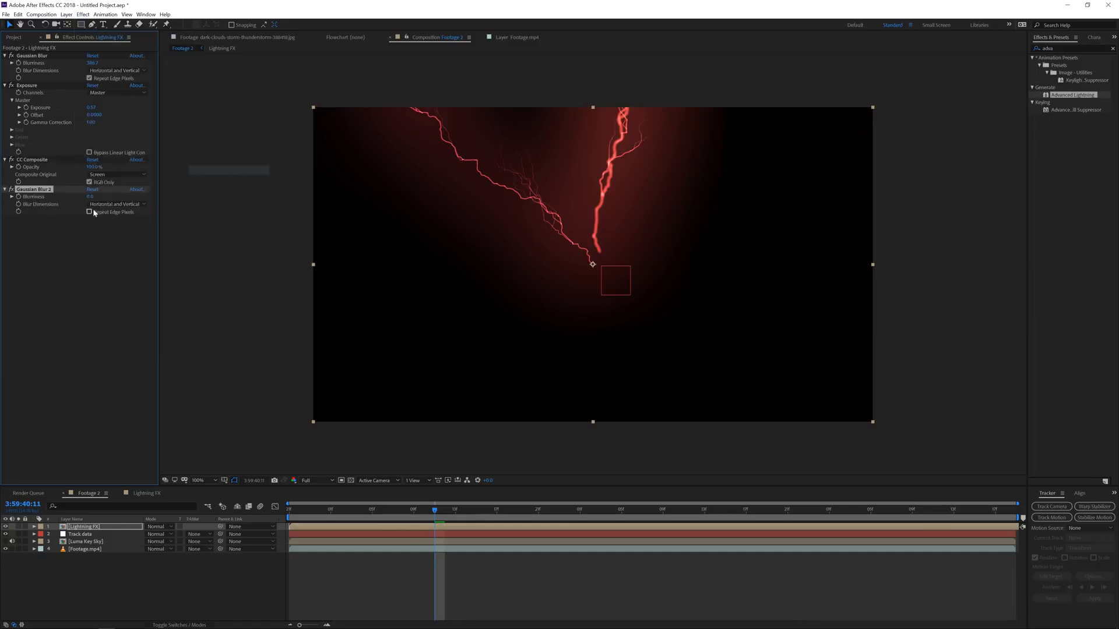
{"action": "left_click_drag", "start_coordinate": [168, 196], "coordinate": [198, 196]}
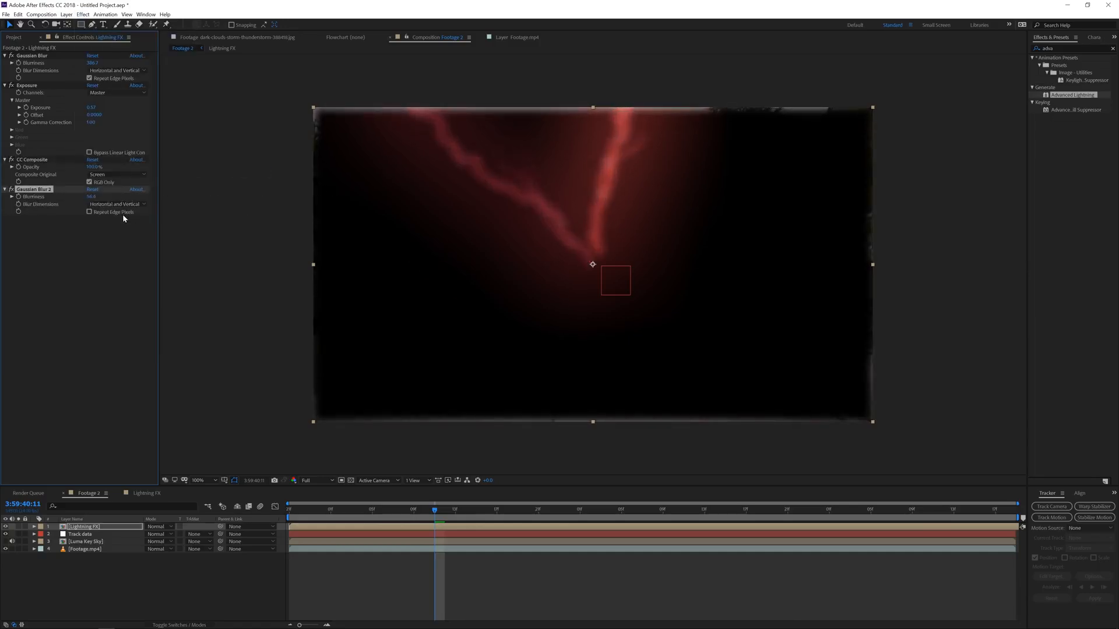
{"action": "left_click", "coordinate": [95, 213]}
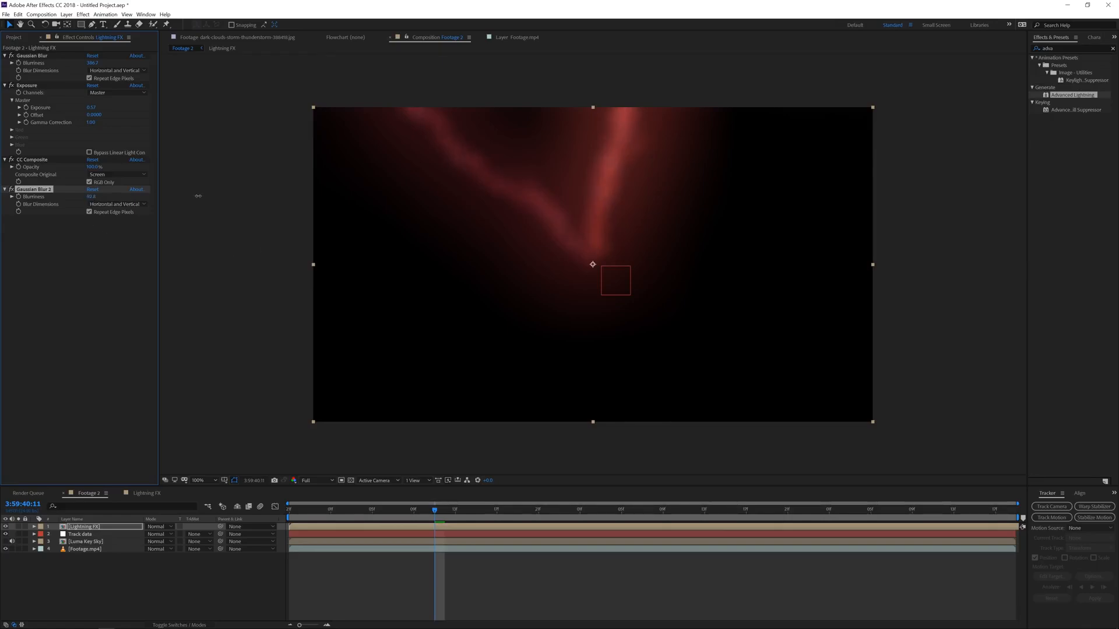
{"action": "left_click_drag", "start_coordinate": [92, 197], "coordinate": [254, 195]}
{"action": "left_click", "coordinate": [54, 261]}
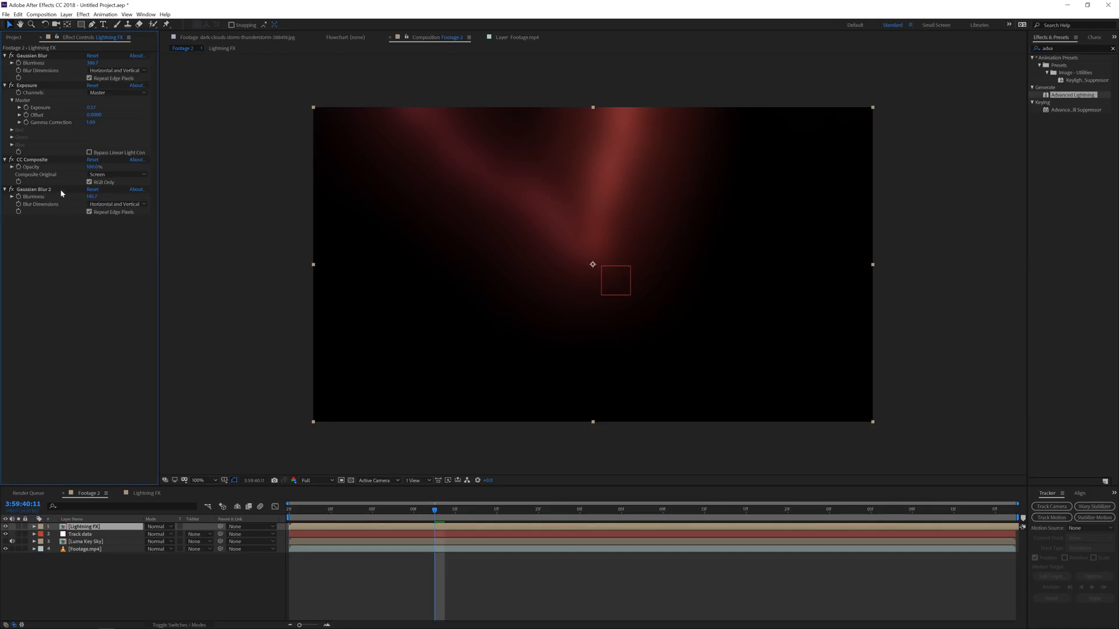
- Add a second CC Composite below the second blur and set its Composite Original mode to Screen
{"action": "left_click", "coordinate": [83, 14]}
{"action": "mouse_move", "coordinate": [116, 80]}
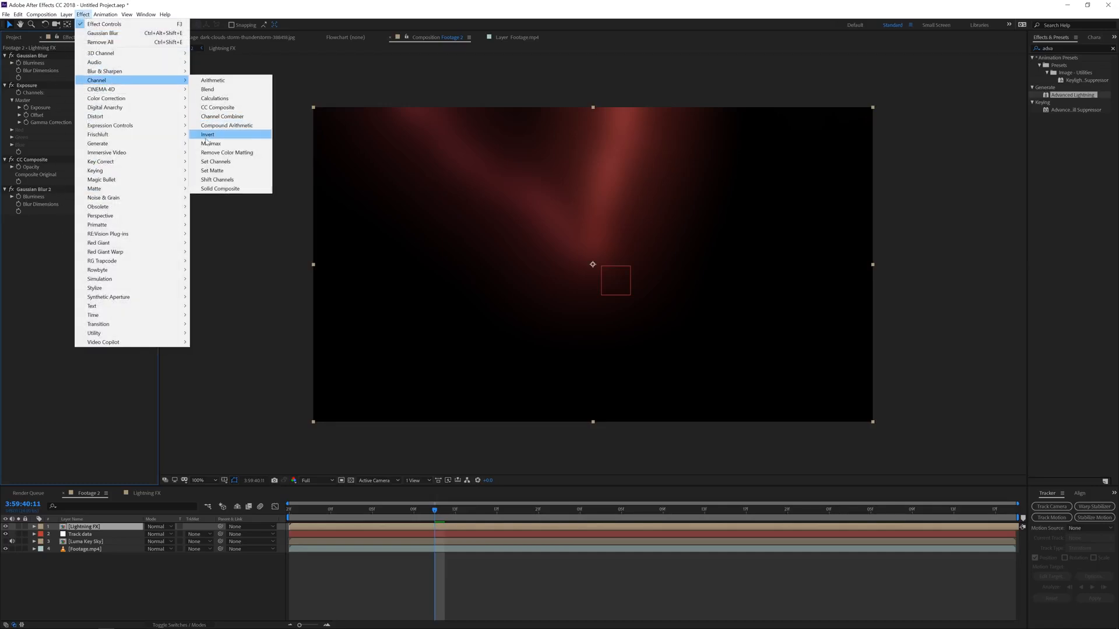
{"action": "left_click", "coordinate": [221, 109]}
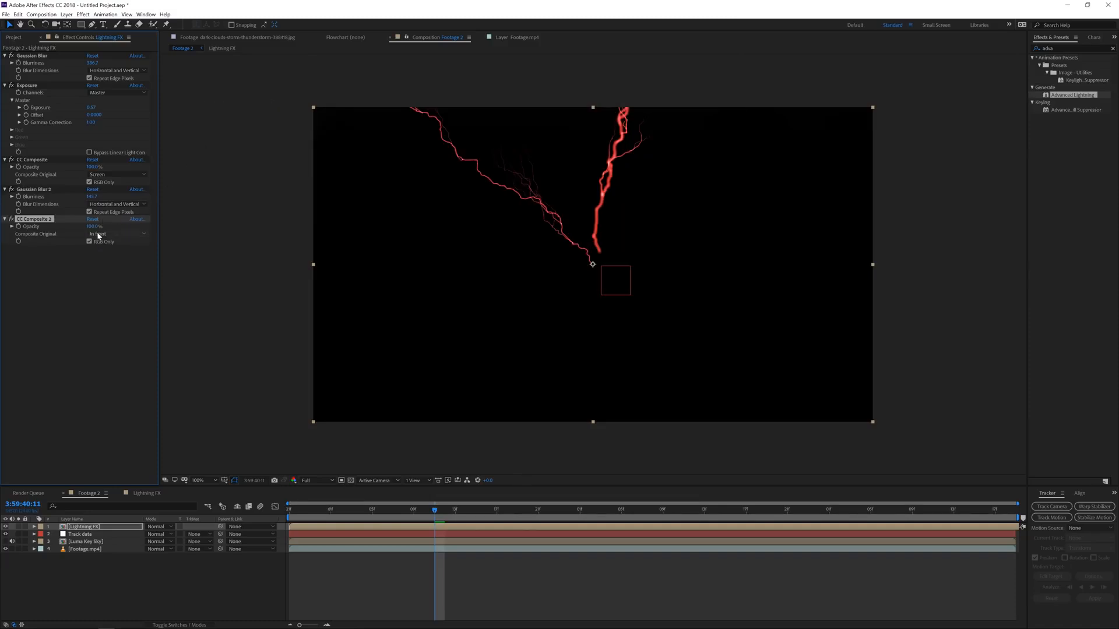
{"action": "left_click", "coordinate": [116, 233]}
{"action": "left_click", "coordinate": [114, 337]}
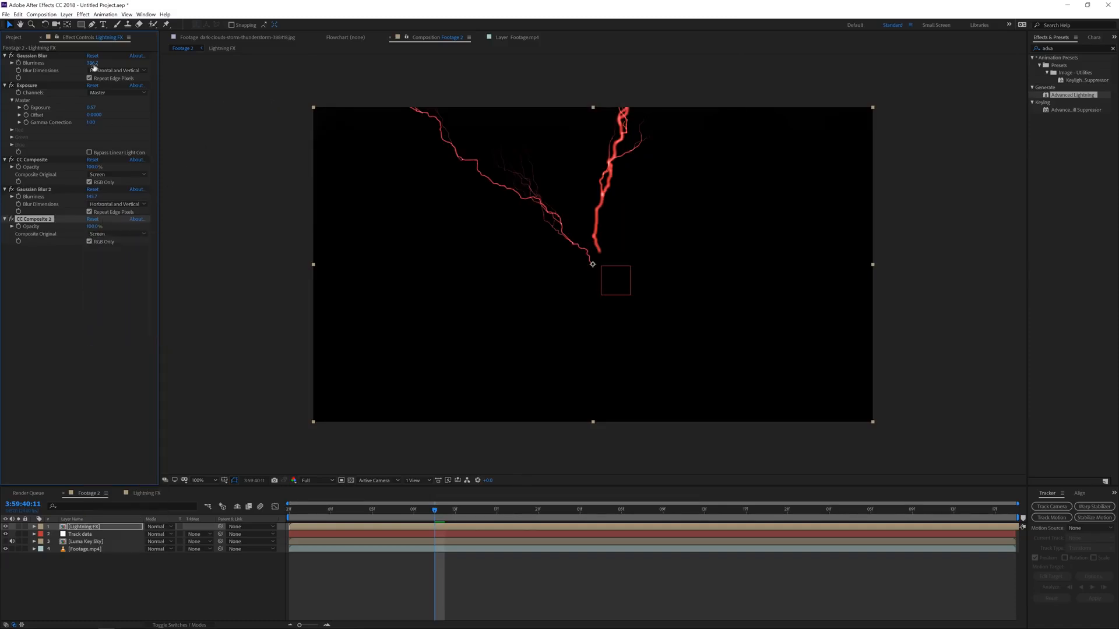
- Add a third Gaussian Blur to the Lightning FX layer with low blurriness and Repeat Edge Pixels enabled, and preview the softened lightning
{"action": "left_click", "coordinate": [82, 14]}
{"action": "mouse_move", "coordinate": [116, 70]}
{"action": "left_click", "coordinate": [215, 170]}
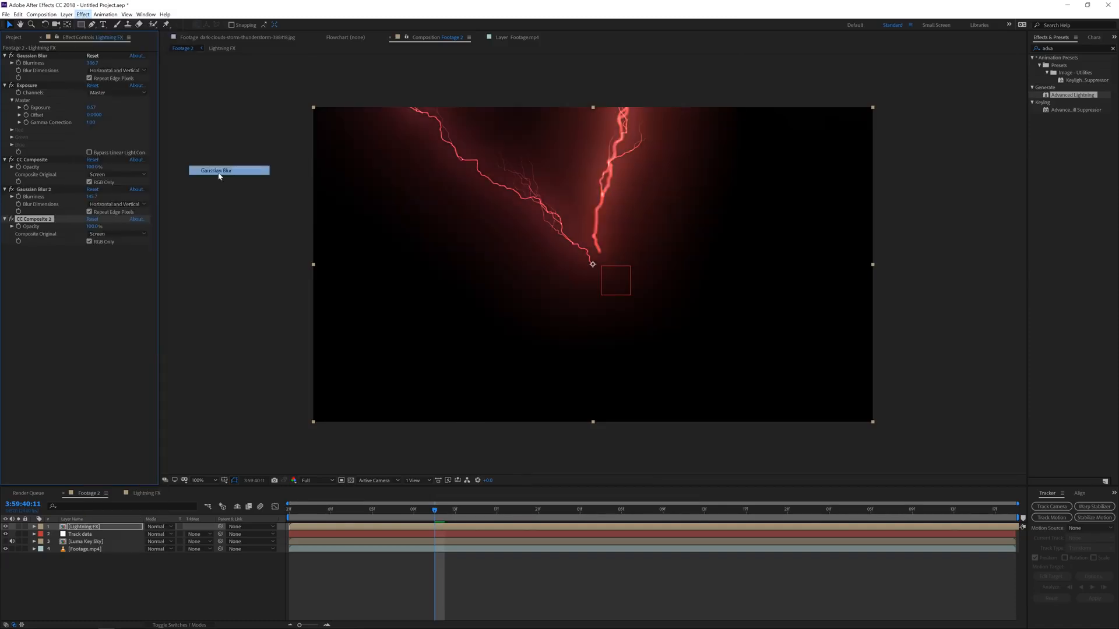
{"action": "left_click_drag", "start_coordinate": [150, 252], "coordinate": [229, 251]}
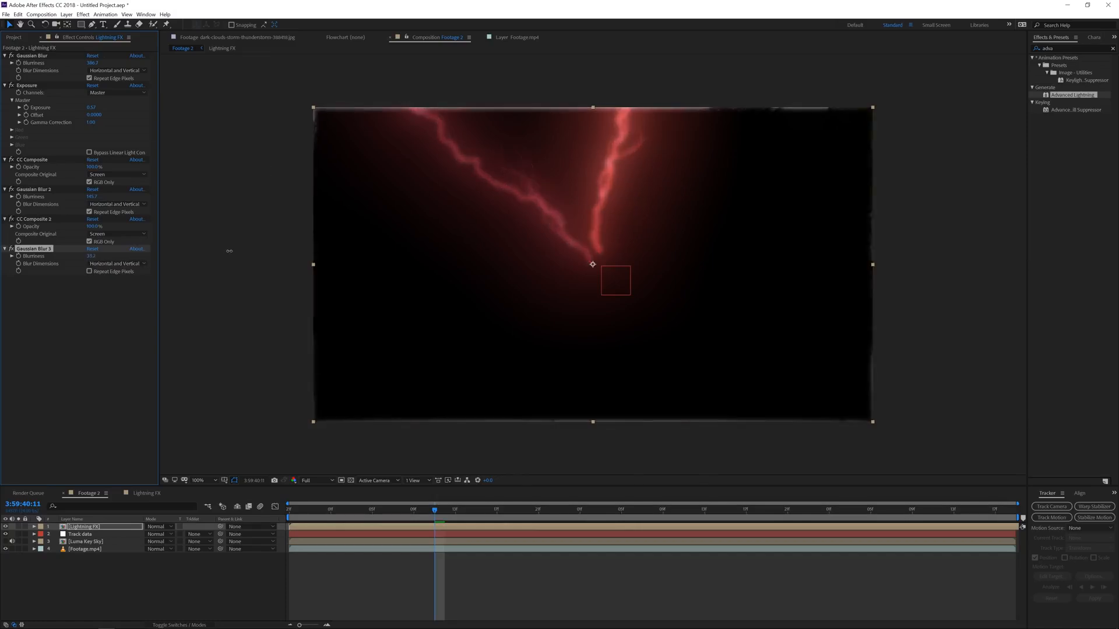
{"action": "left_click", "coordinate": [91, 272]}
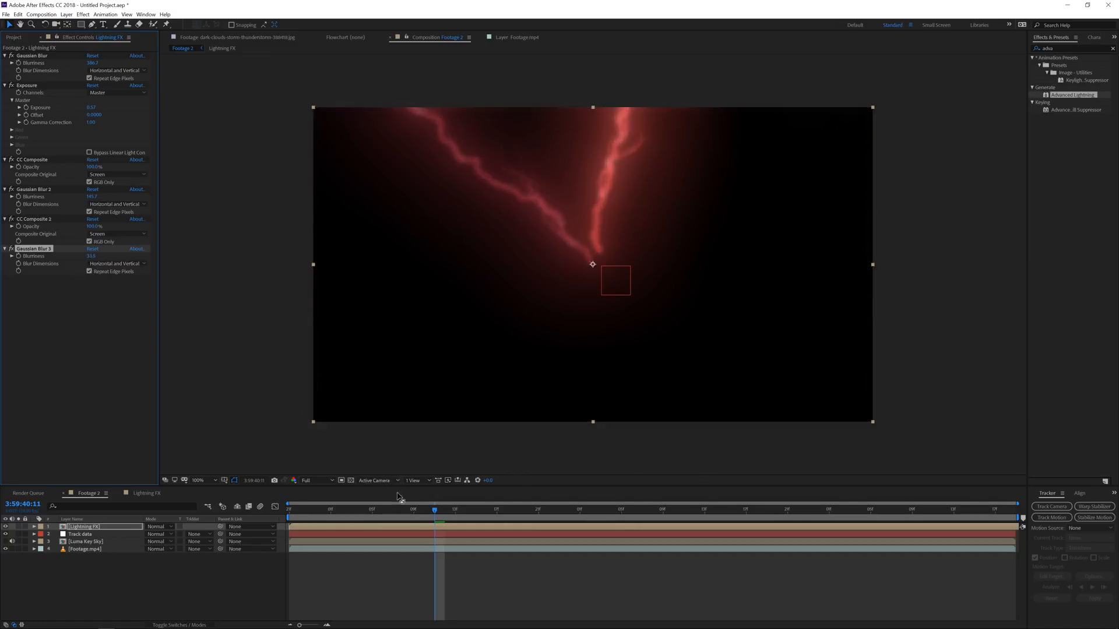
{"action": "left_click_drag", "start_coordinate": [424, 510], "coordinate": [556, 535]}
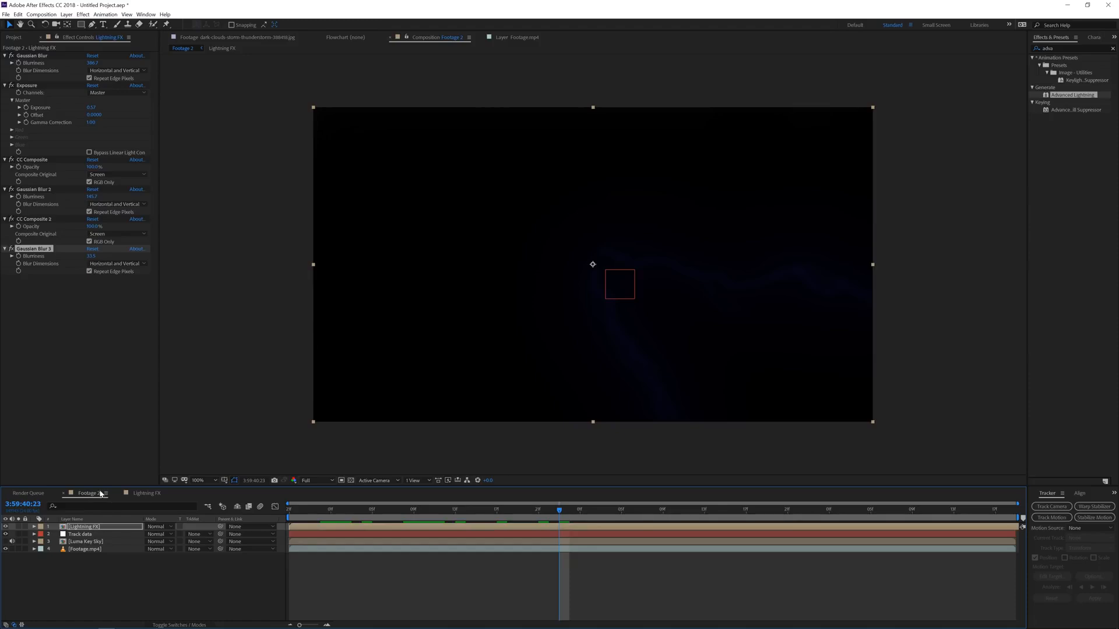
- Create a new composition named Sky Luma with the HDTV 1080 24 preset
{"action": "left_click", "coordinate": [13, 38]}
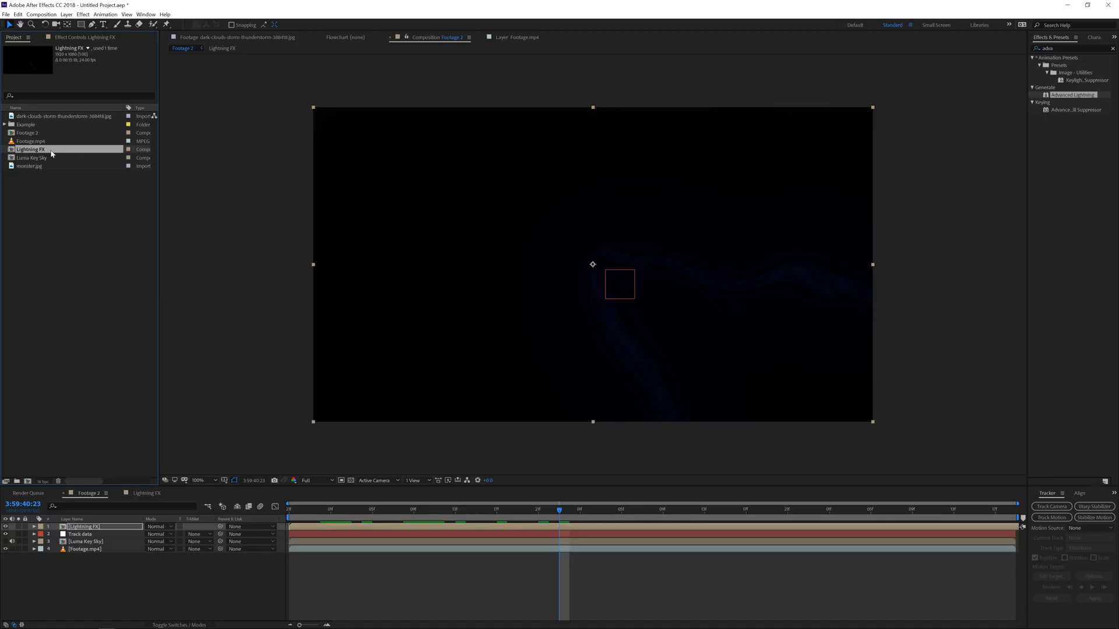
{"action": "left_click", "coordinate": [27, 482]}
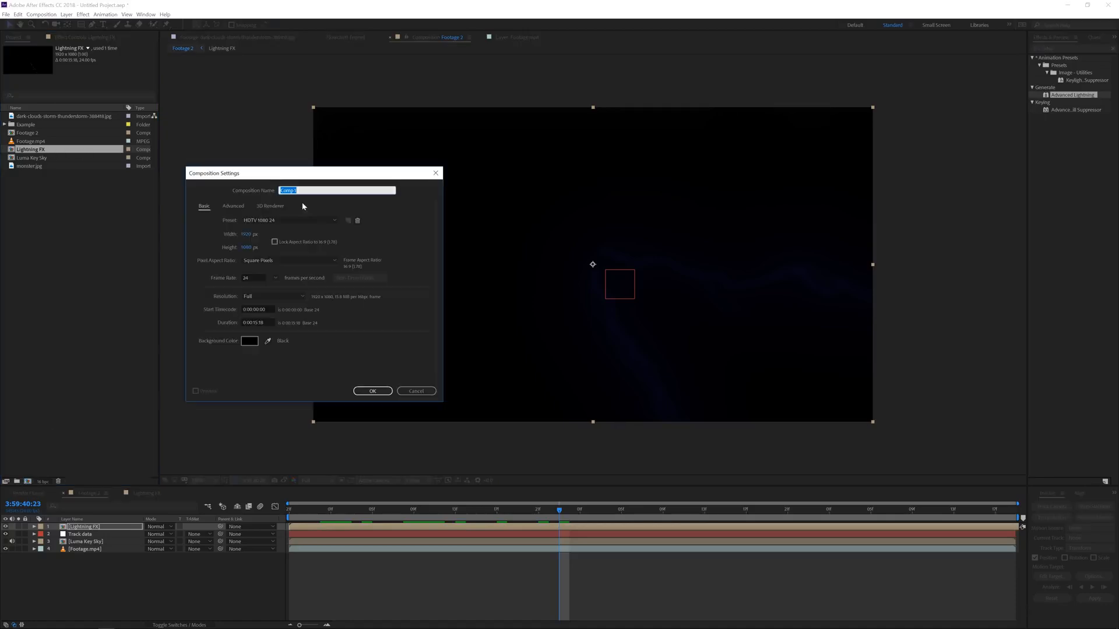
{"action": "type", "text": "Sky Luma"}
{"action": "left_click", "coordinate": [372, 391]}
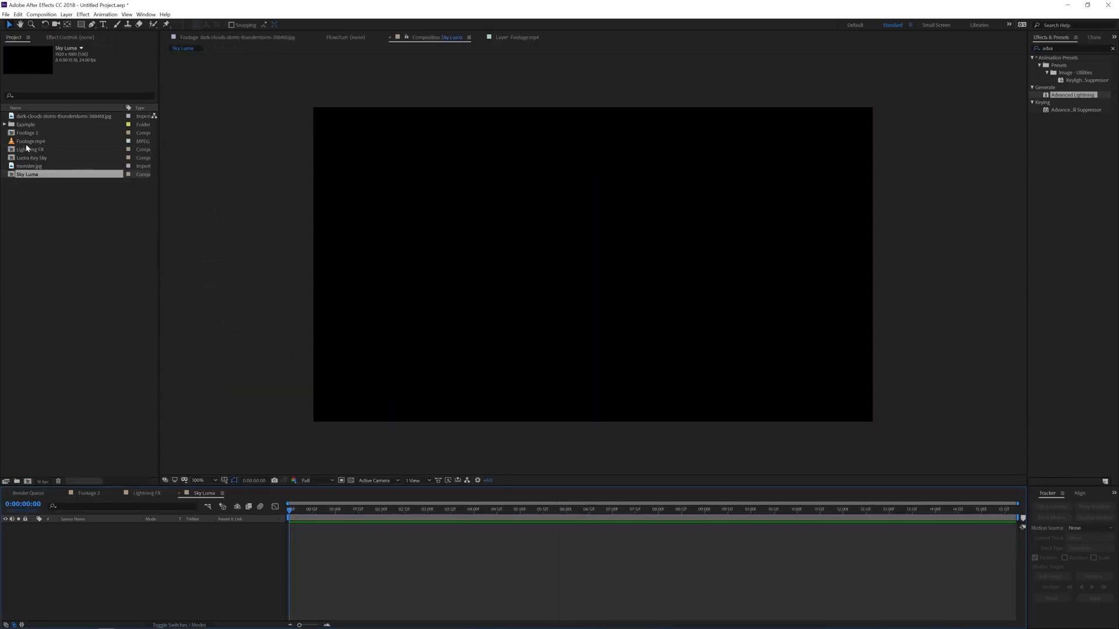
- Place the dark storm clouds image in the Sky Luma composition and reposition it so the clouds fill the frame
{"action": "left_click_drag", "start_coordinate": [38, 117], "coordinate": [155, 552]}
{"action": "scroll", "coordinate": [561, 378], "scroll_direction": "down", "scroll_amount": 1}
{"action": "left_click_drag", "start_coordinate": [562, 376], "coordinate": [486, 426]}
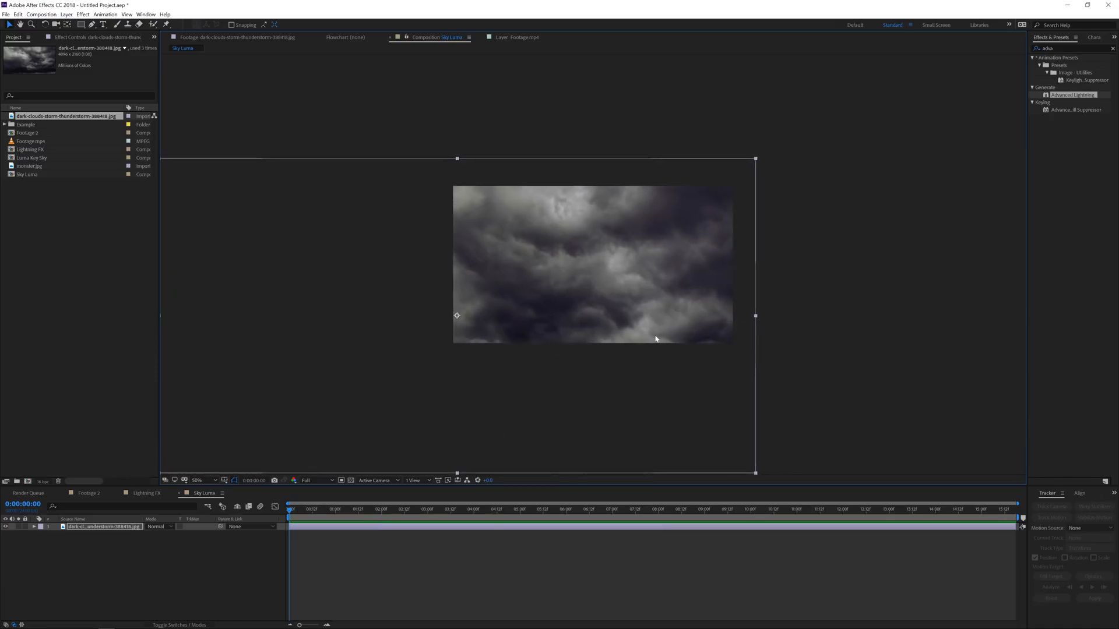
{"action": "key", "text": "."}
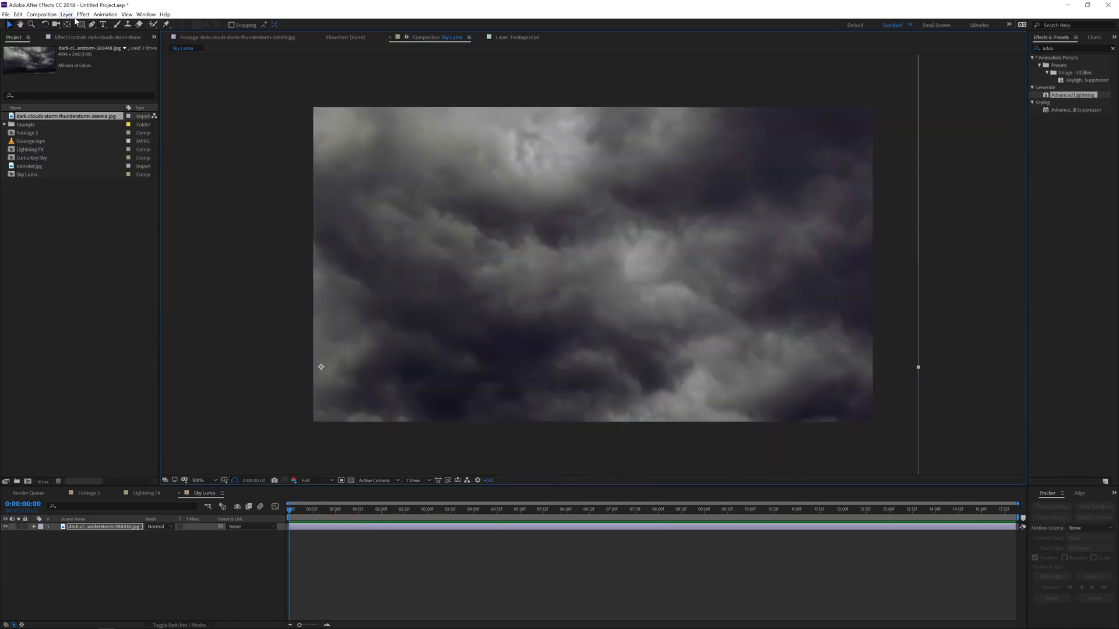
- Apply a Tint effect to the storm clouds layer to make it black and white
{"action": "left_click", "coordinate": [83, 15]}
{"action": "mouse_move", "coordinate": [134, 98]}
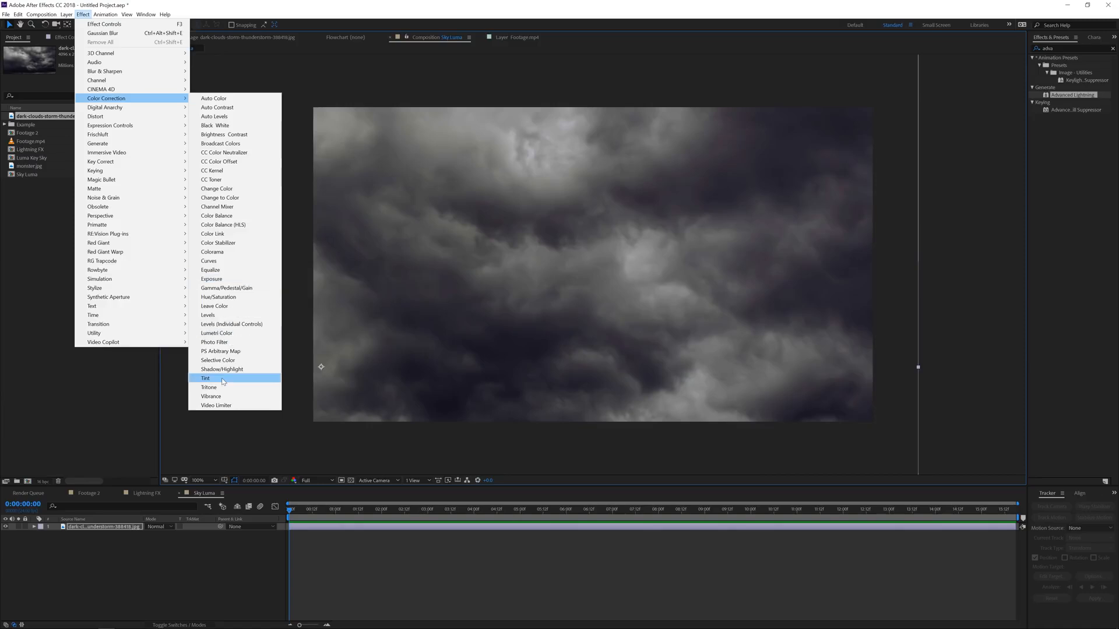
{"action": "left_click", "coordinate": [223, 378]}
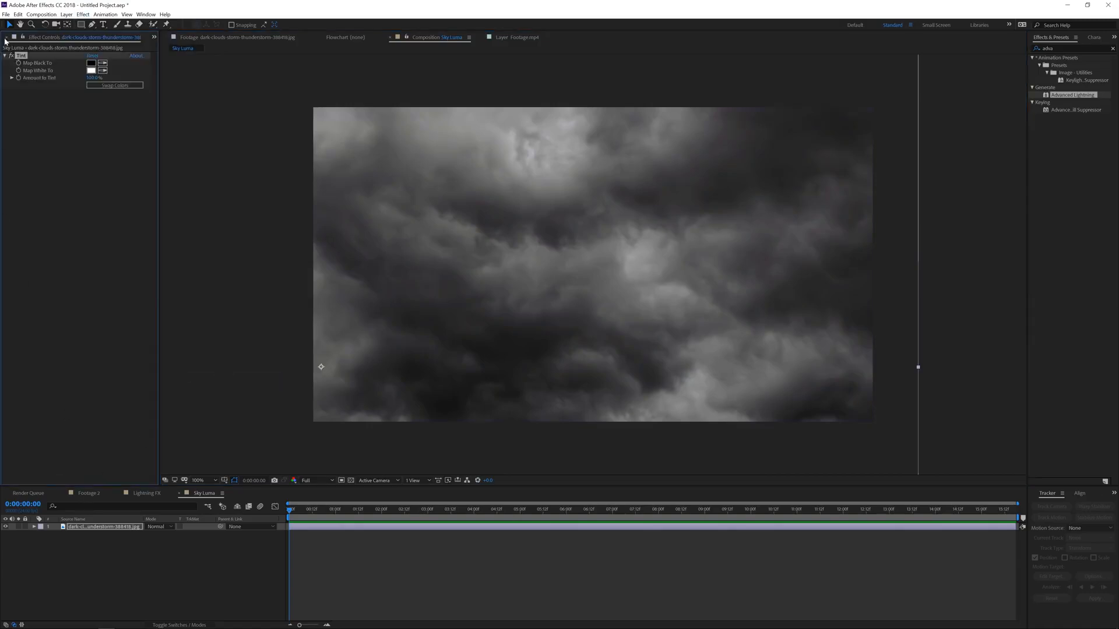
- Add monster.jpg to the Sky Luma composition above the storm clouds layer
{"action": "left_click", "coordinate": [154, 38]}
{"action": "left_click", "coordinate": [173, 48]}
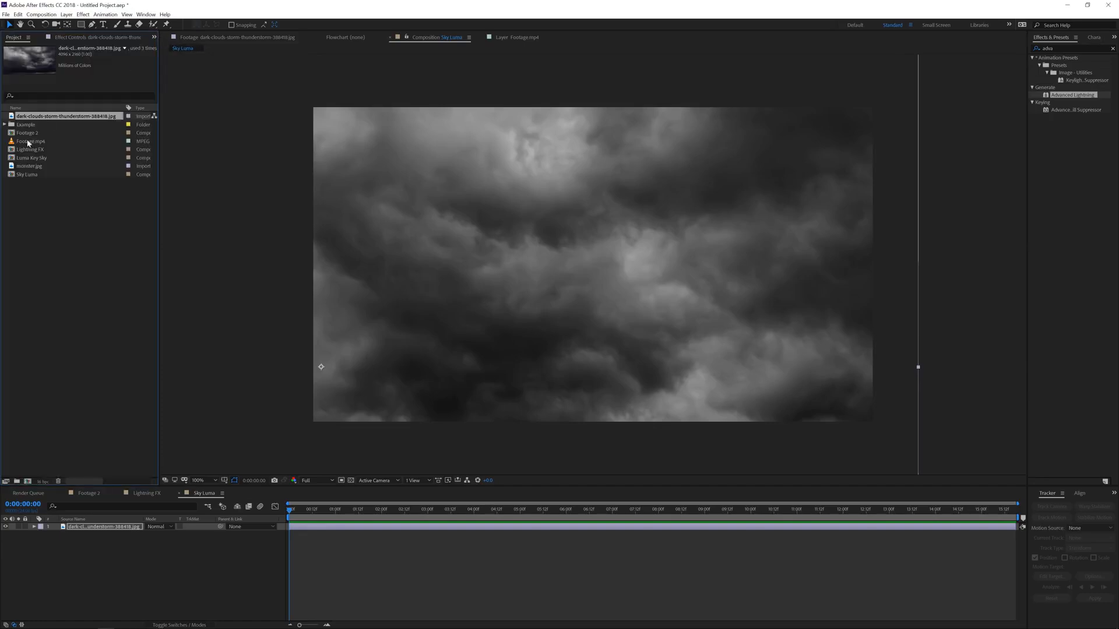
{"action": "left_click_drag", "start_coordinate": [26, 169], "coordinate": [94, 531]}
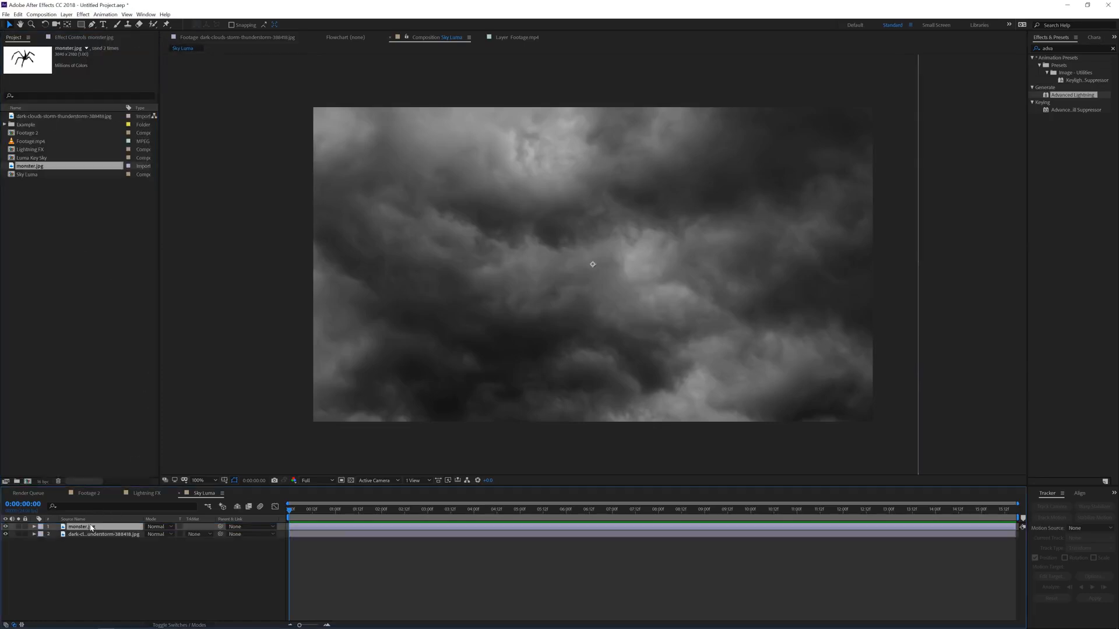
- Apply an Invert effect to the monster.jpg layer and set its blending mode to Screen
{"action": "left_click", "coordinate": [83, 14]}
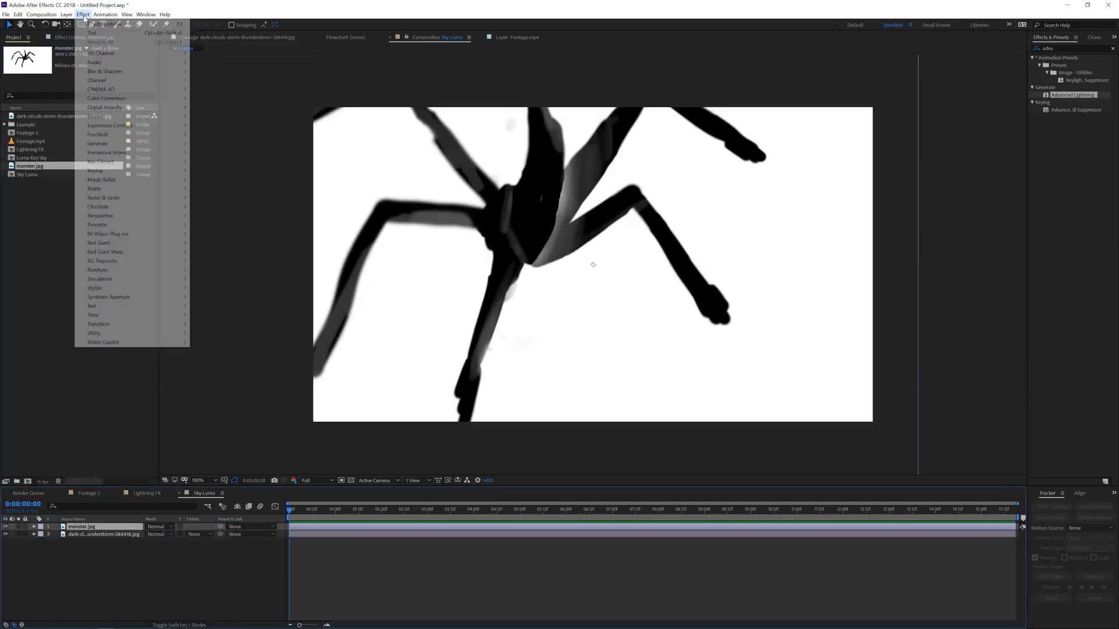
{"action": "mouse_move", "coordinate": [116, 80]}
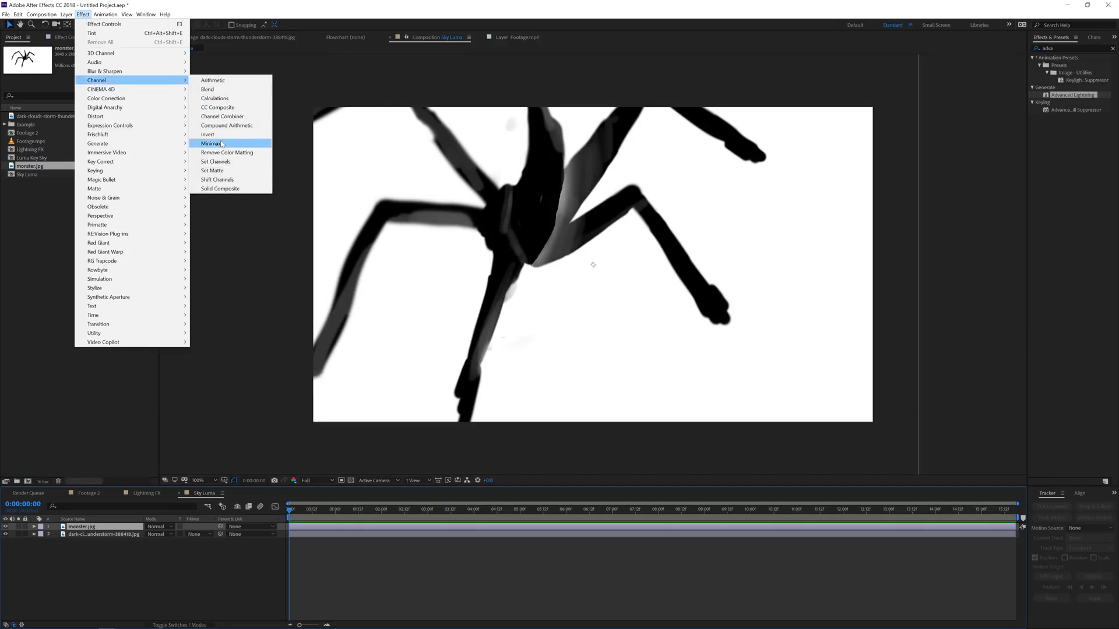
{"action": "left_click", "coordinate": [222, 135]}
{"action": "left_click", "coordinate": [159, 527]}
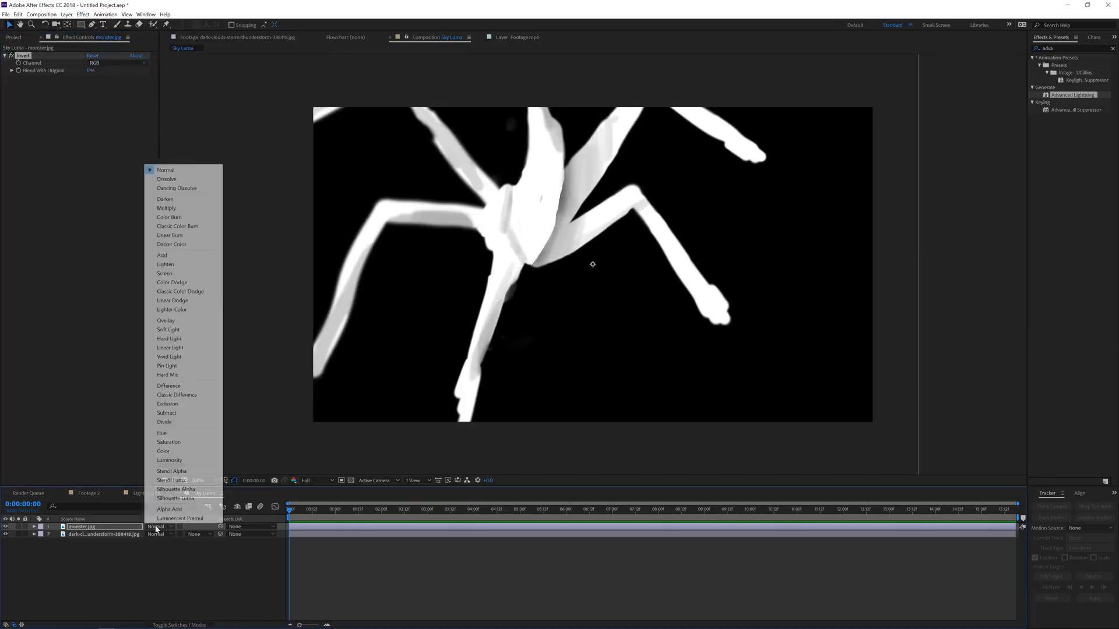
{"action": "left_click", "coordinate": [164, 273]}
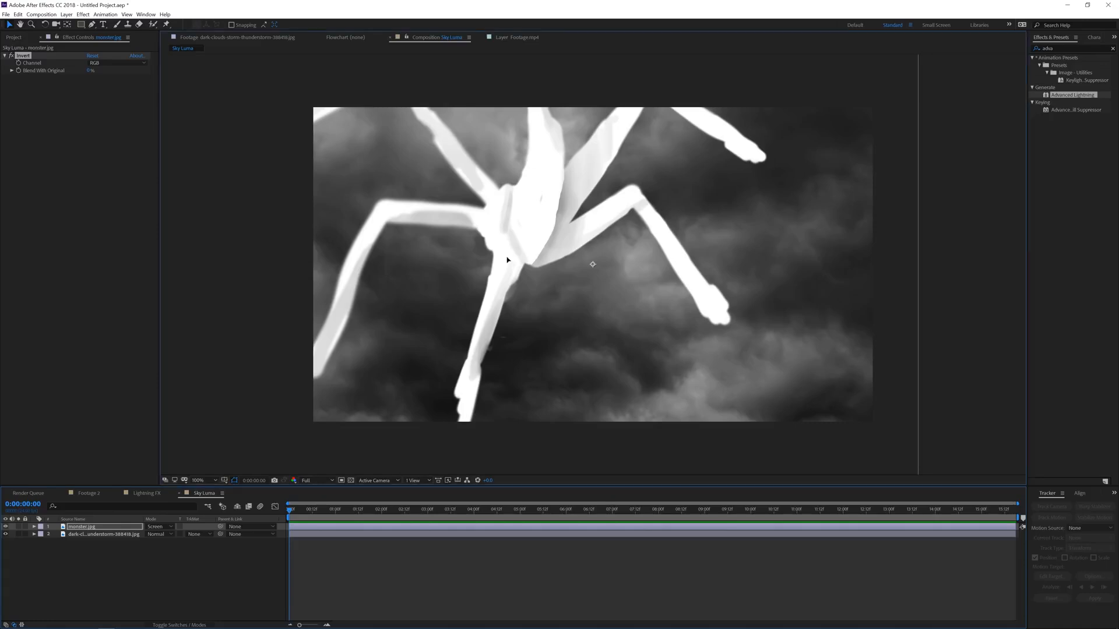
- Scale the monster.jpg layer to 45% and move it to the upper middle of the frame, just right of centre
{"action": "left_click_drag", "start_coordinate": [507, 257], "coordinate": [646, 275]}
{"action": "key", "text": "s"}
{"action": "left_click", "coordinate": [170, 534]}
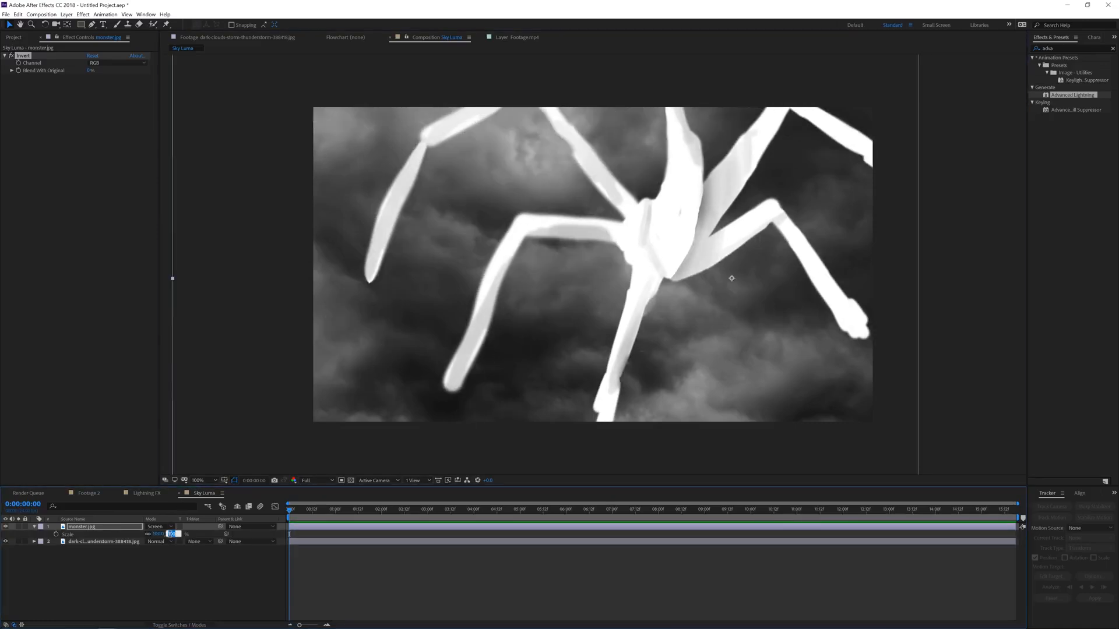
{"action": "type", "text": "45"}
{"action": "key", "text": "Return"}
{"action": "left_click_drag", "start_coordinate": [585, 317], "coordinate": [518, 286]}
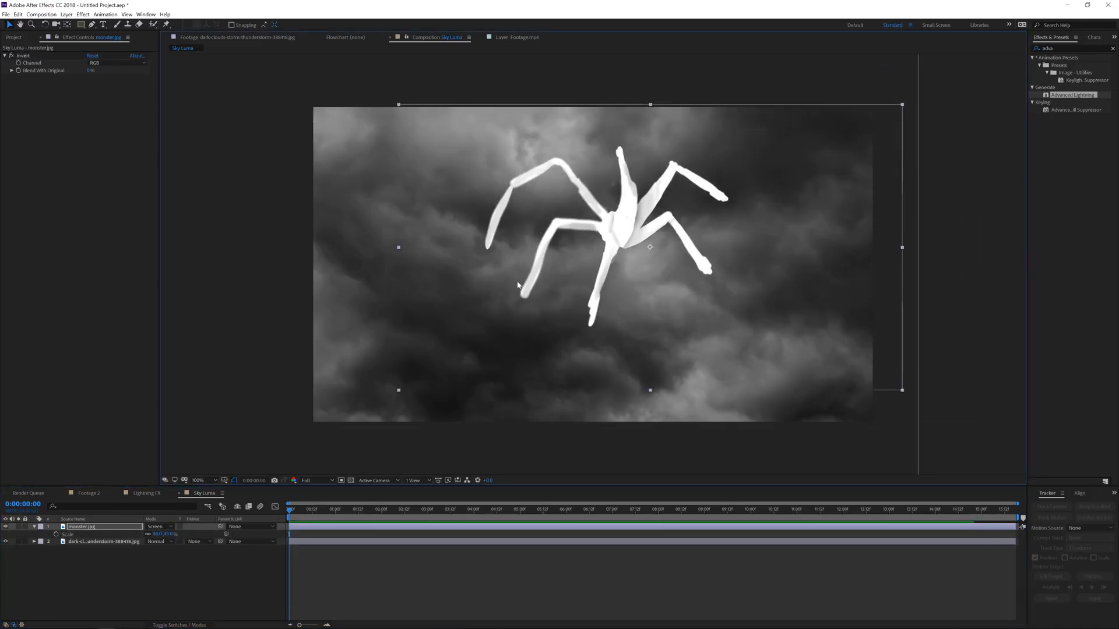
- Place the Sky Luma composition beneath all layers of the Footage 2 composition and hide it
{"action": "left_click", "coordinate": [89, 493]}
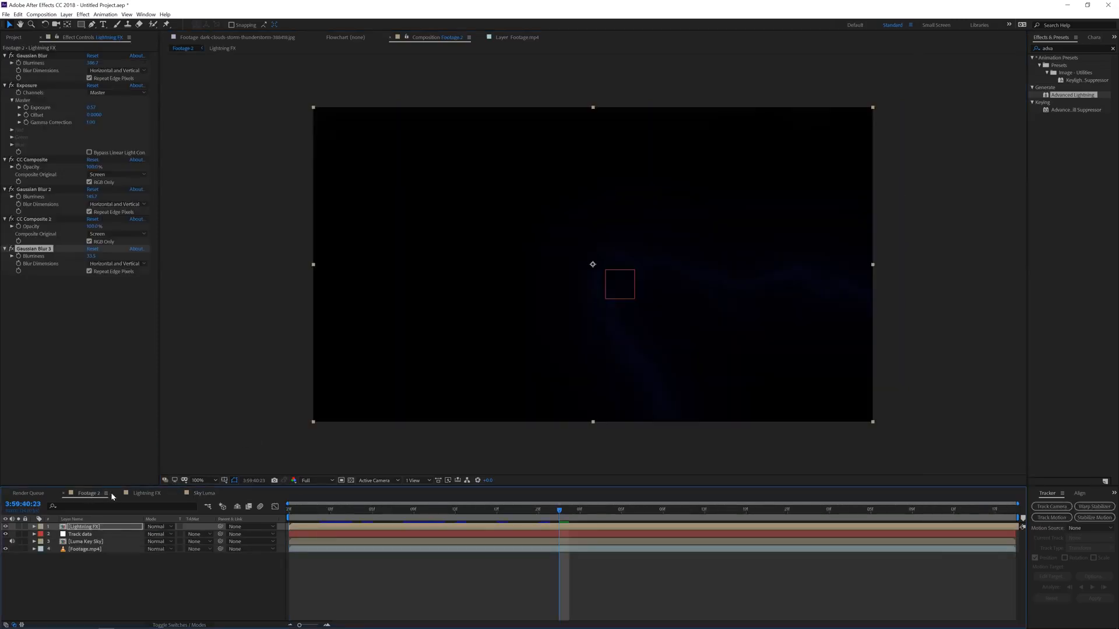
{"action": "left_click", "coordinate": [13, 37]}
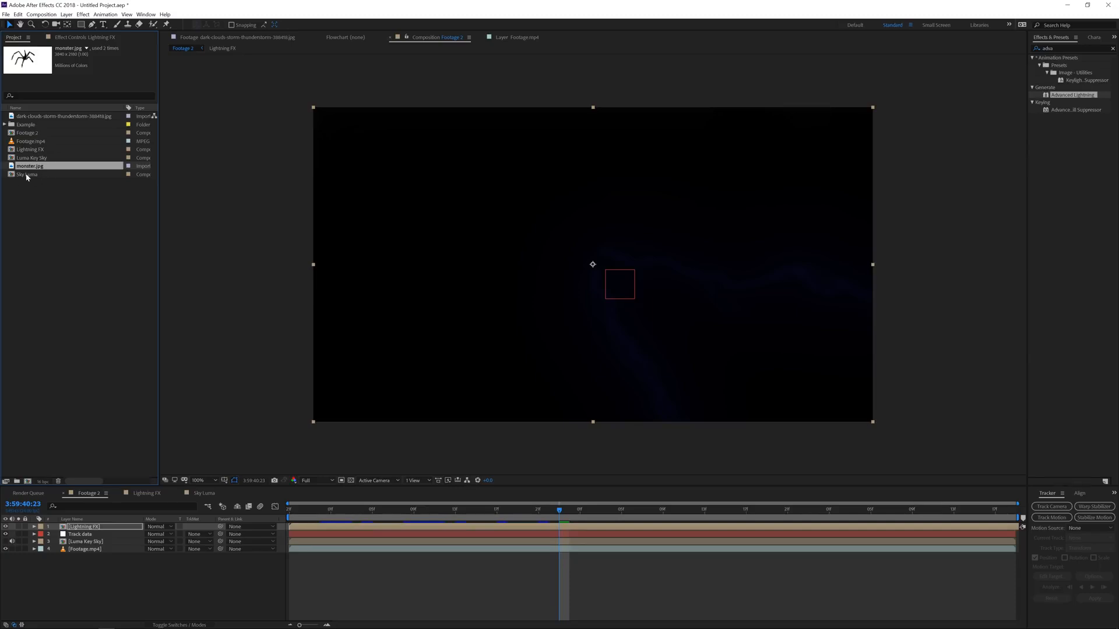
{"action": "left_click_drag", "start_coordinate": [23, 174], "coordinate": [9, 560]}
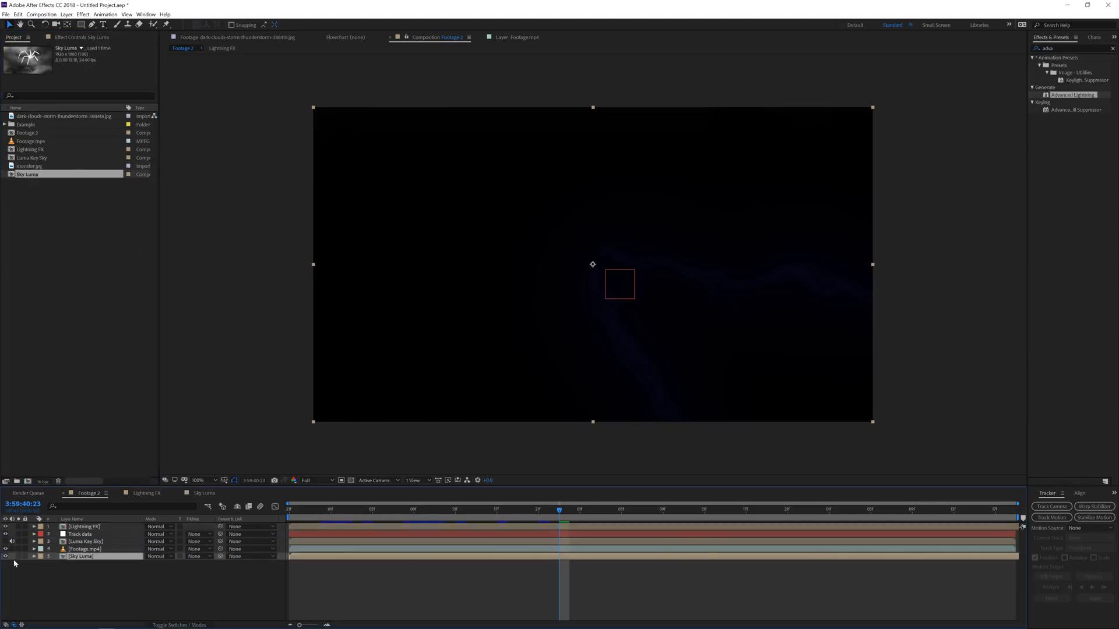
{"action": "left_click", "coordinate": [6, 556]}
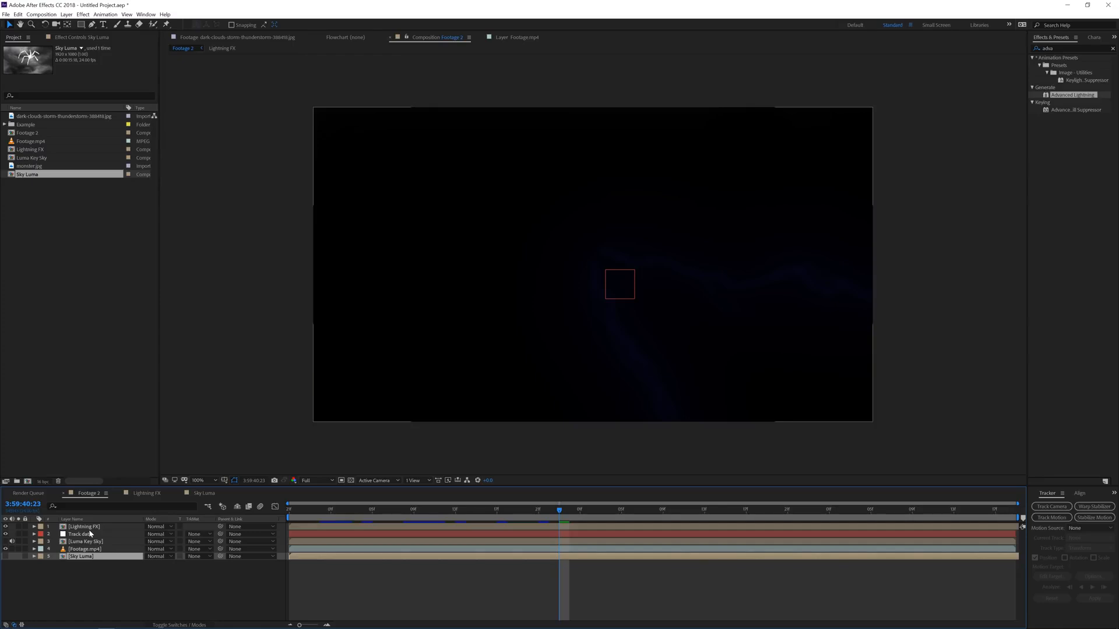
- Add a Set Matte effect below the third blur on the Lightning FX layer and take its matte from the Sky Luma layer
{"action": "left_click", "coordinate": [96, 527]}
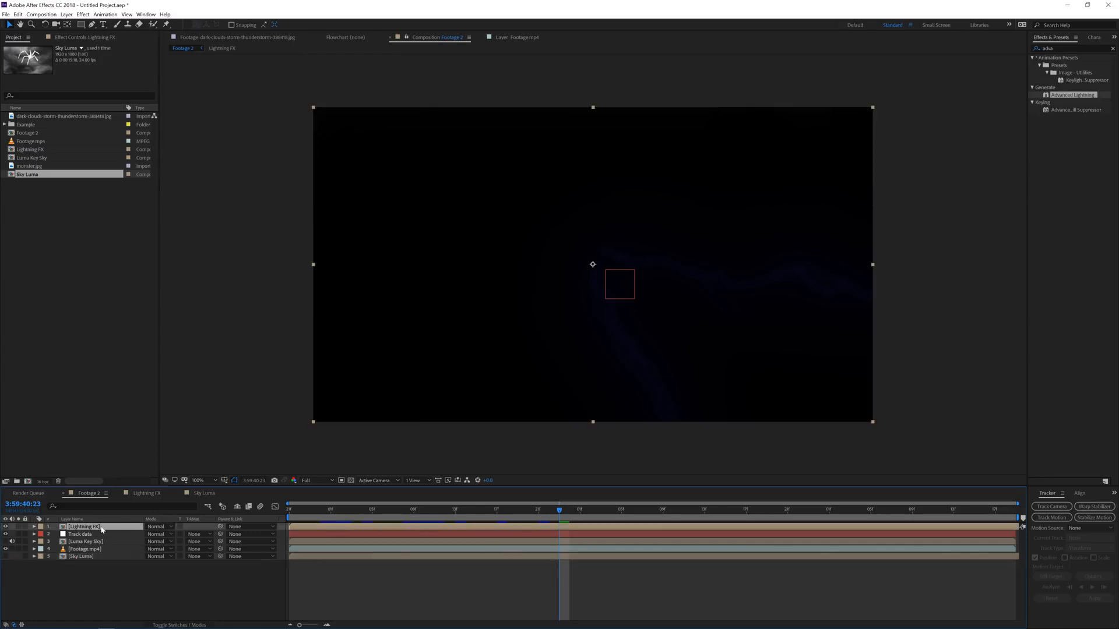
{"action": "left_click_drag", "start_coordinate": [507, 512], "coordinate": [463, 511]}
{"action": "left_click", "coordinate": [434, 511]}
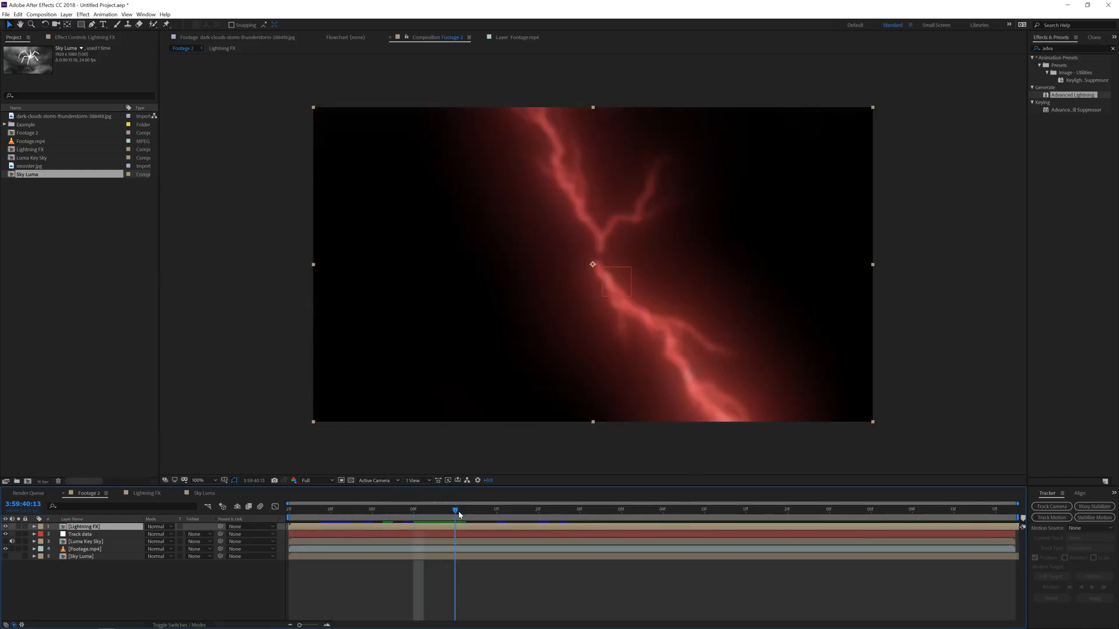
{"action": "key", "text": "F3"}
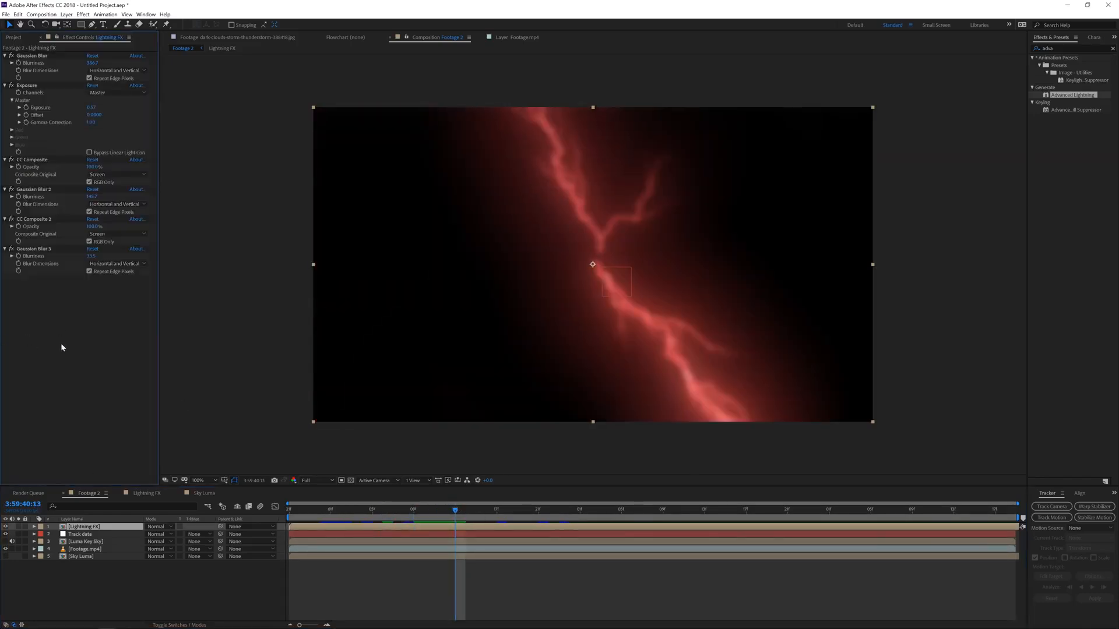
{"action": "double_click", "coordinate": [1064, 49]}
{"action": "type", "text": "set"}
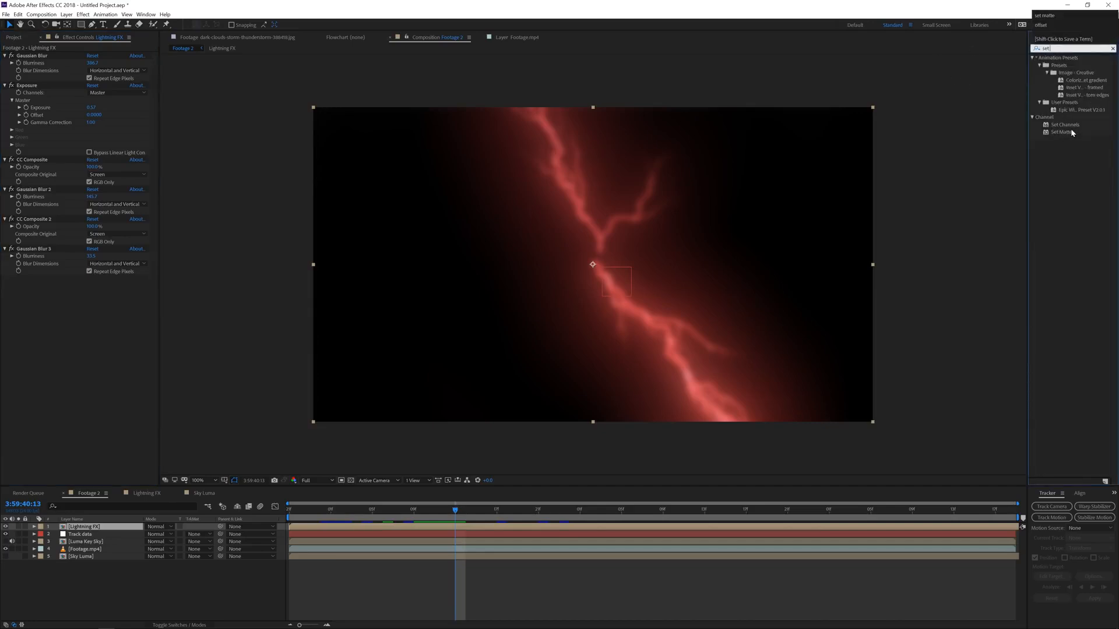
{"action": "left_click_drag", "start_coordinate": [1072, 132], "coordinate": [29, 358]}
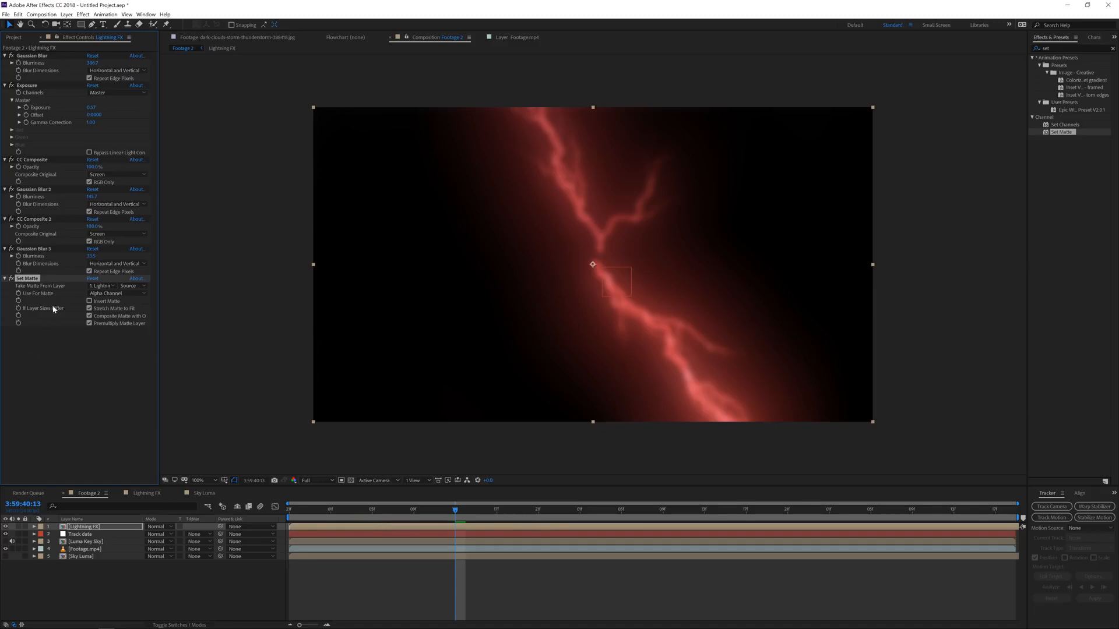
{"action": "left_click", "coordinate": [101, 286]}
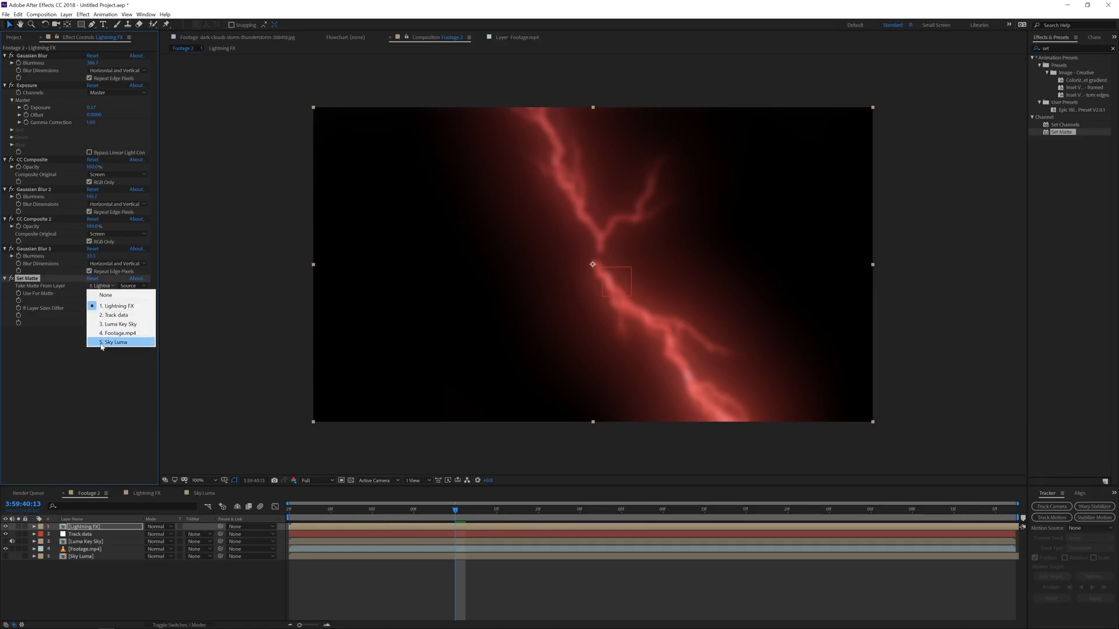
{"action": "left_click", "coordinate": [119, 342]}
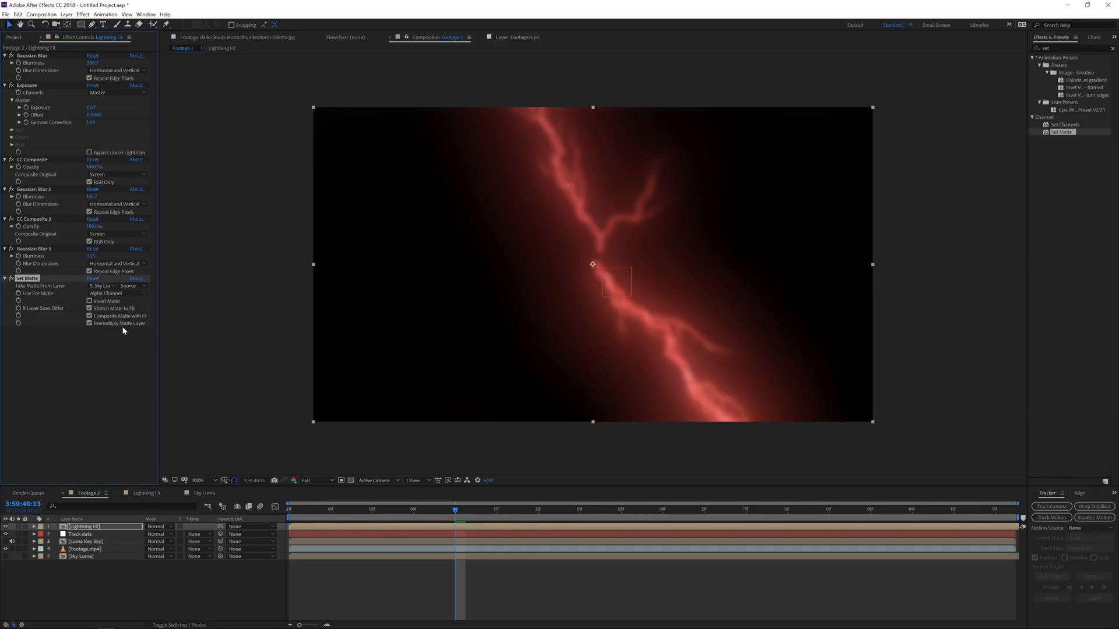
- Invert the matte, solo the Lightning FX layer, and set Use For Matte to Luminance, comparing the lightning with and without the matte
{"action": "left_click", "coordinate": [100, 302]}
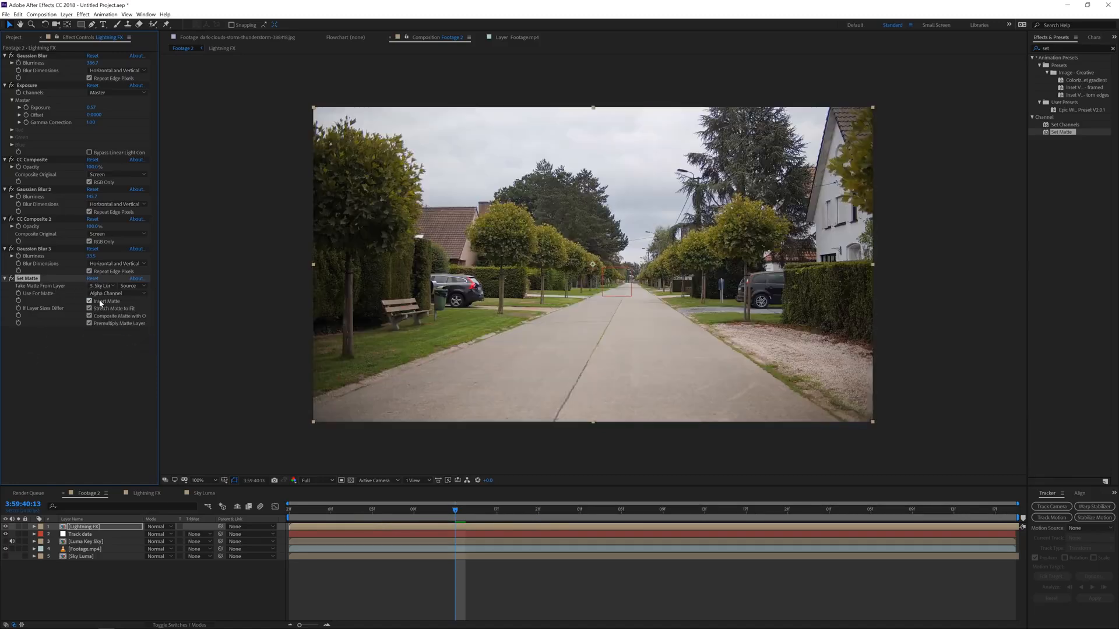
{"action": "left_click", "coordinate": [18, 527]}
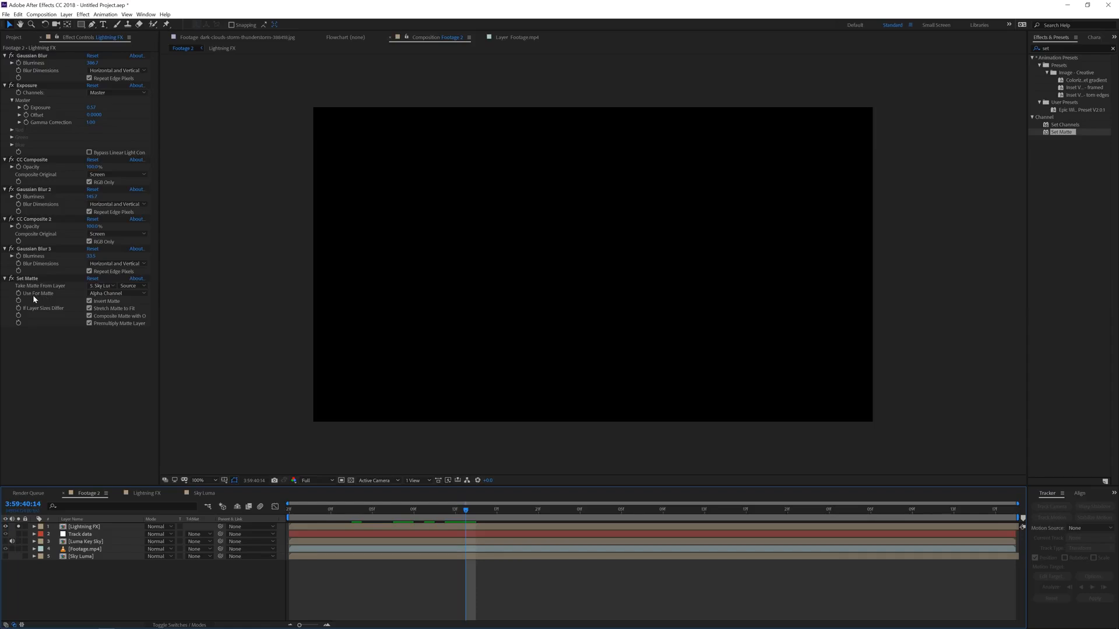
{"action": "left_click", "coordinate": [113, 294]}
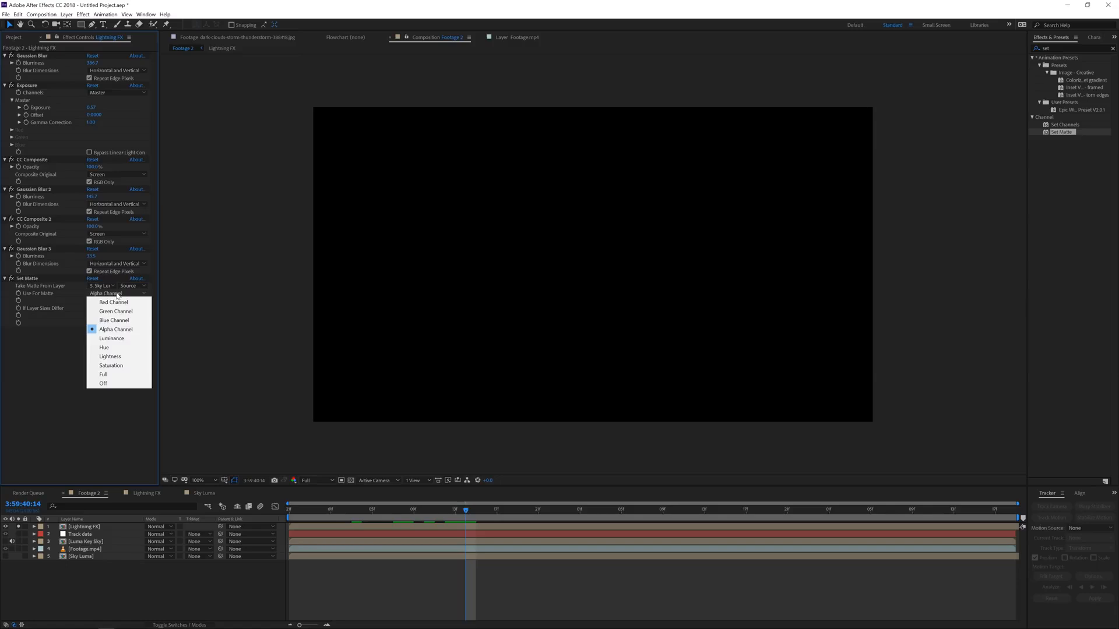
{"action": "left_click", "coordinate": [125, 340]}
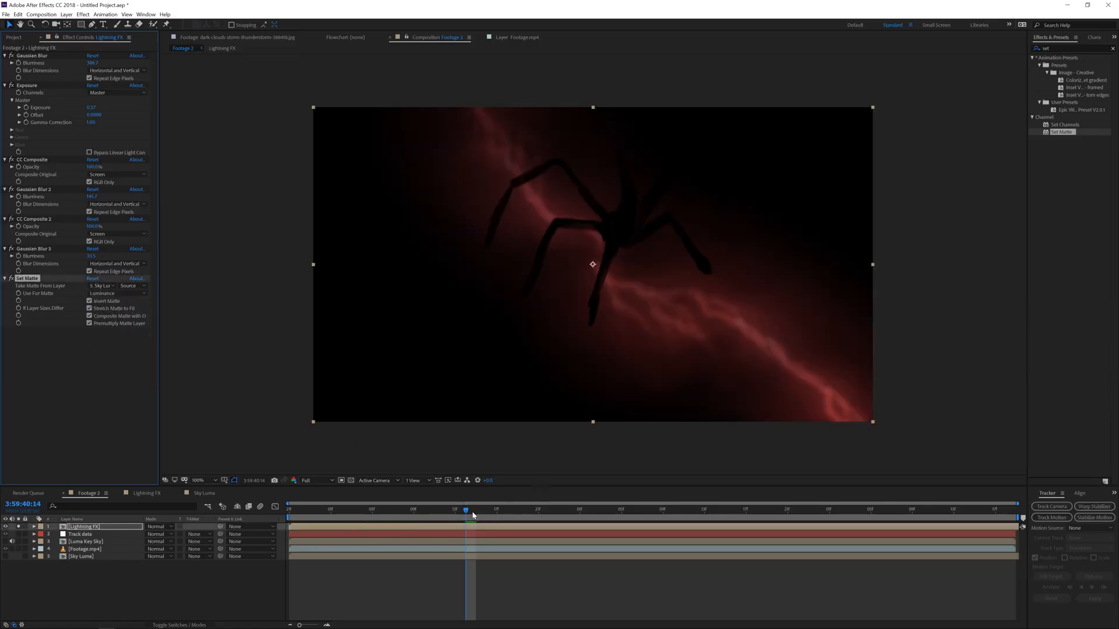
{"action": "left_click", "coordinate": [12, 279]}
{"action": "left_click", "coordinate": [12, 279]}
{"action": "left_click_drag", "start_coordinate": [466, 513], "coordinate": [506, 515]}
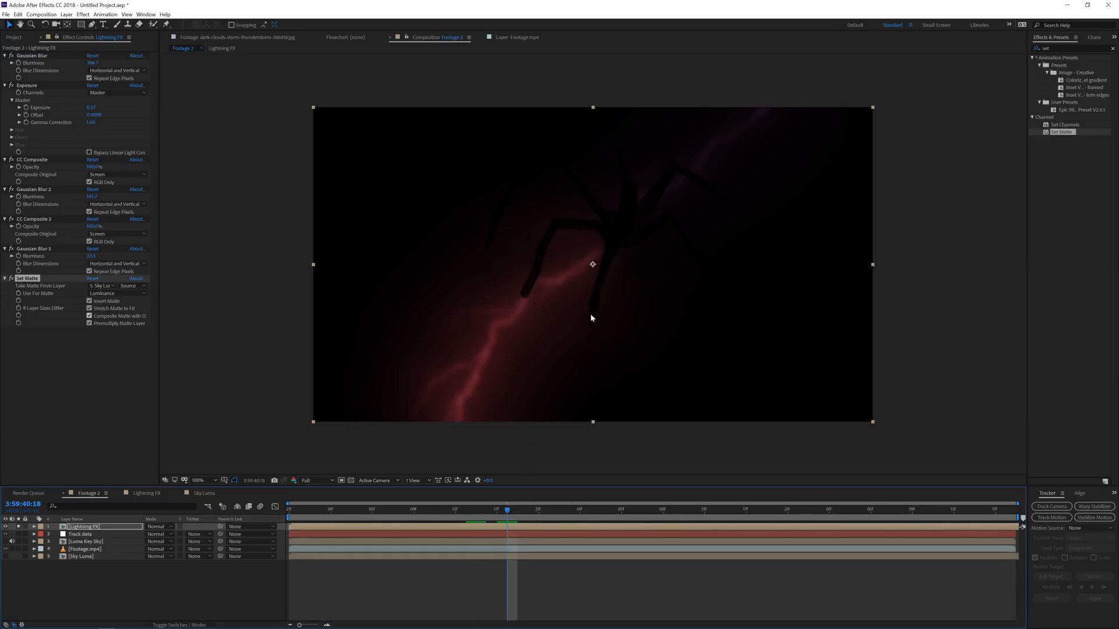
- Add an adjustment layer above the other layers in the Sky Luma composition and apply Curves that darken the shadows
{"action": "left_click", "coordinate": [203, 493]}
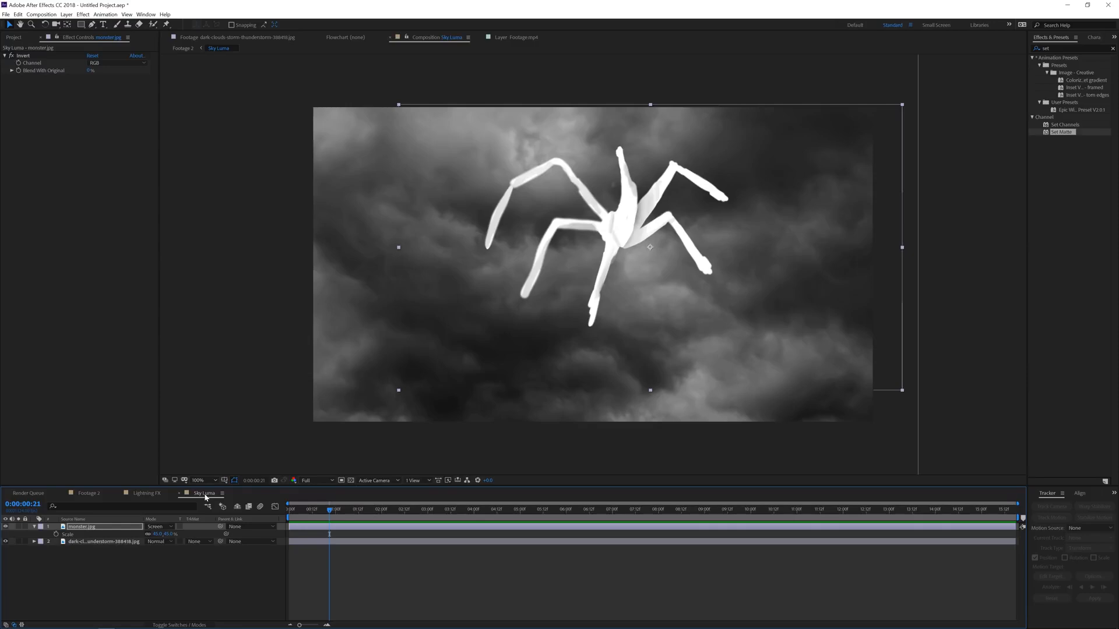
{"action": "right_click", "coordinate": [113, 574]}
{"action": "mouse_move", "coordinate": [139, 492]}
{"action": "left_click", "coordinate": [274, 555]}
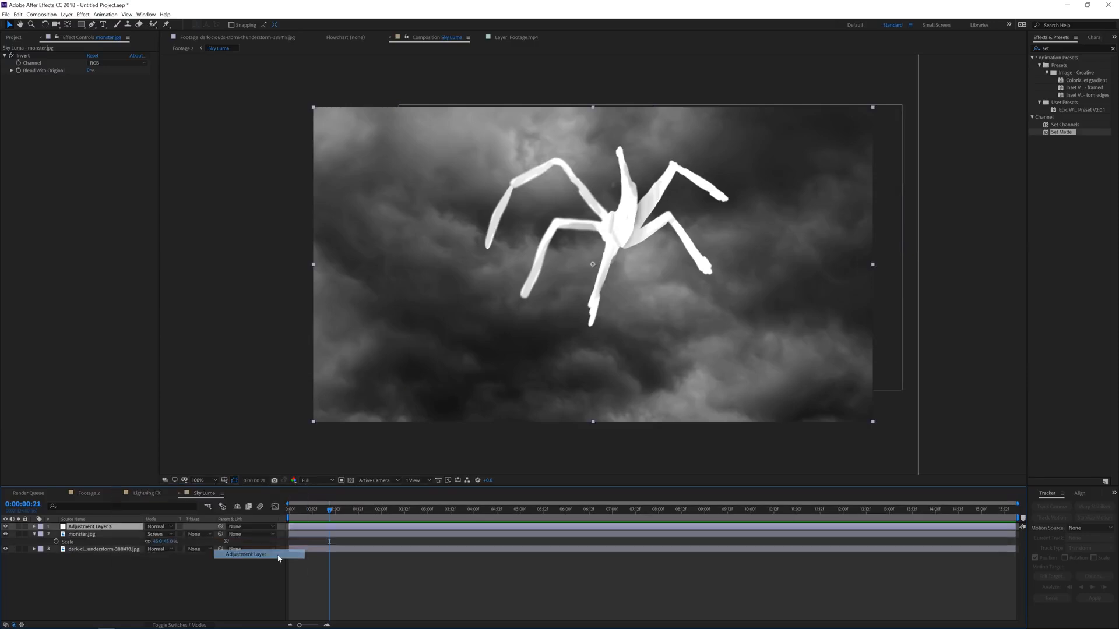
{"action": "left_click", "coordinate": [83, 14]}
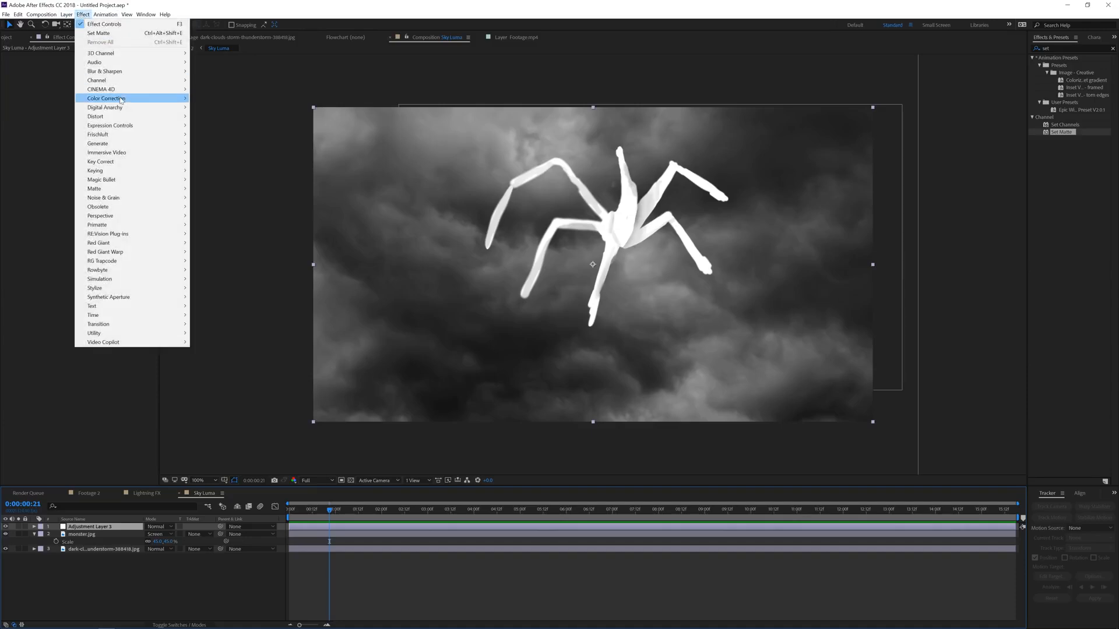
{"action": "mouse_move", "coordinate": [145, 98]}
{"action": "left_click", "coordinate": [228, 264]}
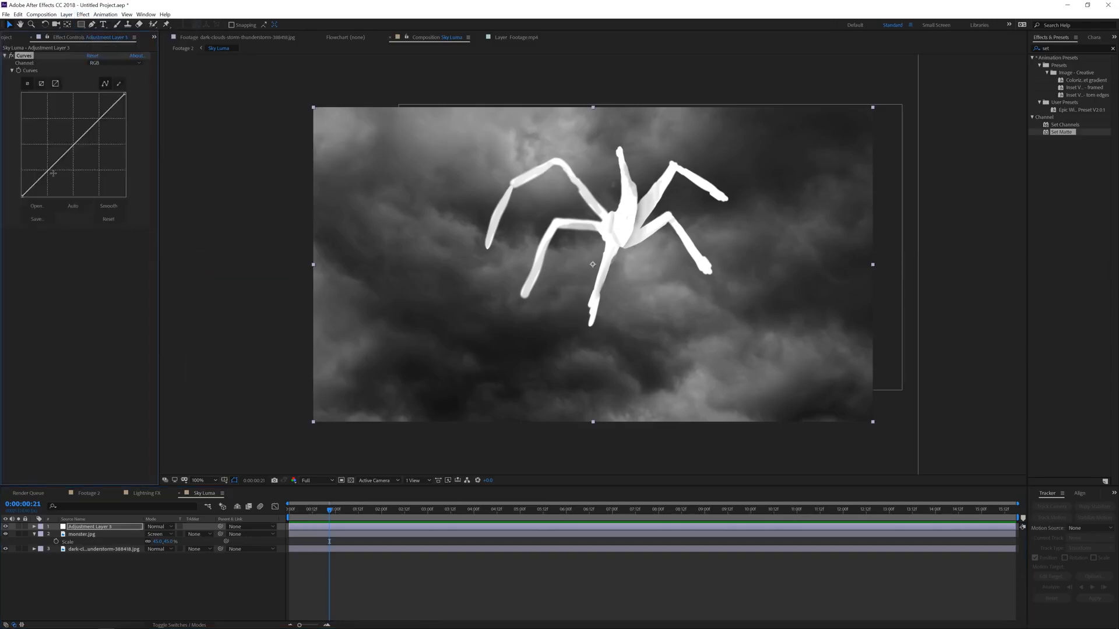
{"action": "left_click_drag", "start_coordinate": [63, 170], "coordinate": [78, 140]}
- Lower the monster.jpg layer's opacity slightly and preview its silhouette in the lightning in the Footage 2 composition
{"action": "left_click", "coordinate": [94, 535]}
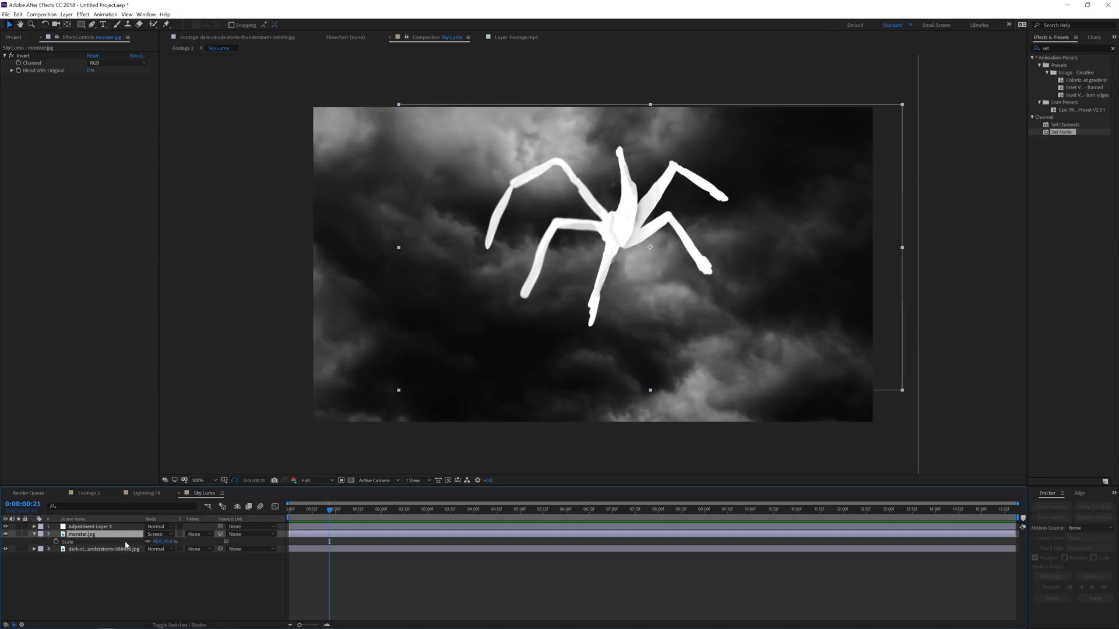
{"action": "key", "text": "t"}
{"action": "left_click_drag", "start_coordinate": [153, 542], "coordinate": [122, 539]}
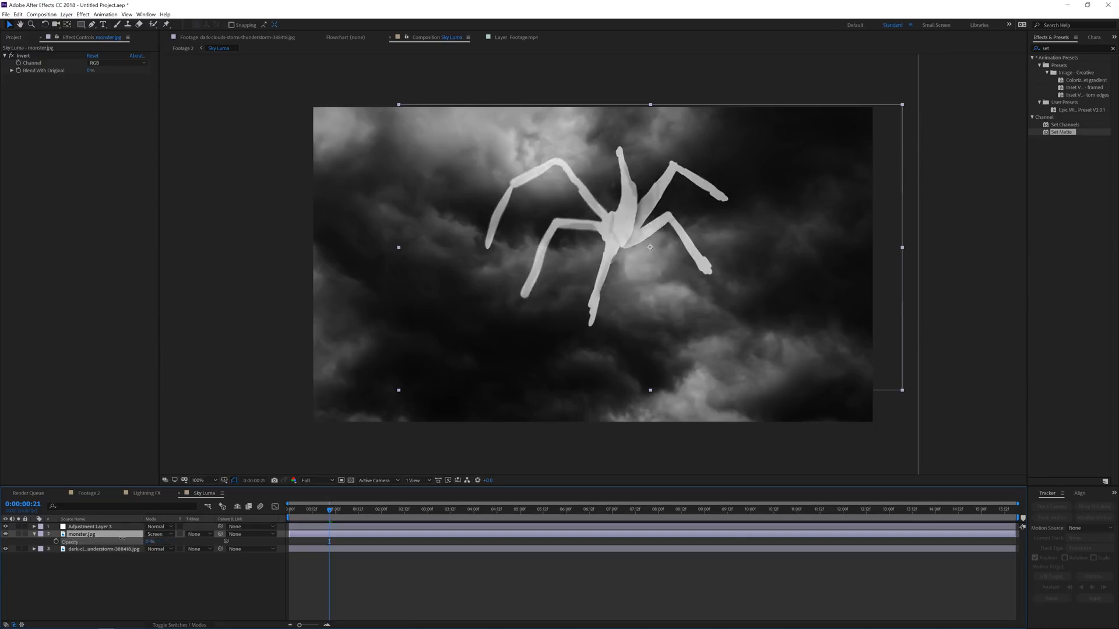
{"action": "left_click", "coordinate": [92, 592]}
{"action": "left_click", "coordinate": [88, 494]}
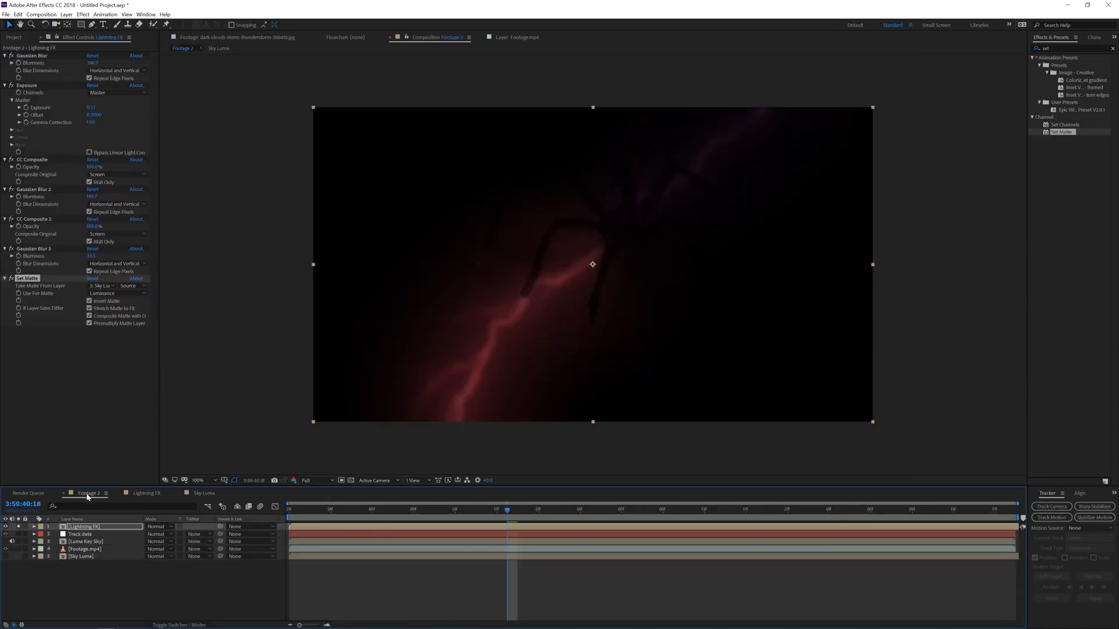
{"action": "left_click_drag", "start_coordinate": [515, 517], "coordinate": [619, 525]}
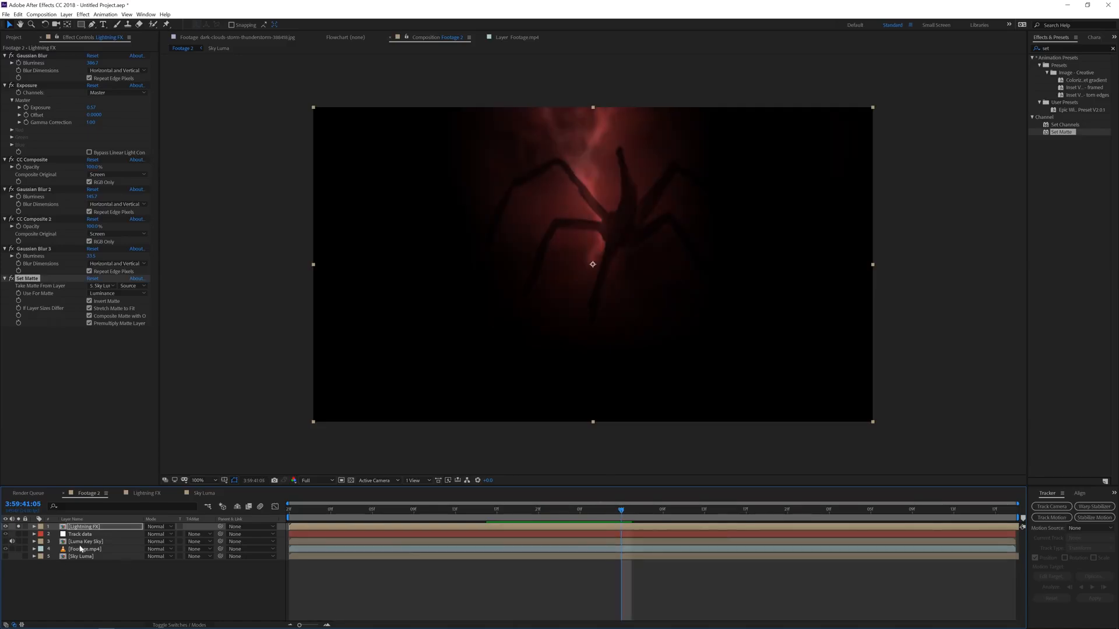
- Unsolo the Lightning FX layer and move it between the Luma Key Sky and Footage.mp4 layers
{"action": "left_click", "coordinate": [79, 527]}
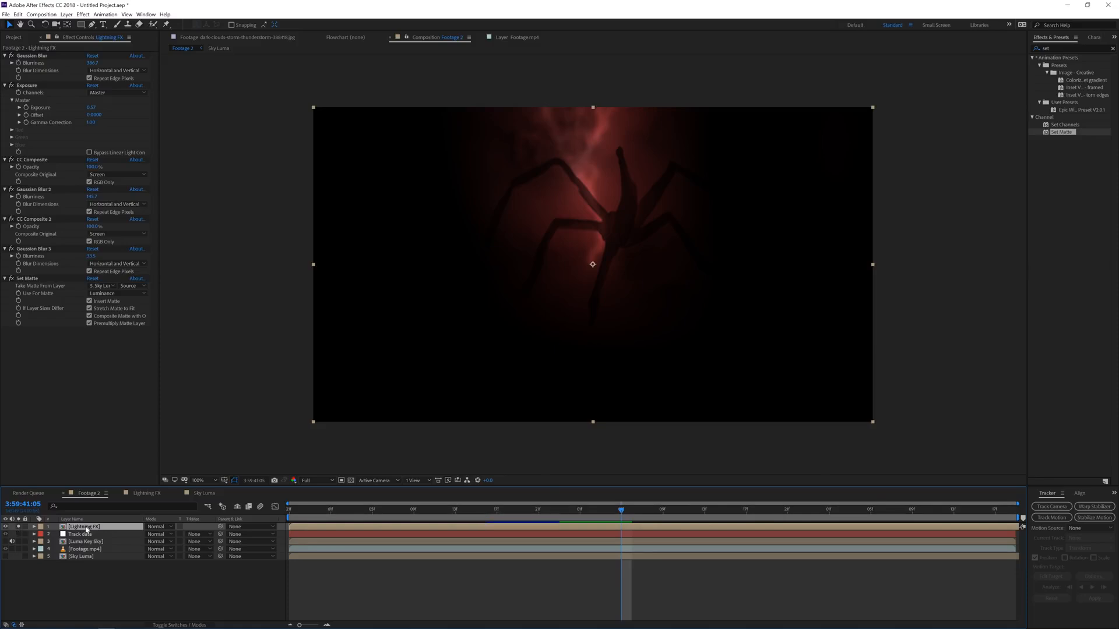
{"action": "left_click", "coordinate": [18, 526]}
{"action": "mouse_move", "coordinate": [86, 527]}
{"action": "left_mouse_down"}
{"action": "mouse_move", "coordinate": [98, 549]}
{"action": "mouse_move", "coordinate": [87, 548]}
{"action": "left_mouse_up"}
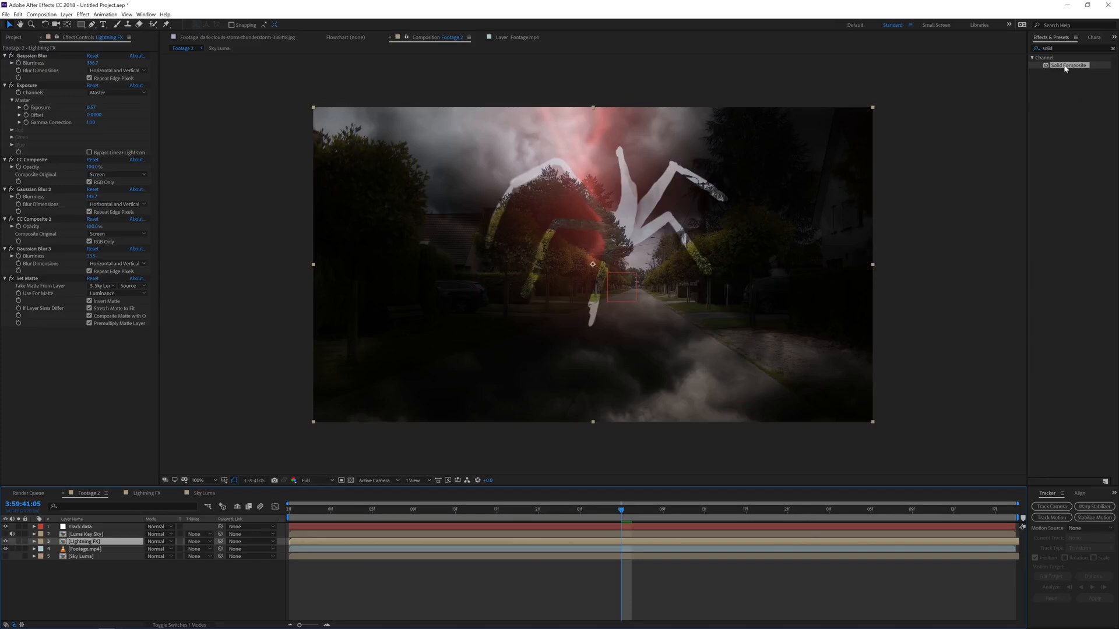
- Add a Solid Composite effect with a black color below Set Matte on the Lightning FX layer and preview several lightning strikes
{"action": "left_click_drag", "start_coordinate": [1065, 68], "coordinate": [43, 437]}
{"action": "left_click", "coordinate": [90, 346]}
{"action": "key", "text": "Return"}
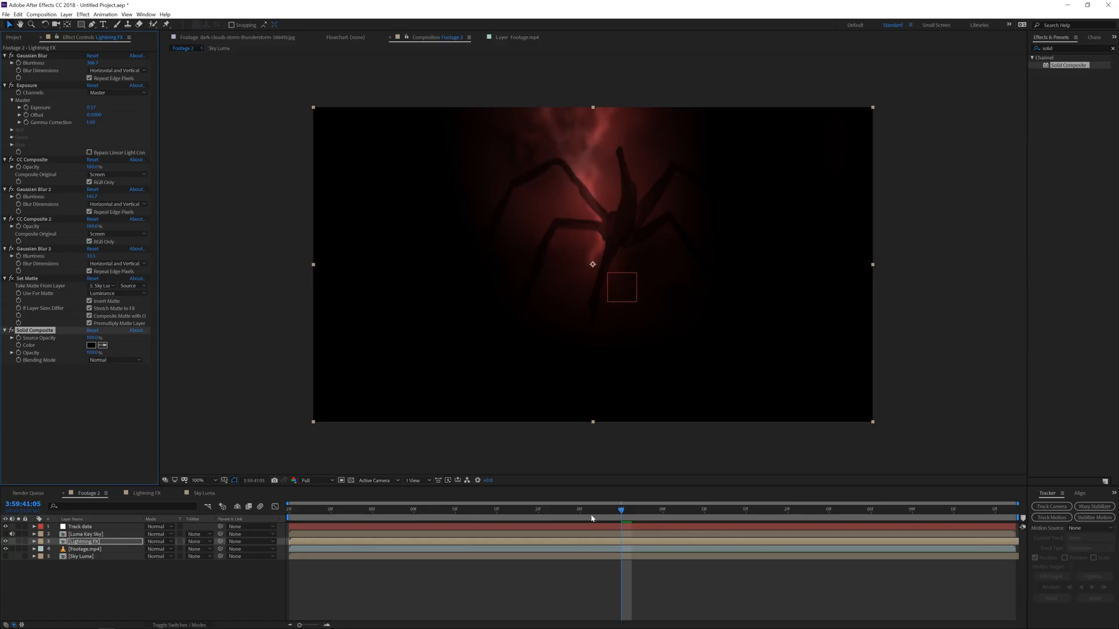
{"action": "left_click_drag", "start_coordinate": [591, 518], "coordinate": [466, 518]}
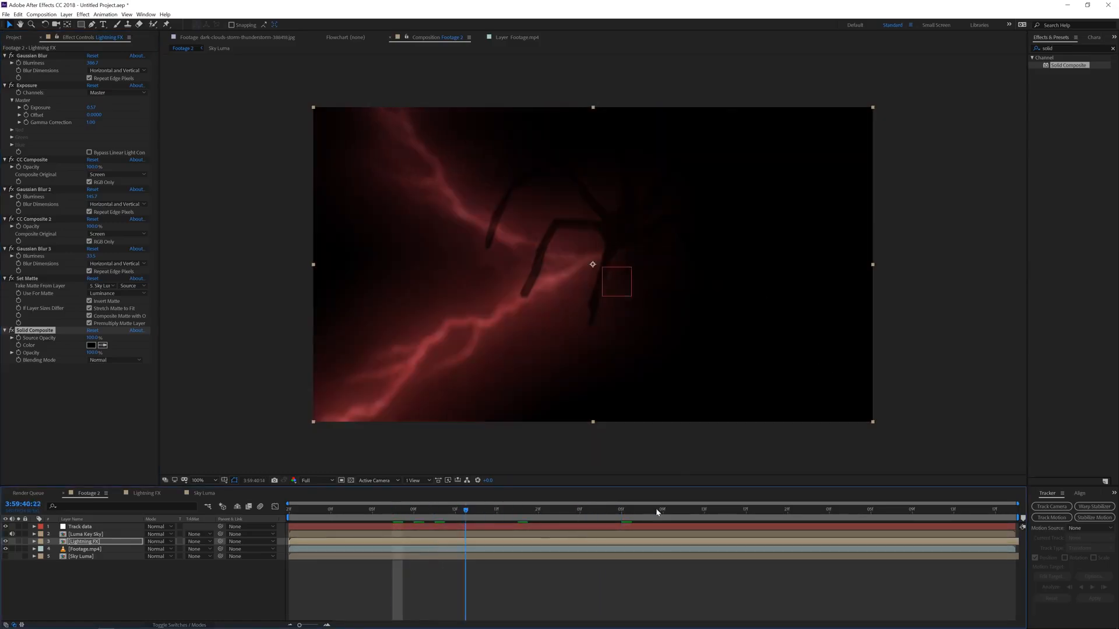
{"action": "left_click_drag", "start_coordinate": [656, 513], "coordinate": [714, 510]}
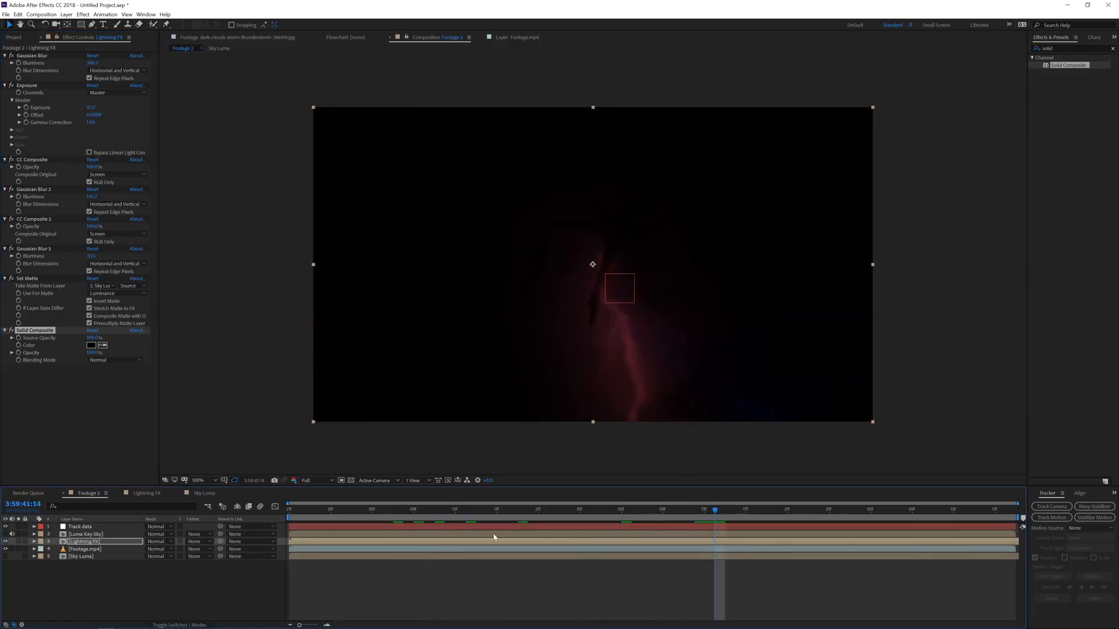
- Pre-compose the Lightning FX layer, moving all attributes into the new composition, and open that composition
{"action": "left_click", "coordinate": [461, 543]}
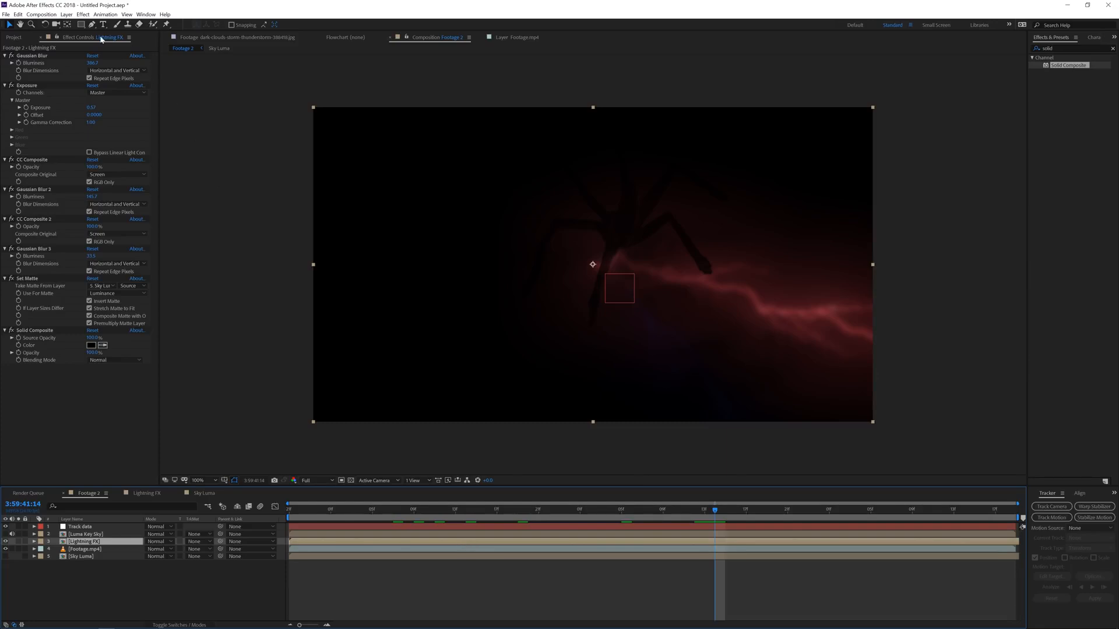
{"action": "left_click", "coordinate": [67, 14]}
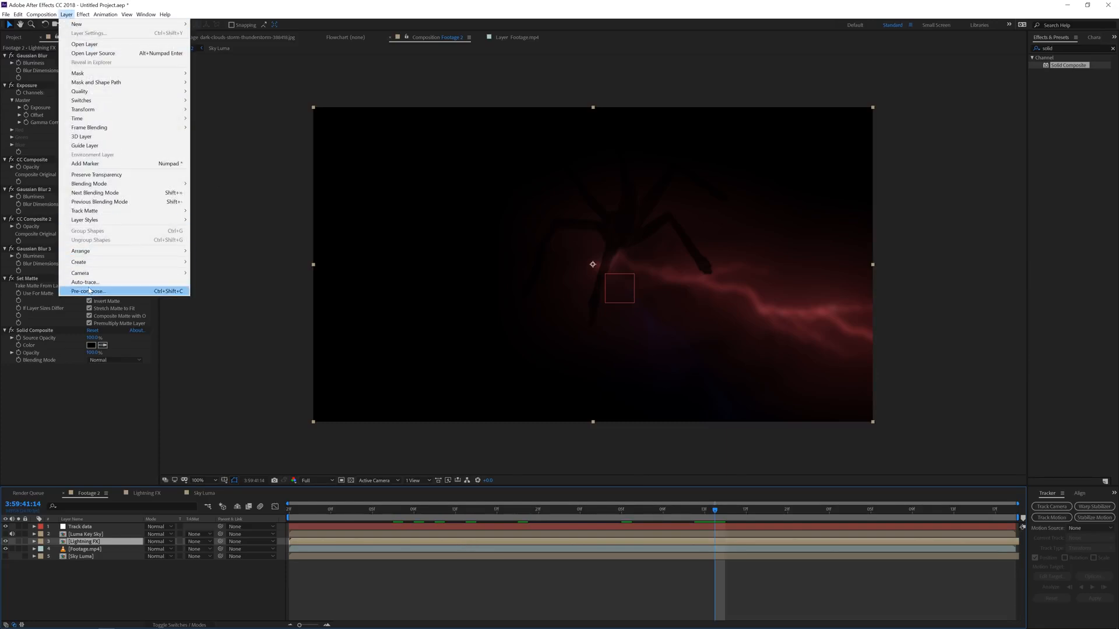
{"action": "left_click", "coordinate": [89, 291]}
{"action": "left_click", "coordinate": [665, 438]}
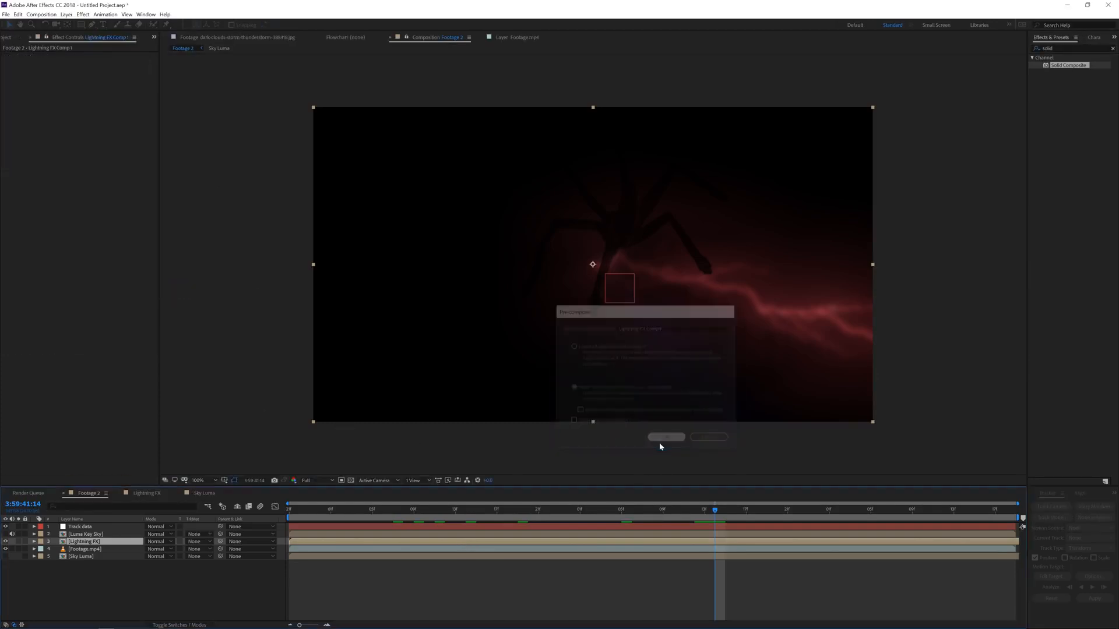
{"action": "double_click", "coordinate": [529, 544]}
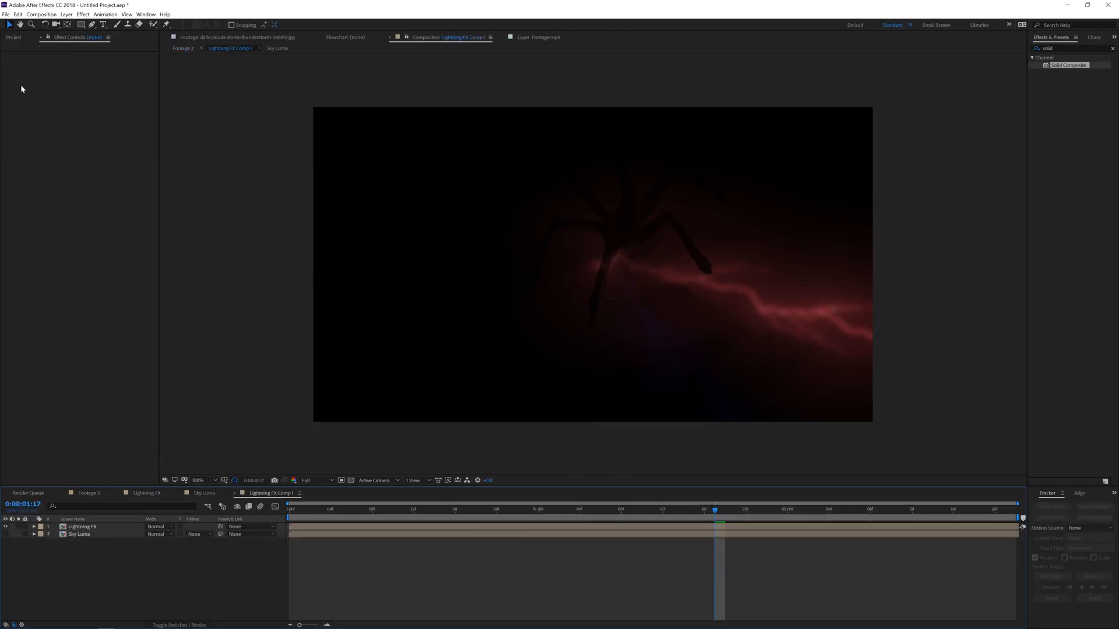
- Place the dark clouds thunderstorm image beneath all layers of Lightning FX Comp 1 and set the Lightning FX layer's blending mode to Screen
{"action": "left_click", "coordinate": [13, 37]}
{"action": "left_click", "coordinate": [39, 116]}
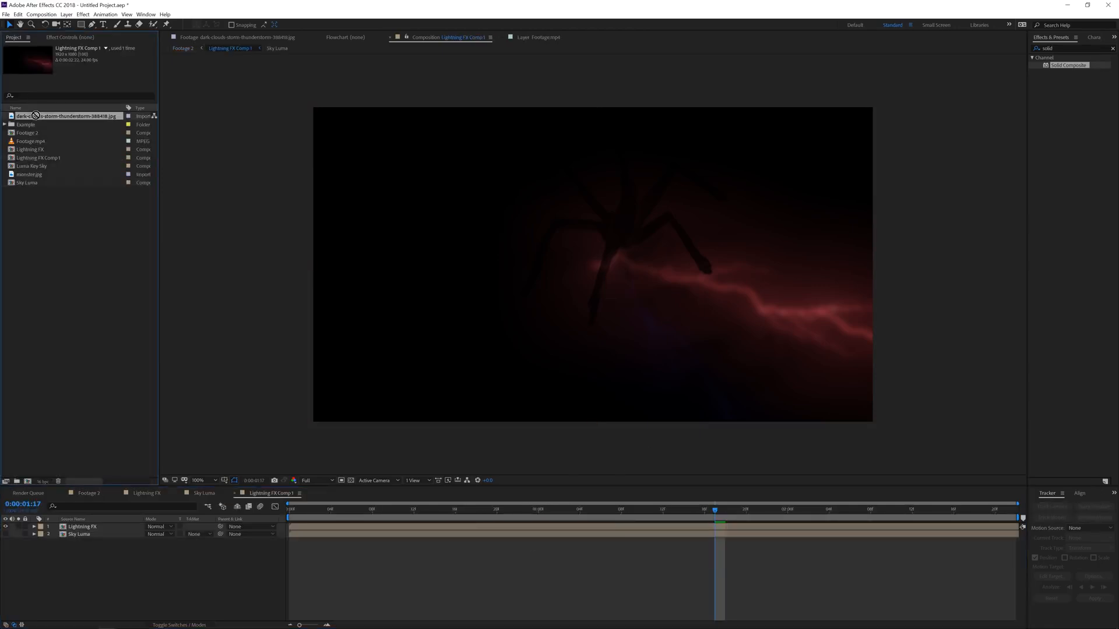
{"action": "left_click_drag", "start_coordinate": [39, 116], "coordinate": [146, 545]}
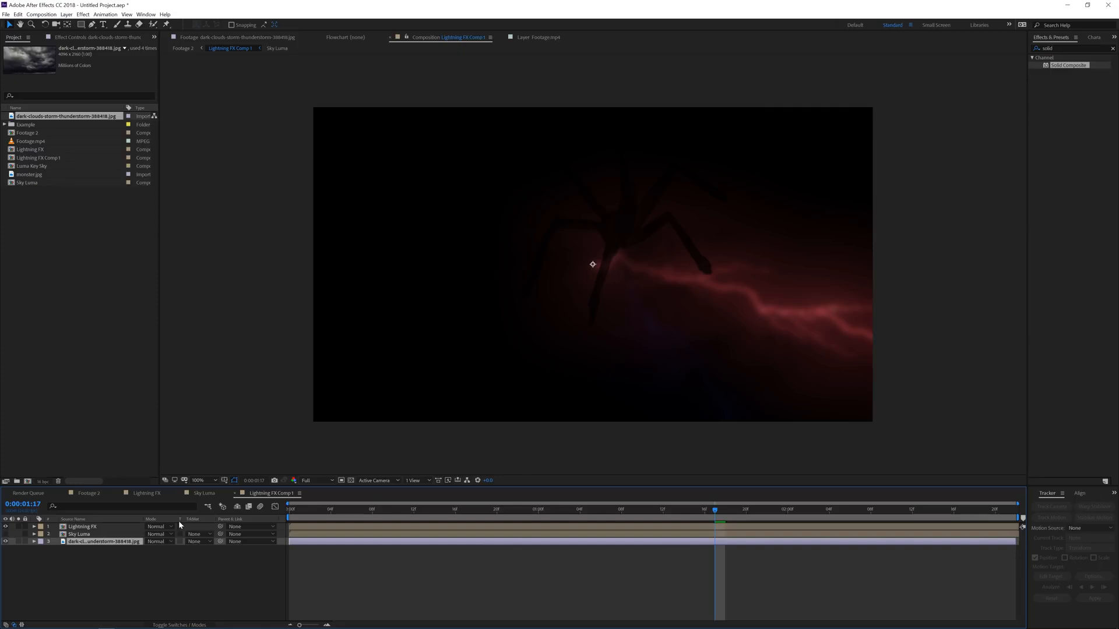
{"action": "left_click", "coordinate": [71, 528]}
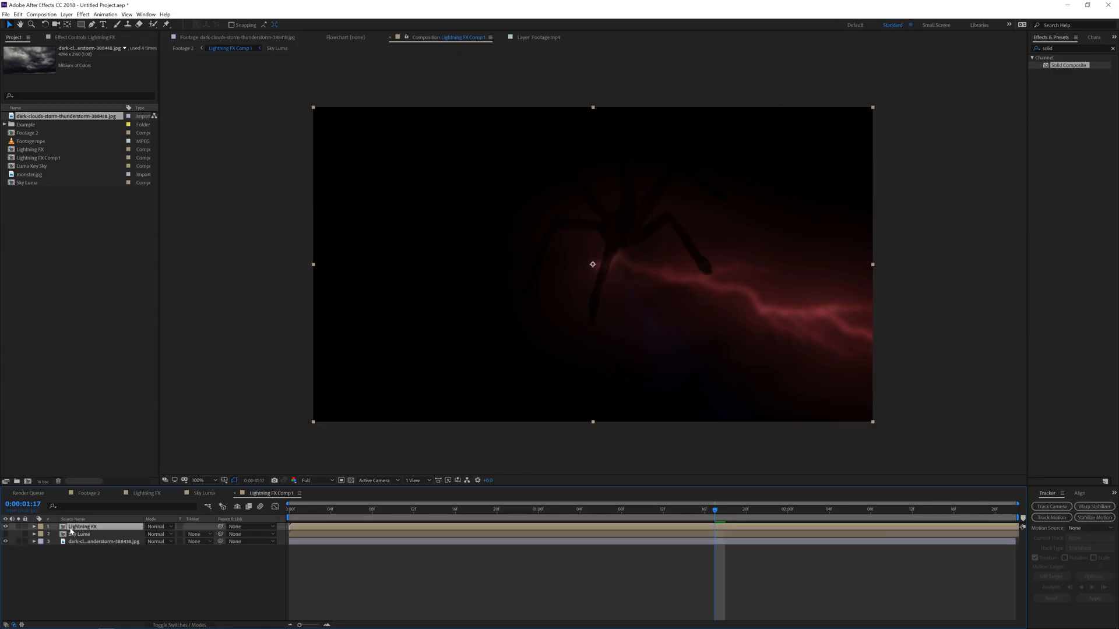
{"action": "left_click", "coordinate": [168, 526]}
{"action": "left_click", "coordinate": [164, 273]}
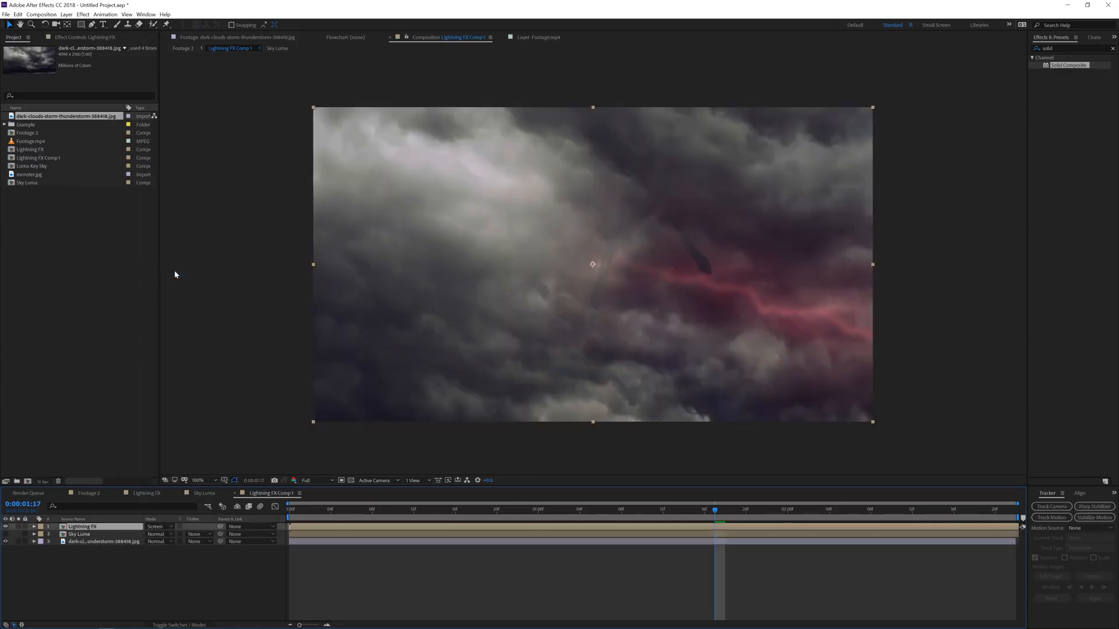
- Apply Tint and Curves effects to the dark clouds layer, pulling down the curve's midpoint and white end to darken the clouds
{"action": "left_click", "coordinate": [117, 541]}
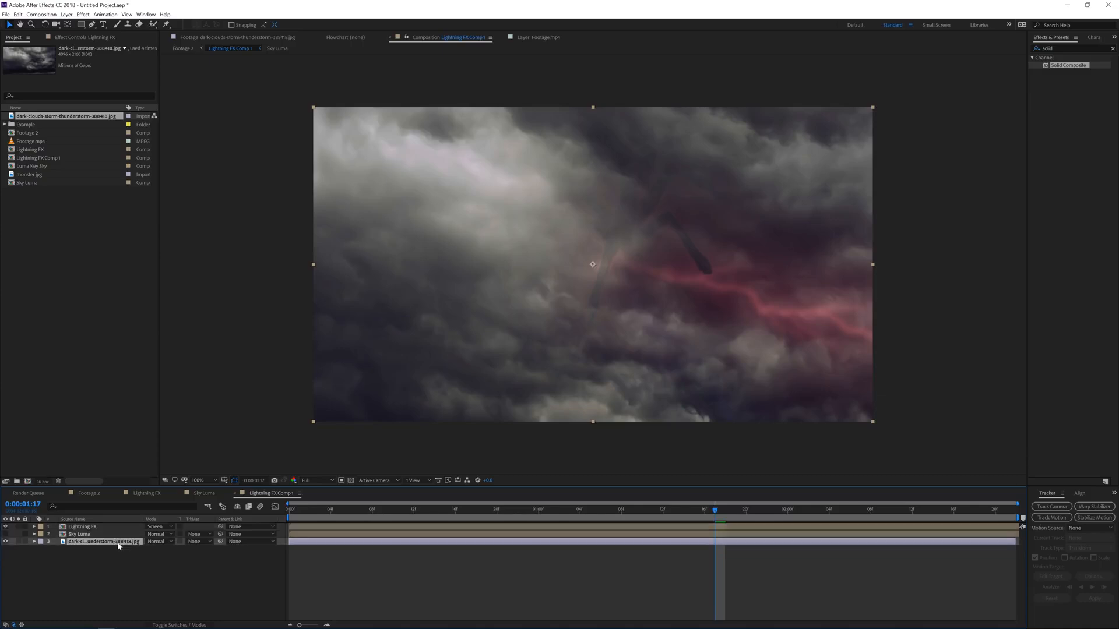
{"action": "left_click", "coordinate": [83, 14]}
{"action": "mouse_move", "coordinate": [120, 98]}
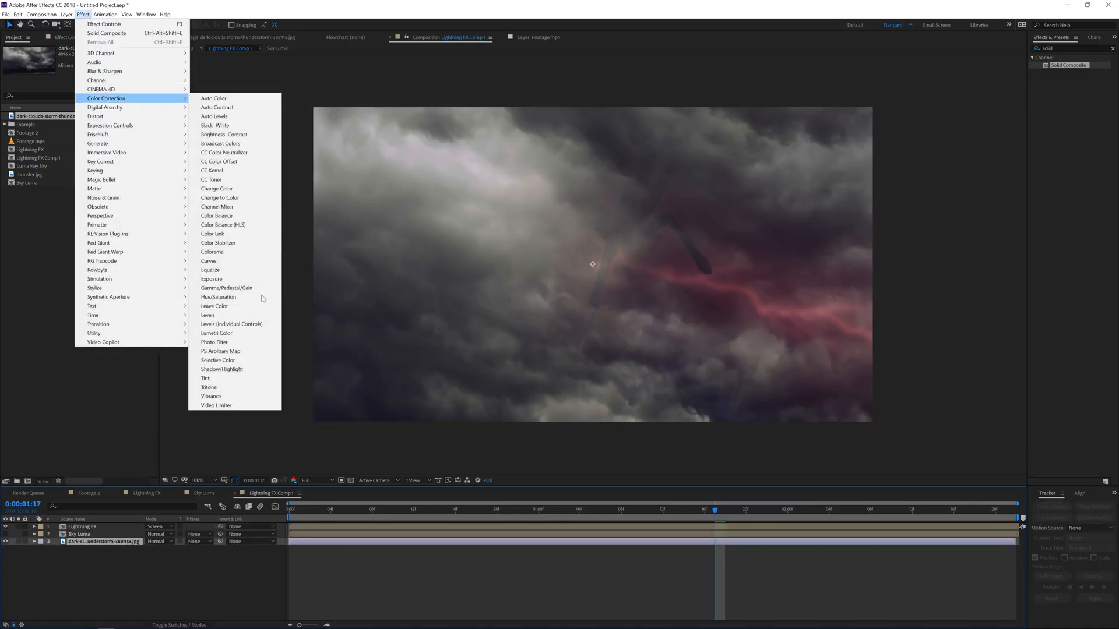
{"action": "left_click", "coordinate": [227, 377]}
{"action": "left_click", "coordinate": [82, 14]}
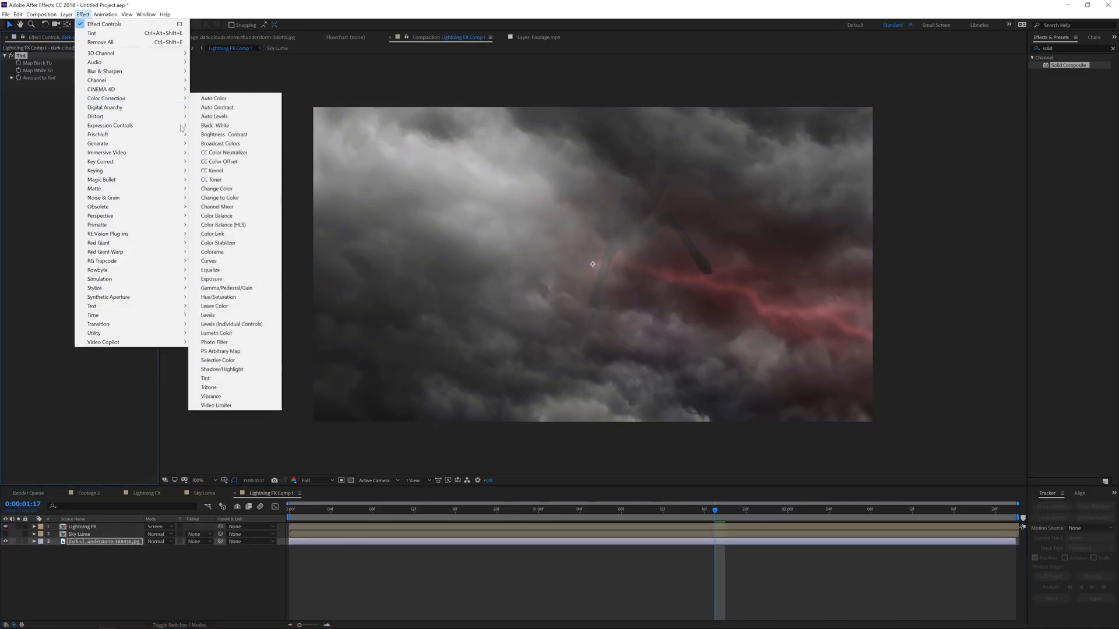
{"action": "left_click", "coordinate": [233, 260]}
{"action": "left_click_drag", "start_coordinate": [71, 184], "coordinate": [71, 203]}
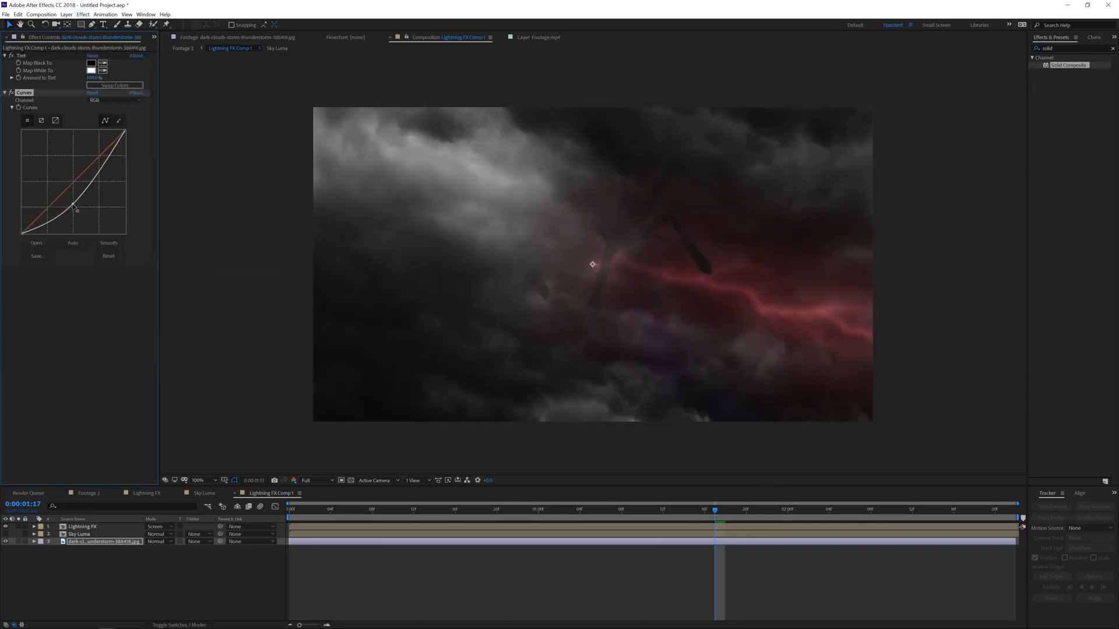
{"action": "left_click", "coordinate": [735, 509]}
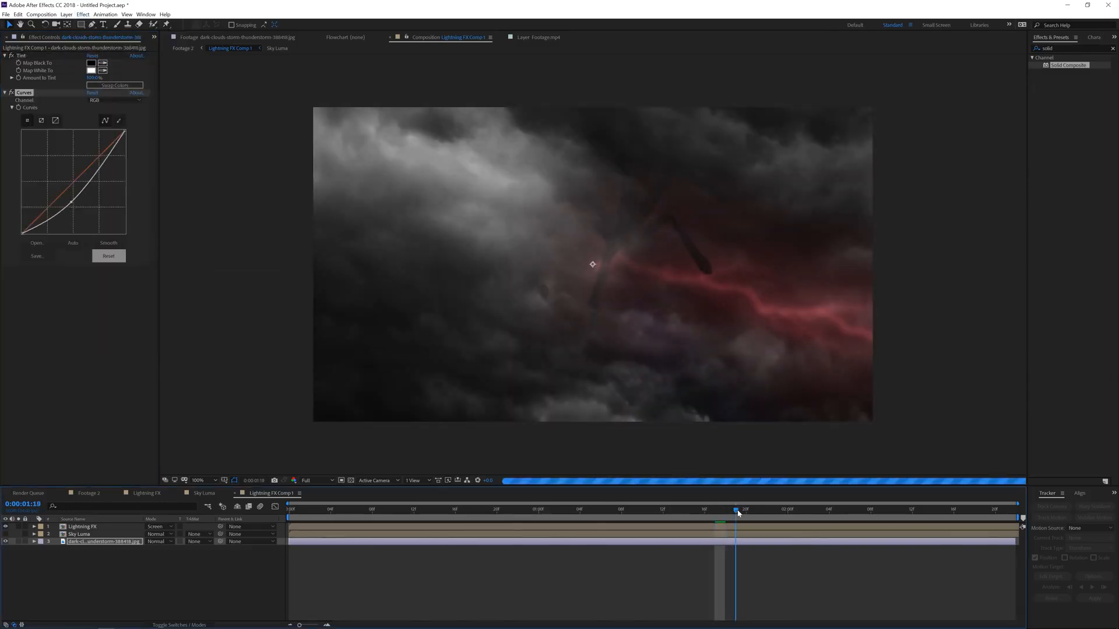
{"action": "left_click_drag", "start_coordinate": [124, 133], "coordinate": [69, 221]}
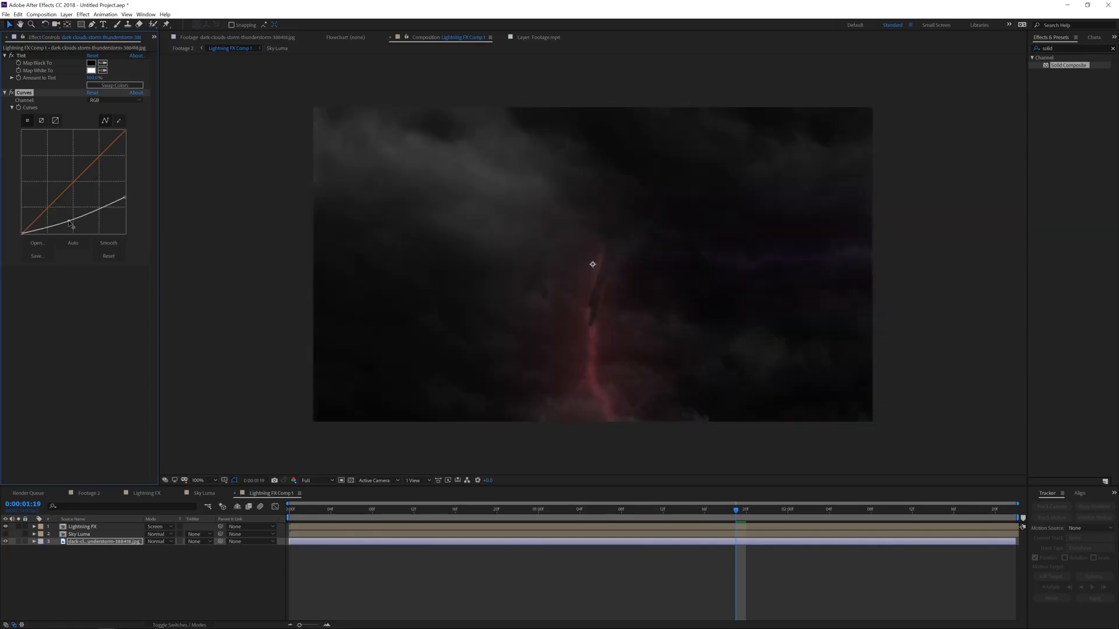
- Set the Tint effect's Map White To color on the clouds layer to a soft red and preview it across the lightning strikes
{"action": "left_click", "coordinate": [92, 70]}
{"action": "left_click", "coordinate": [202, 283]}
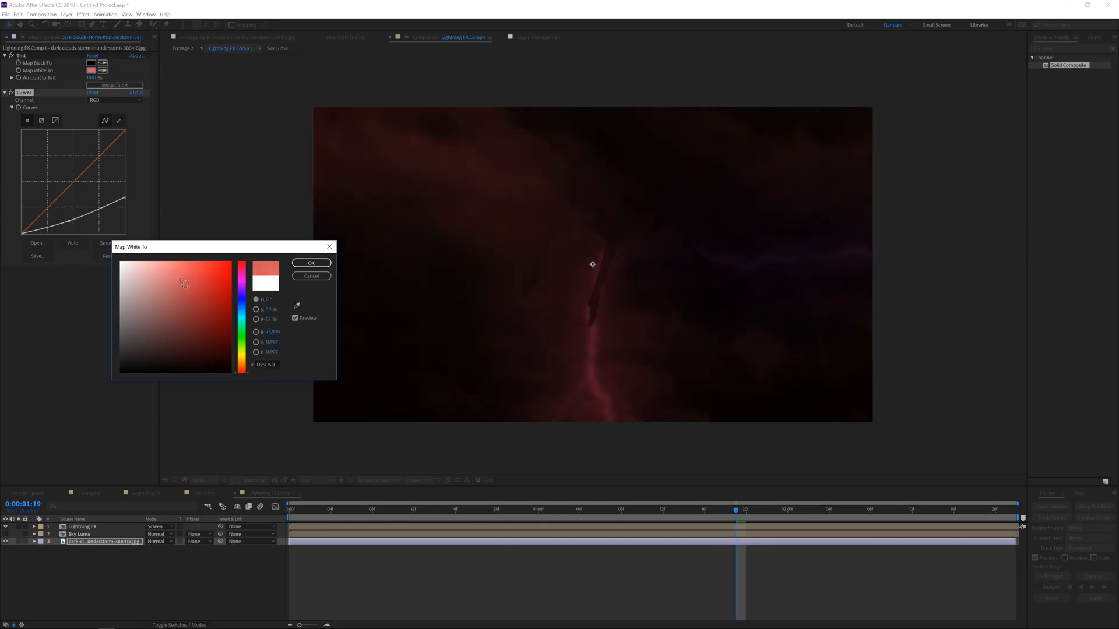
{"action": "left_click", "coordinate": [311, 262]}
{"action": "left_click", "coordinate": [503, 536]}
{"action": "left_click_drag", "start_coordinate": [503, 537], "coordinate": [592, 532]}
{"action": "left_click", "coordinate": [591, 544]}
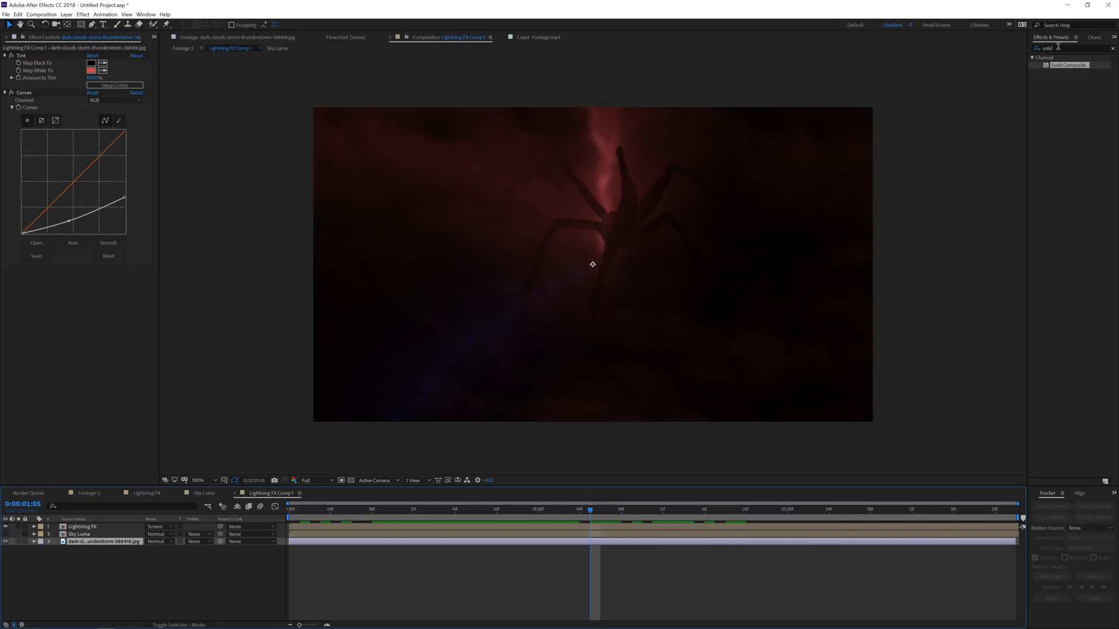
- Create a composition-sized black solid directly above the dark clouds layer
{"action": "right_click", "coordinate": [134, 590]}
{"action": "mouse_move", "coordinate": [172, 505]}
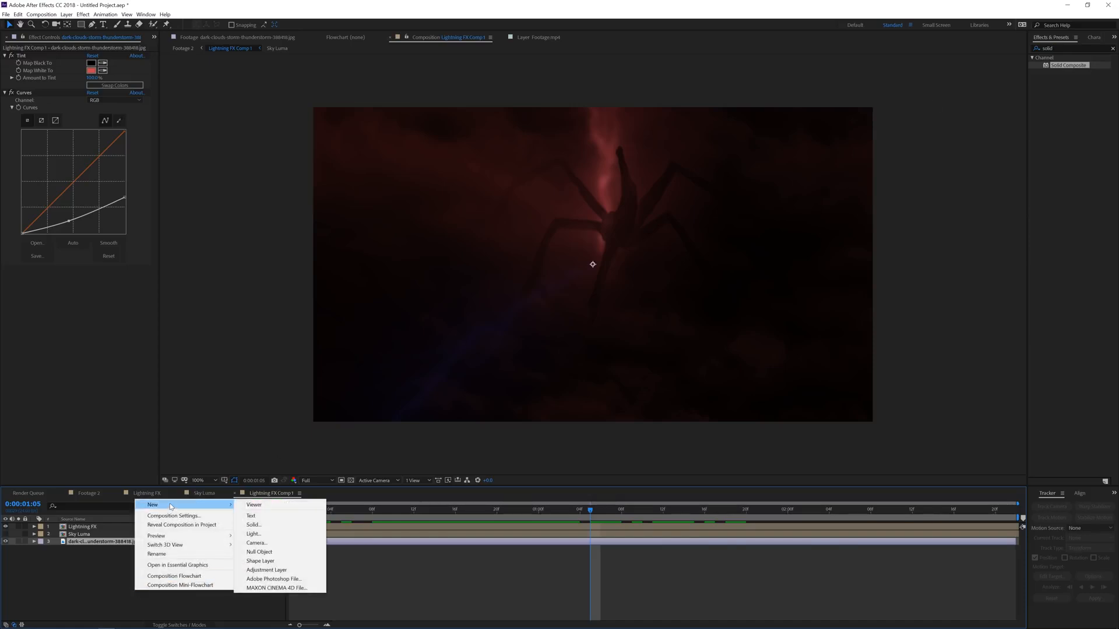
{"action": "left_click", "coordinate": [262, 527]}
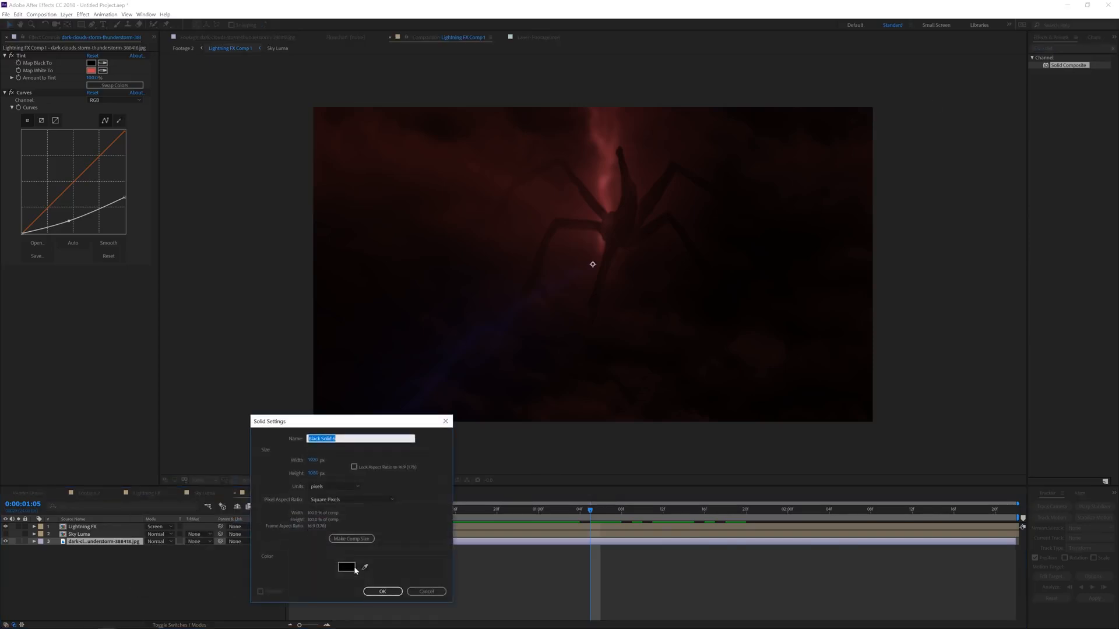
{"action": "left_click", "coordinate": [383, 592]}
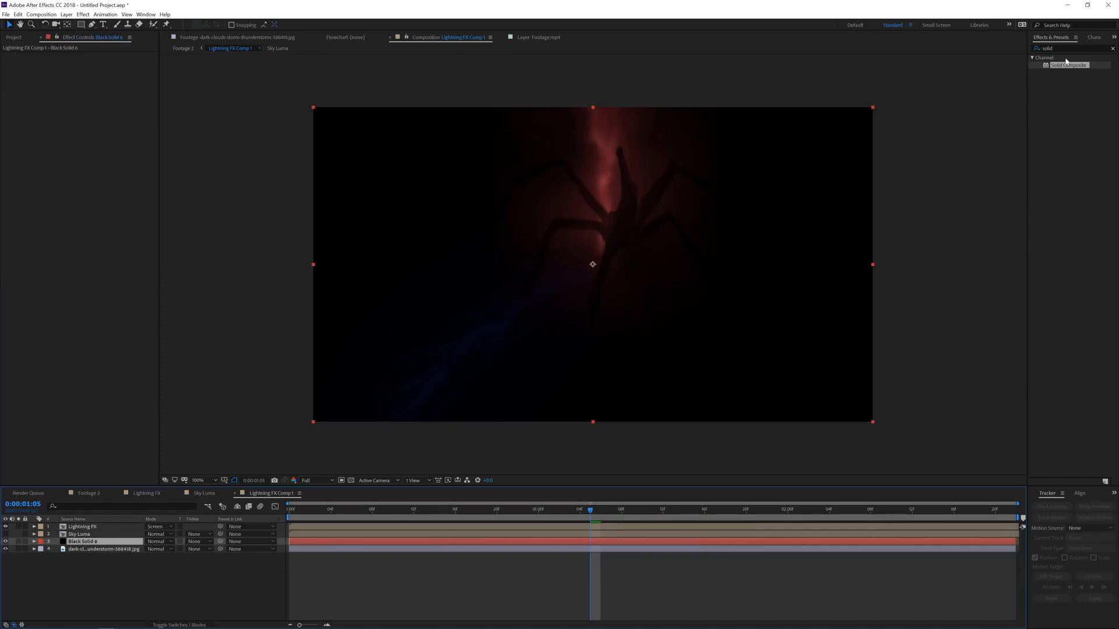
- Search the presets for "atmo", try Atmospheric Smoke 03 on the black solid, and replace it with Atmospheric Smoke 01, deleting the first Fractal Noise
{"action": "left_click", "coordinate": [1047, 49]}
{"action": "type", "text": "atmo"}
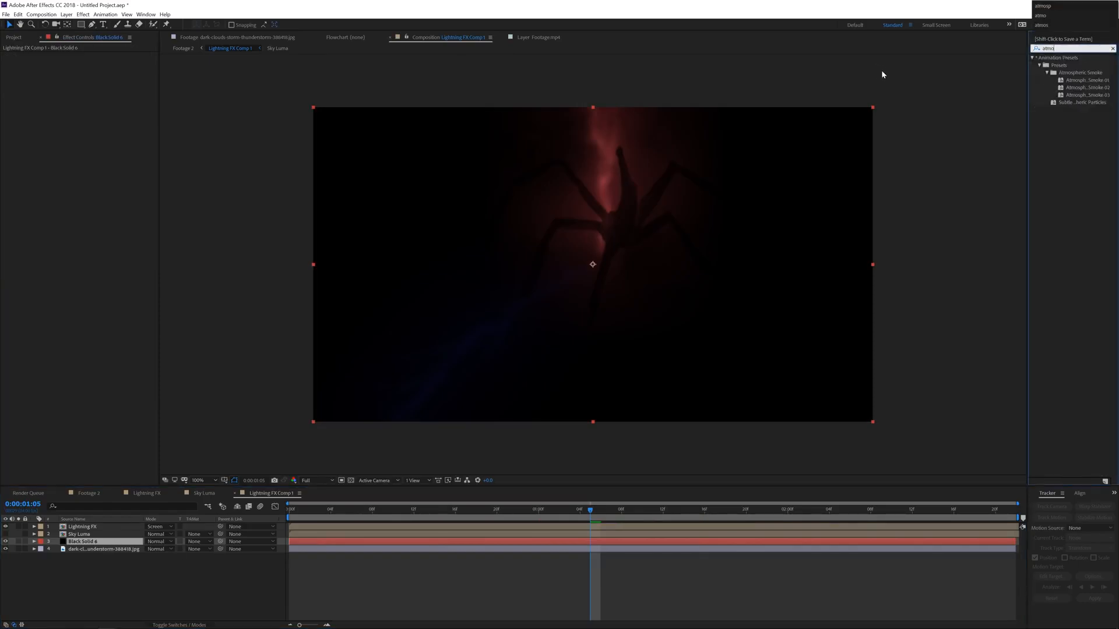
{"action": "left_click_drag", "start_coordinate": [1087, 94], "coordinate": [95, 544]}
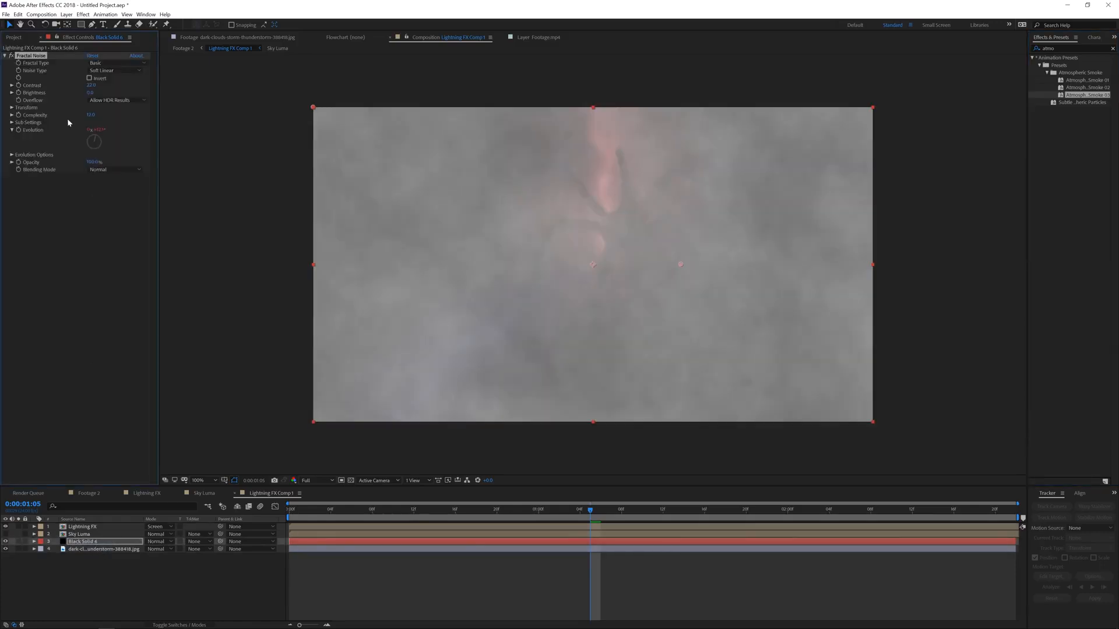
{"action": "left_click_drag", "start_coordinate": [1090, 81], "coordinate": [60, 209]}
{"action": "left_click", "coordinate": [35, 56]}
{"action": "key", "text": "Delete"}
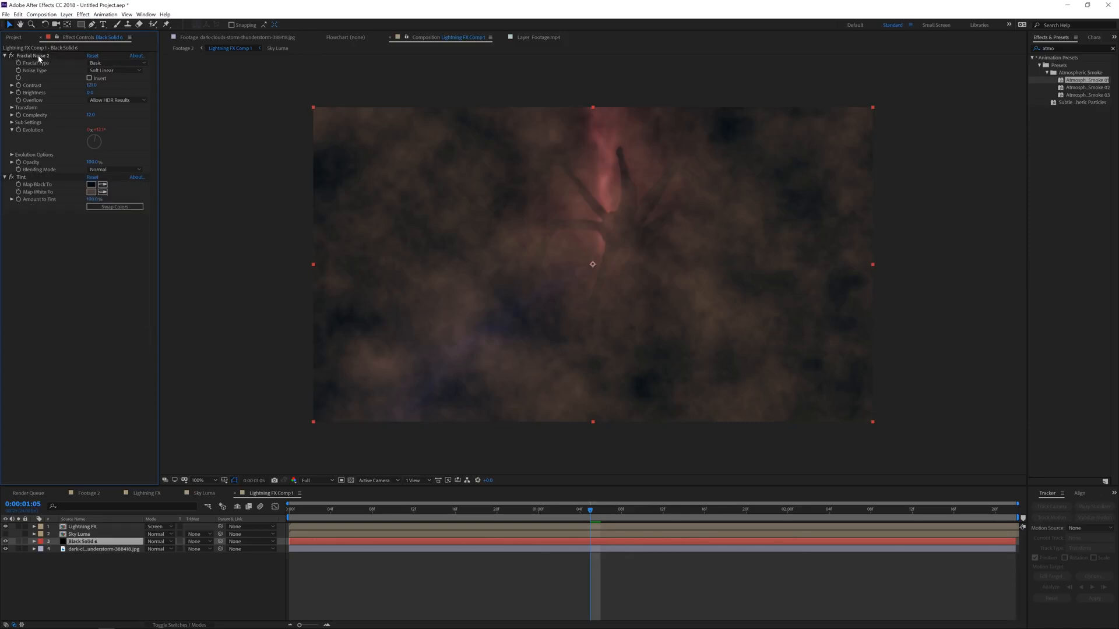
- Set the Tint effect's Map White To color on the black smoke solid to a dark red
{"action": "left_click", "coordinate": [91, 192]}
{"action": "left_click_drag", "start_coordinate": [177, 272], "coordinate": [241, 261]}
{"action": "left_click_drag", "start_coordinate": [199, 297], "coordinate": [196, 341]}
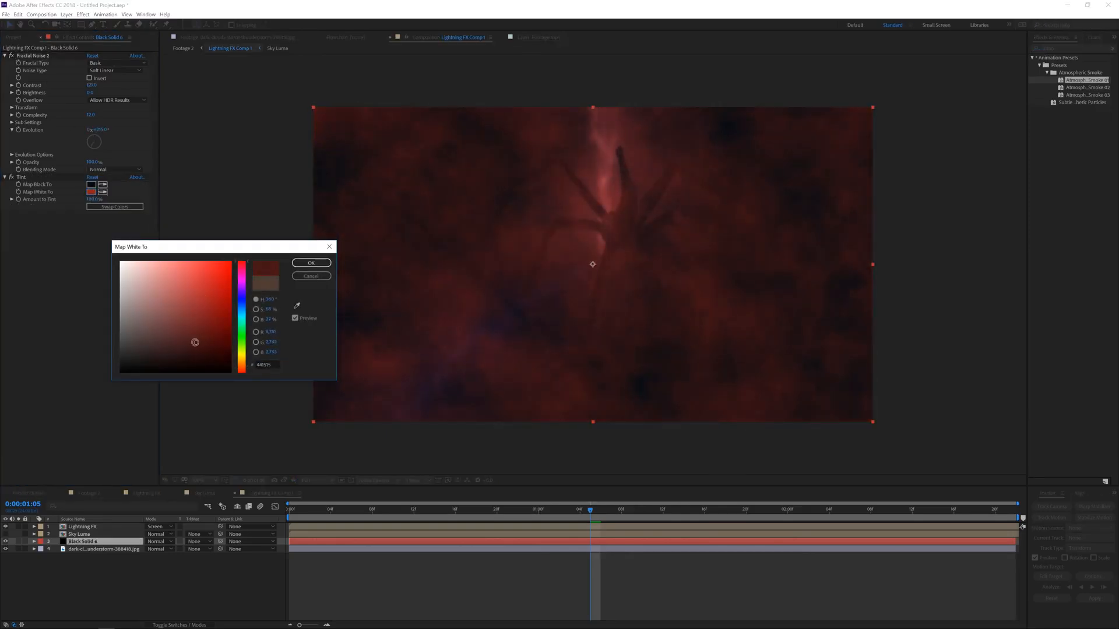
{"action": "key", "text": "Return"}
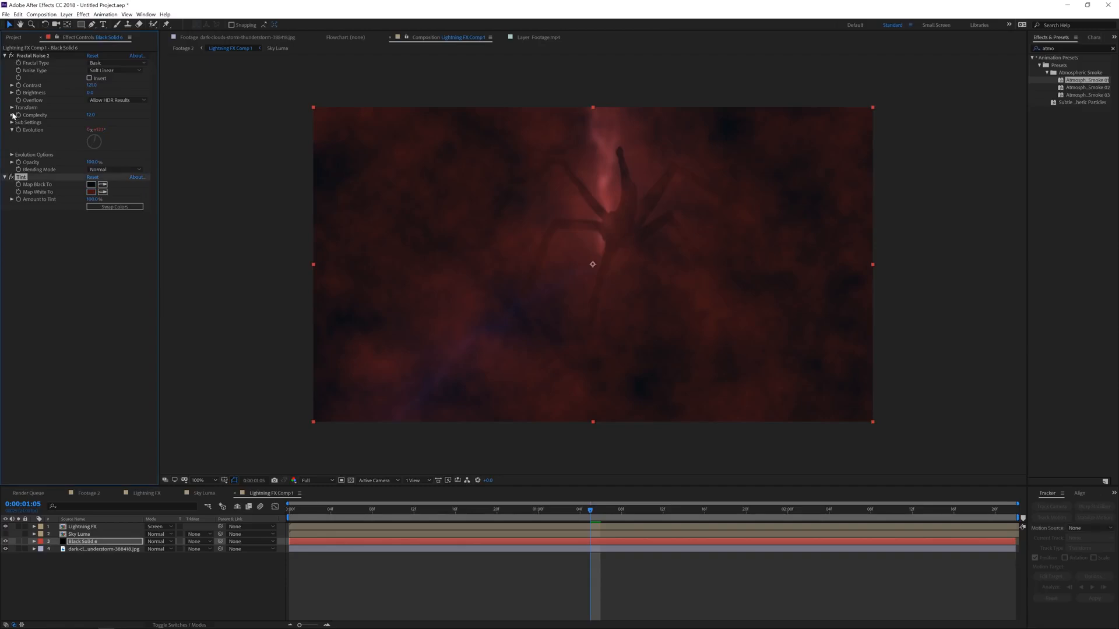
- Set the Fractal Noise transform scale on the smoke solid to 1500
{"action": "left_click", "coordinate": [12, 108]}
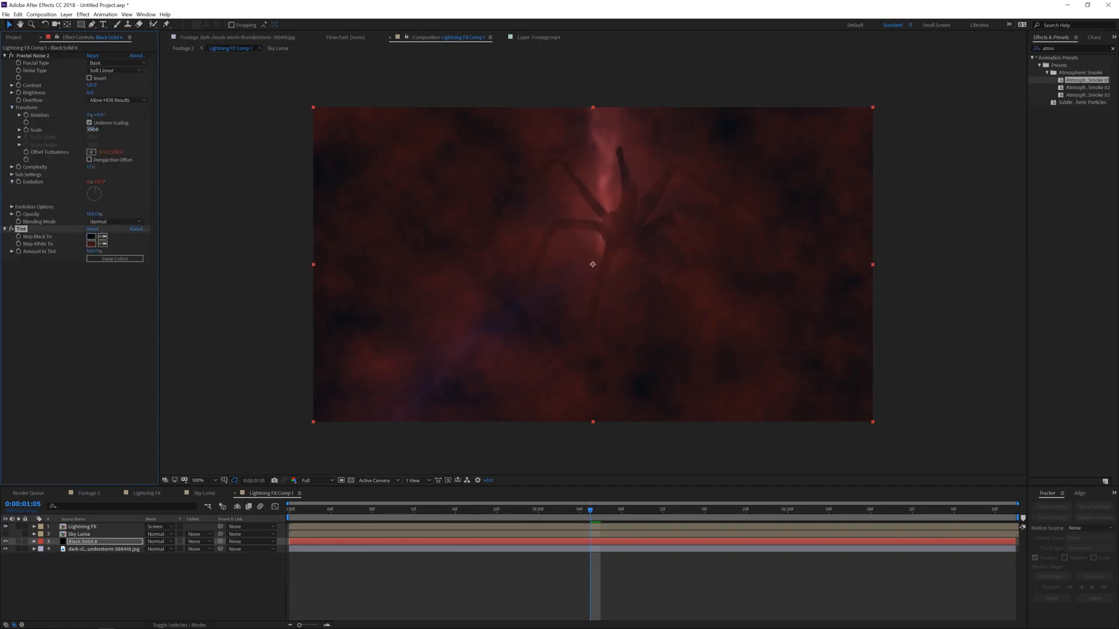
{"action": "left_click", "coordinate": [92, 129]}
{"action": "type", "text": "1500"}
{"action": "left_click", "coordinate": [89, 323]}
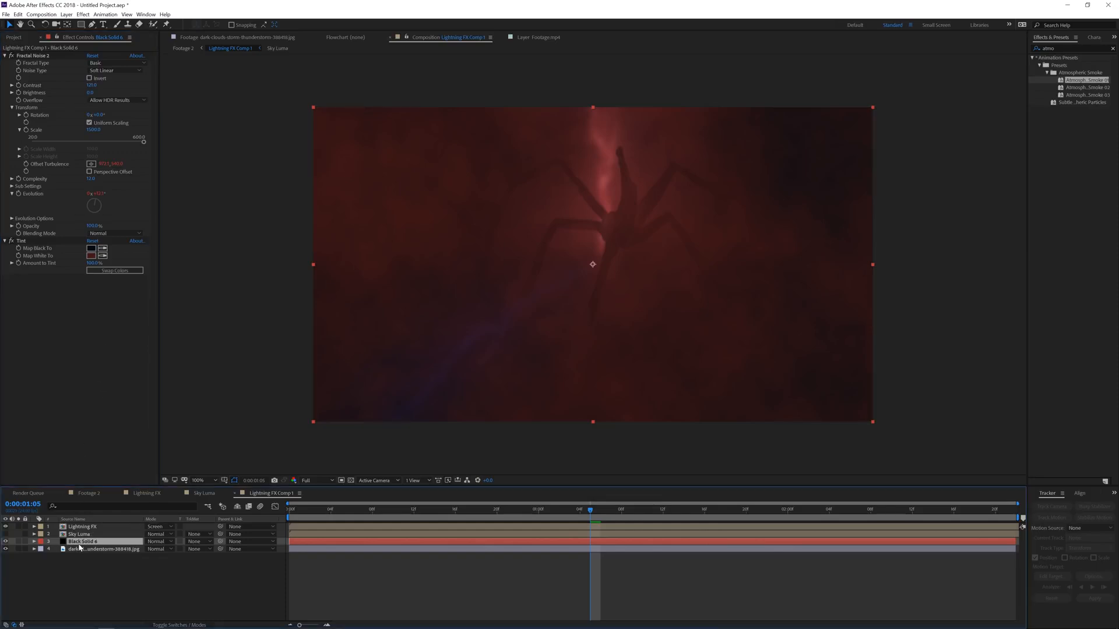
- Darken the smoke solid's Tint Map White To color to a very deep red and preview it across the lightning strikes
{"action": "left_click_drag", "start_coordinate": [481, 510], "coordinate": [518, 512]}
{"action": "left_click", "coordinate": [92, 257]}
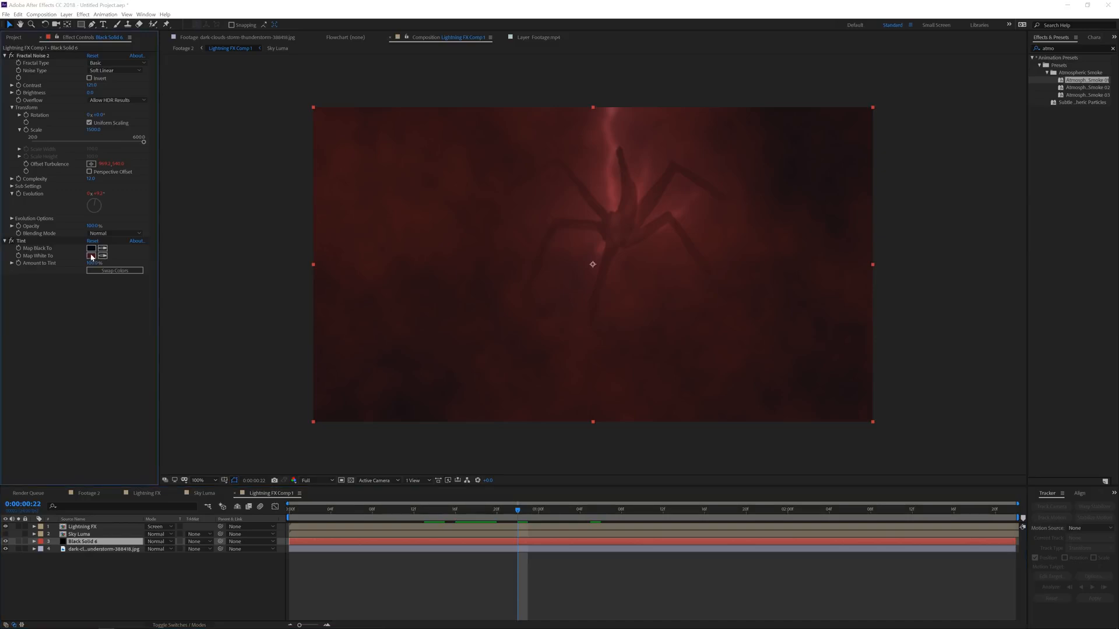
{"action": "left_click", "coordinate": [195, 356]}
{"action": "left_click", "coordinate": [309, 265]}
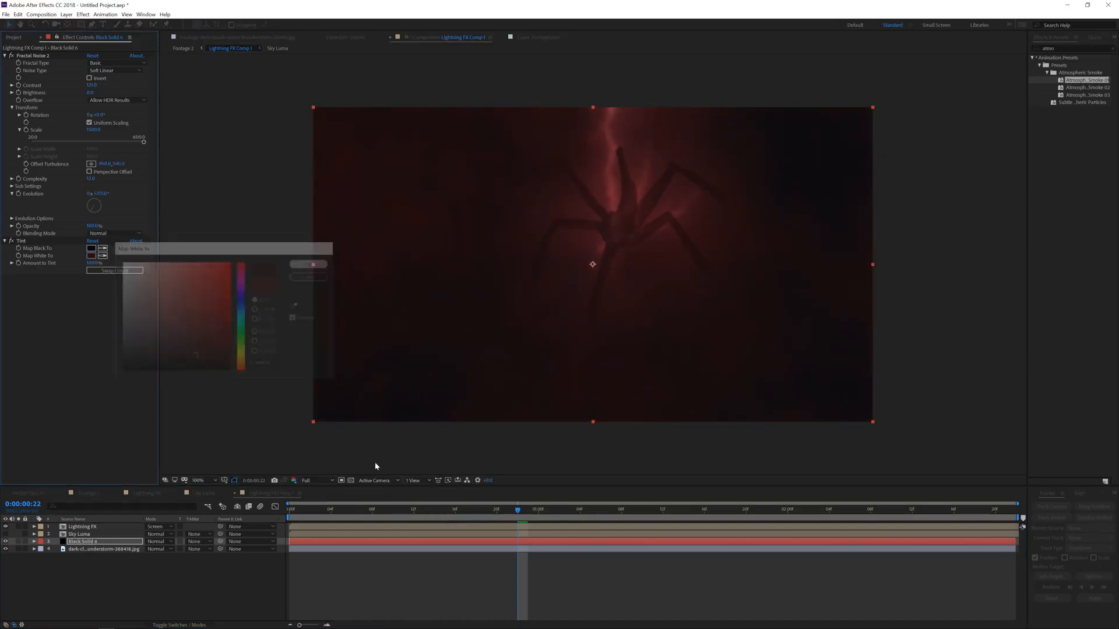
{"action": "left_click_drag", "start_coordinate": [331, 510], "coordinate": [559, 529]}
- Open the Lightning FX composition and lower the Advanced Lightning Glow Opacity on both black solids to remove the blue glow
{"action": "left_click", "coordinate": [14, 37]}
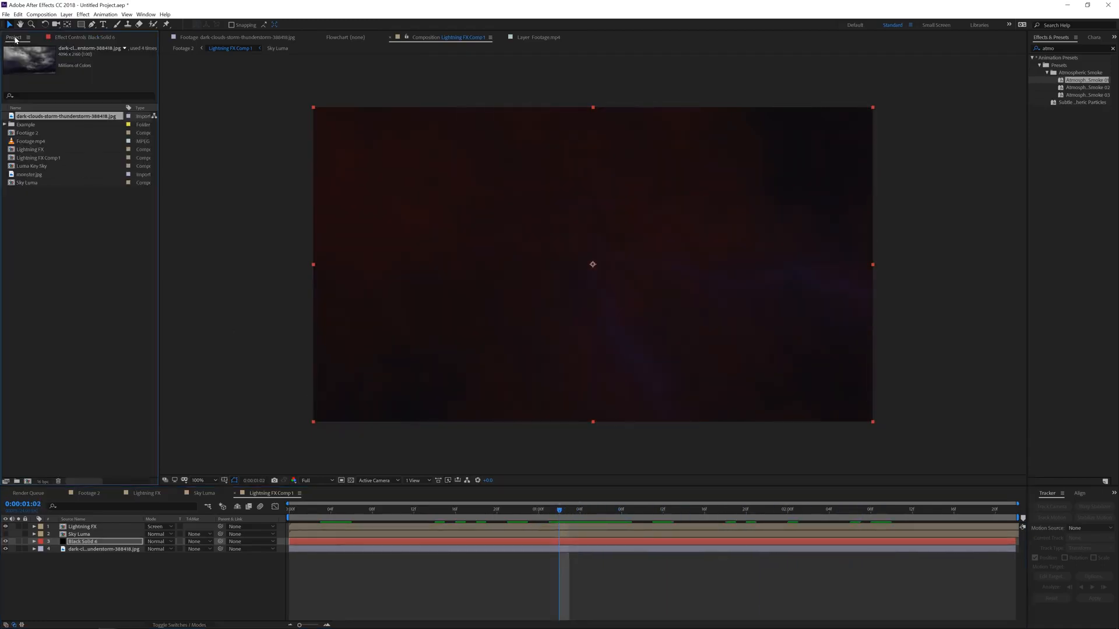
{"action": "left_click", "coordinate": [86, 542]}
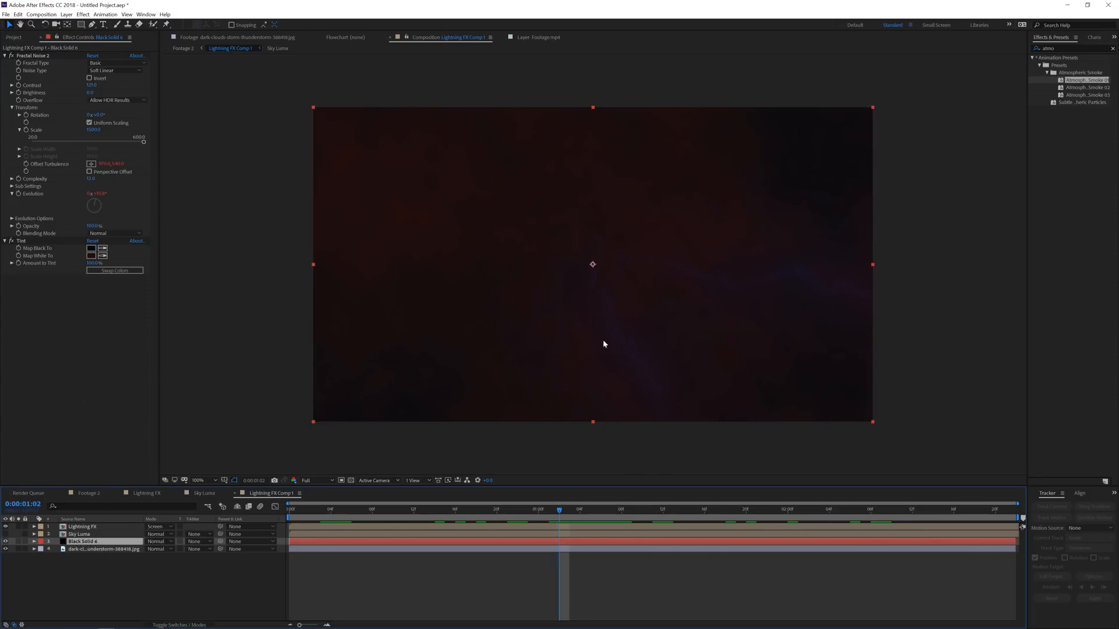
{"action": "left_click", "coordinate": [93, 527]}
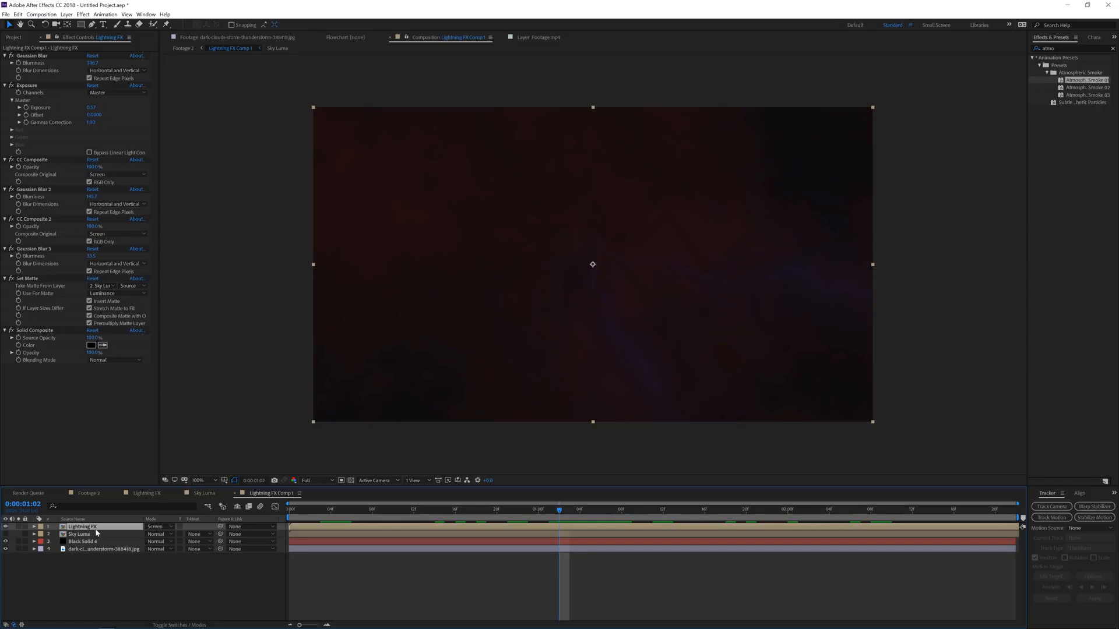
{"action": "double_click", "coordinate": [96, 528]}
{"action": "left_click", "coordinate": [93, 533]}
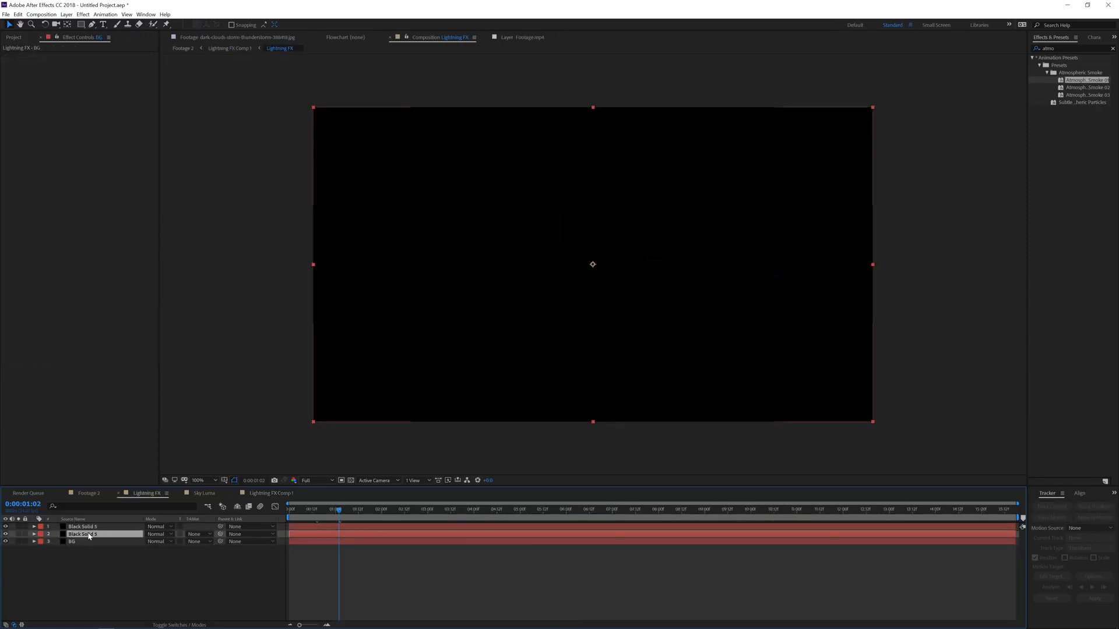
{"action": "left_click", "coordinate": [91, 137]}
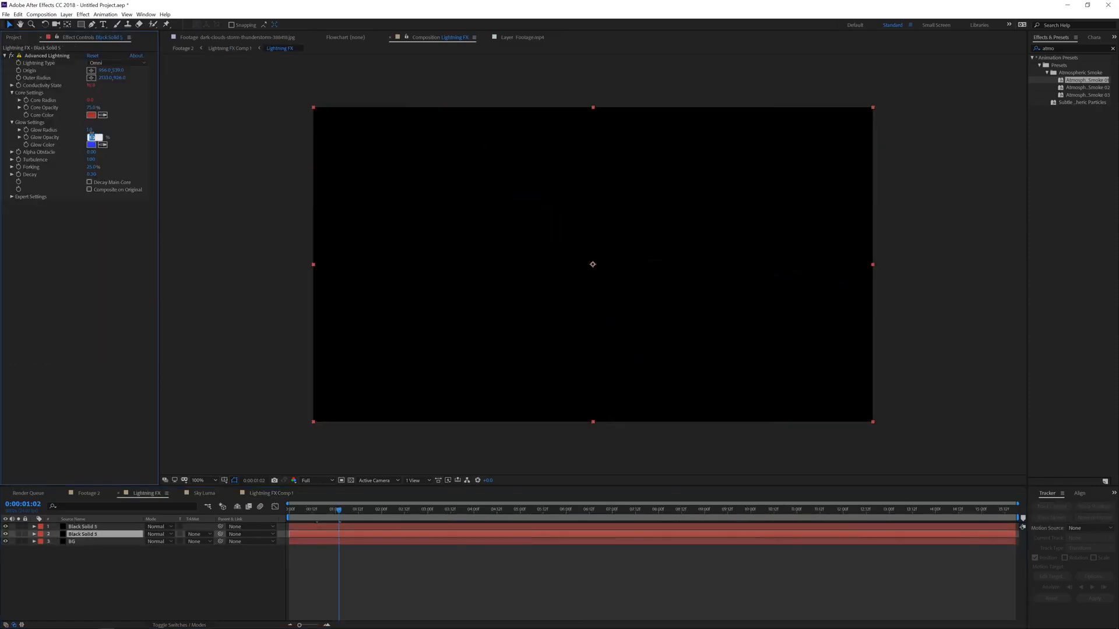
{"action": "left_click", "coordinate": [104, 526]}
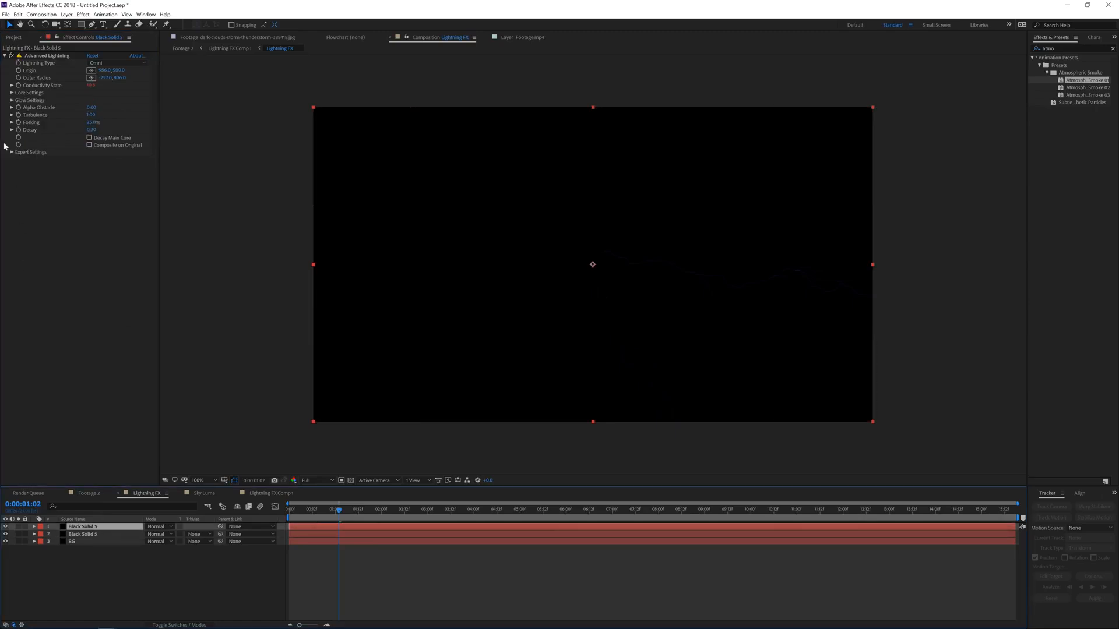
{"action": "left_click", "coordinate": [12, 99]}
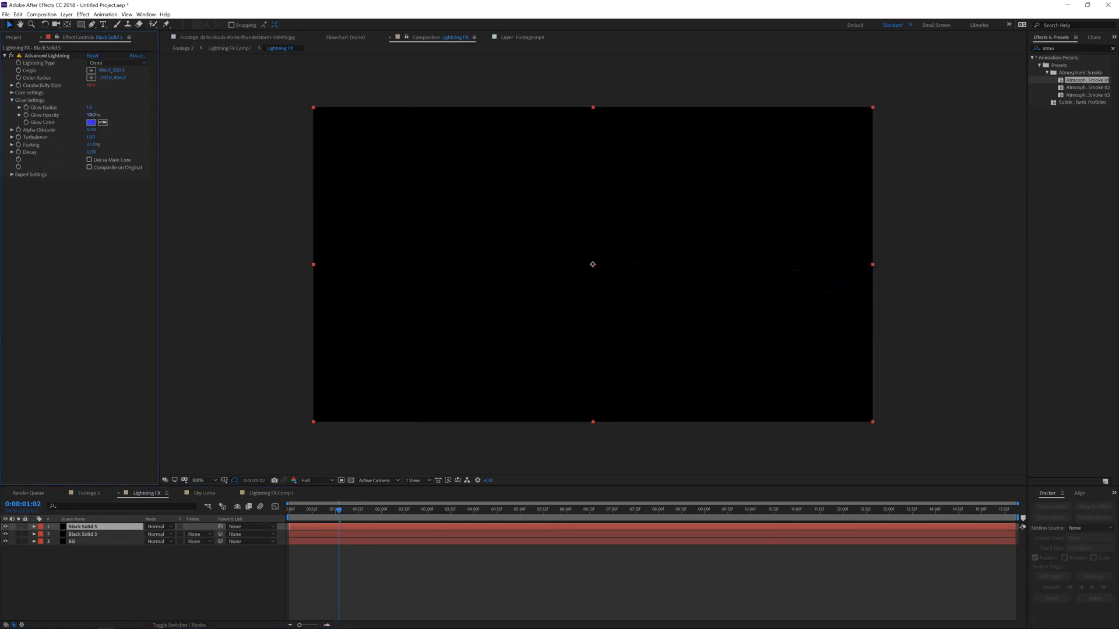
- Preview Lightning FX Comp 1 and increase the Gaussian Blur 3 blurriness on the Lightning FX layer to soften the bolts
{"action": "left_click", "coordinate": [271, 492]}
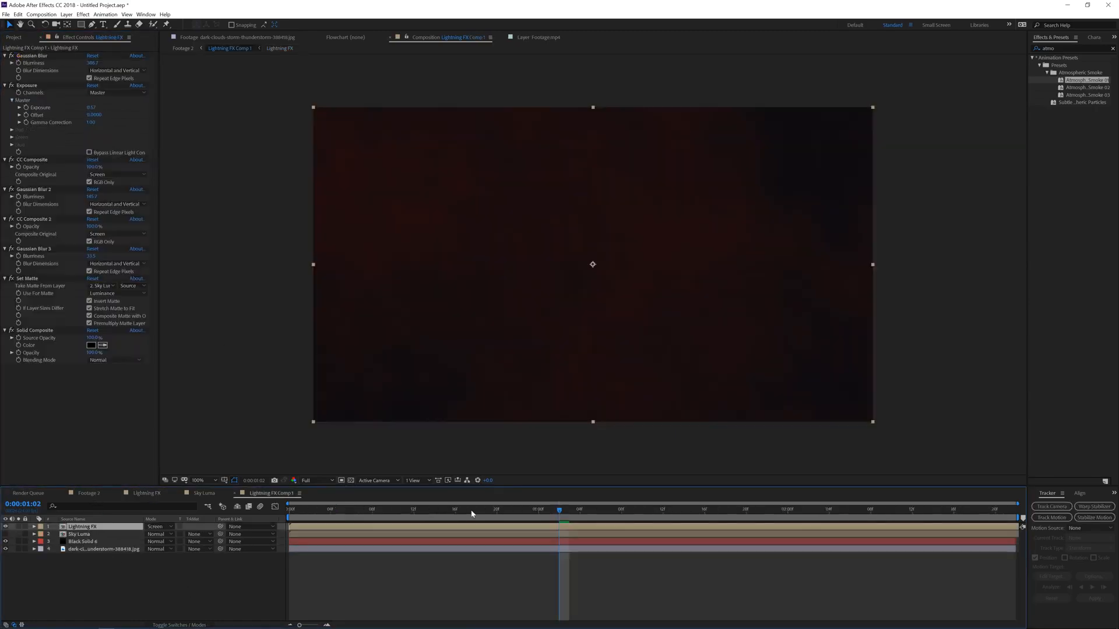
{"action": "key", "text": "space"}
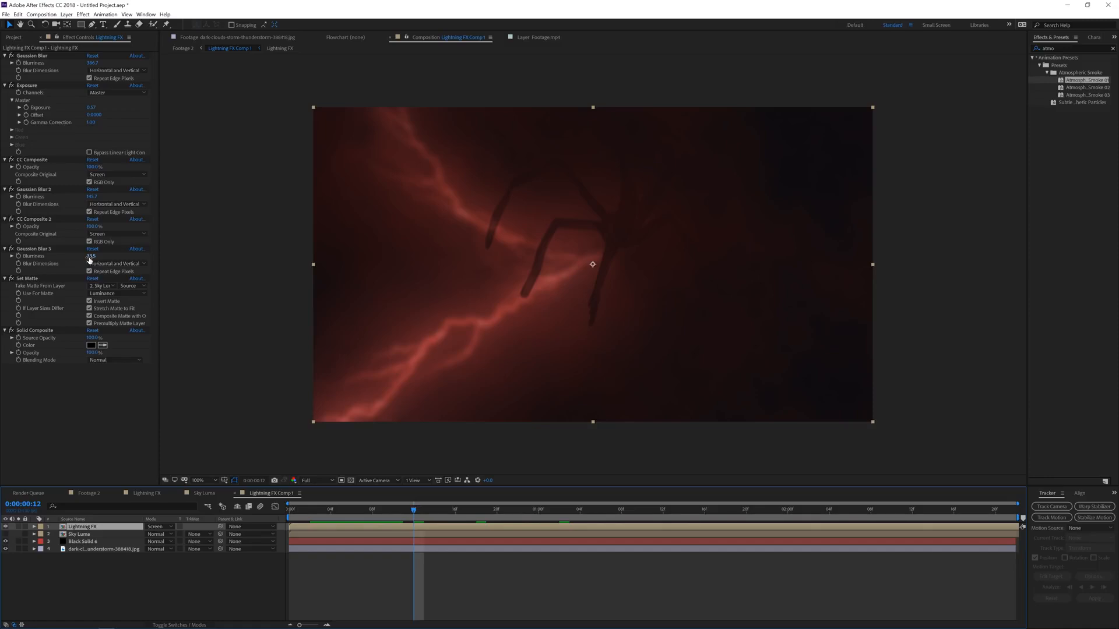
{"action": "left_click_drag", "start_coordinate": [90, 256], "coordinate": [159, 257]}
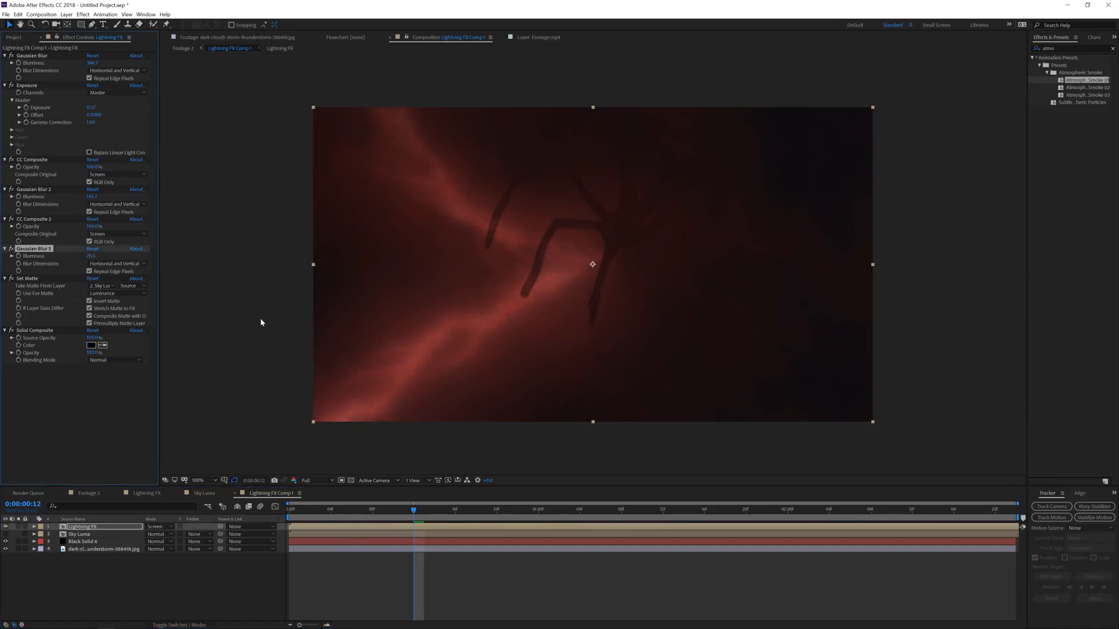
{"action": "left_click", "coordinate": [89, 435]}
{"action": "left_click", "coordinate": [86, 527]}
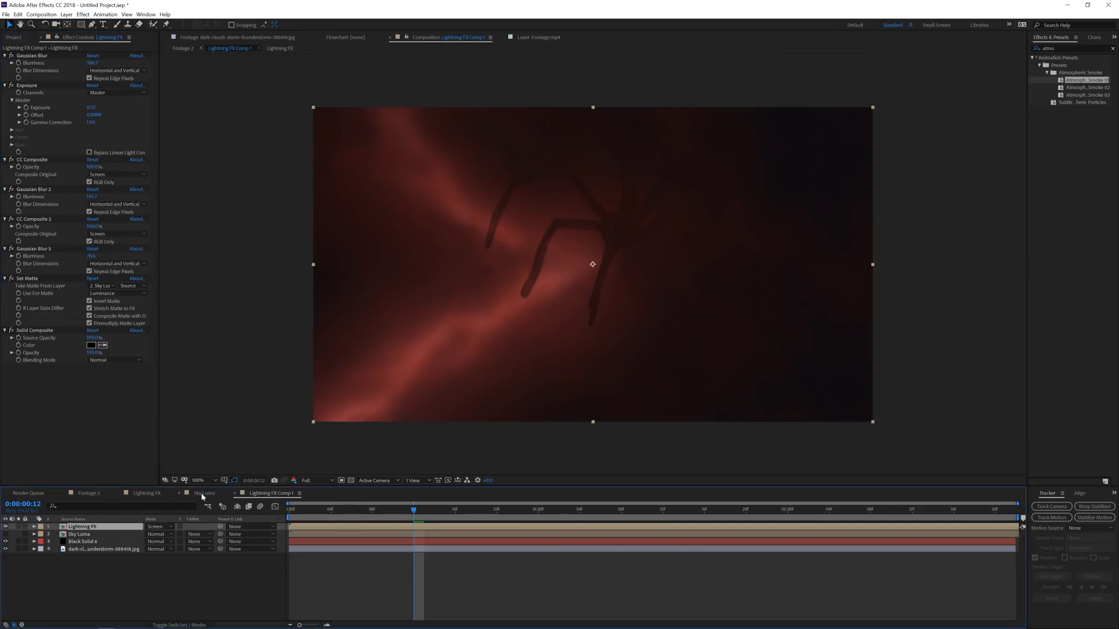
- In the Footage 2 composition, check the Luma Key Sky layer and use it as the luma matte for Lightning FX Comp 1
{"action": "left_click", "coordinate": [89, 493]}
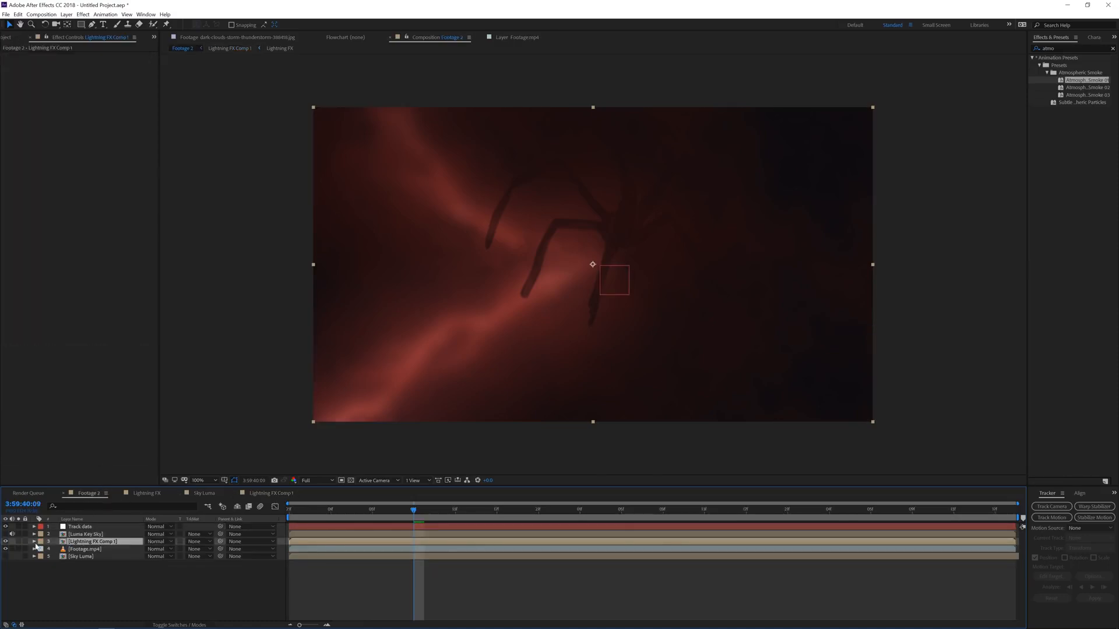
{"action": "left_click", "coordinate": [102, 535]}
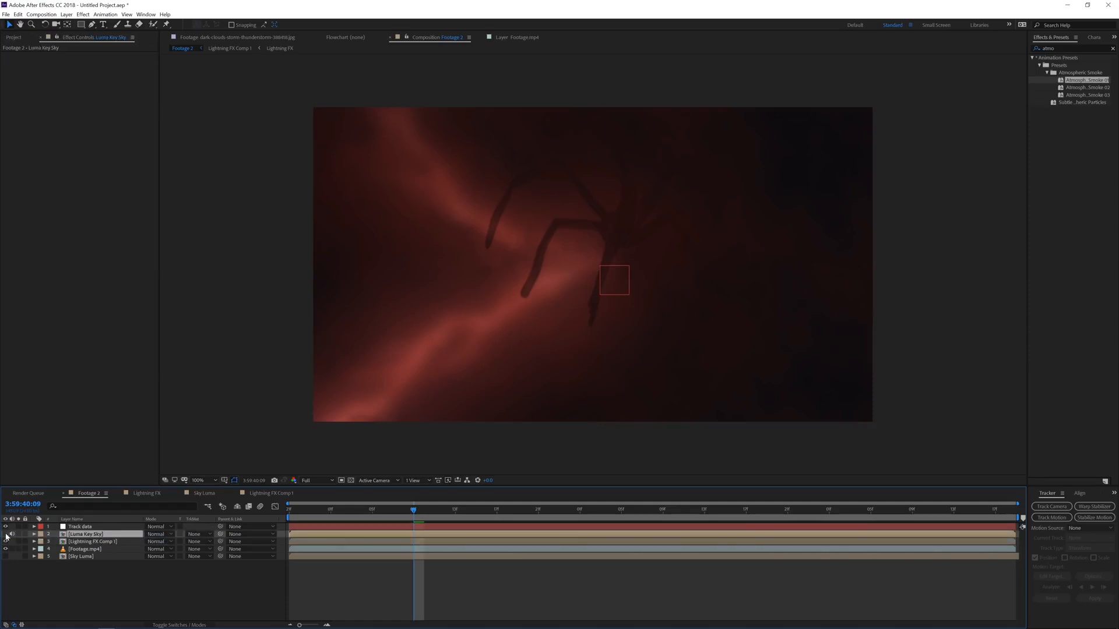
{"action": "left_click", "coordinate": [5, 534]}
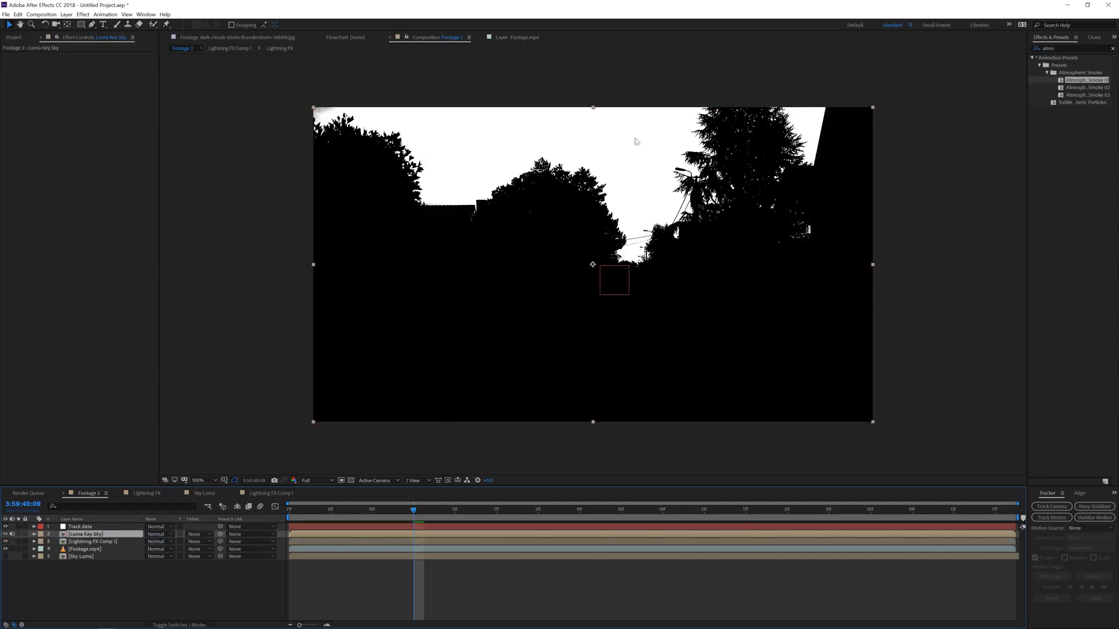
{"action": "left_click", "coordinate": [5, 534]}
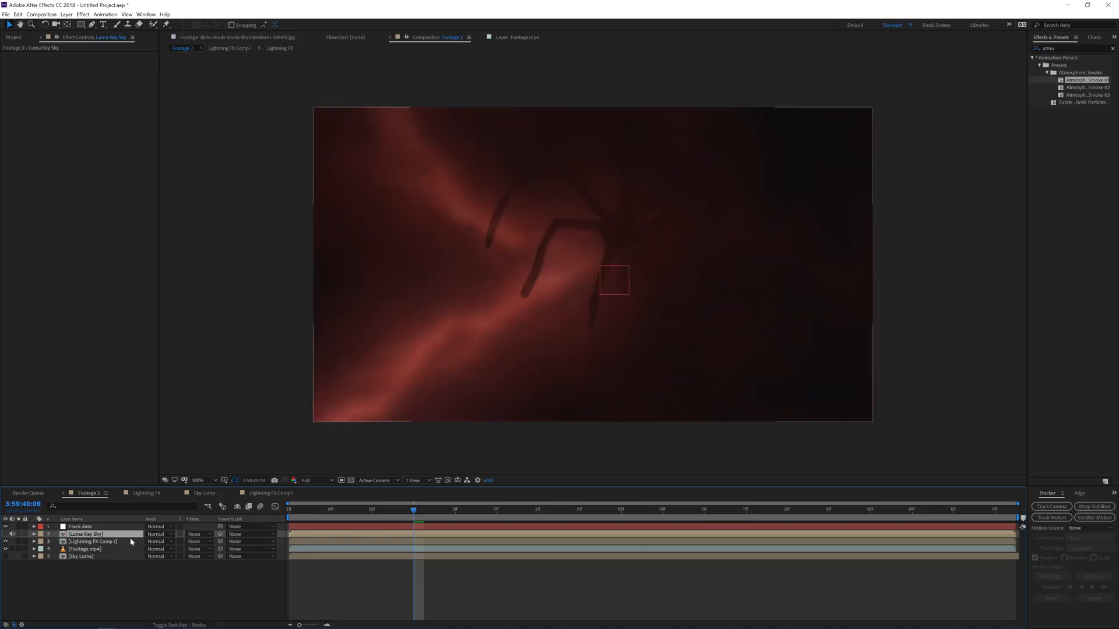
{"action": "left_click", "coordinate": [87, 541]}
{"action": "left_click", "coordinate": [205, 543]}
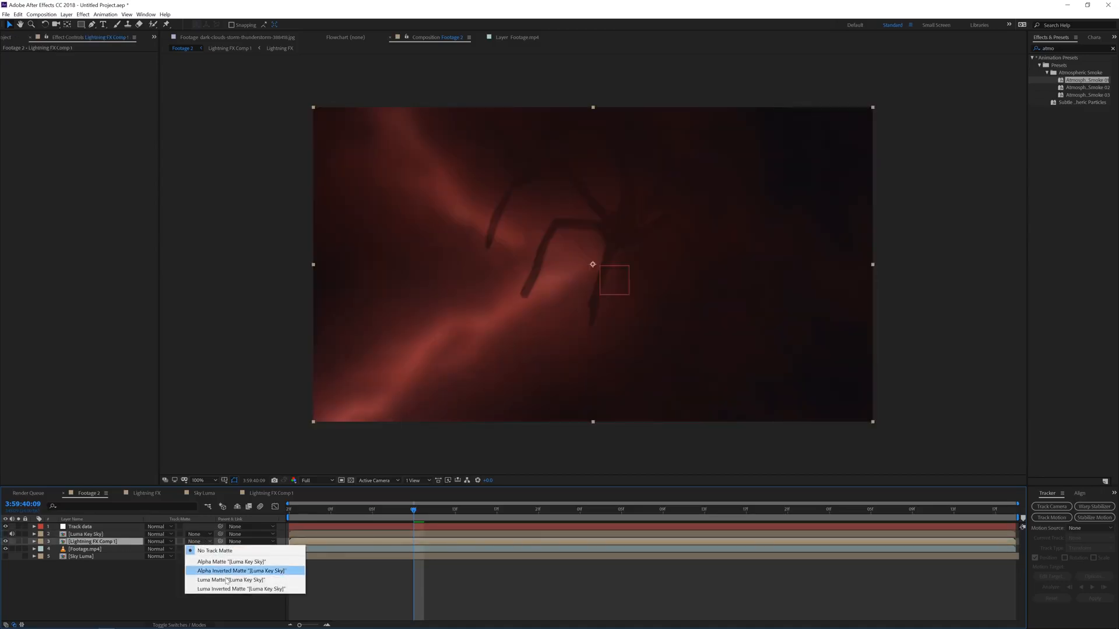
{"action": "left_click", "coordinate": [223, 577]}
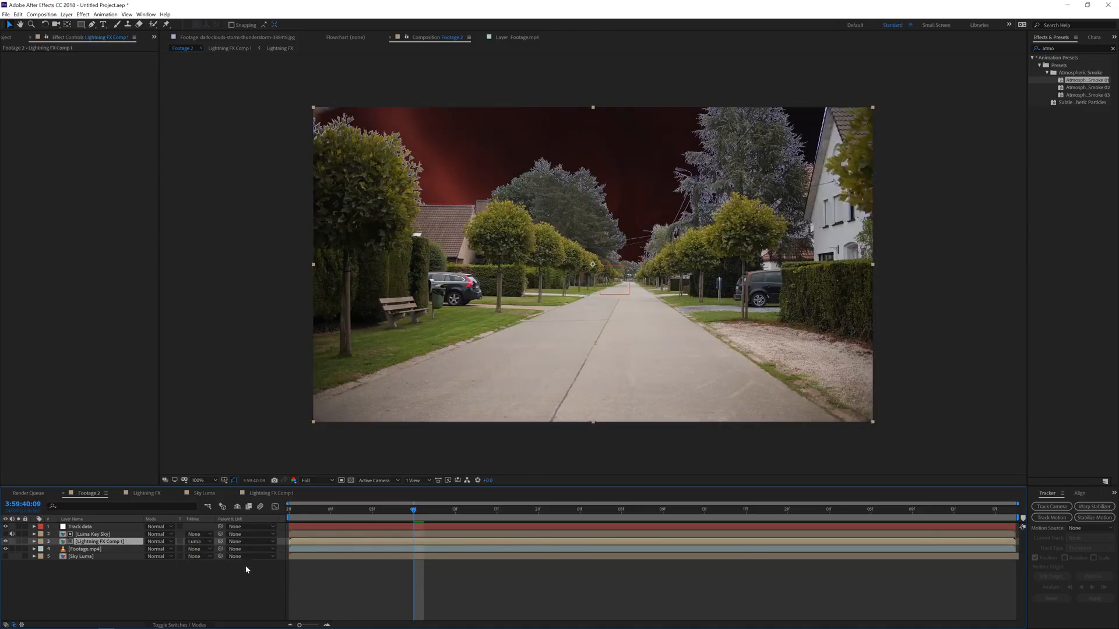
- Reposition and enlarge the Lightning FX Comp 1 layer so the monster silhouette sits in the visible sky above the street
{"action": "left_click_drag", "start_coordinate": [362, 510], "coordinate": [496, 502]}
{"action": "left_click_drag", "start_coordinate": [612, 384], "coordinate": [599, 314]}
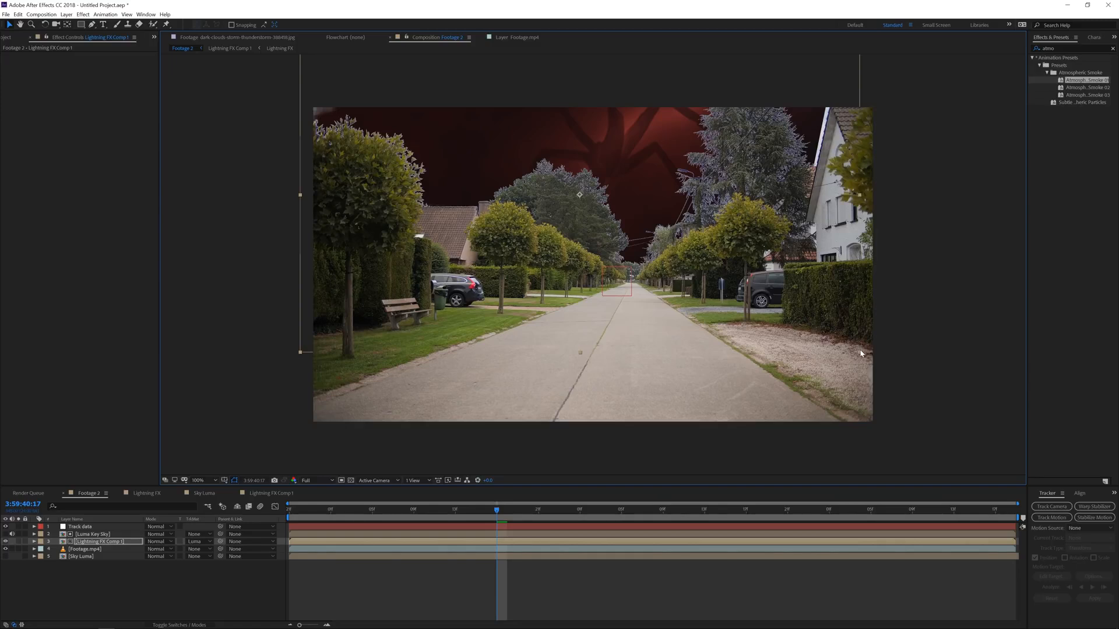
{"action": "left_click_drag", "start_coordinate": [859, 354], "coordinate": [912, 376]}
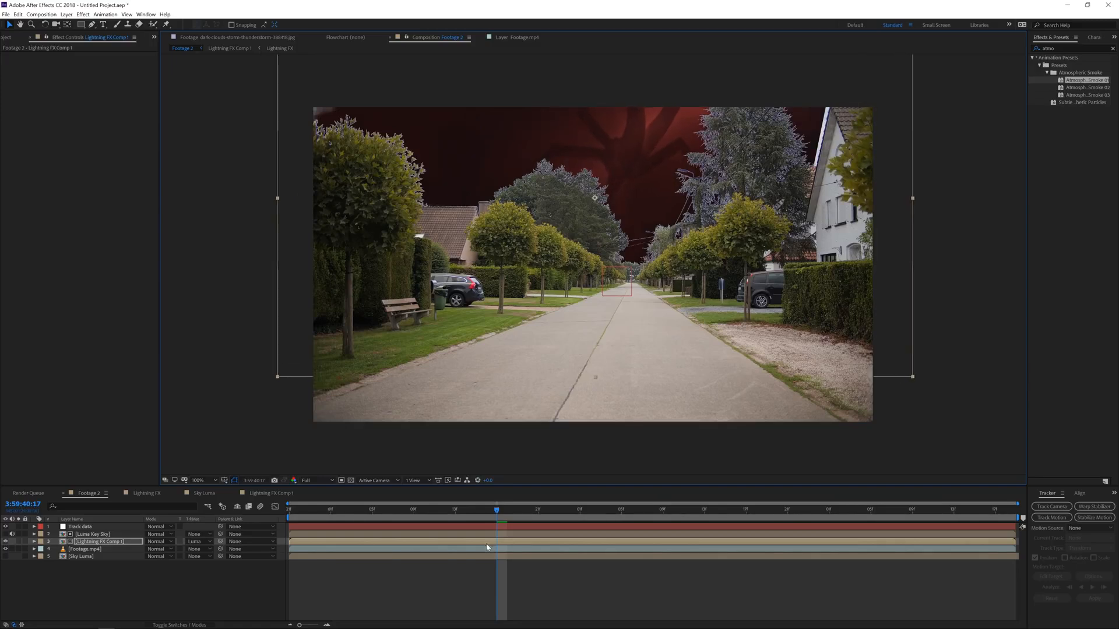
{"action": "left_click", "coordinate": [484, 511]}
{"action": "left_click_drag", "start_coordinate": [484, 510], "coordinate": [590, 511]}
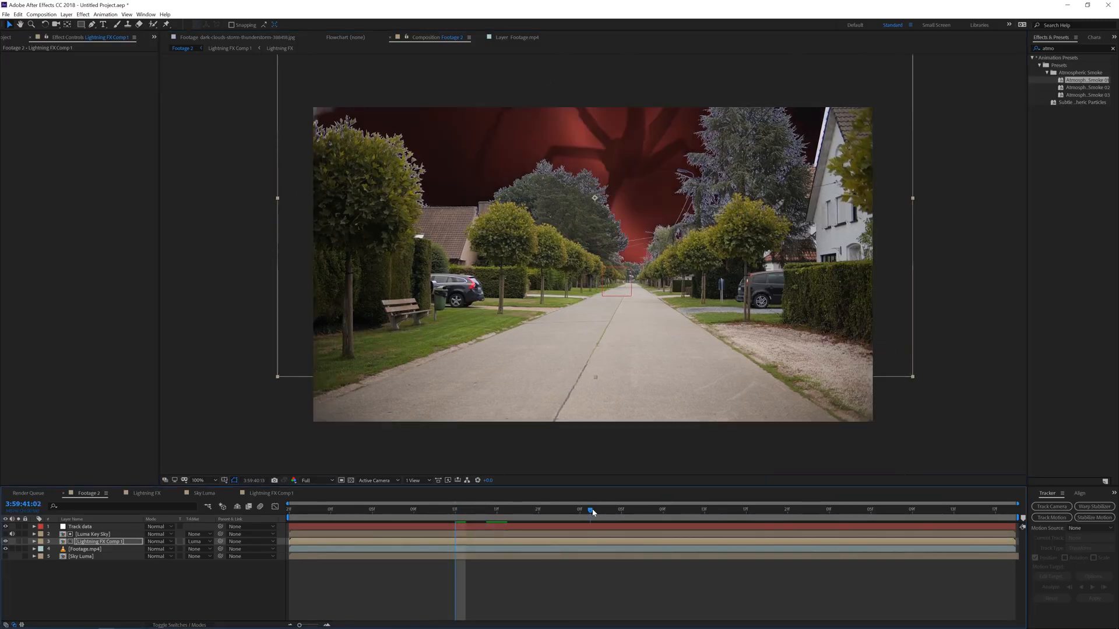
{"action": "left_click_drag", "start_coordinate": [634, 193], "coordinate": [635, 226]}
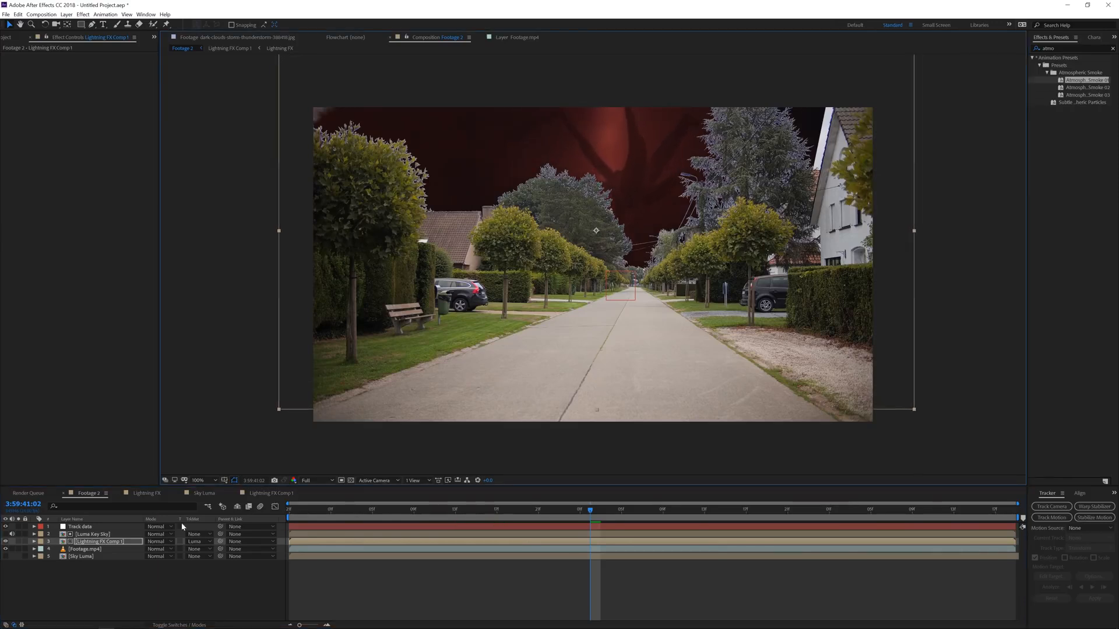
- Parent the Lightning FX Comp 1 layer to the Track data null and scrub to check that the sky follows the camera
{"action": "left_click", "coordinate": [109, 543]}
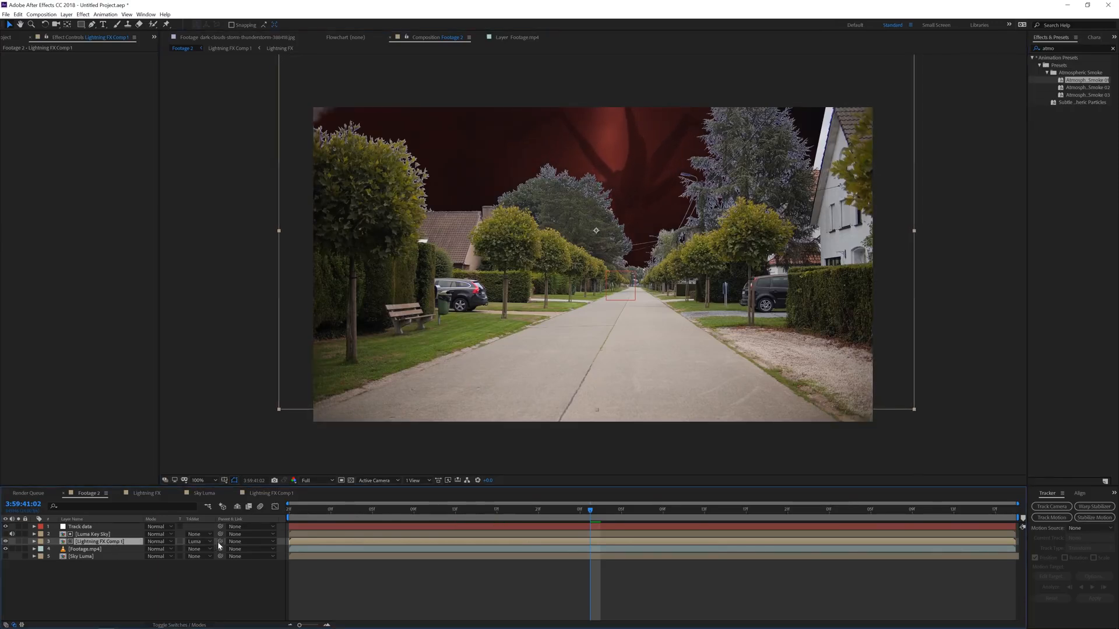
{"action": "left_click_drag", "start_coordinate": [220, 541], "coordinate": [82, 527]}
{"action": "left_click_drag", "start_coordinate": [489, 507], "coordinate": [361, 508]}
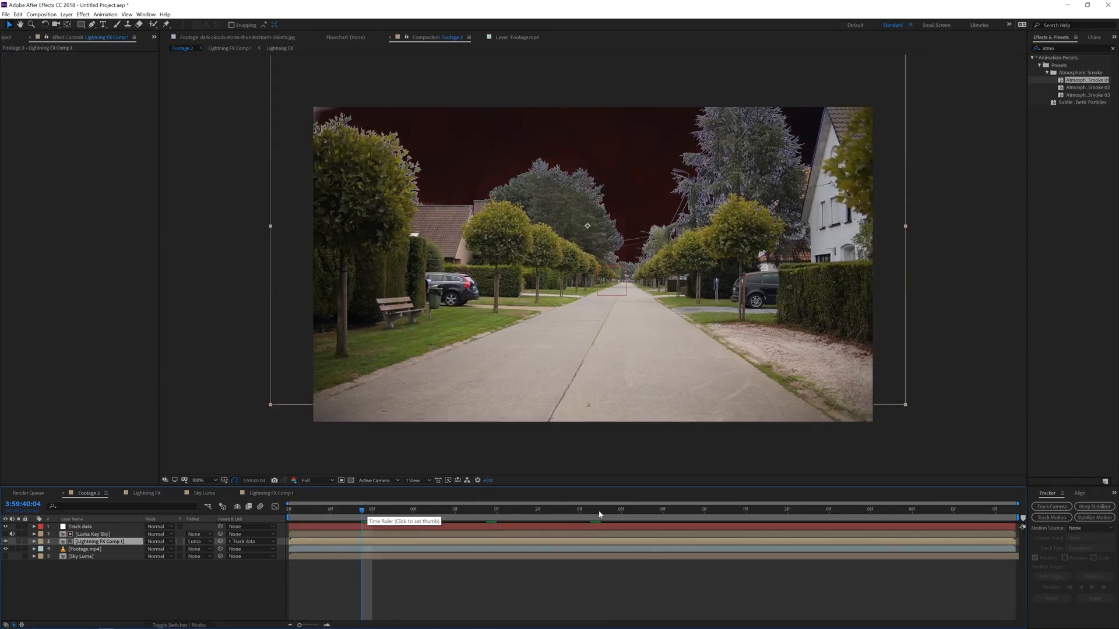
{"action": "left_click", "coordinate": [621, 511]}
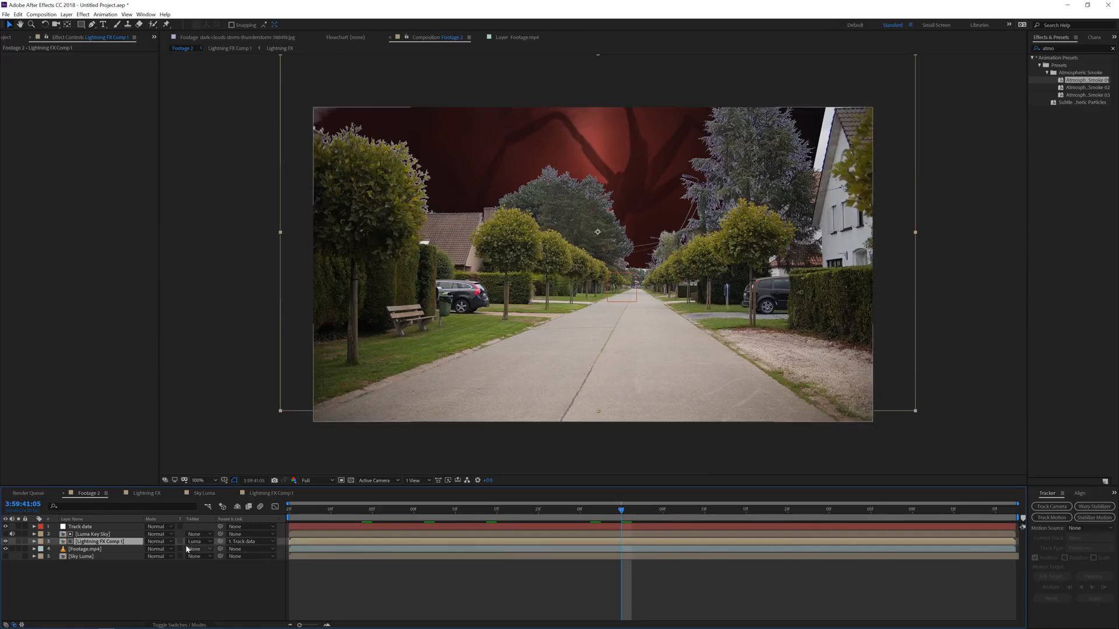
- Apply a Curves effect to the Footage.mp4 layer and pull down its white end and midpoint to darken the street
{"action": "left_click", "coordinate": [91, 550]}
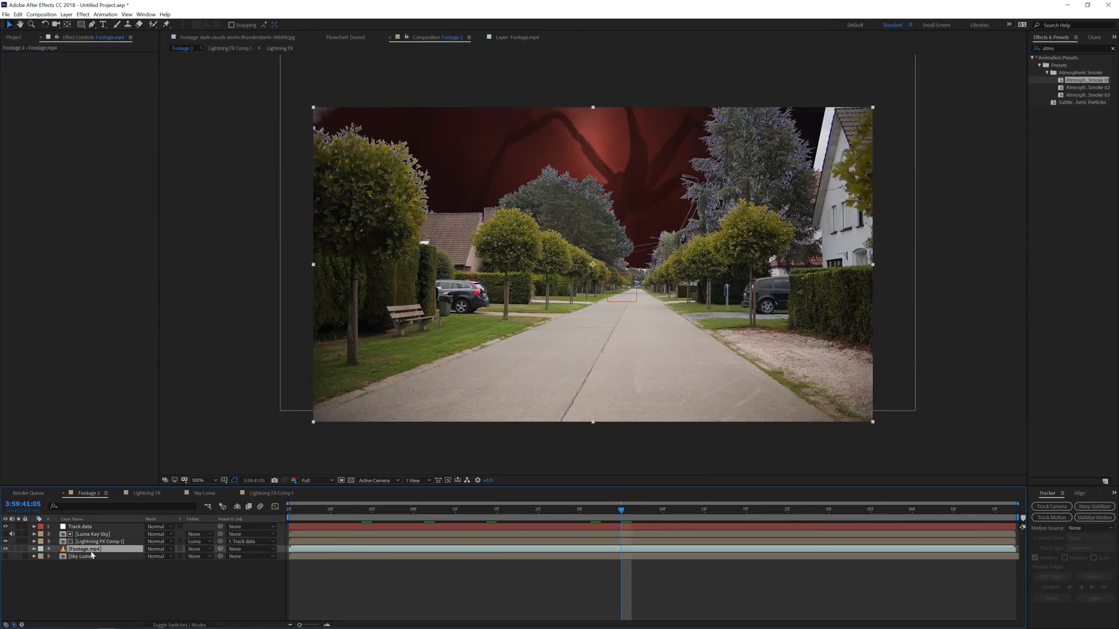
{"action": "left_click", "coordinate": [82, 14]}
{"action": "mouse_move", "coordinate": [110, 98]}
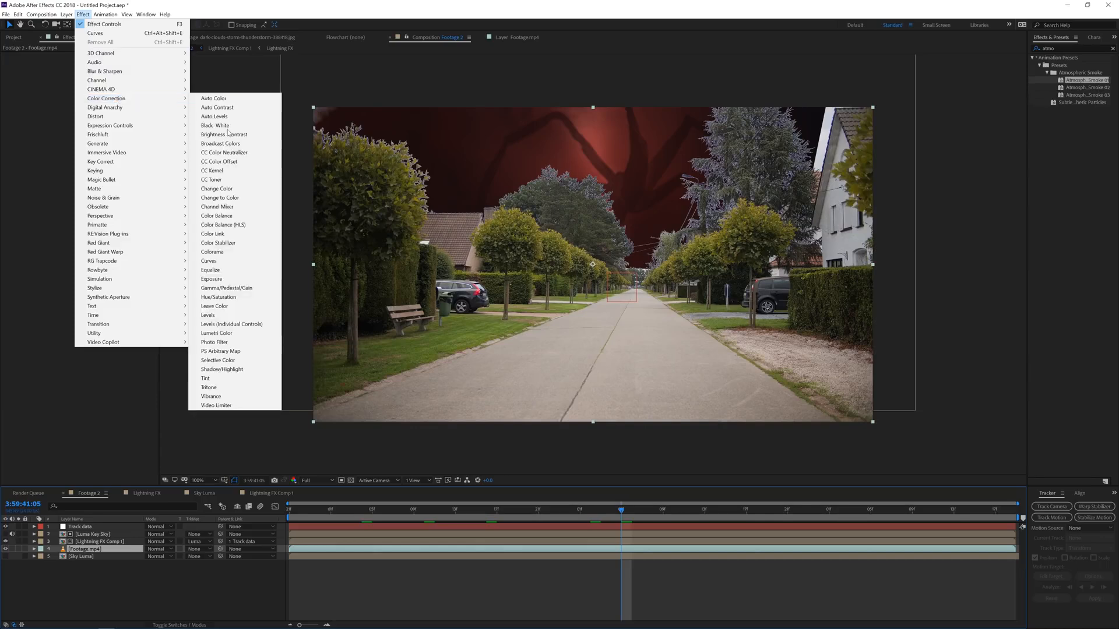
{"action": "left_click", "coordinate": [210, 261]}
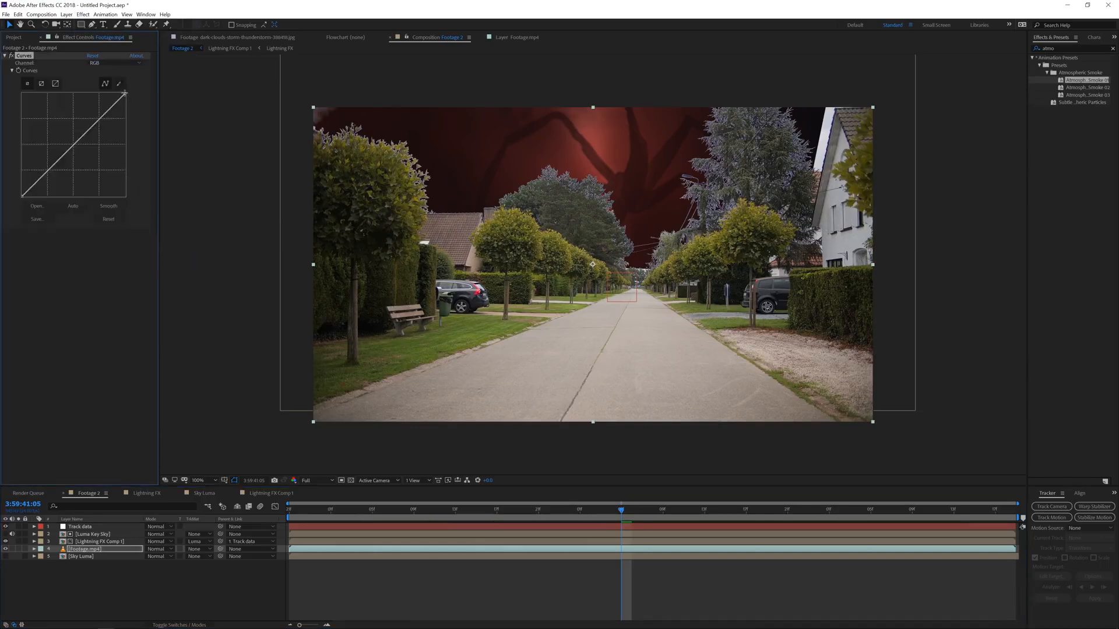
{"action": "left_click_drag", "start_coordinate": [125, 92], "coordinate": [73, 186]}
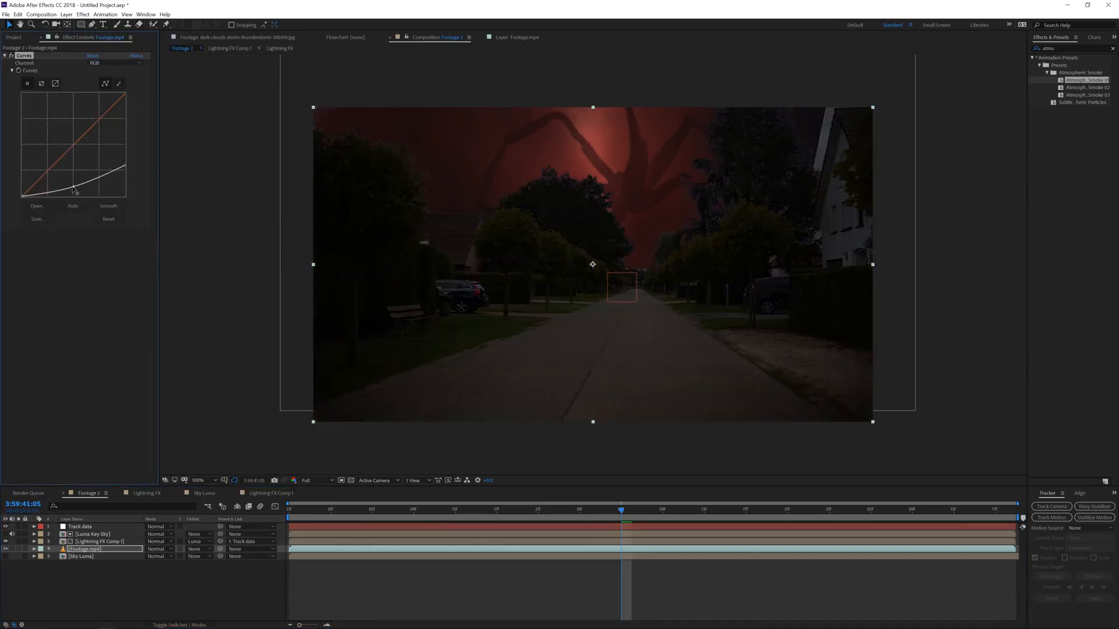
- Apply a Tritone effect to the Footage.mp4 layer and change its Midtones color to a saturated red
{"action": "left_click", "coordinate": [83, 14]}
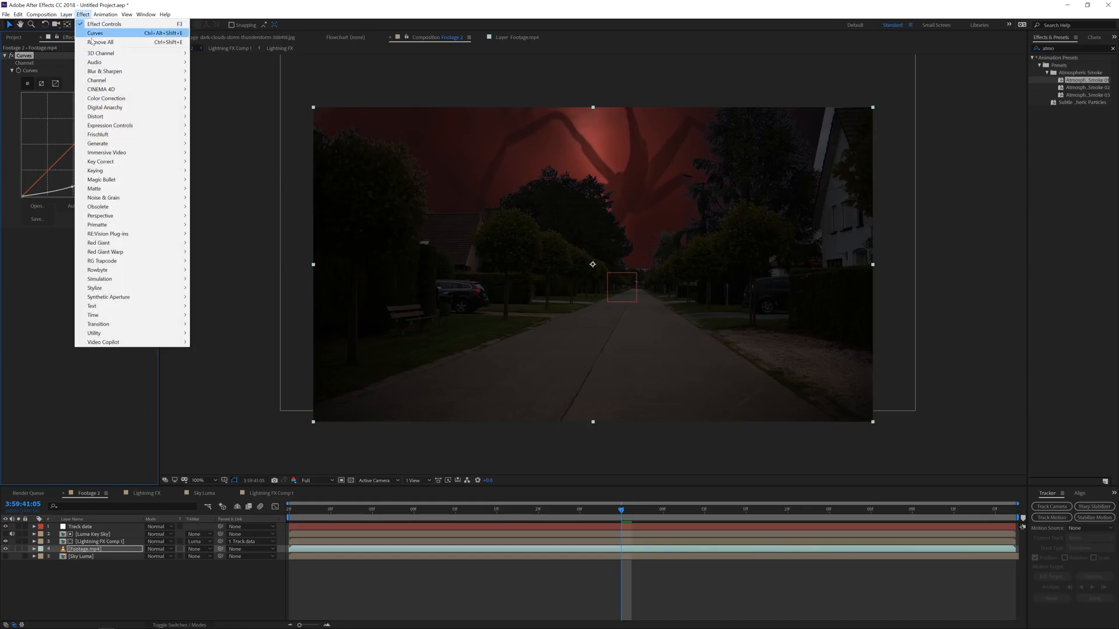
{"action": "mouse_move", "coordinate": [117, 98]}
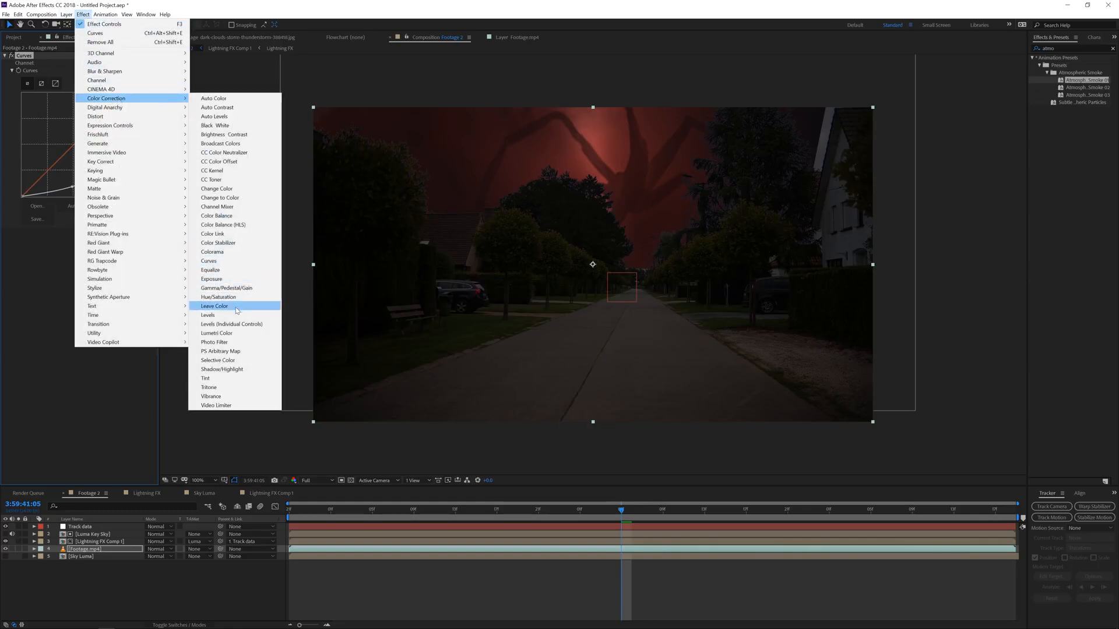
{"action": "left_click", "coordinate": [233, 388]}
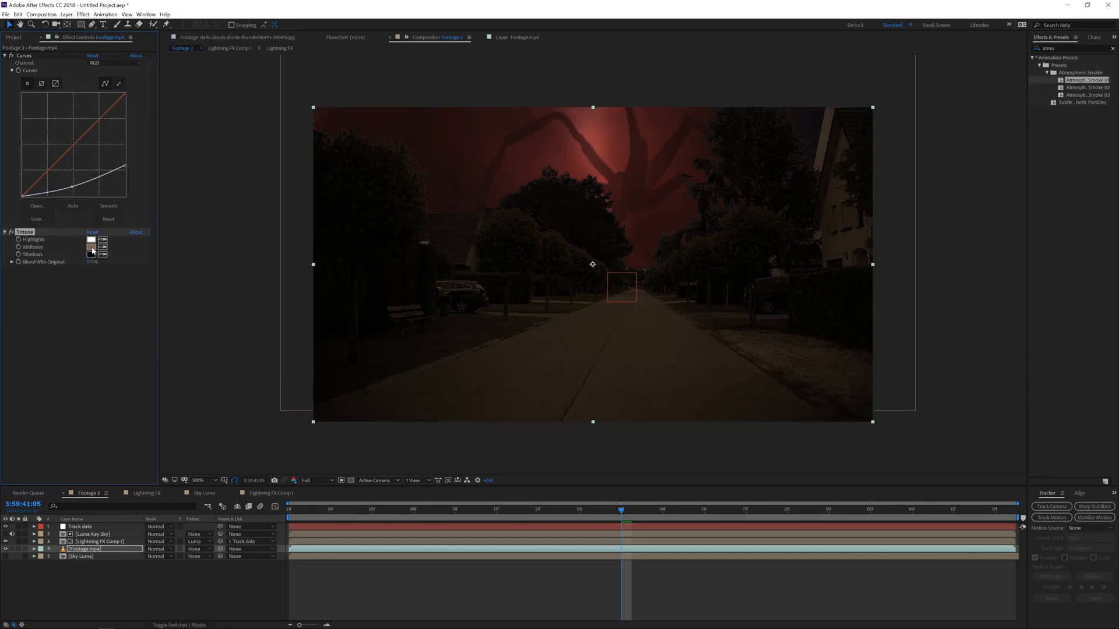
{"action": "left_click", "coordinate": [92, 249]}
{"action": "left_click", "coordinate": [241, 262]}
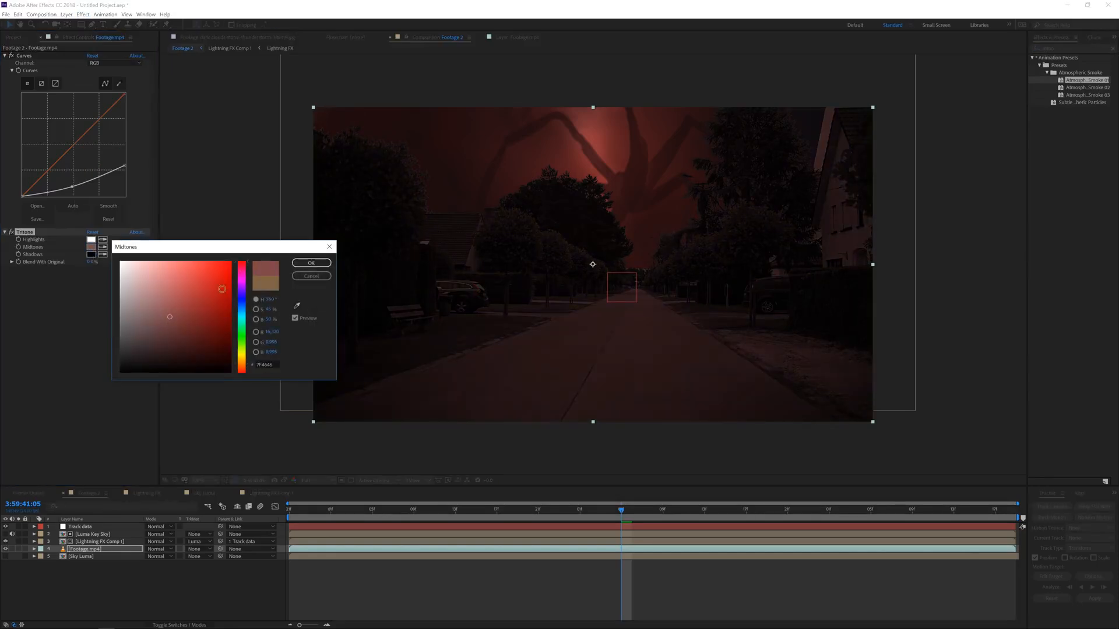
{"action": "left_click_drag", "start_coordinate": [203, 303], "coordinate": [201, 292]}
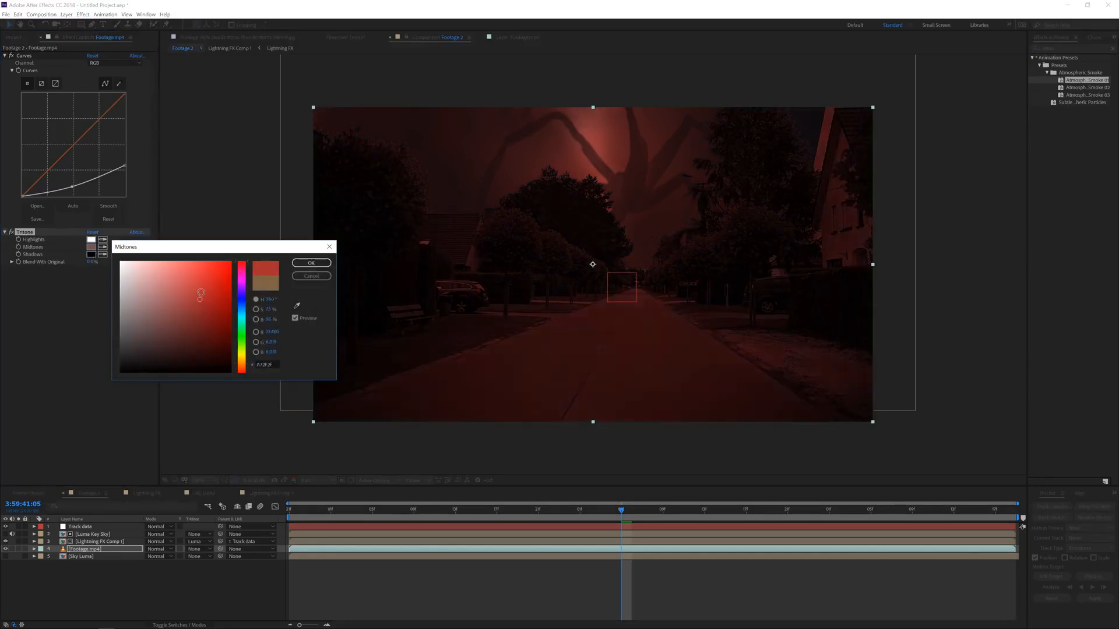
{"action": "left_click", "coordinate": [320, 264]}
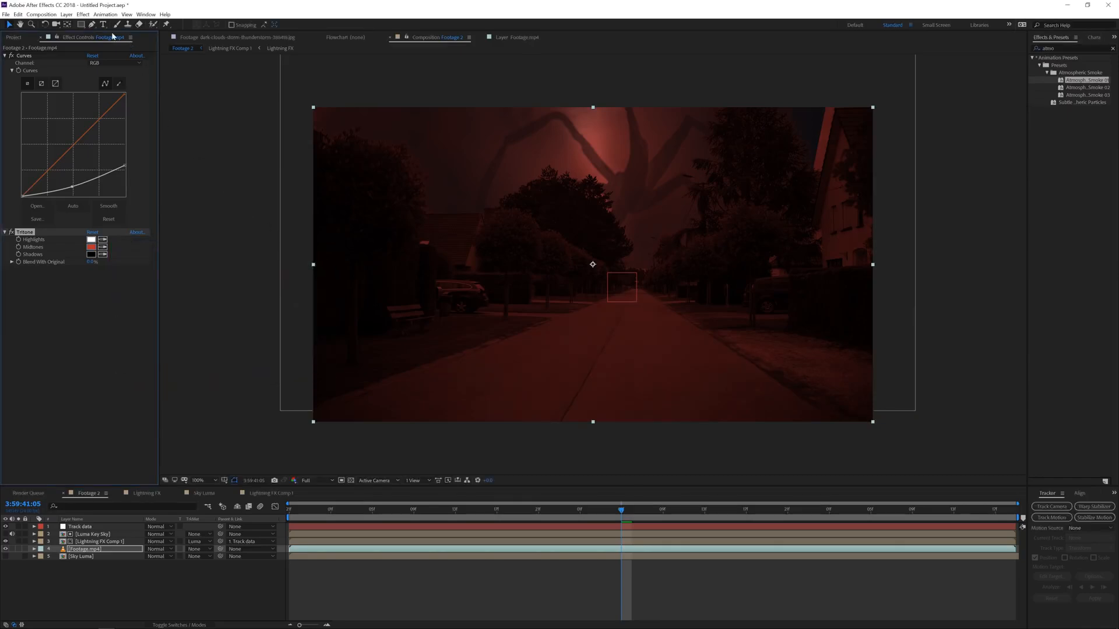
- Add an Exposure effect with lowered exposure to Footage.mp4 and change the Tritone Midtones color to a lighter red
{"action": "left_click", "coordinate": [83, 16]}
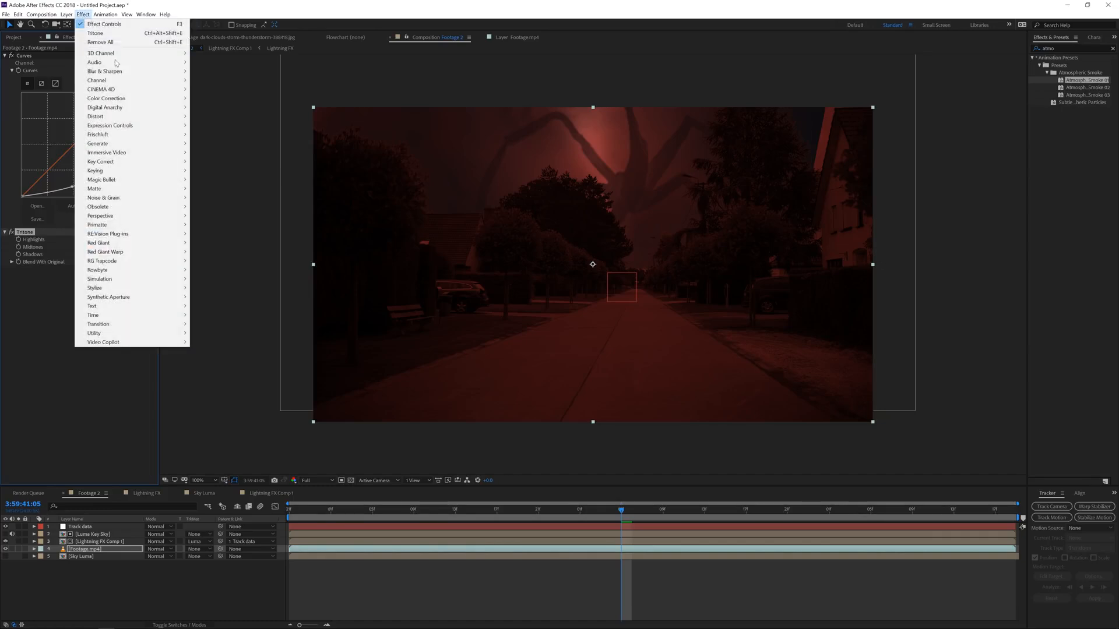
{"action": "mouse_move", "coordinate": [146, 98]}
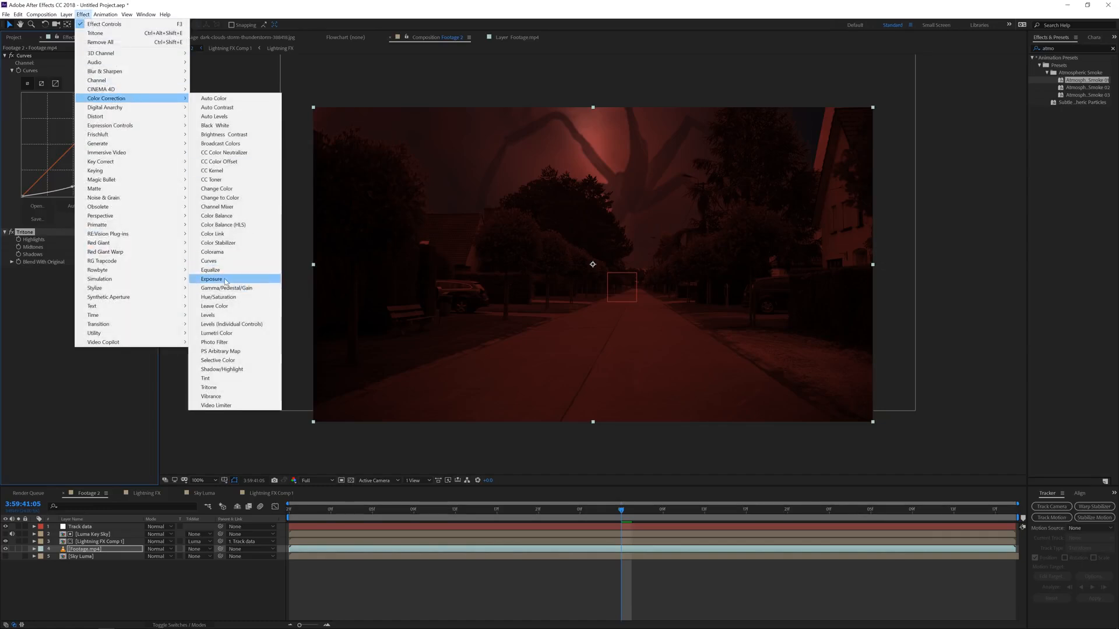
{"action": "left_click", "coordinate": [233, 279]}
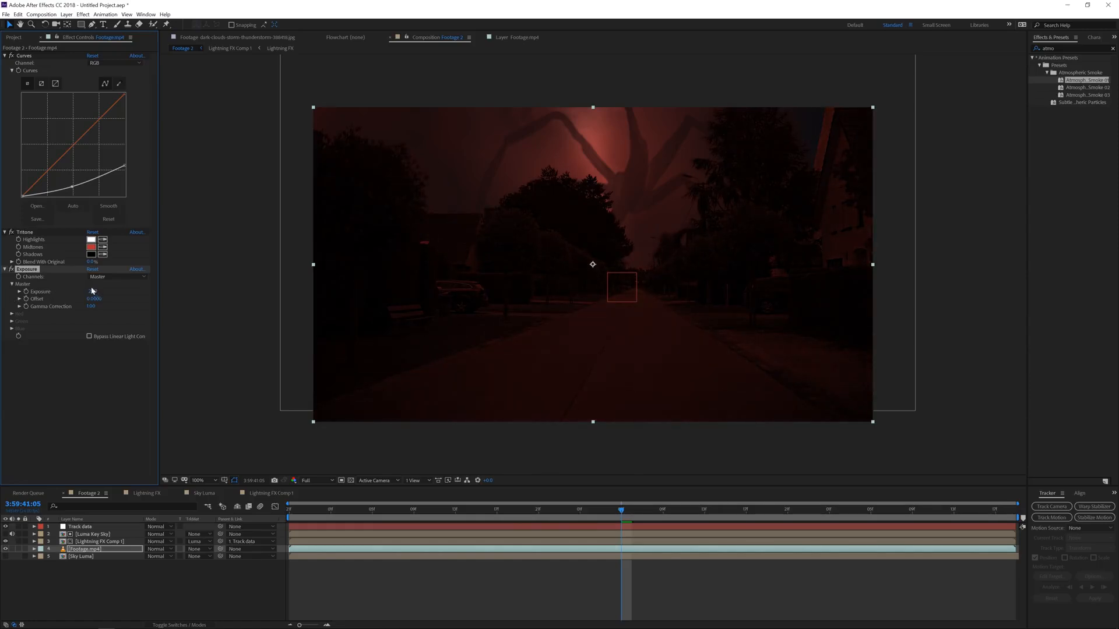
{"action": "left_click", "coordinate": [92, 248]}
{"action": "mouse_move", "coordinate": [184, 277]}
{"action": "left_mouse_down"}
{"action": "mouse_move", "coordinate": [173, 269]}
{"action": "mouse_move", "coordinate": [182, 267]}
{"action": "left_mouse_up"}
{"action": "left_click", "coordinate": [311, 262]}
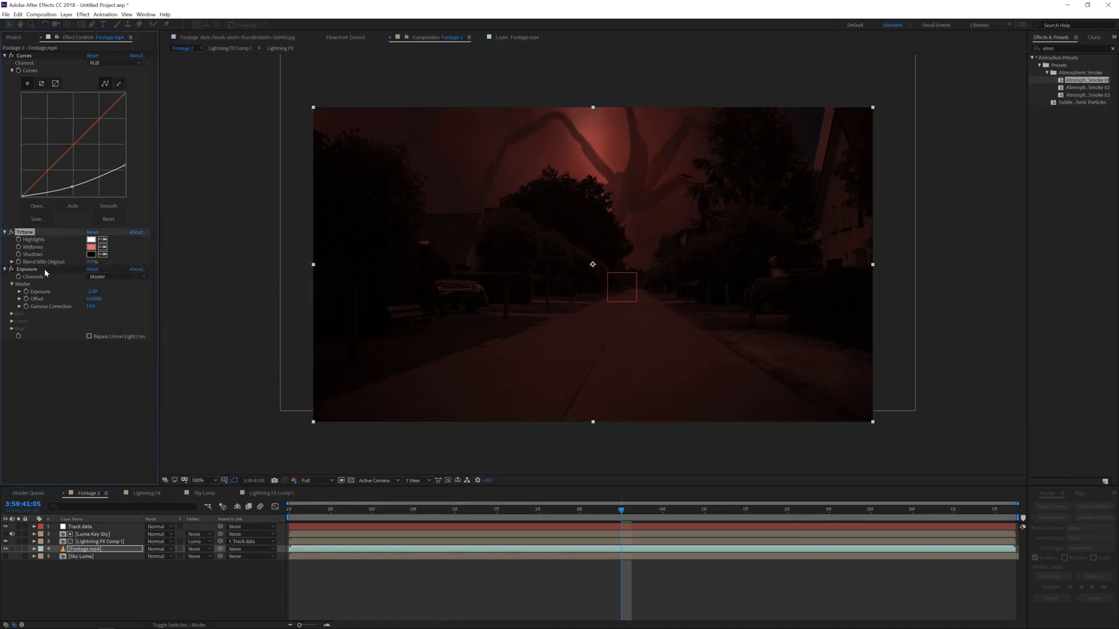
- Add the expression wiggle(10,5) to the Exposure property on Footage.mp4 and preview the flicker
{"action": "left_click", "coordinate": [26, 293], "text": "alt"}
{"action": "type", "text": "wiggle(10,5"}
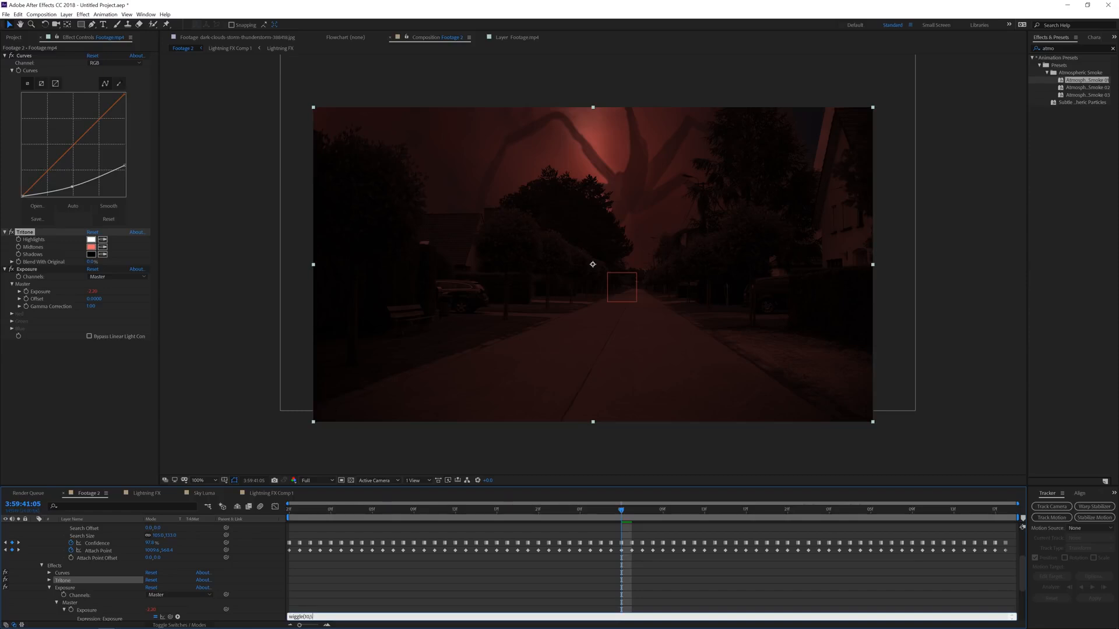
{"action": "type", "text": ")"}
{"action": "left_click", "coordinate": [357, 585]}
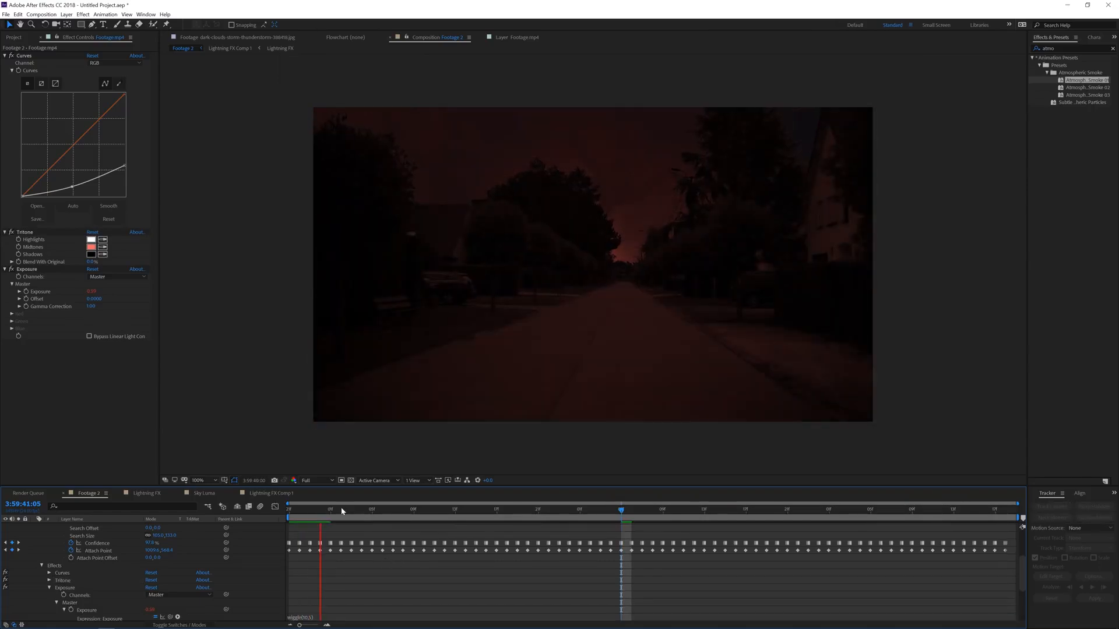
{"action": "left_click_drag", "start_coordinate": [330, 512], "coordinate": [424, 513]}
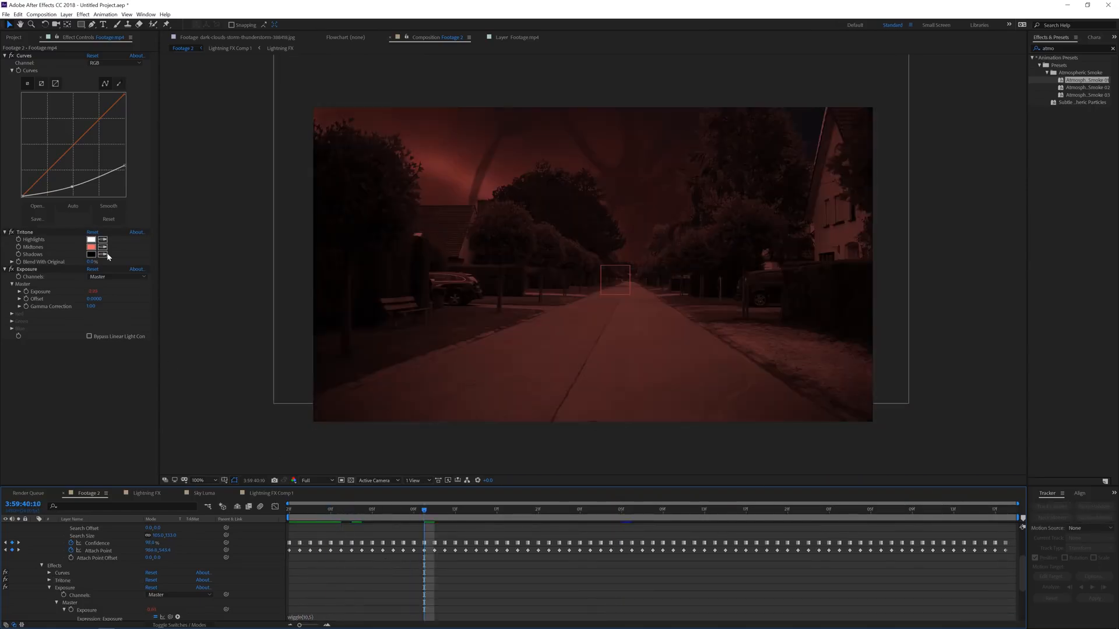
- Lower the shadows in the Footage.mp4 Curves effect and raise Tritone's Blend With Original to about 59%, checking several frames
{"action": "left_click", "coordinate": [80, 291]}
{"action": "left_click_drag", "start_coordinate": [62, 292], "coordinate": [61, 191]}
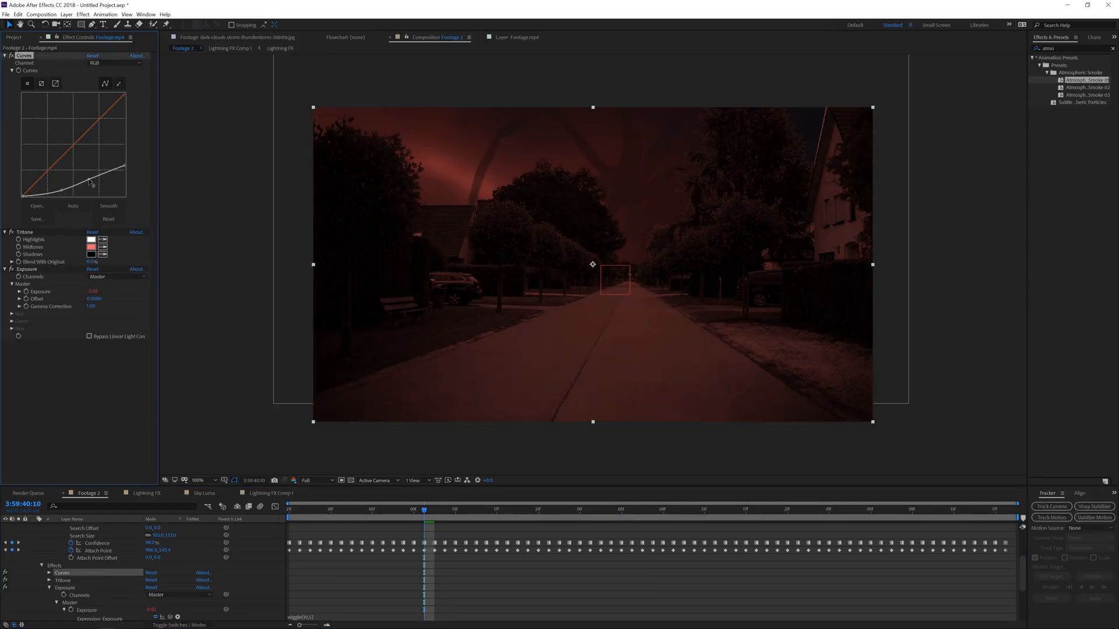
{"action": "left_click_drag", "start_coordinate": [91, 262], "coordinate": [127, 257]}
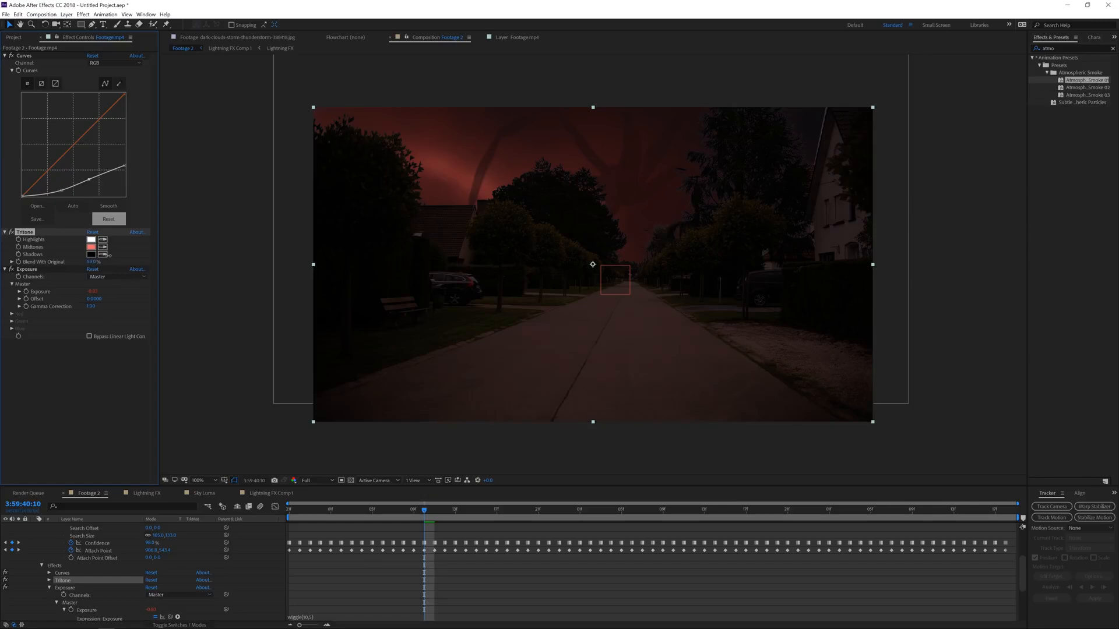
{"action": "left_click_drag", "start_coordinate": [476, 519], "coordinate": [325, 523]}
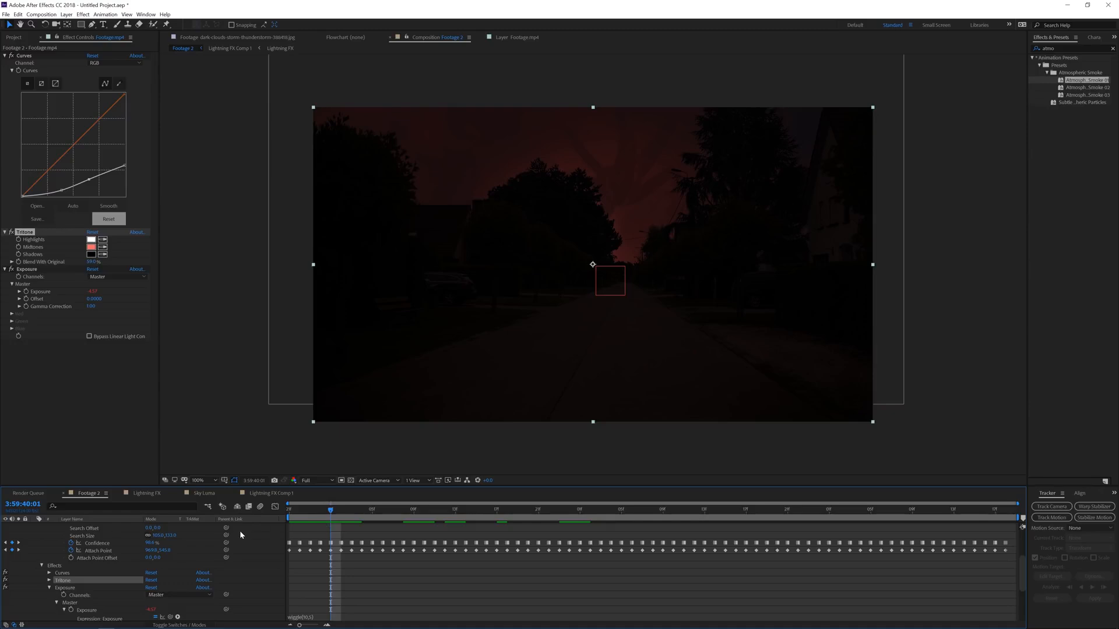
- Apply a Curves effect to the Lightning FX Comp 1 layer, pull down its shadows for more contrast and check several frames
{"action": "scroll", "coordinate": [57, 568], "scroll_direction": "up", "scroll_amount": 3}
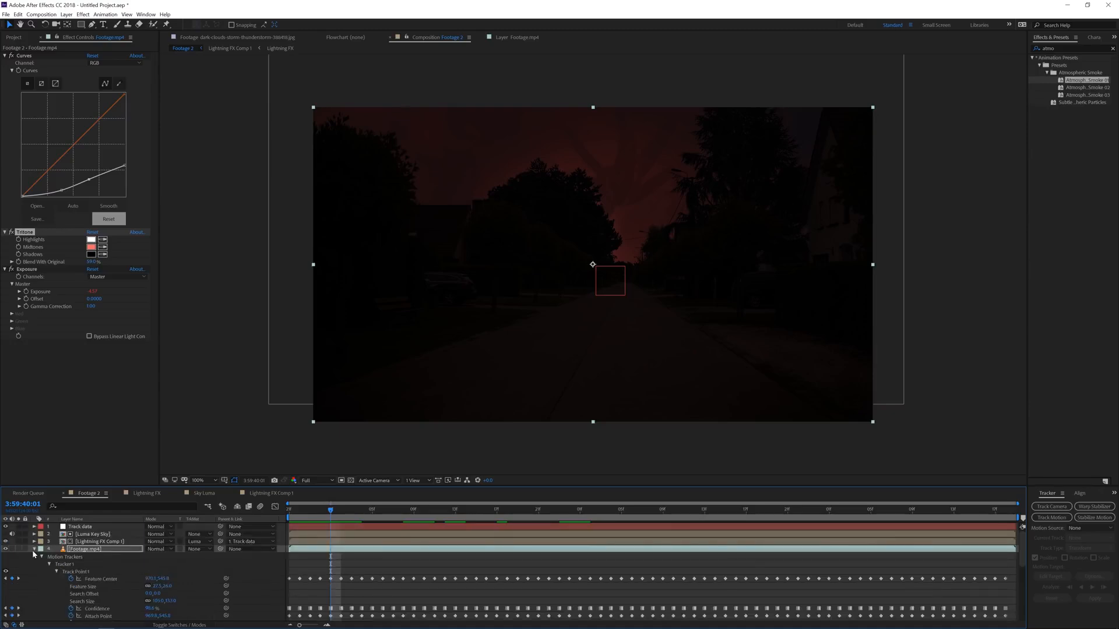
{"action": "left_click", "coordinate": [33, 550]}
{"action": "left_click", "coordinate": [92, 542]}
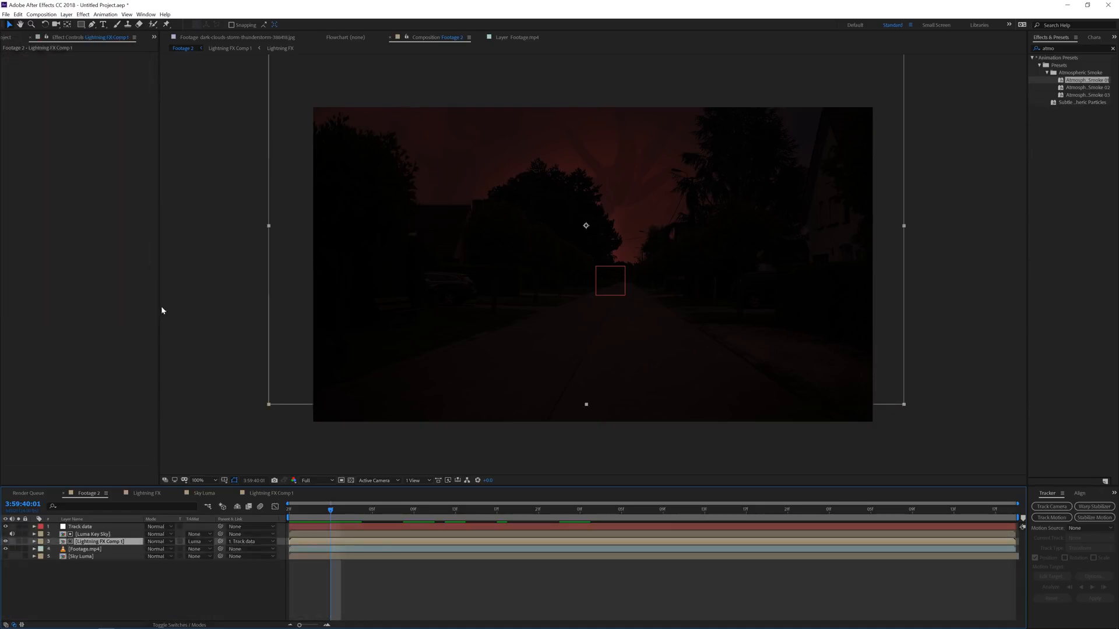
{"action": "left_click", "coordinate": [83, 14]}
{"action": "mouse_move", "coordinate": [119, 106]}
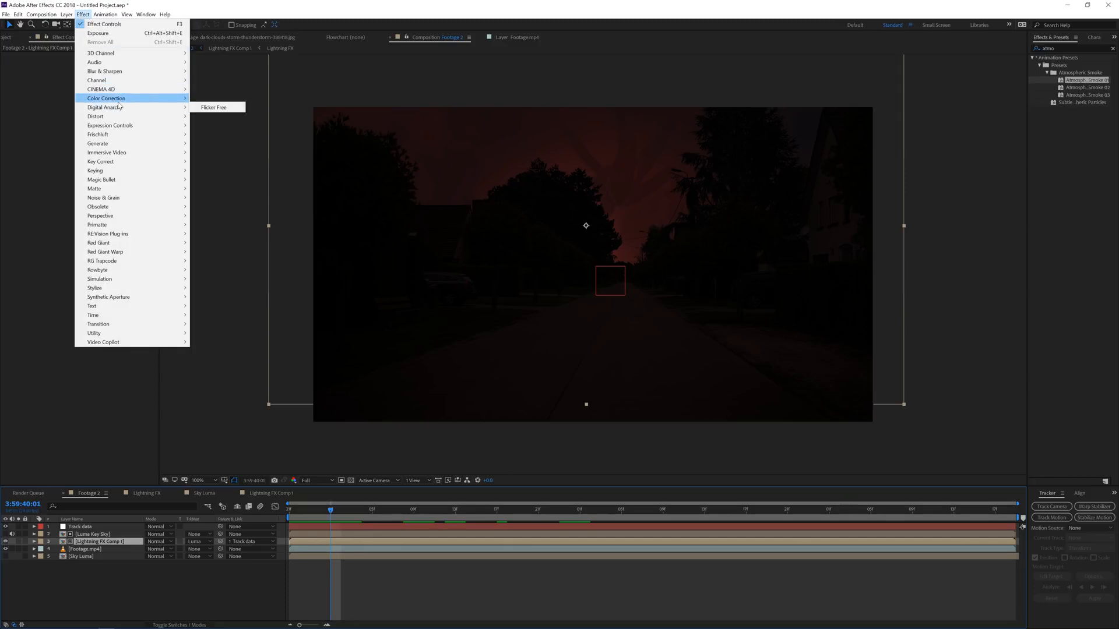
{"action": "left_click", "coordinate": [233, 258]}
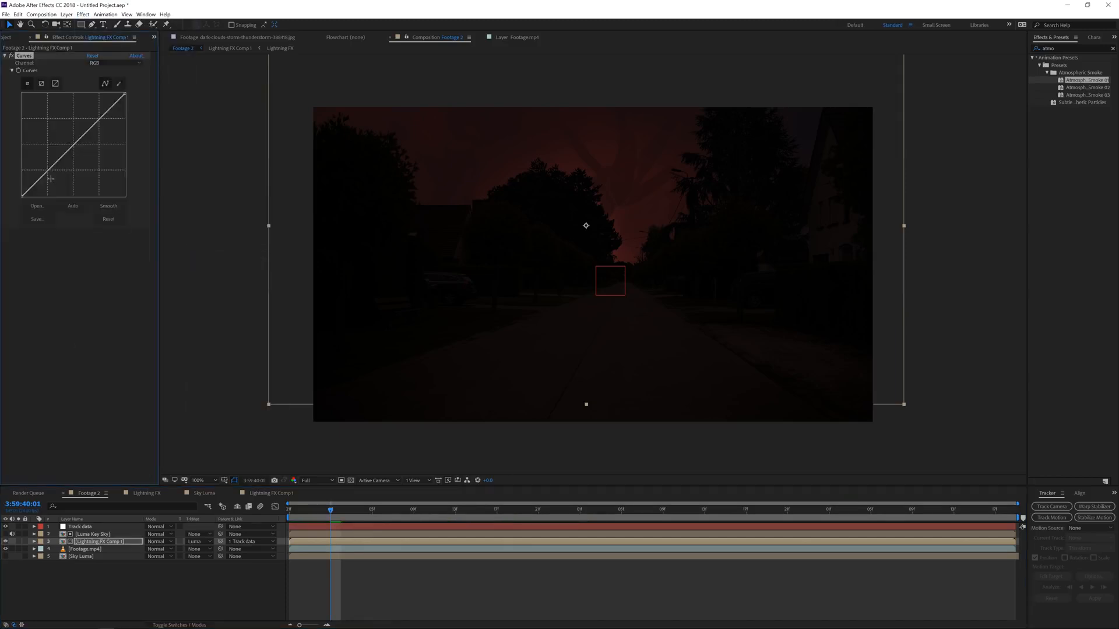
{"action": "left_click_drag", "start_coordinate": [50, 174], "coordinate": [76, 139]}
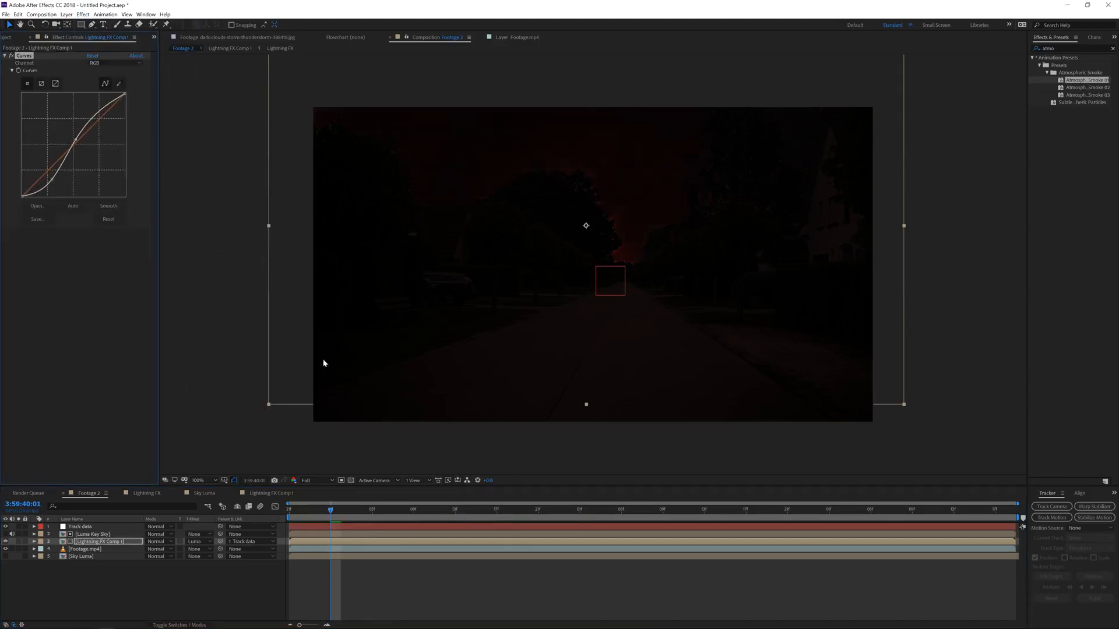
{"action": "left_click", "coordinate": [381, 515]}
{"action": "left_click", "coordinate": [526, 515]}
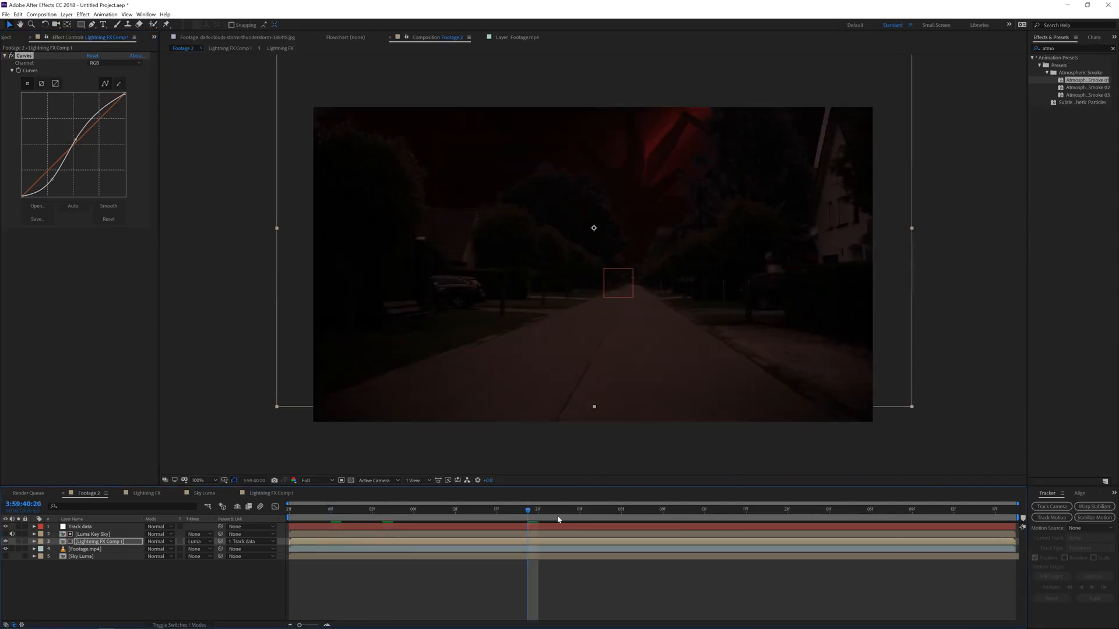
{"action": "left_click", "coordinate": [641, 515]}
{"action": "left_click", "coordinate": [621, 510]}
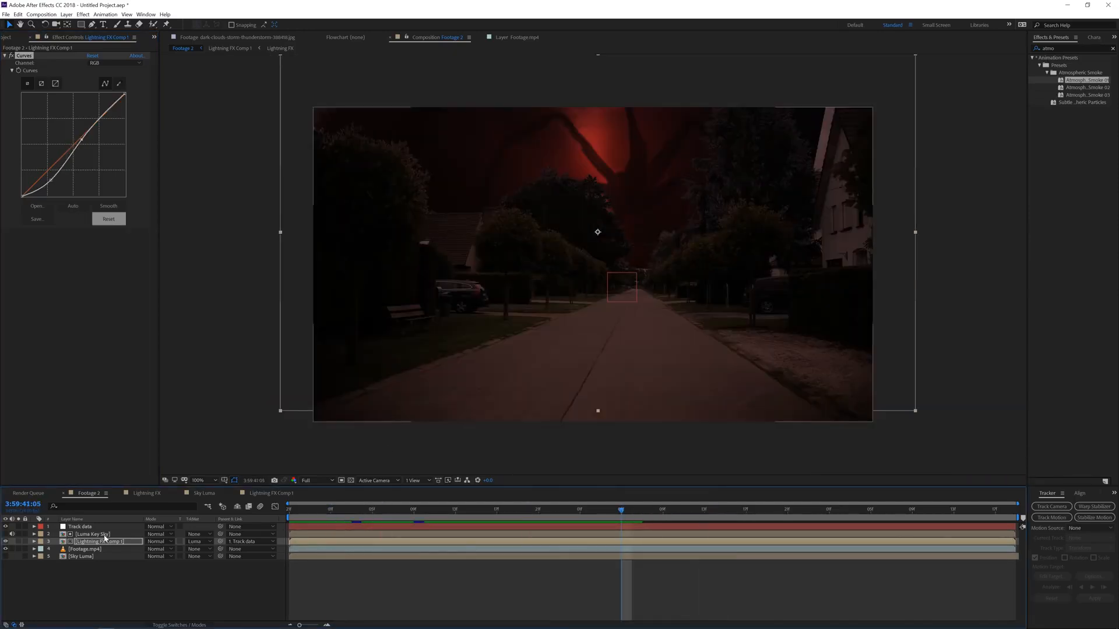
- In the Luma Key Sky composition, adjust the Luma Key Output Cycle on Footage.mp4 to refine the sky edges, and return to Footage 2
{"action": "key", "text": "period"}
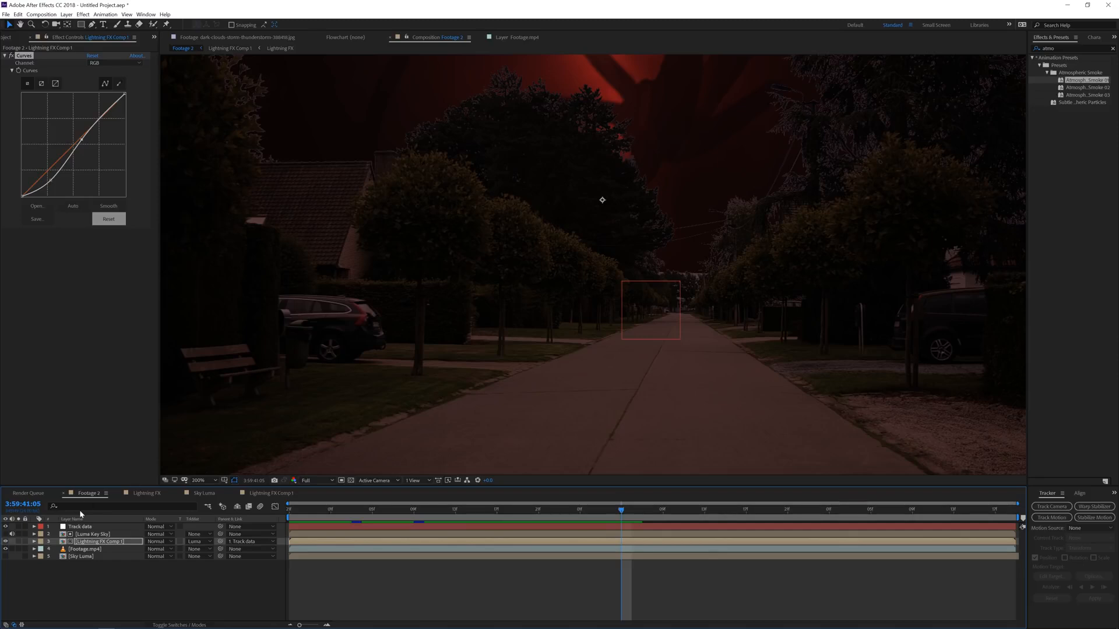
{"action": "double_click", "coordinate": [82, 534]}
{"action": "left_click", "coordinate": [82, 526]}
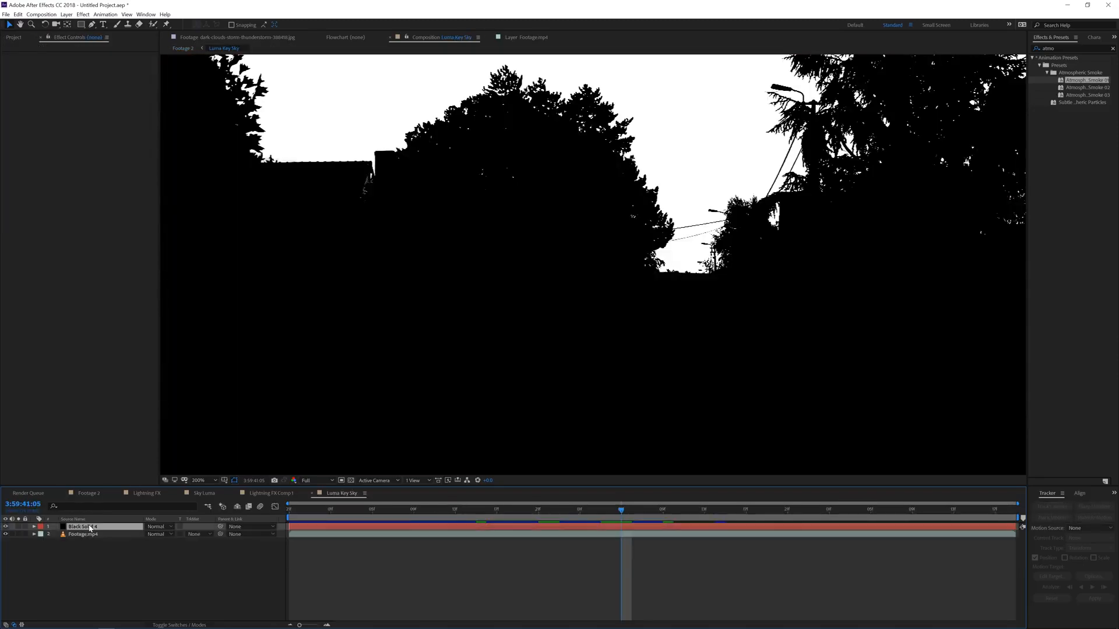
{"action": "left_click", "coordinate": [82, 534]}
{"action": "left_click", "coordinate": [12, 70]}
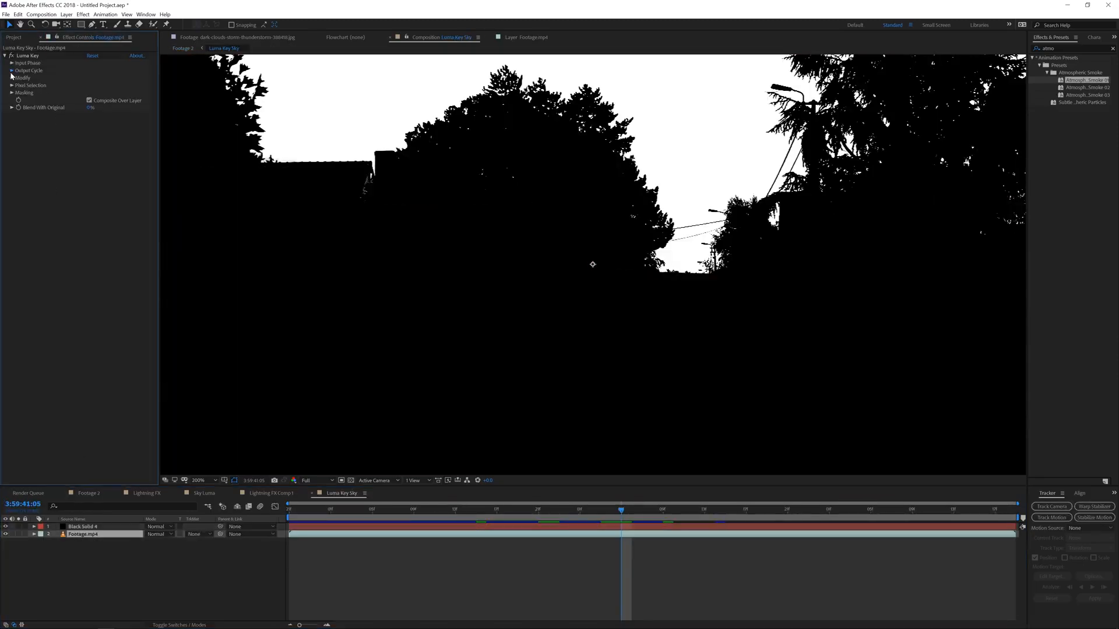
{"action": "left_click", "coordinate": [19, 85]}
{"action": "left_click", "coordinate": [58, 134]}
{"action": "left_click_drag", "start_coordinate": [59, 134], "coordinate": [62, 144]}
{"action": "double_click", "coordinate": [63, 142]}
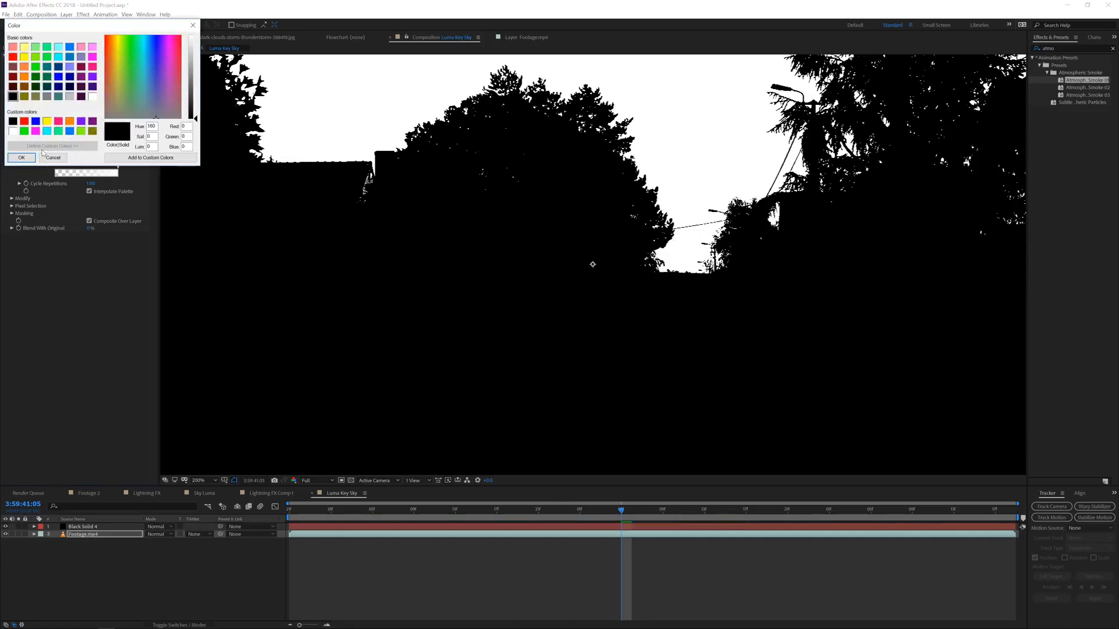
{"action": "left_click", "coordinate": [53, 160]}
{"action": "left_click", "coordinate": [69, 149]}
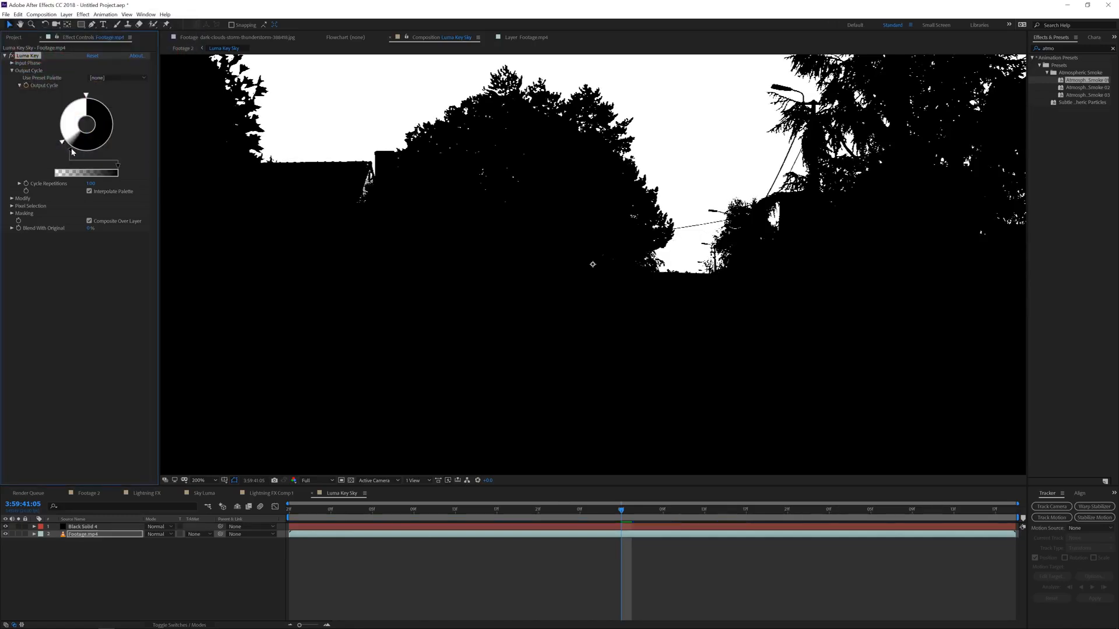
{"action": "left_click", "coordinate": [95, 493]}
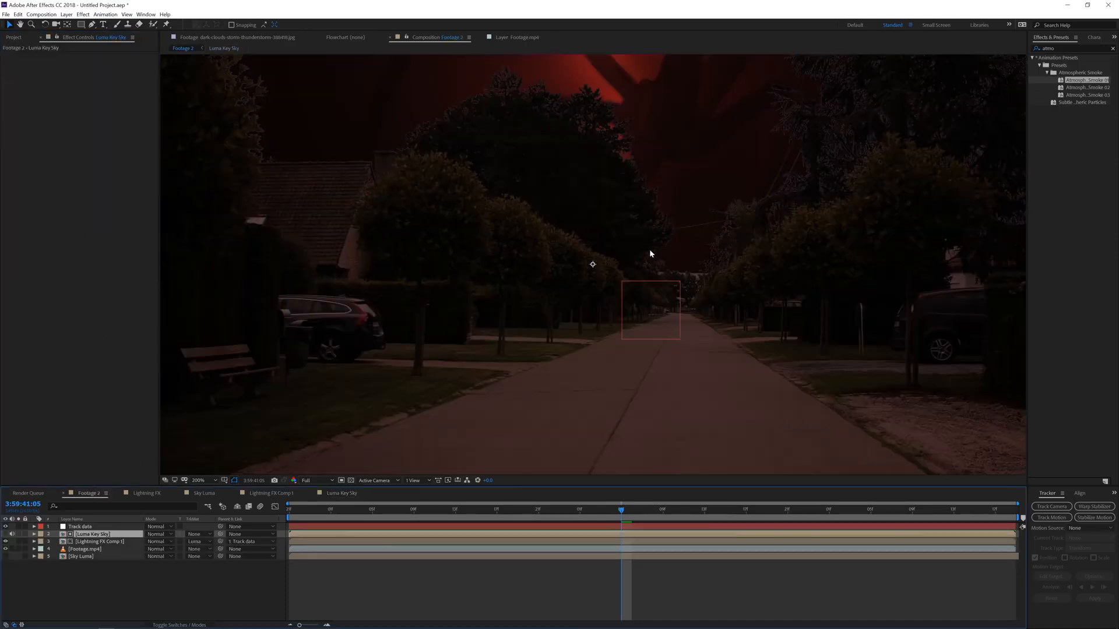
{"action": "key", "text": "comma"}
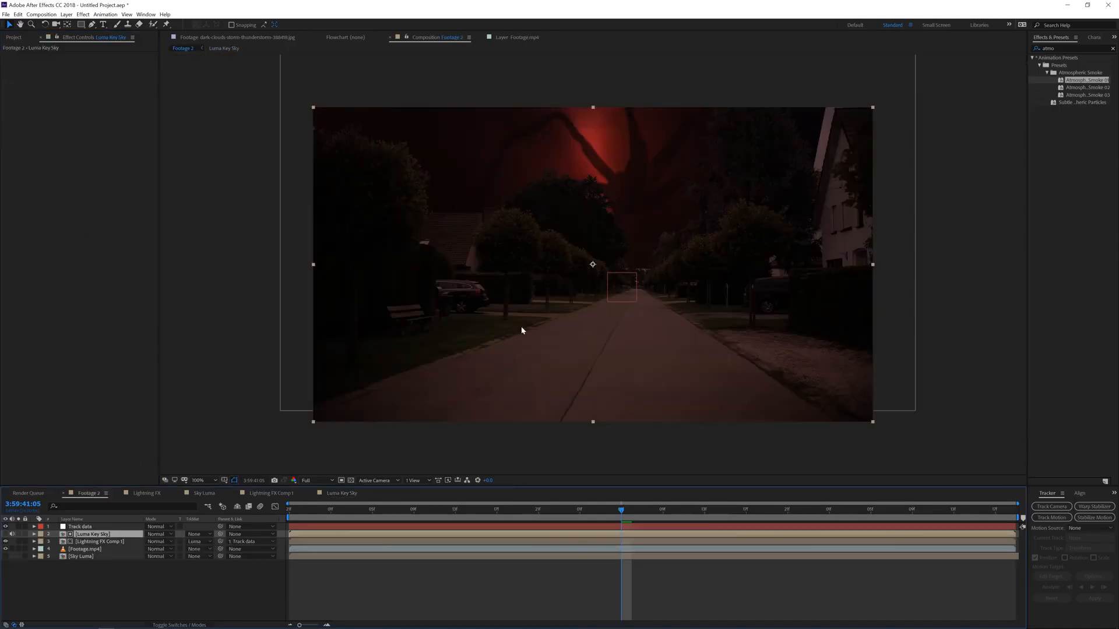
- Pull down the white end and upper point of the Footage.mp4 Curves to darken the street further, and check other frames
{"action": "left_click", "coordinate": [87, 541]}
{"action": "left_click", "coordinate": [85, 549]}
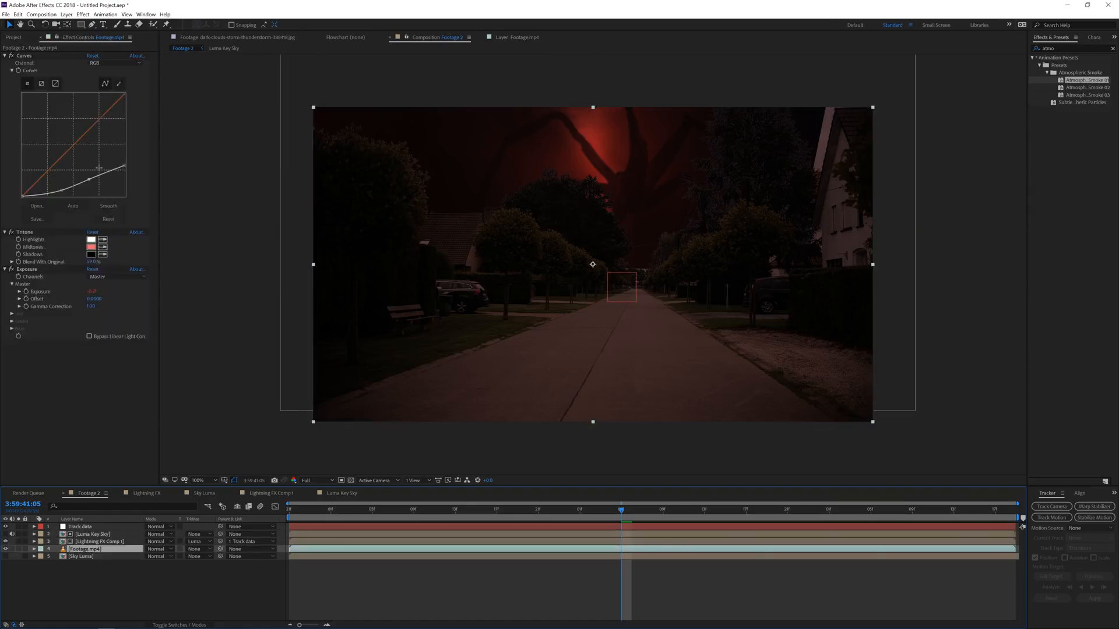
{"action": "left_click_drag", "start_coordinate": [125, 166], "coordinate": [91, 188]}
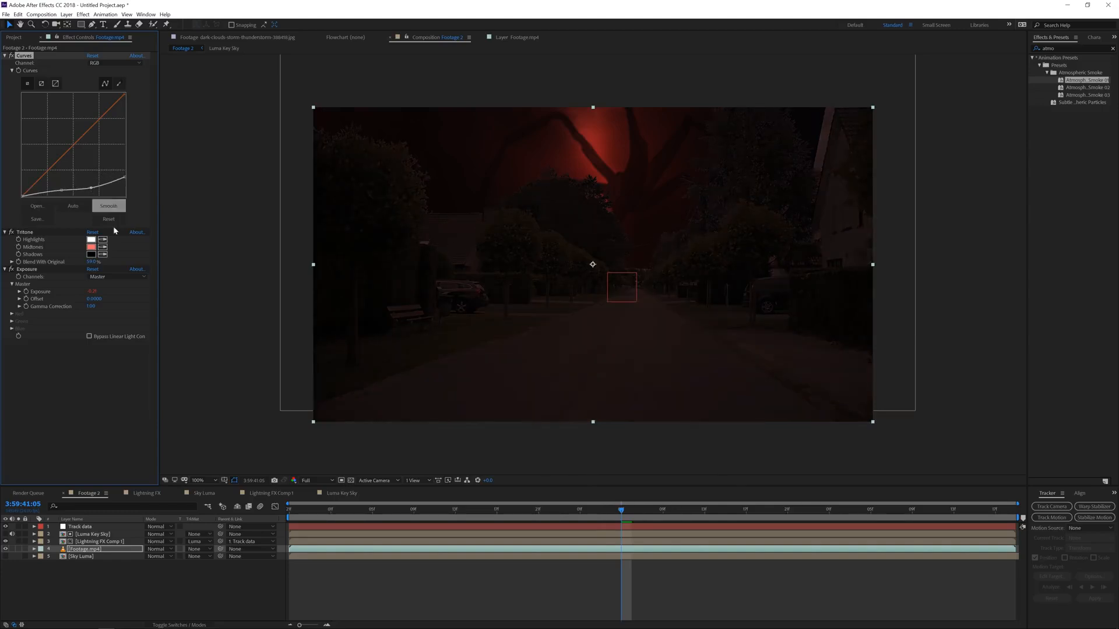
{"action": "left_click_drag", "start_coordinate": [619, 510], "coordinate": [780, 527]}
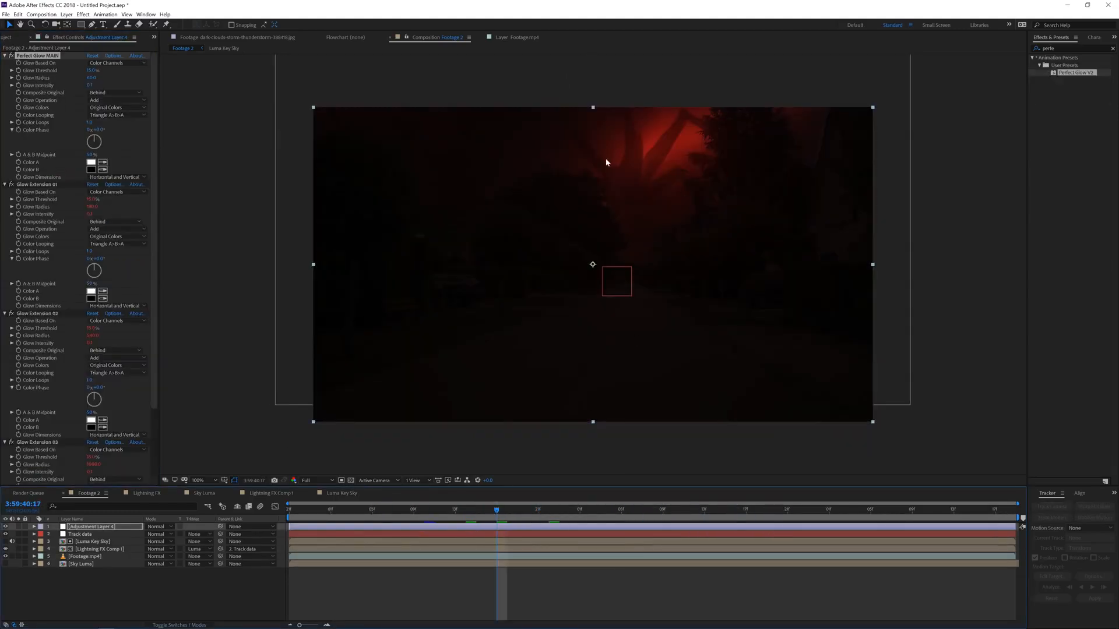
- In the Sky Luma composition, scale down the storm cloud image to about the frame width, reposition it behind the monster, and return to Footage 2
{"action": "double_click", "coordinate": [88, 549]}
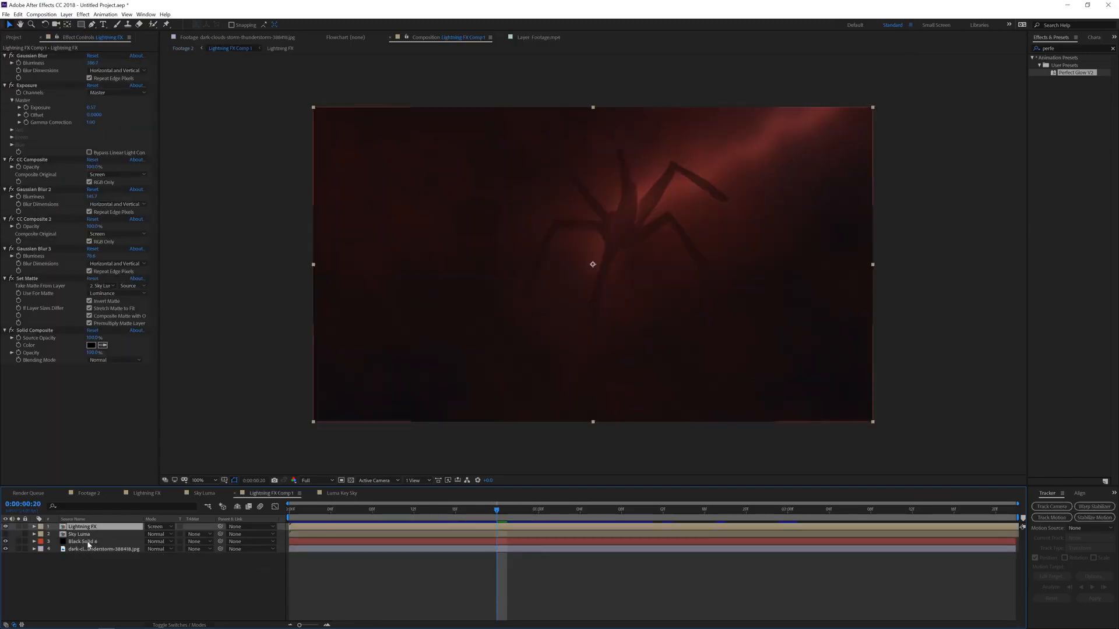
{"action": "double_click", "coordinate": [86, 536]}
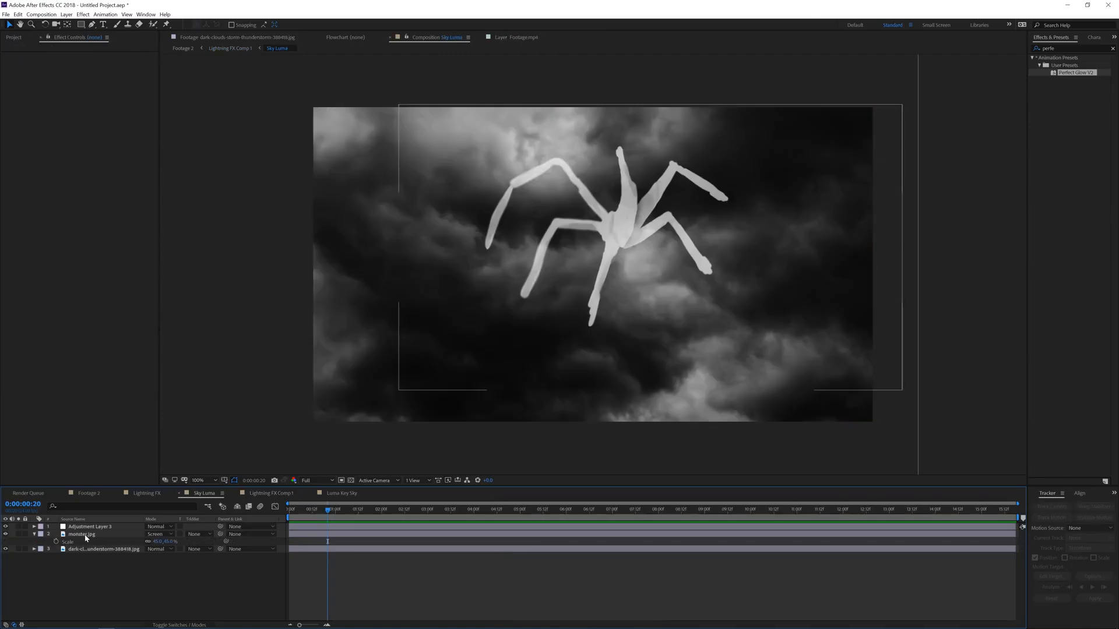
{"action": "left_click", "coordinate": [86, 536]}
{"action": "key", "text": "s"}
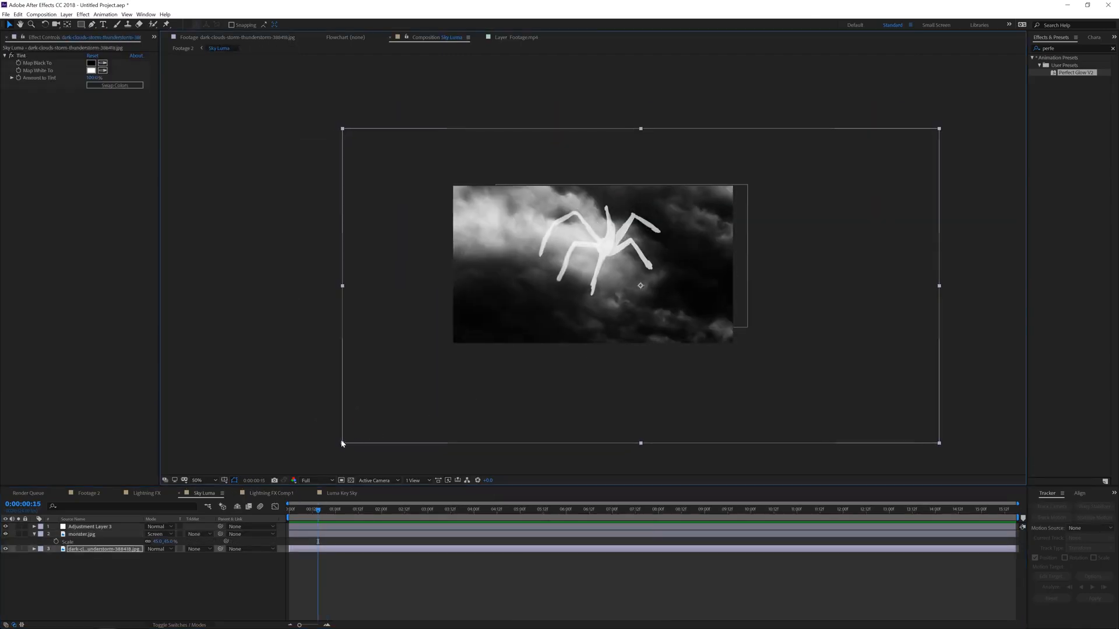
{"action": "left_click_drag", "start_coordinate": [342, 444], "coordinate": [510, 382]}
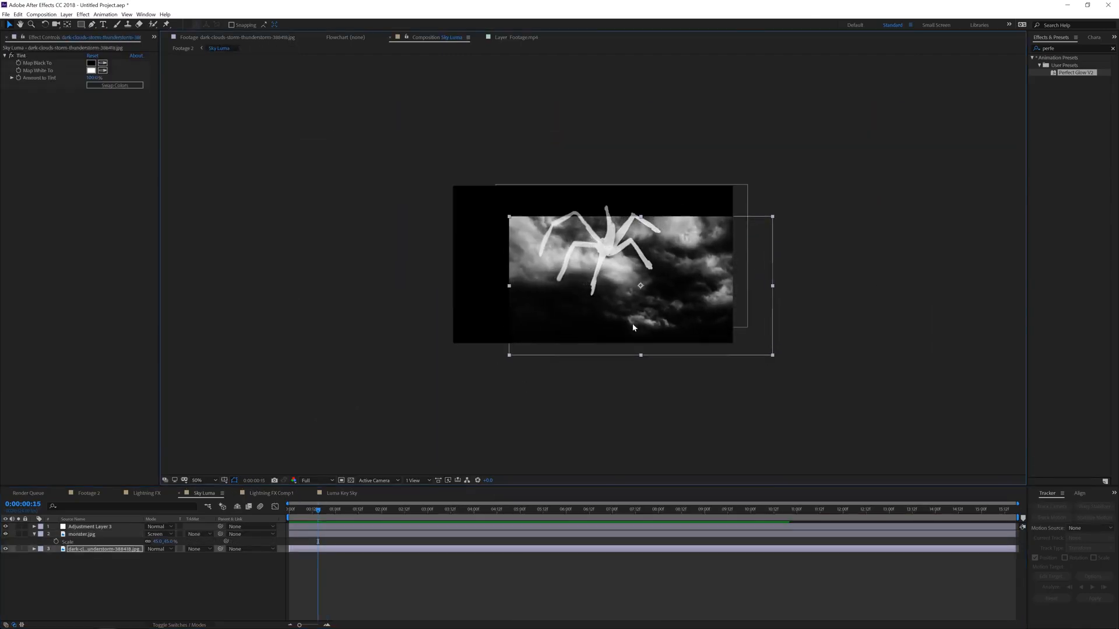
{"action": "left_click_drag", "start_coordinate": [631, 325], "coordinate": [585, 292]}
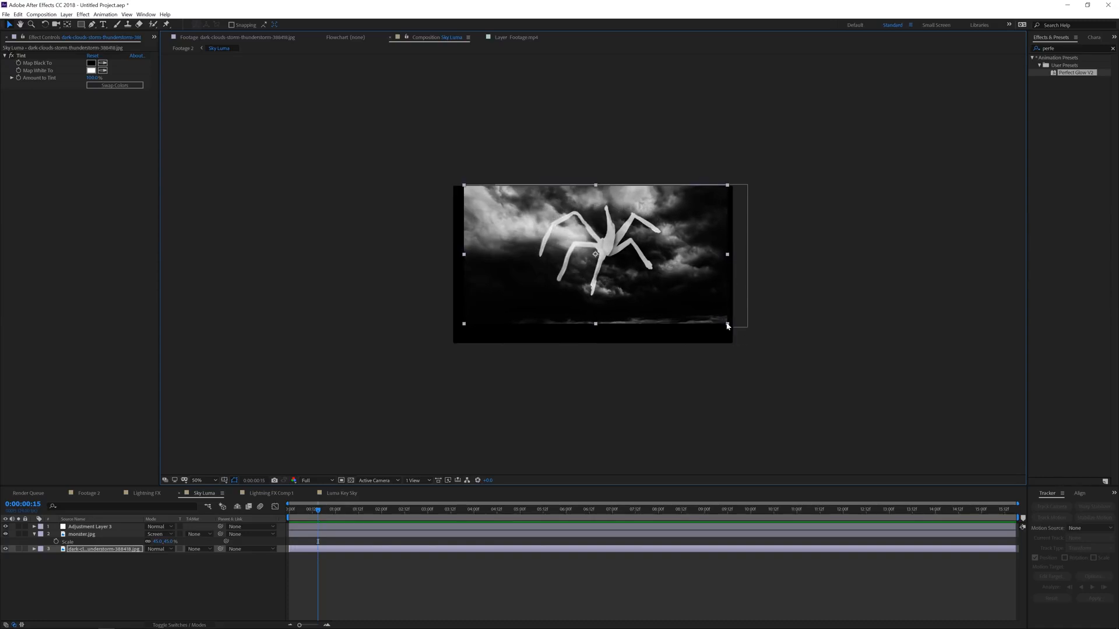
{"action": "mouse_move", "coordinate": [727, 326]}
{"action": "left_mouse_down"}
{"action": "mouse_move", "coordinate": [739, 330]}
{"action": "mouse_move", "coordinate": [712, 312]}
{"action": "left_mouse_up"}
{"action": "key", "text": "period"}
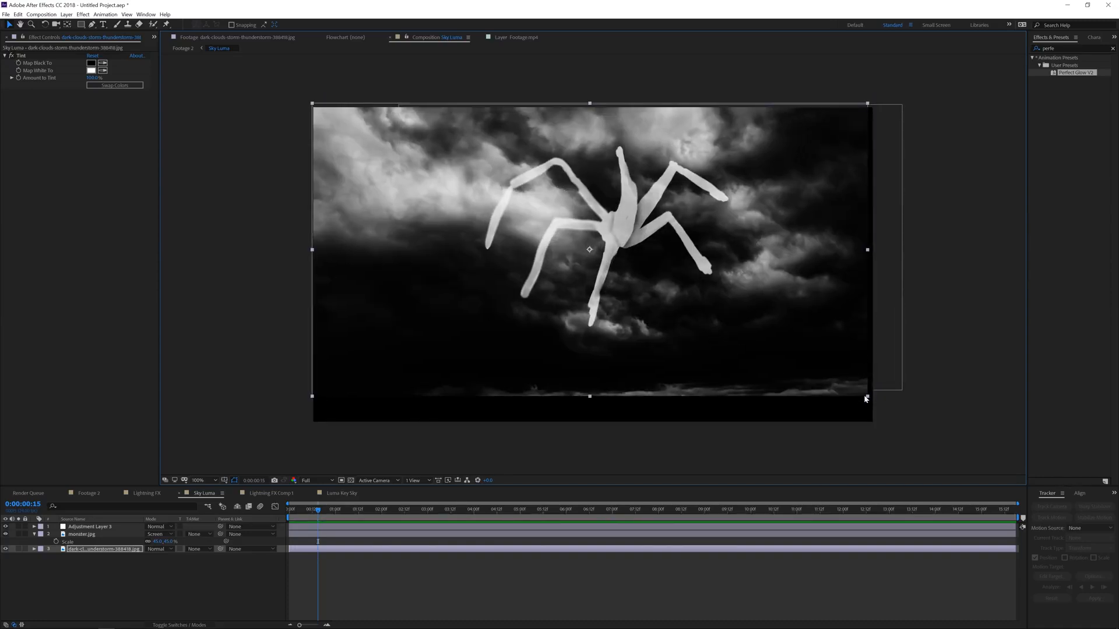
{"action": "mouse_move", "coordinate": [867, 399]}
{"action": "left_mouse_down"}
{"action": "mouse_move", "coordinate": [845, 387]}
{"action": "mouse_move", "coordinate": [875, 397]}
{"action": "left_mouse_up"}
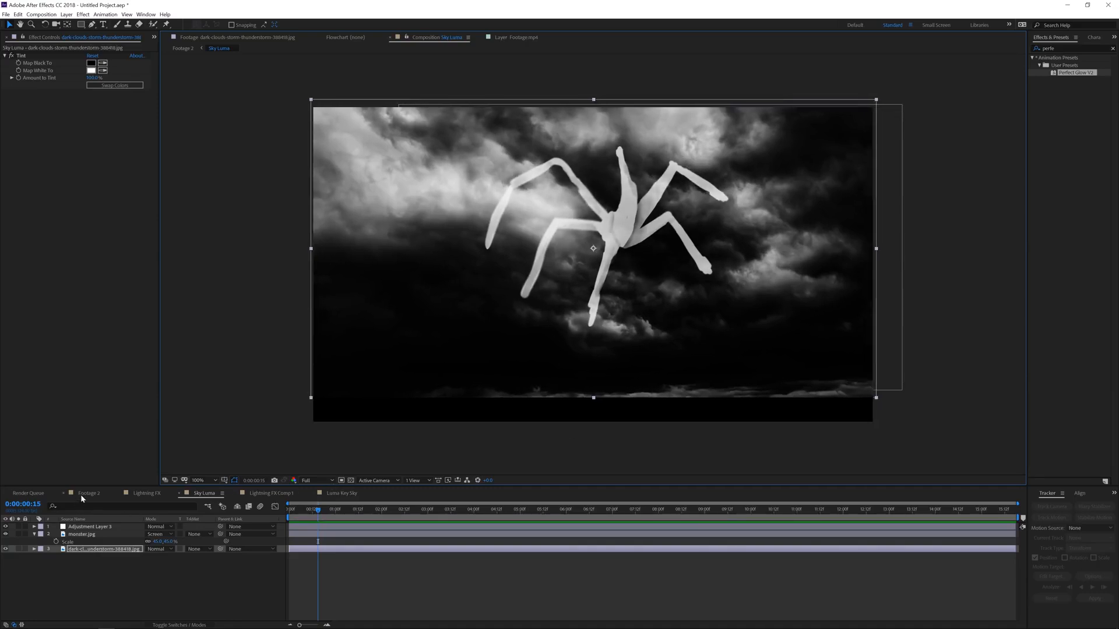
{"action": "left_click", "coordinate": [81, 494]}
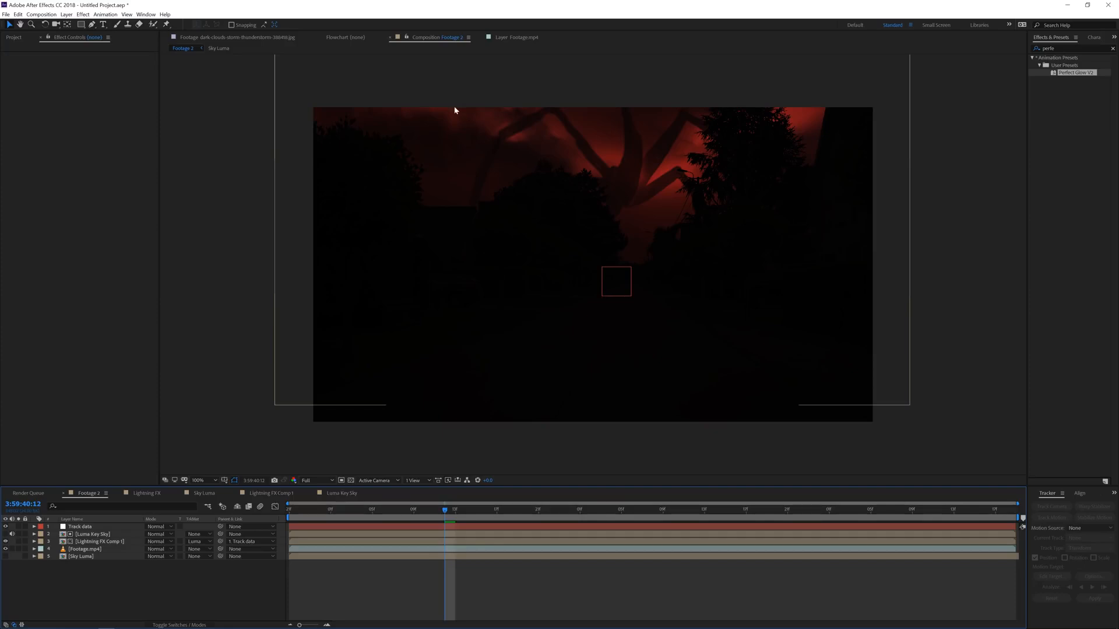
- Change the Tritone midtones of the Footage.mp4 layer to a darker red
{"action": "left_click", "coordinate": [95, 535]}
{"action": "left_click", "coordinate": [90, 542]}
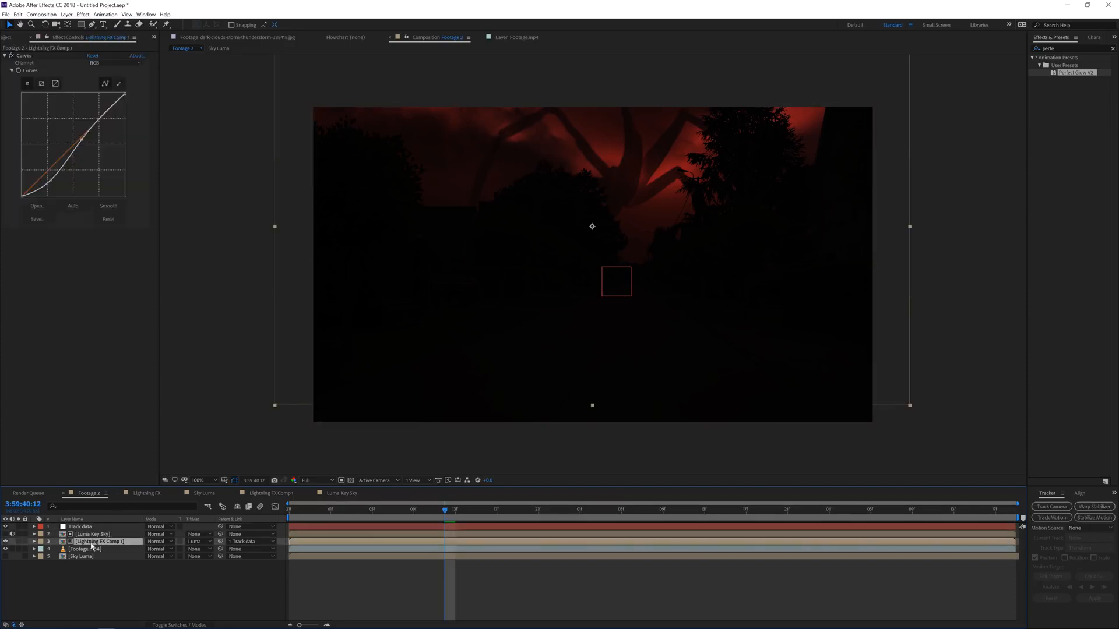
{"action": "left_click", "coordinate": [88, 549]}
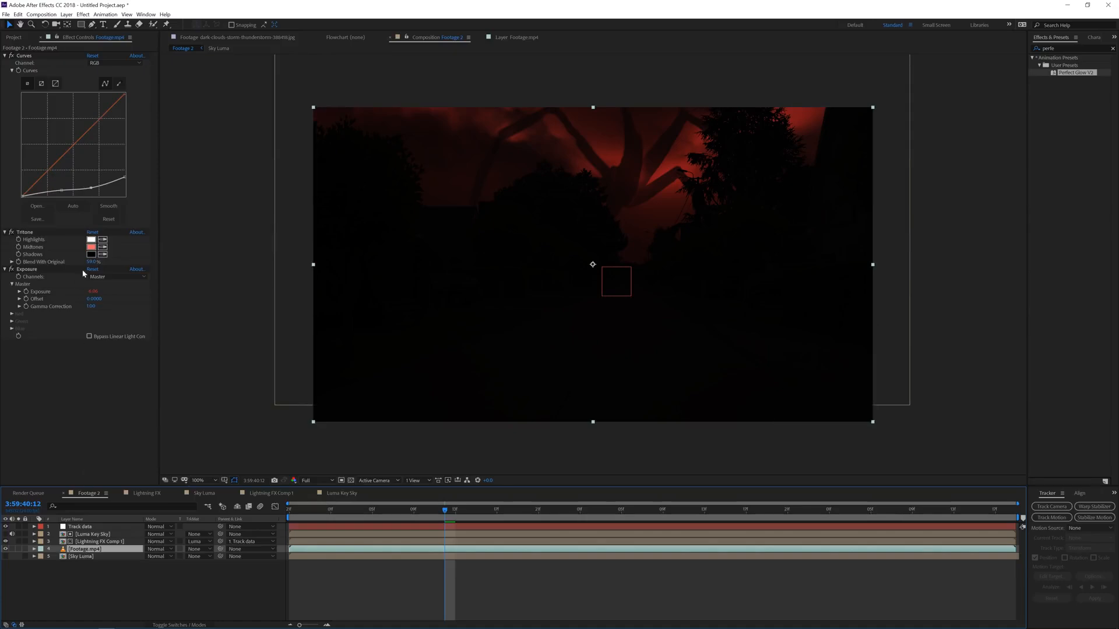
{"action": "left_click", "coordinate": [91, 247]}
{"action": "left_click", "coordinate": [192, 283]}
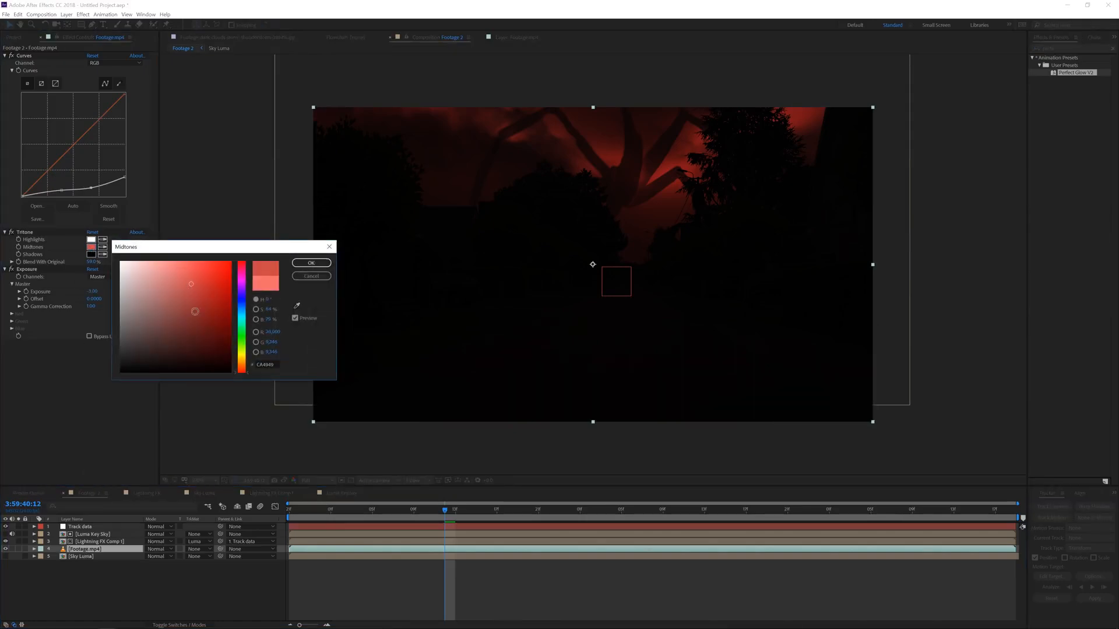
{"action": "left_click", "coordinate": [311, 263]}
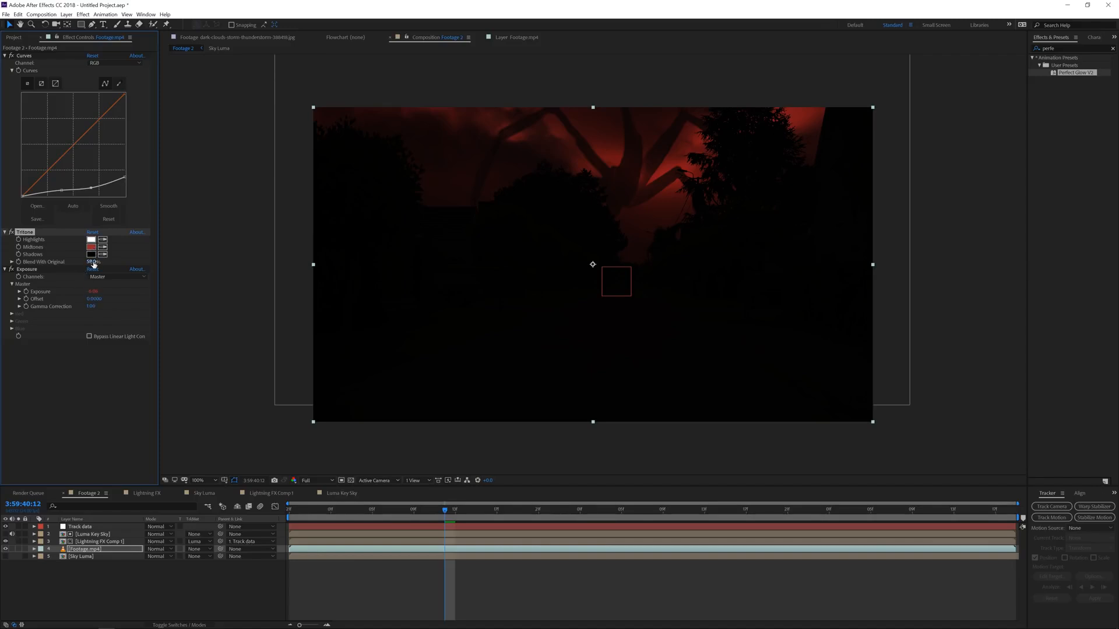
- In Lightning FX Comp 1, raise the Lightning FX layer's Exposure, lower its Gaussian Blur 3 blurriness, and check other frames
{"action": "left_click", "coordinate": [271, 493]}
{"action": "key", "text": "space"}
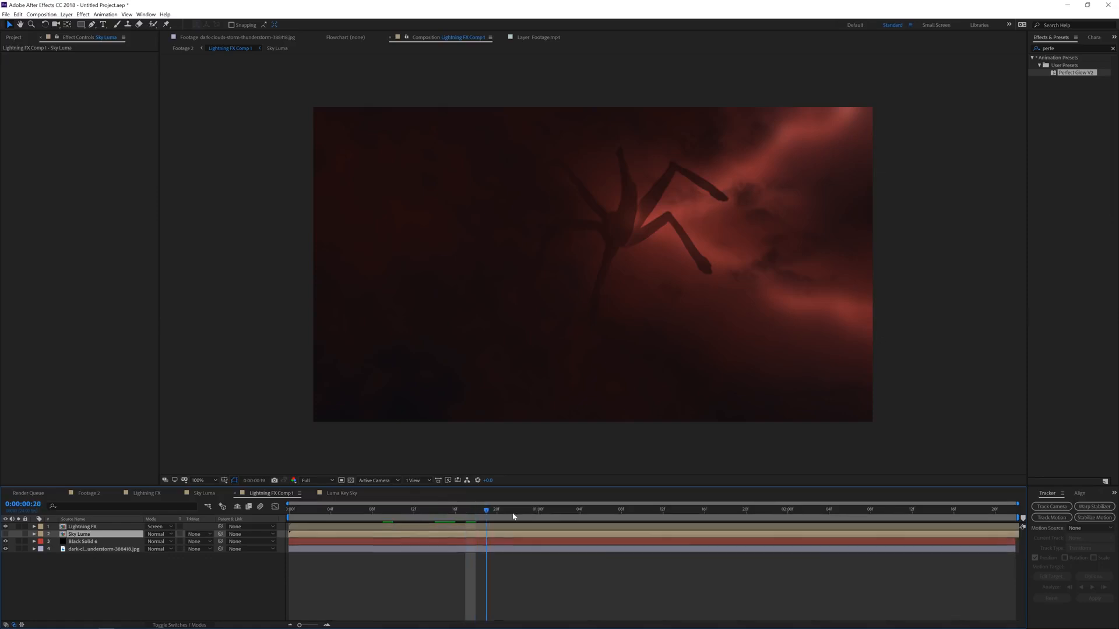
{"action": "key", "text": "space"}
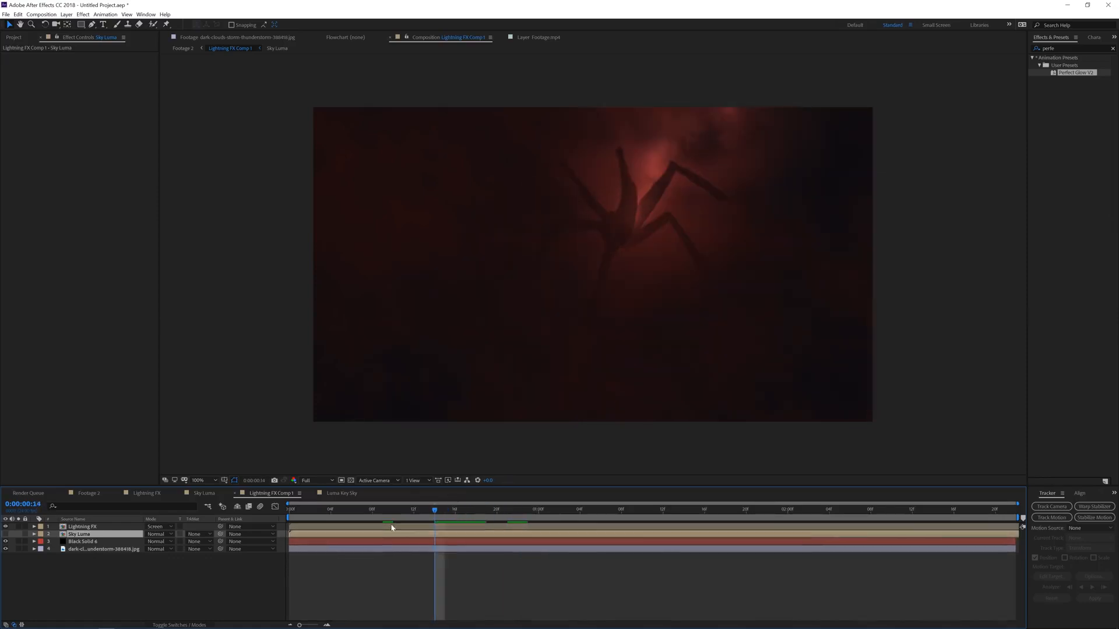
{"action": "left_click", "coordinate": [87, 527]}
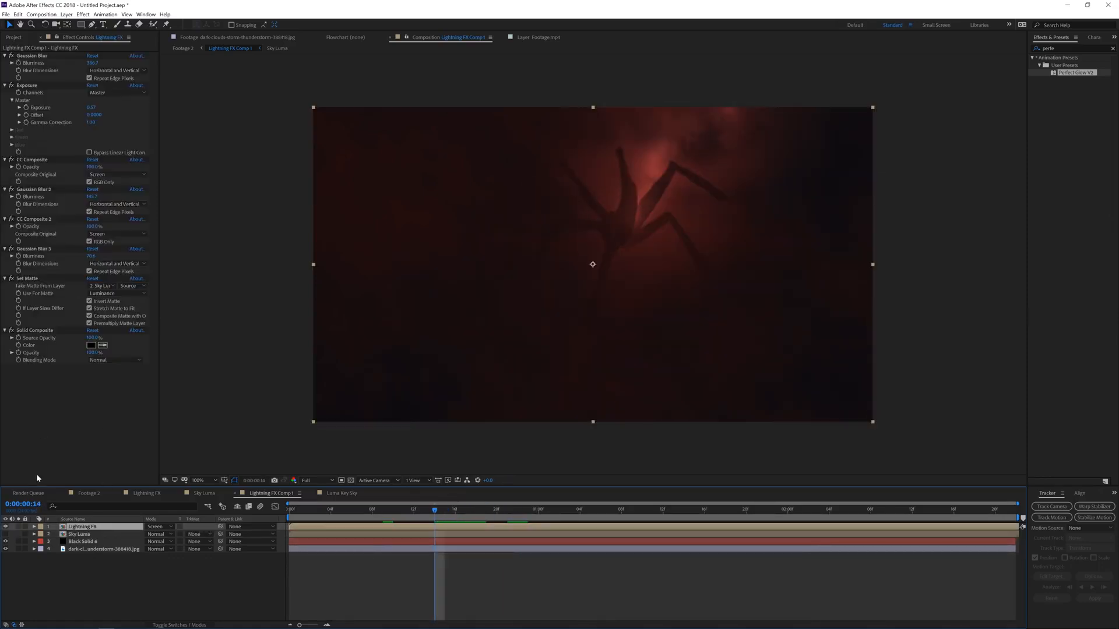
{"action": "left_click", "coordinate": [512, 515]}
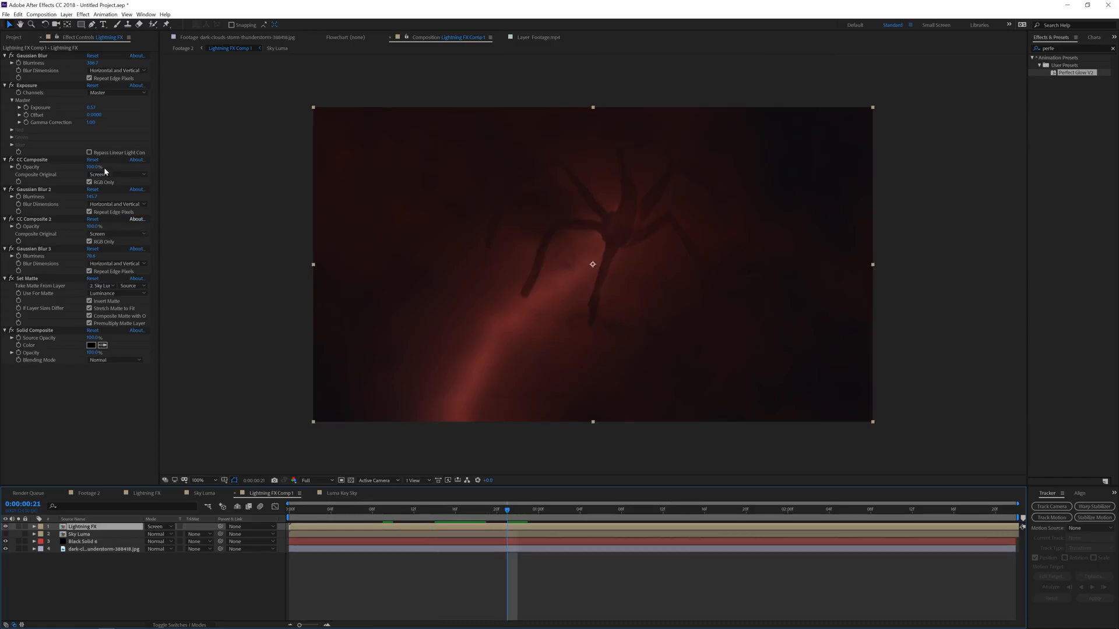
{"action": "left_click_drag", "start_coordinate": [91, 107], "coordinate": [211, 152]}
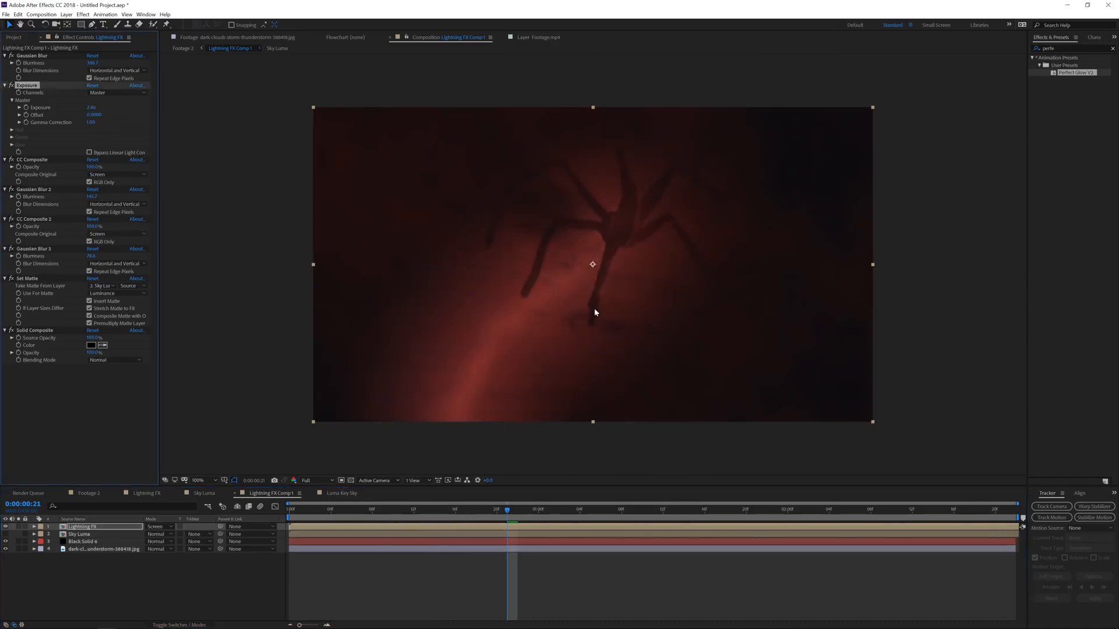
{"action": "left_click", "coordinate": [662, 510]}
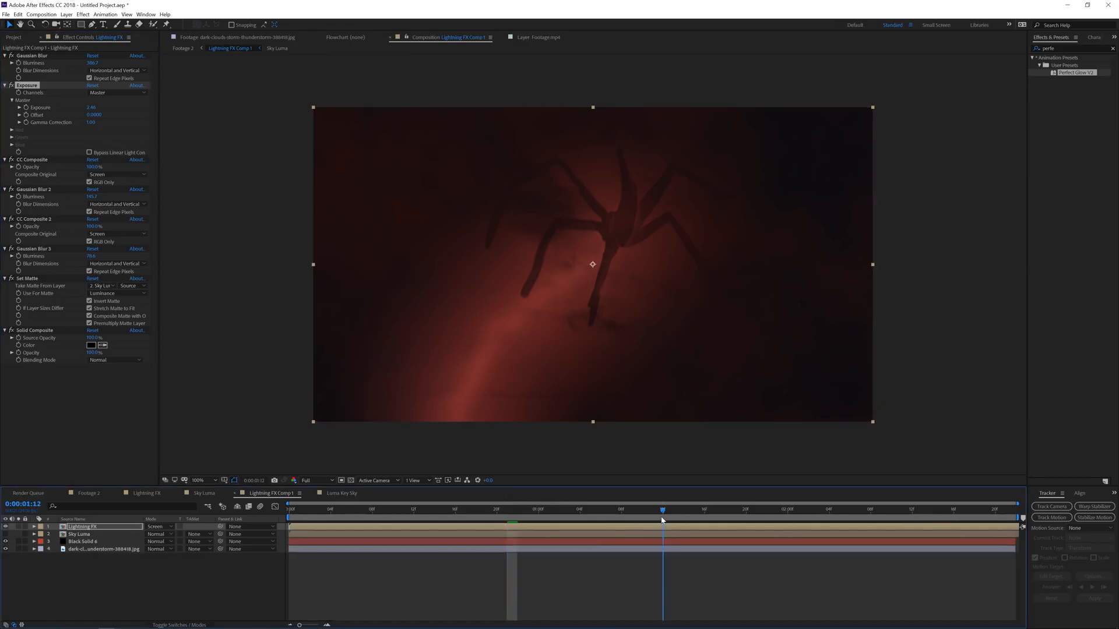
{"action": "left_click", "coordinate": [736, 512]}
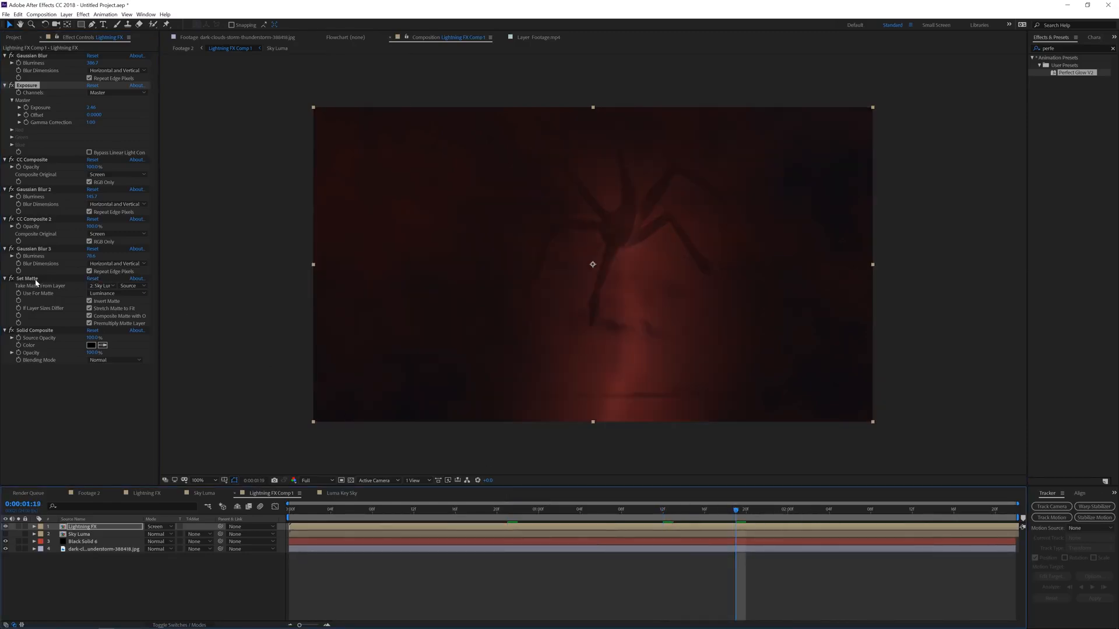
{"action": "left_click_drag", "start_coordinate": [95, 258], "coordinate": [56, 256]}
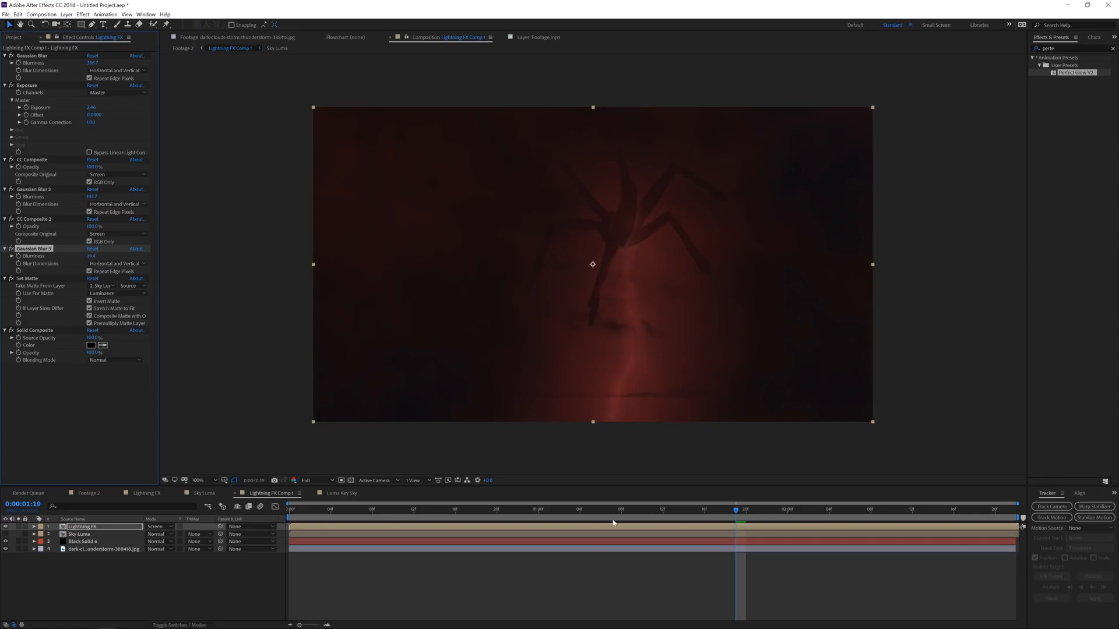
{"action": "left_click_drag", "start_coordinate": [626, 518], "coordinate": [602, 519]}
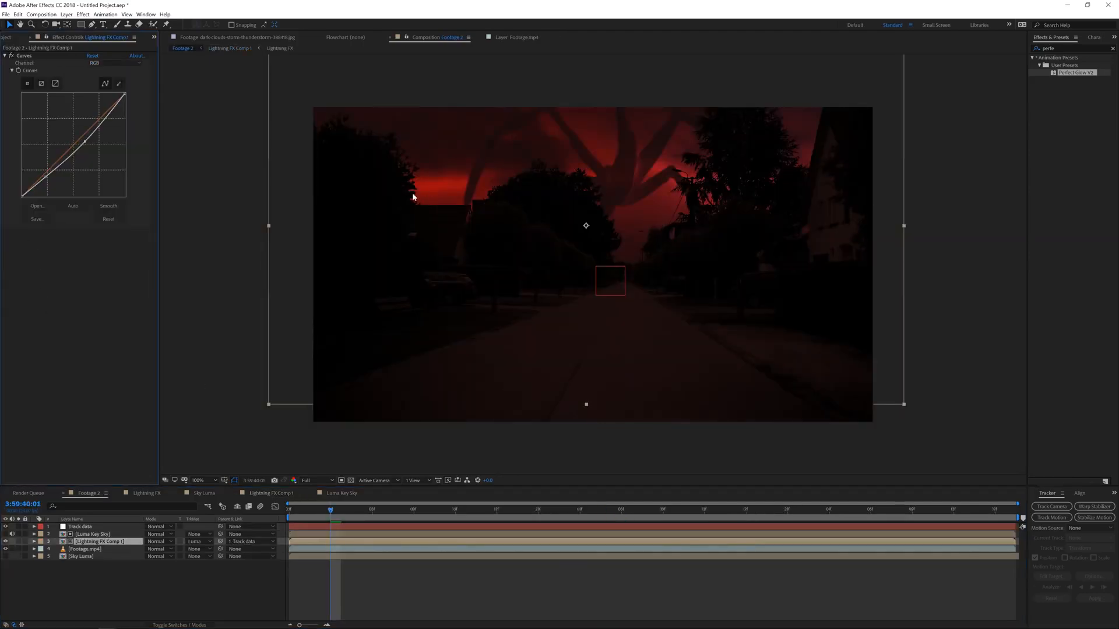
- Apply a Tint effect to the Lightning FX Comp 1 layer in Footage 2 with Amount to Tint at 25%
{"action": "left_click", "coordinate": [83, 15]}
{"action": "mouse_move", "coordinate": [130, 99]}
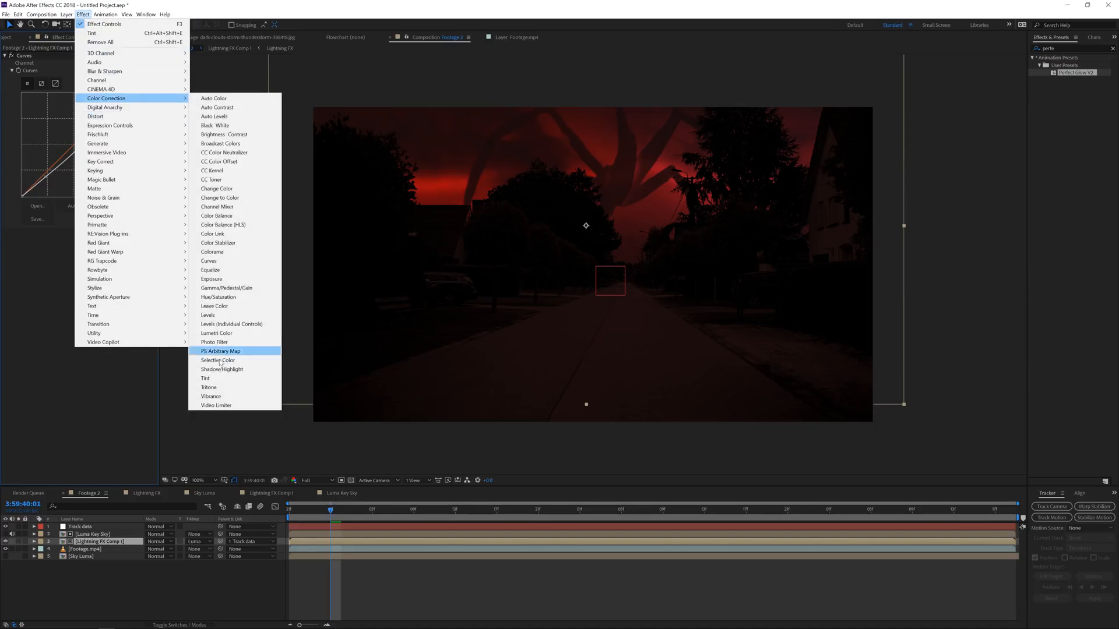
{"action": "left_click", "coordinate": [206, 387]}
{"action": "left_click", "coordinate": [93, 255]}
{"action": "type", "text": "2"}
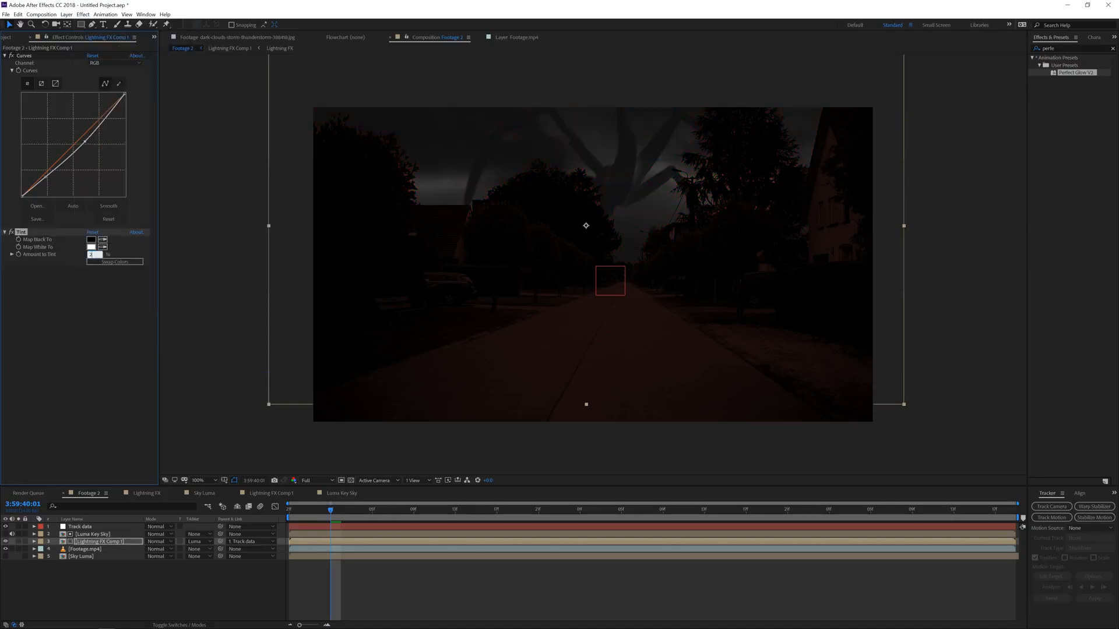
{"action": "type", "text": "5"}
{"action": "key", "text": "Return"}
{"action": "left_click", "coordinate": [70, 319]}
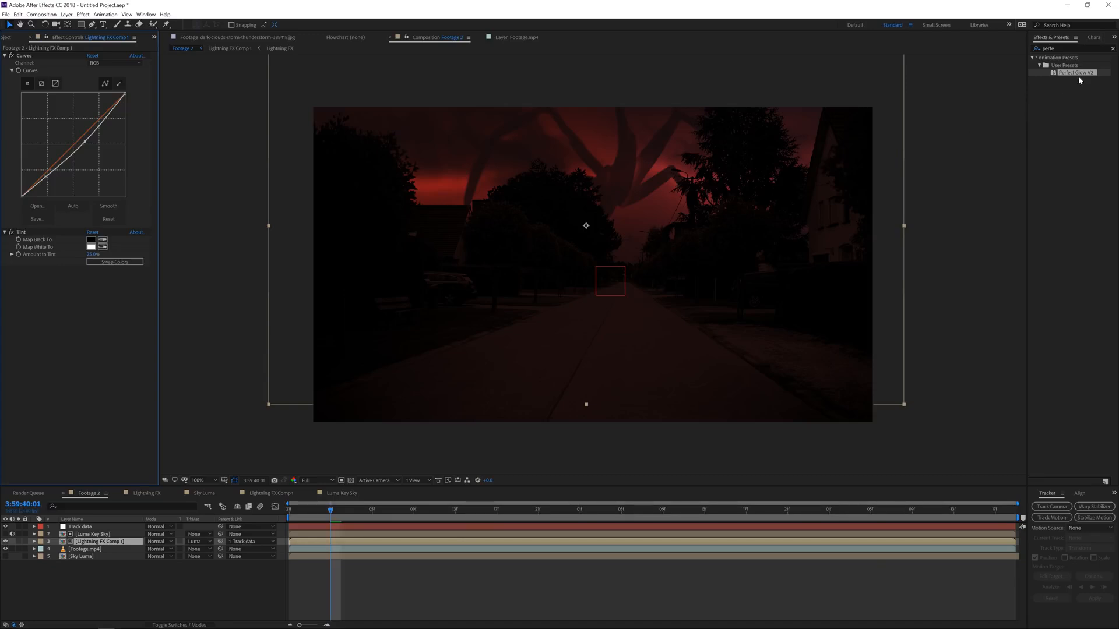
- Apply the Perfect Glow V2 preset to Lightning FX Comp 1 with an adjusted main glow threshold, and raise the project's color depth
{"action": "left_click_drag", "start_coordinate": [1078, 74], "coordinate": [84, 299]}
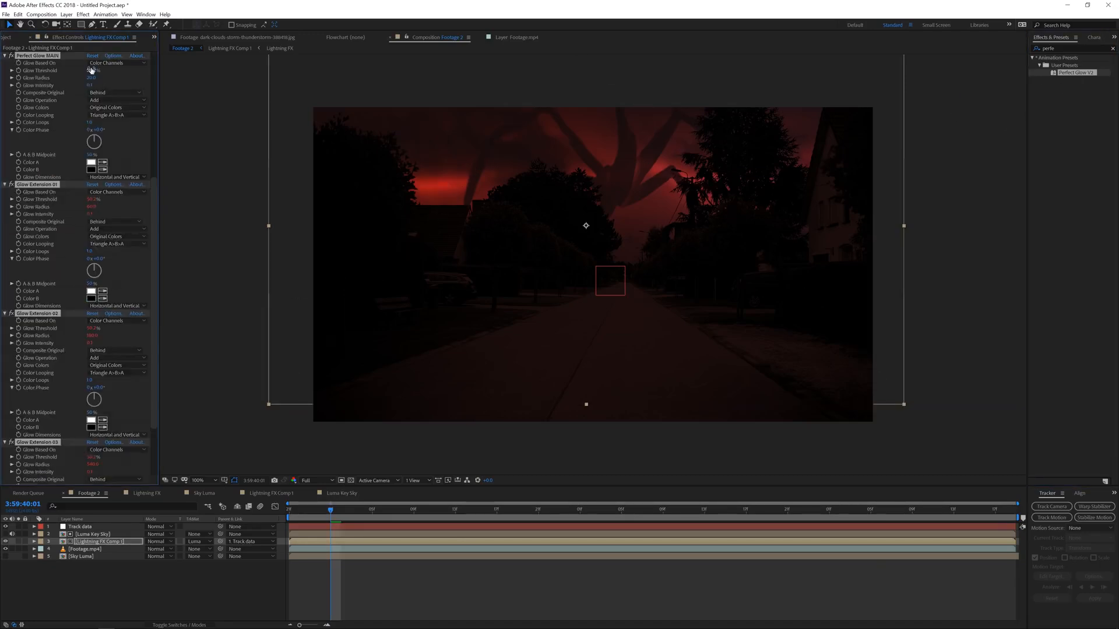
{"action": "mouse_move", "coordinate": [91, 71]}
{"action": "left_mouse_down"}
{"action": "mouse_move", "coordinate": [58, 71]}
{"action": "mouse_move", "coordinate": [111, 77]}
{"action": "mouse_move", "coordinate": [84, 78]}
{"action": "left_mouse_up"}
{"action": "left_click", "coordinate": [5, 38]}
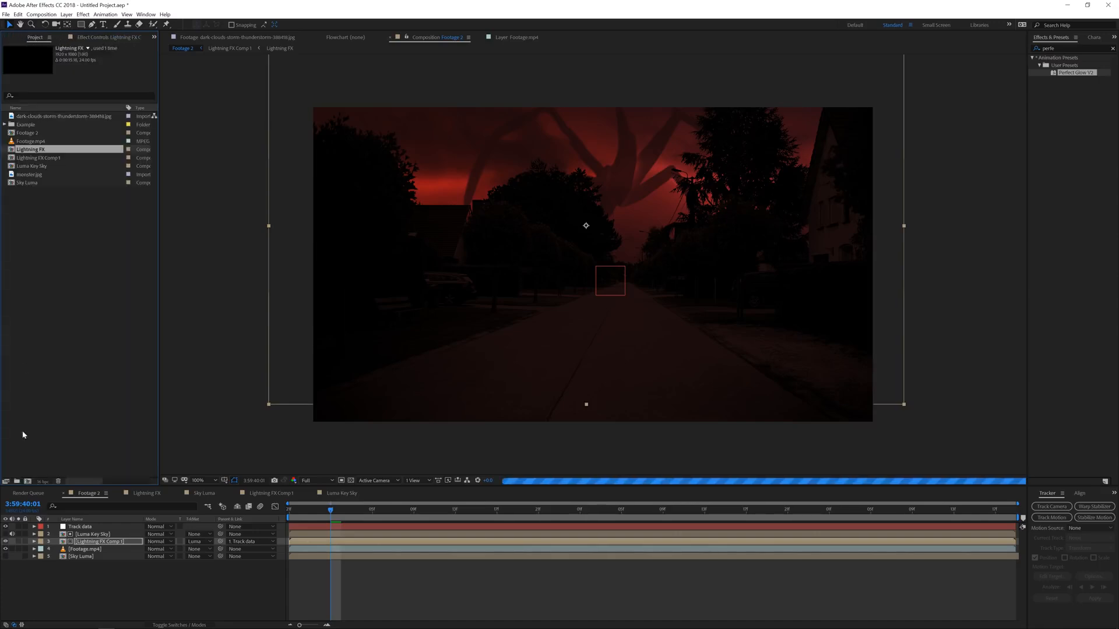
{"action": "left_click", "coordinate": [43, 482]}
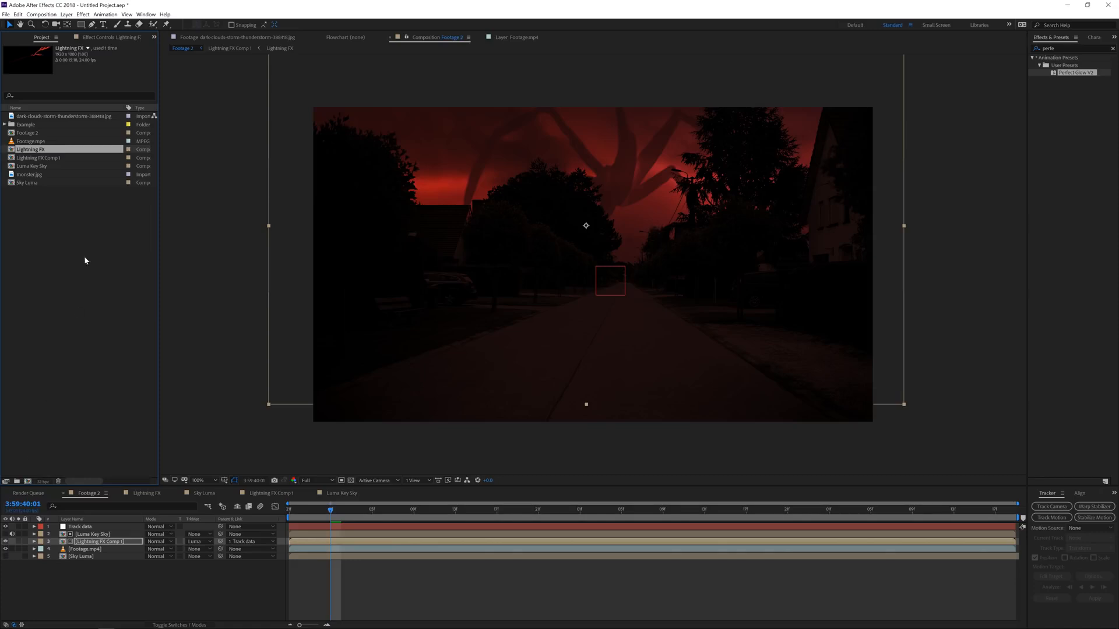
{"action": "left_click", "coordinate": [99, 39]}
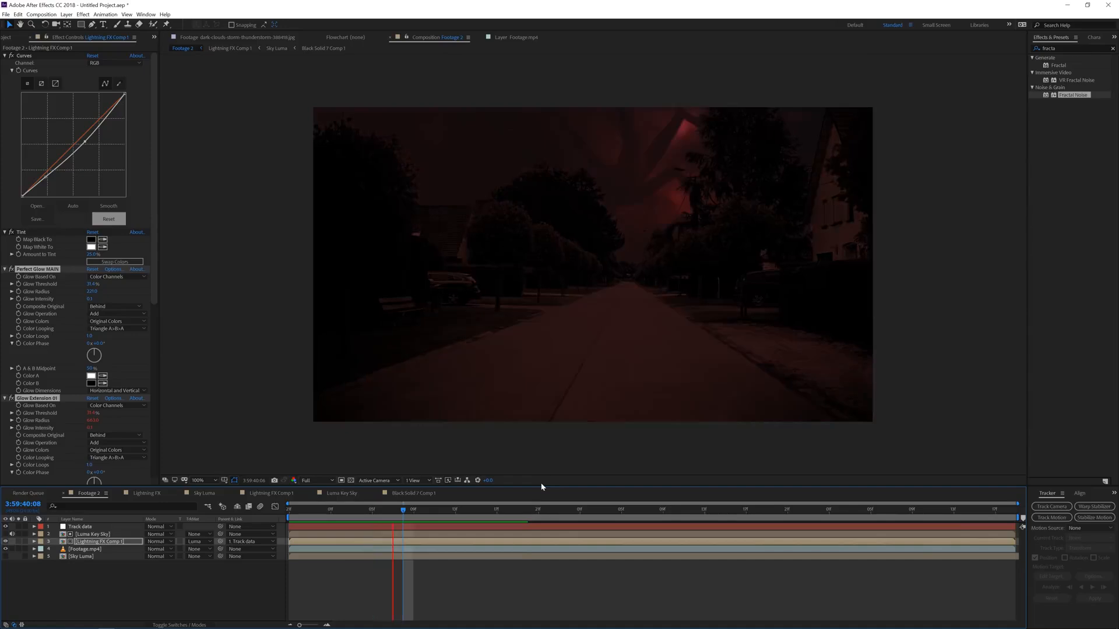
- Scrub through the early frames of Footage 2 to examine how the lightning flashes light the sky and street
{"action": "left_click", "coordinate": [394, 511]}
{"action": "left_click_drag", "start_coordinate": [400, 515], "coordinate": [425, 519]}
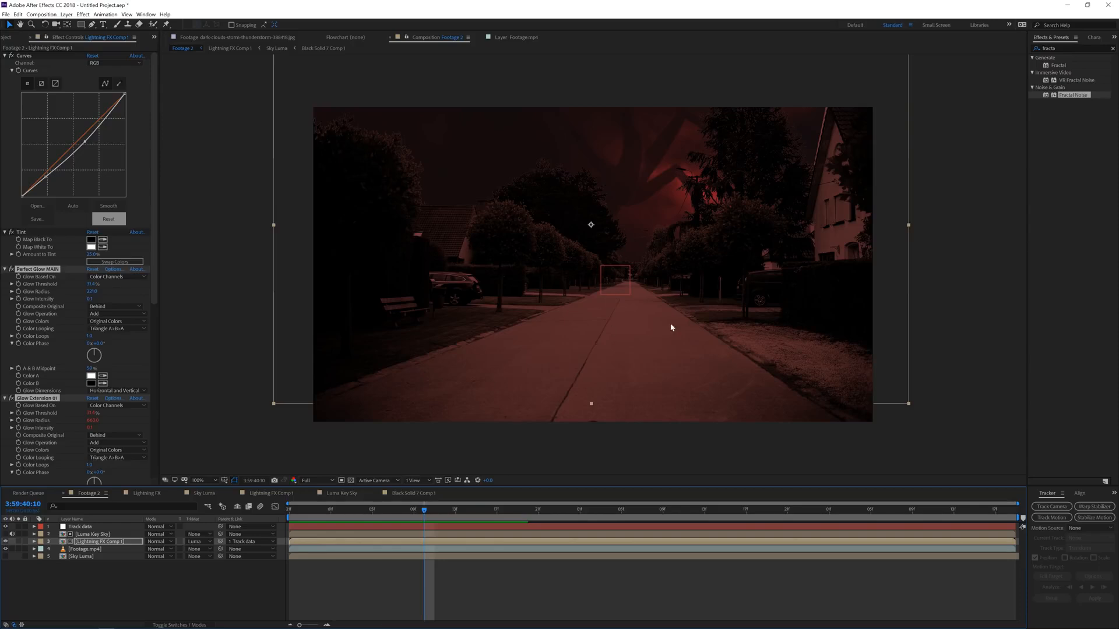
{"action": "left_click_drag", "start_coordinate": [410, 517], "coordinate": [343, 517]}
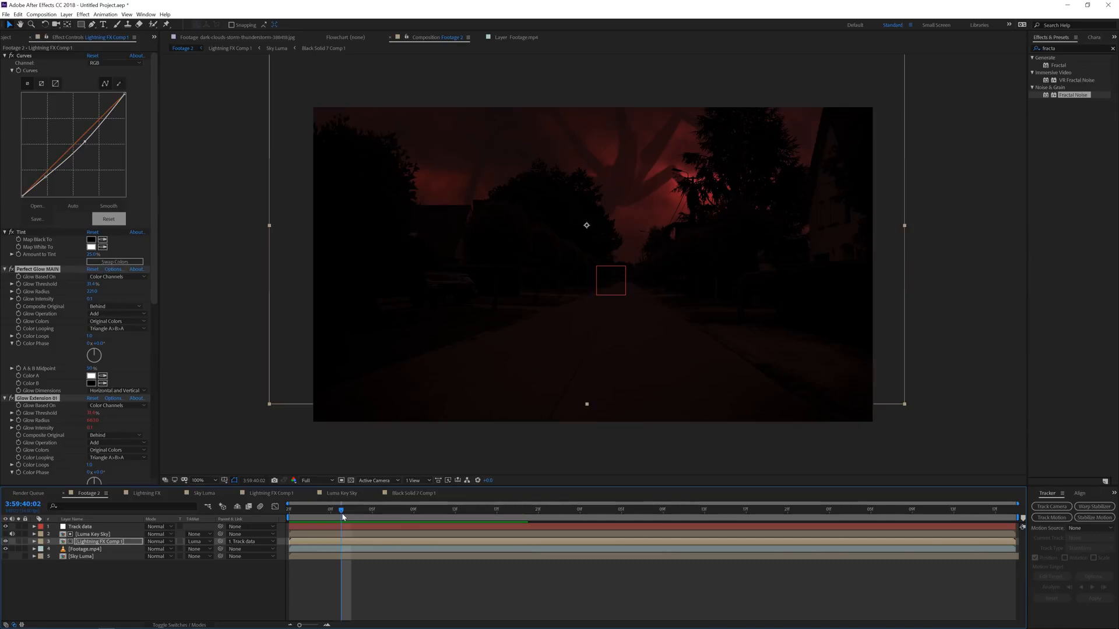